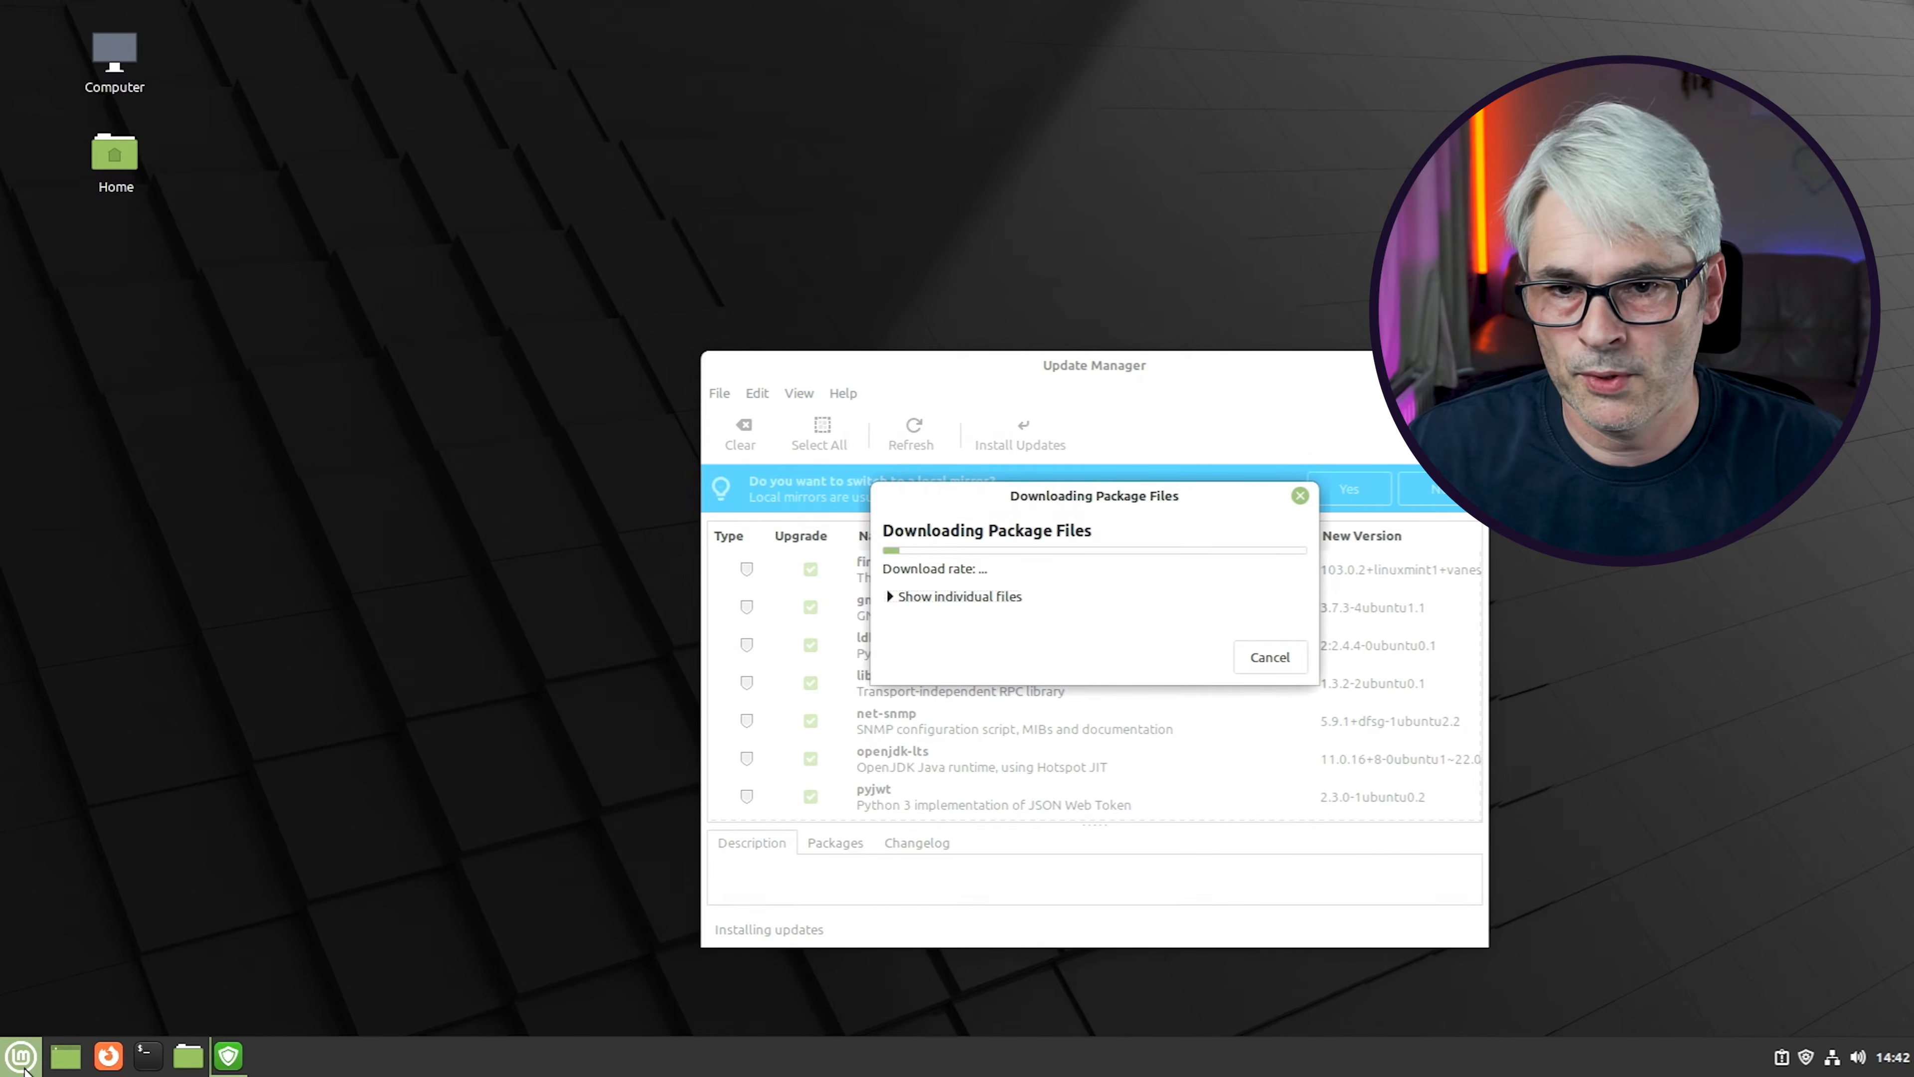
Examine the installed applications by category, including Administration, Preferences, Internet and Graphics, and return to the running update
{"action": "left_click", "coordinate": [23, 1064]}
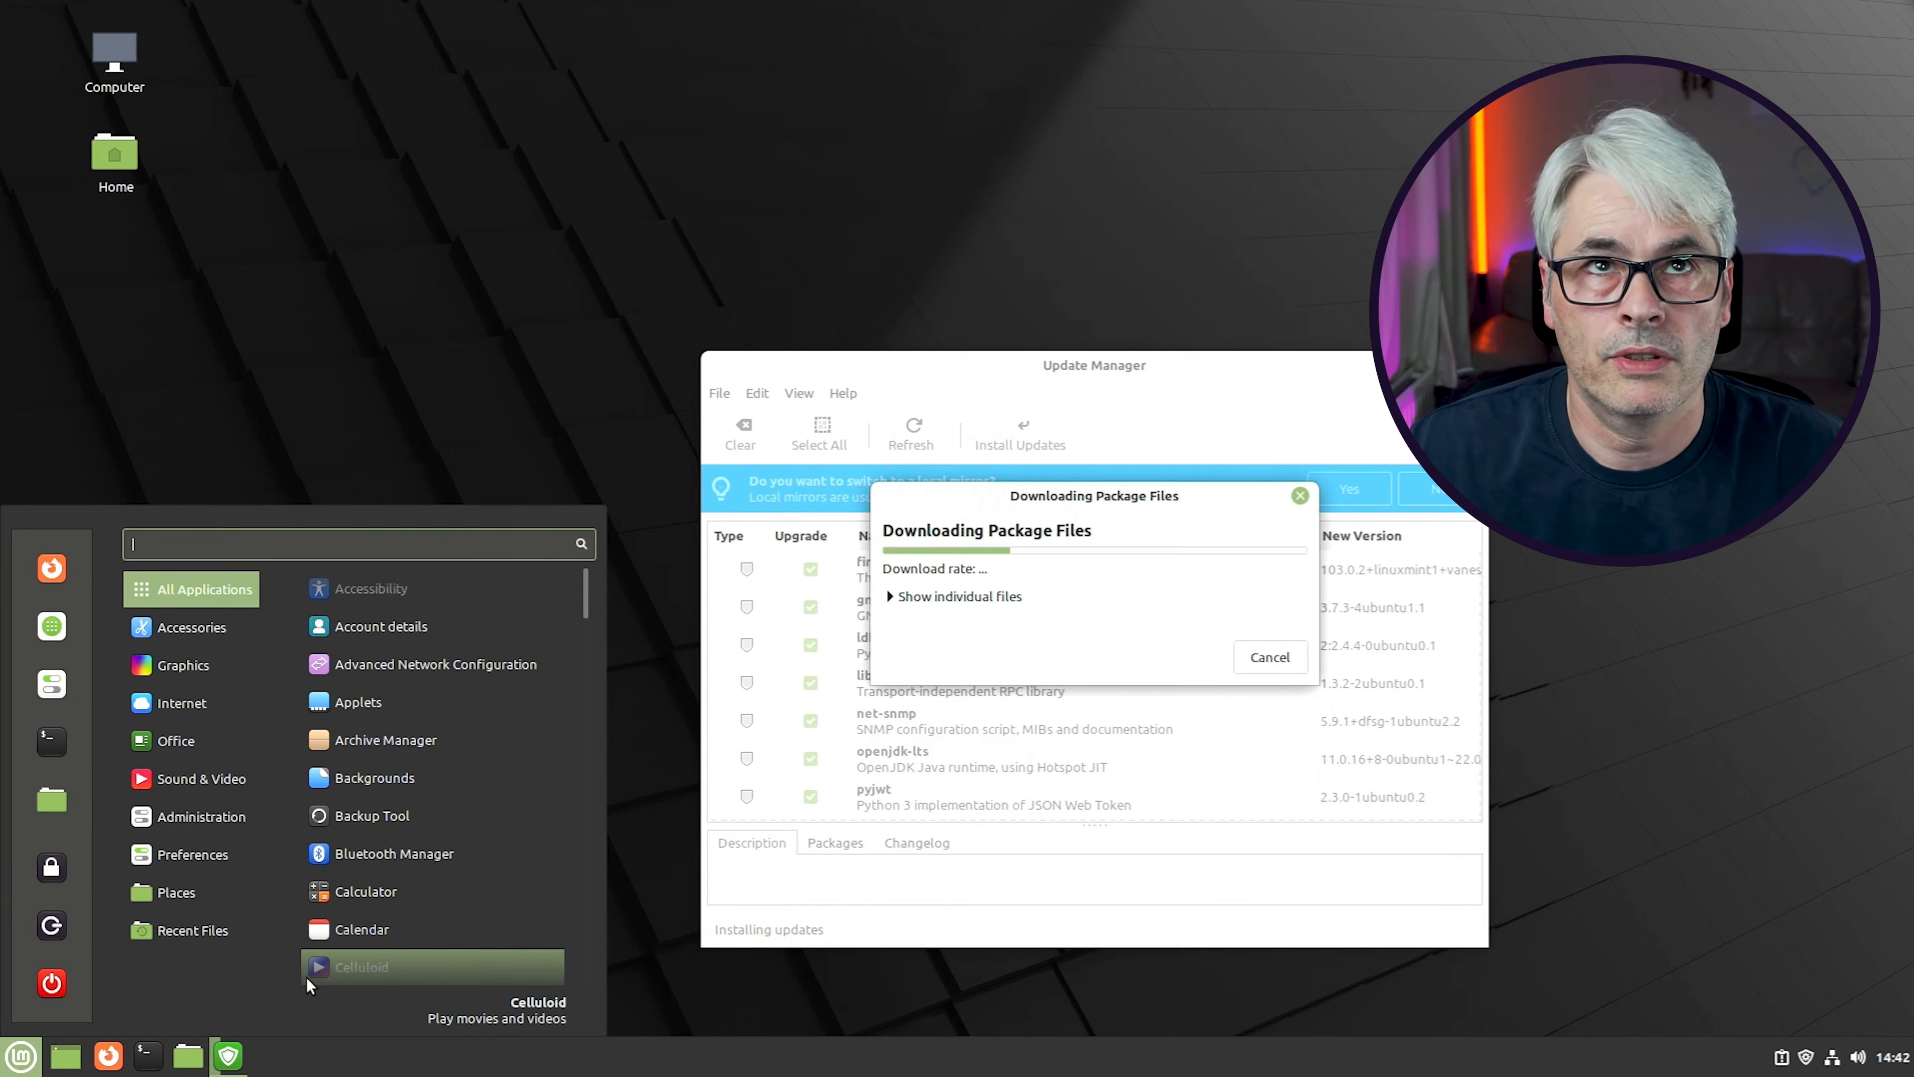
{"action": "mouse_move", "coordinate": [242, 813]}
{"action": "scroll", "coordinate": [362, 799], "scroll_direction": "down", "scroll_amount": 5}
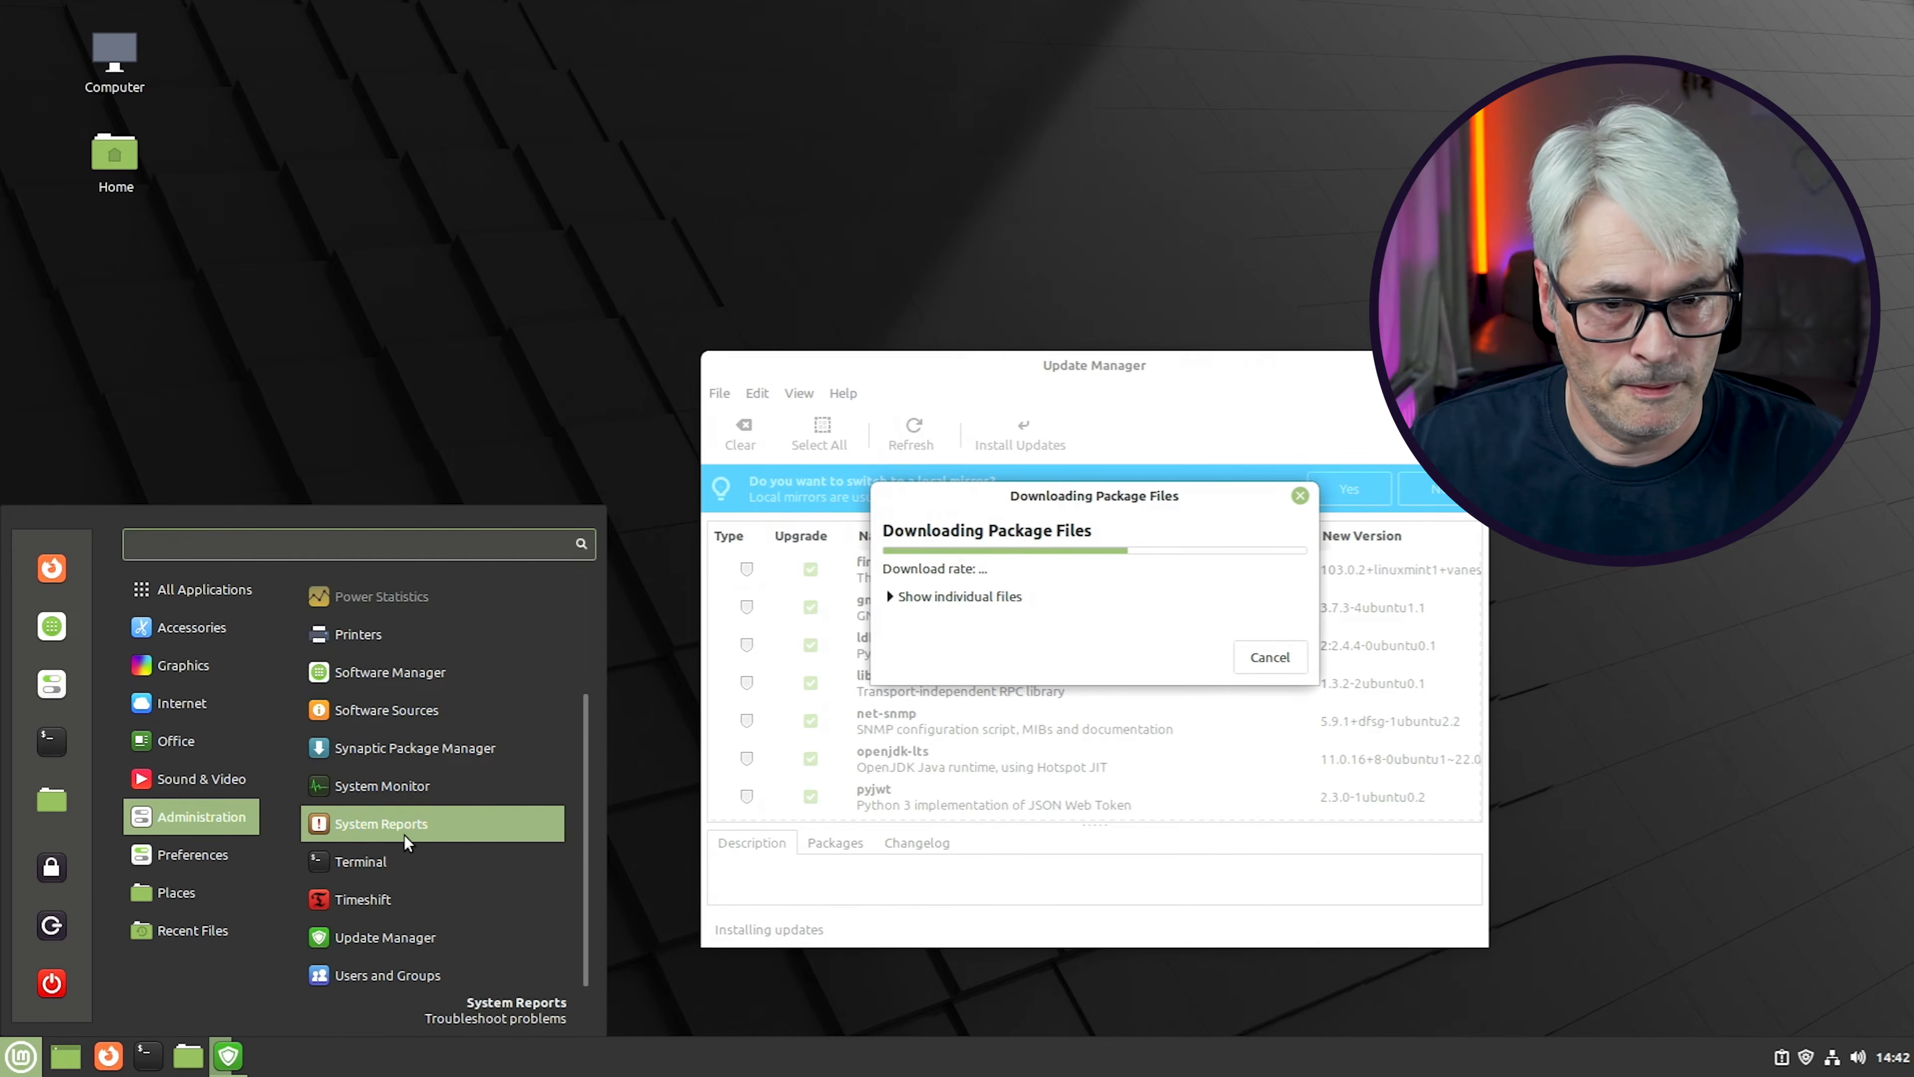
{"action": "mouse_move", "coordinate": [252, 856]}
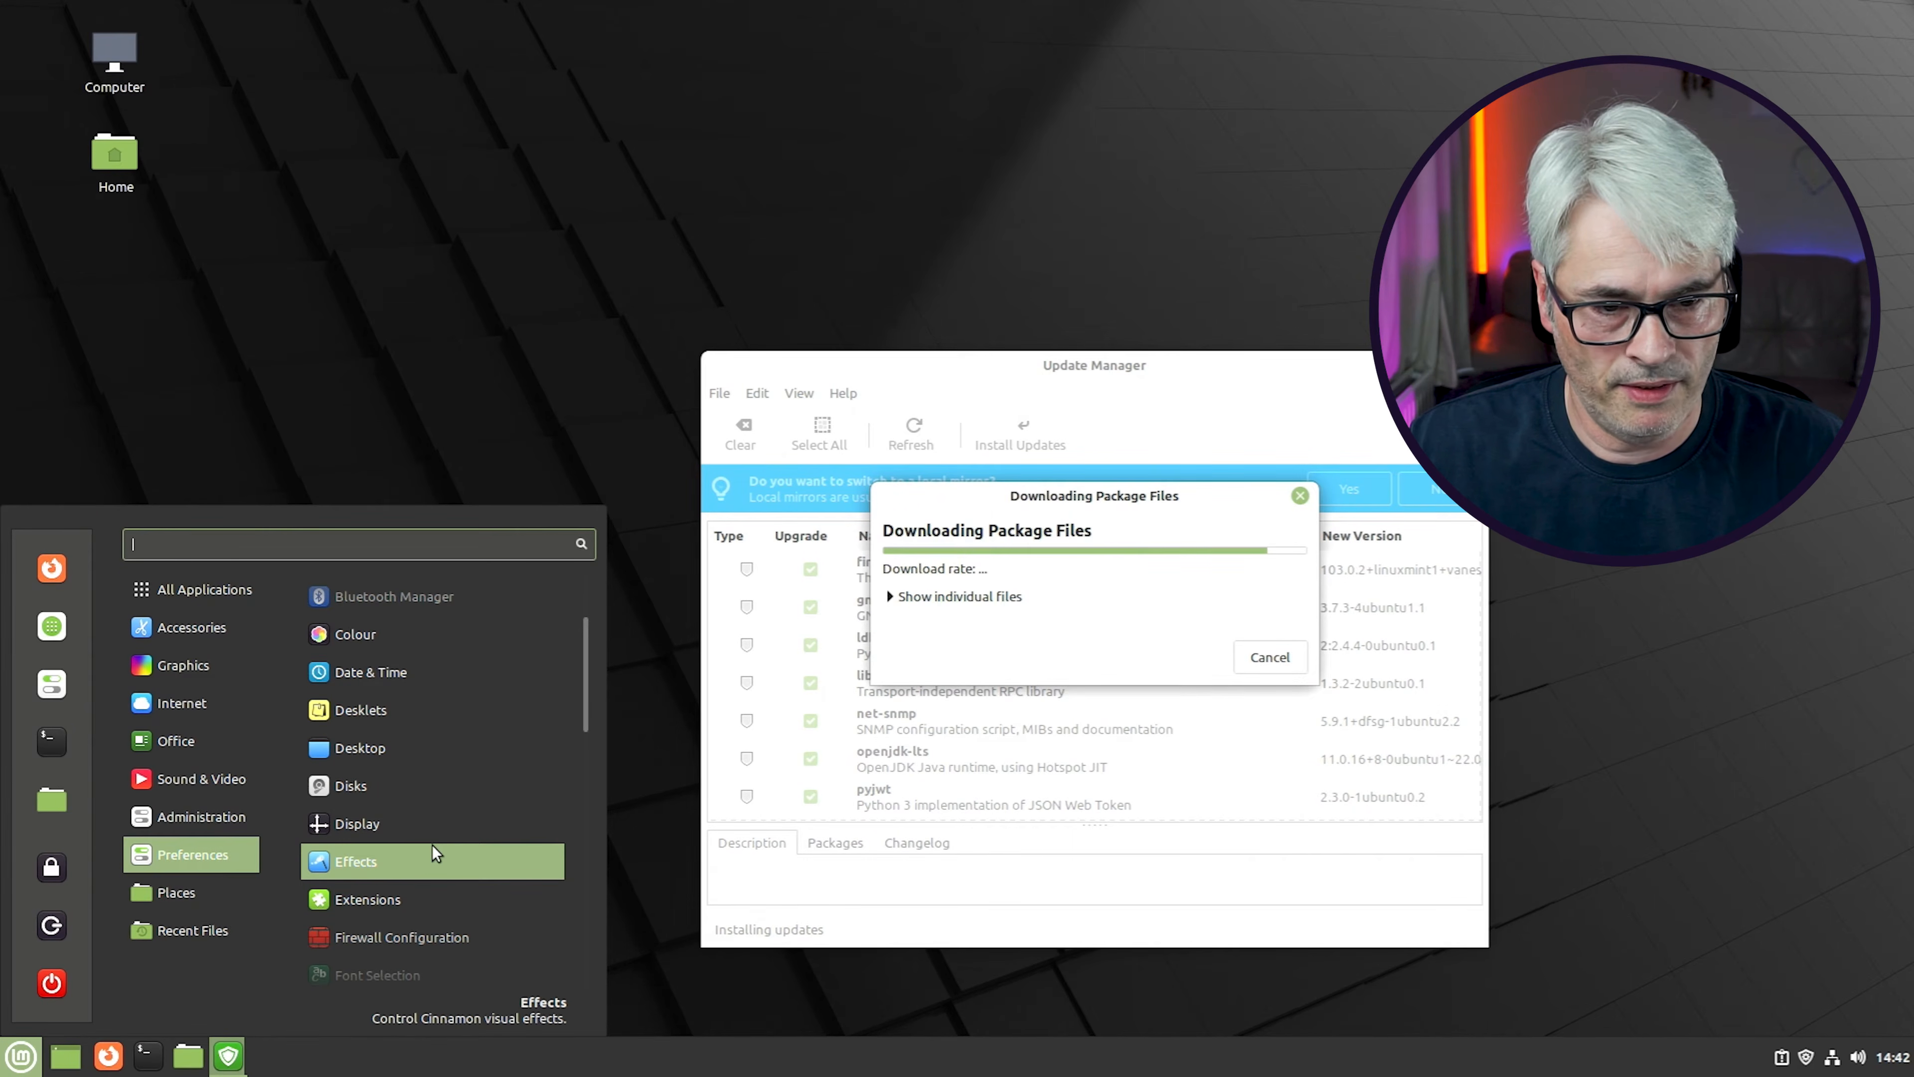
{"action": "scroll", "coordinate": [434, 856], "scroll_direction": "down", "scroll_amount": 8}
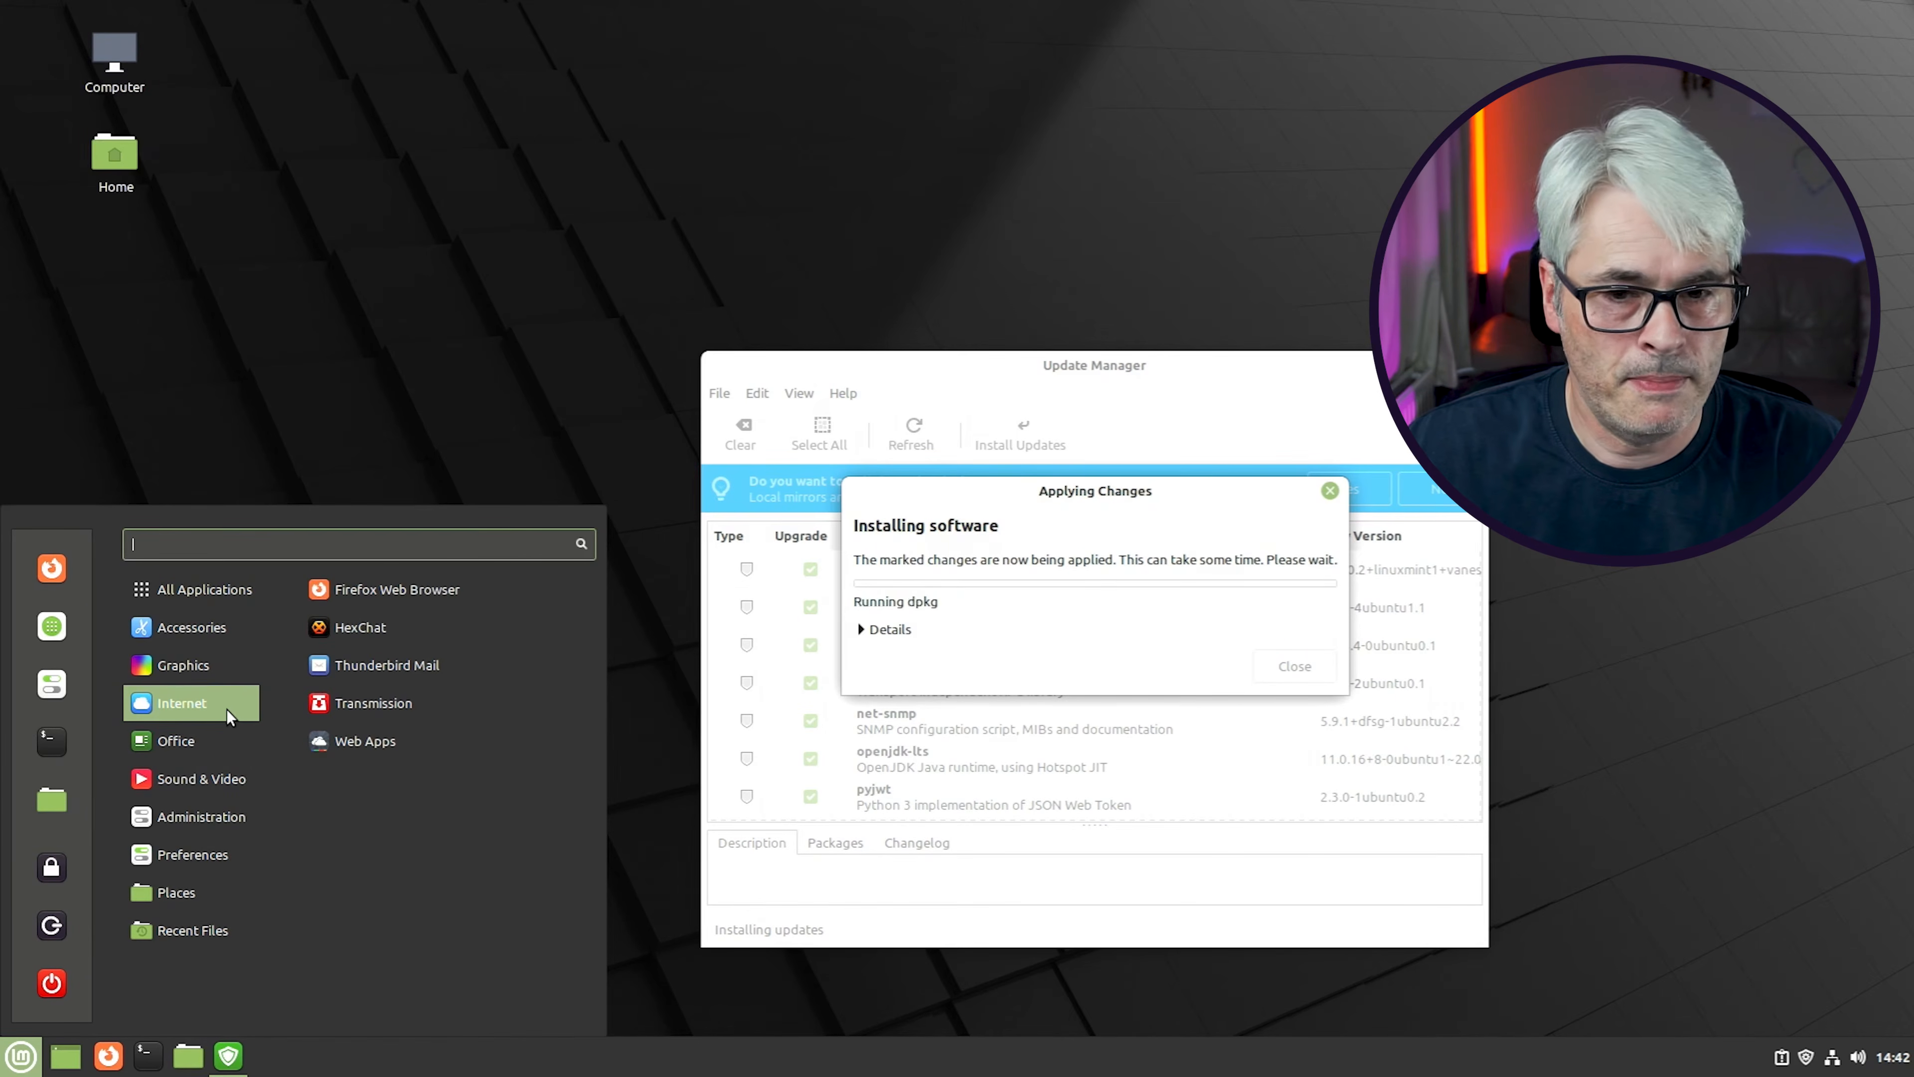
{"action": "mouse_move", "coordinate": [220, 675]}
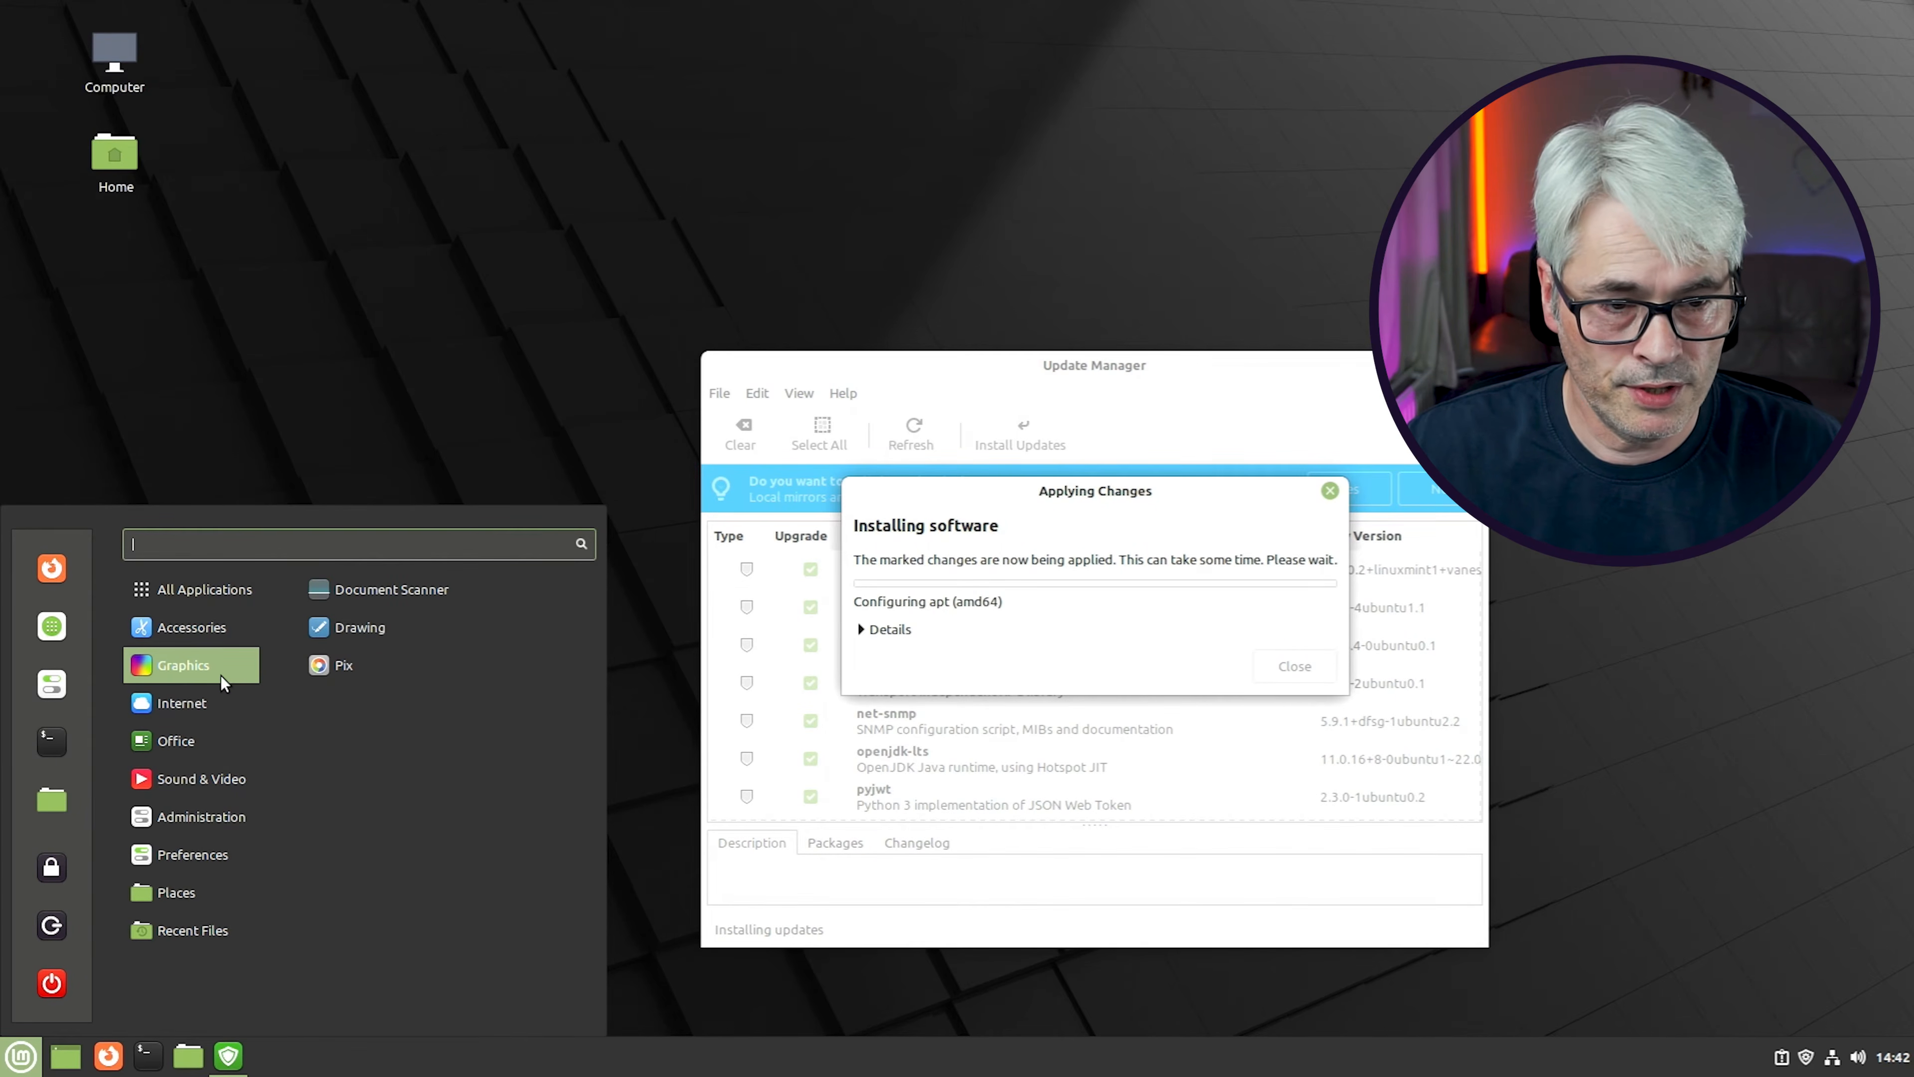
{"action": "mouse_move", "coordinate": [231, 638]}
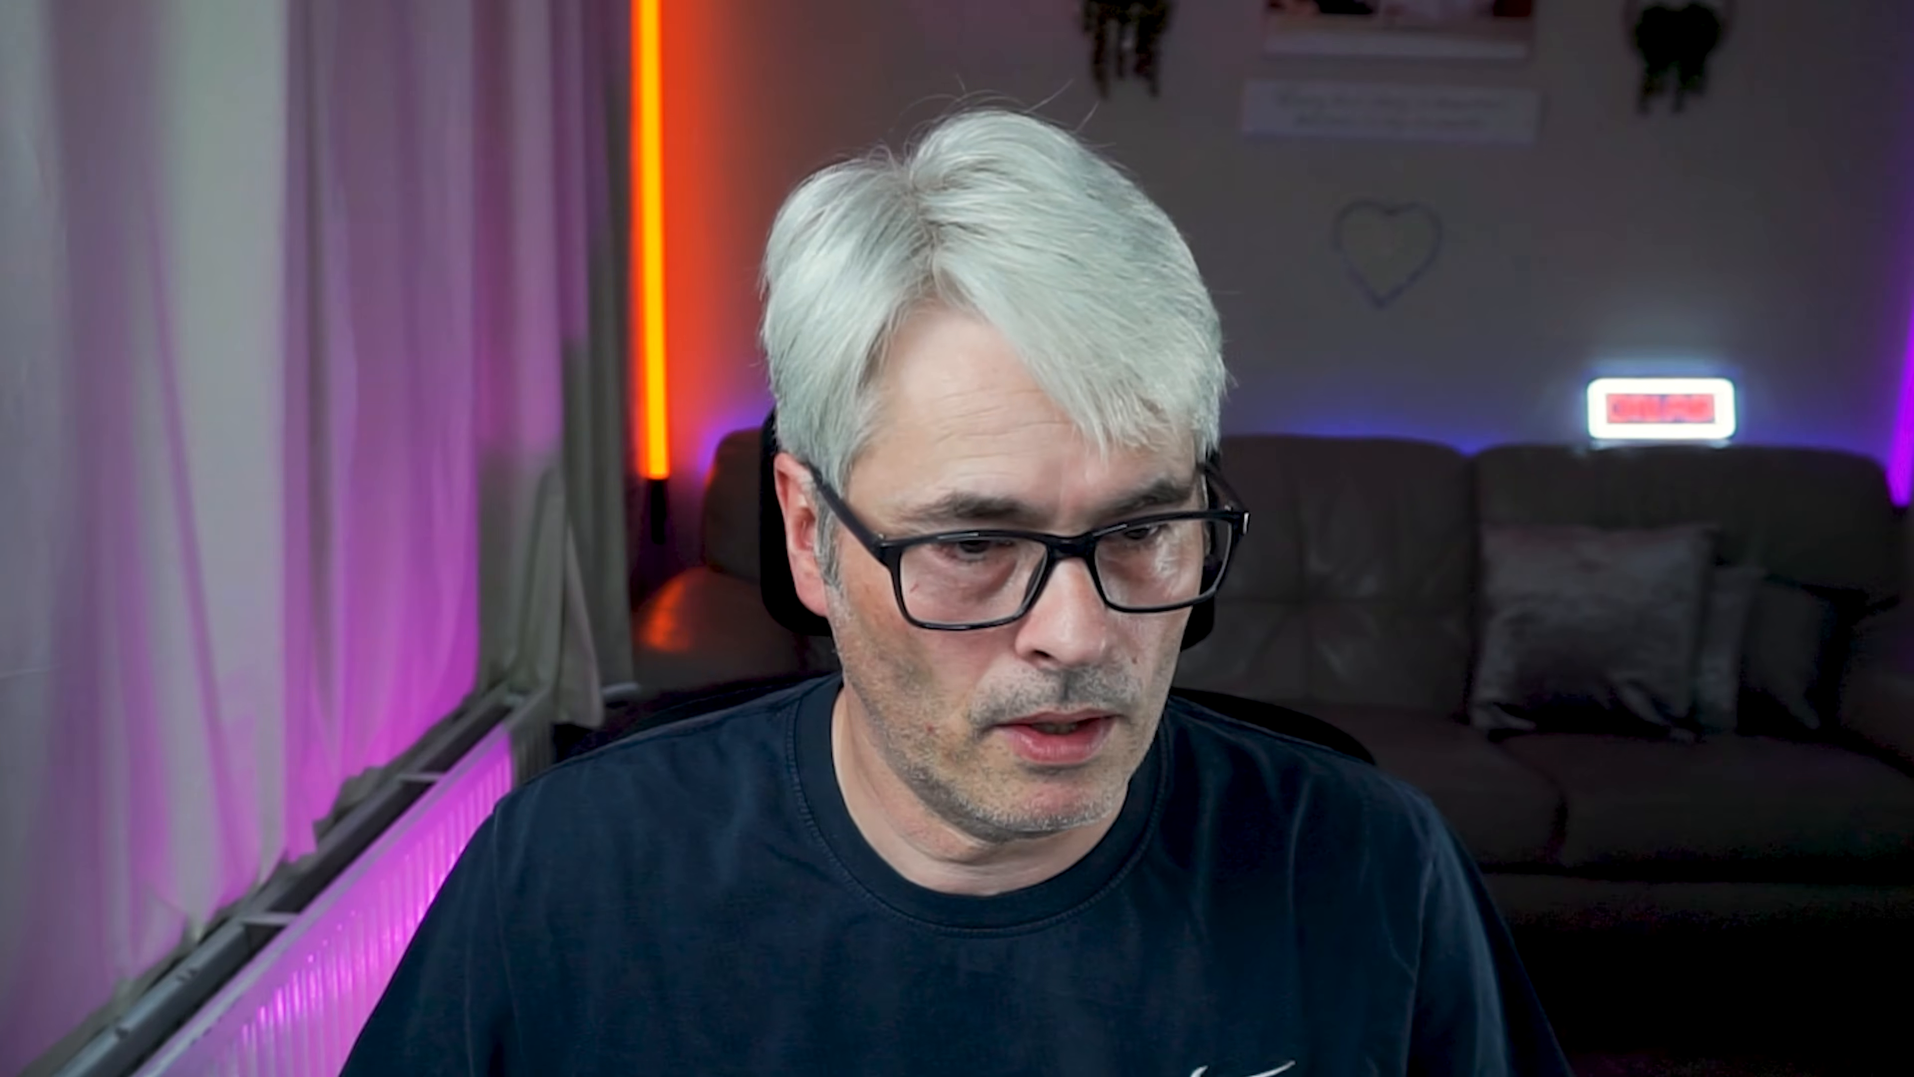
{"action": "mouse_move", "coordinate": [219, 816]}
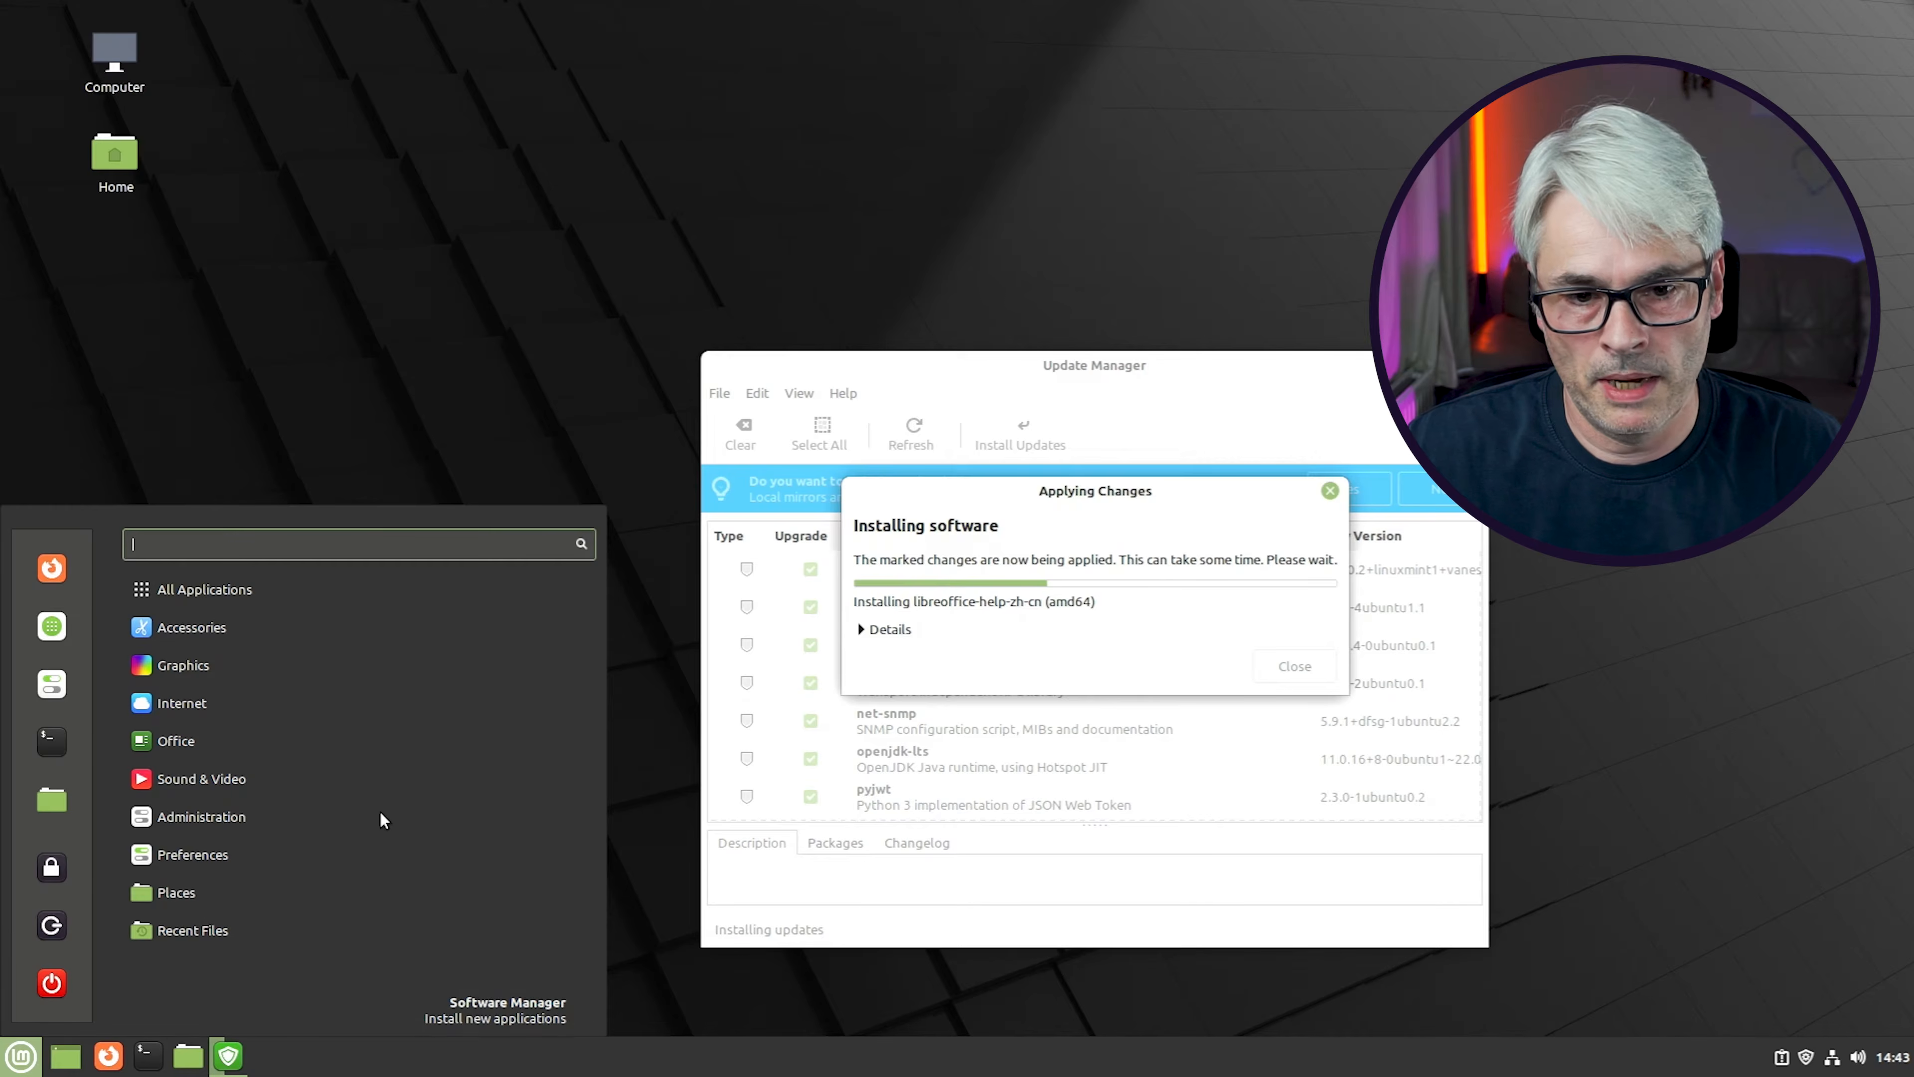
{"action": "left_click", "coordinate": [228, 1065]}
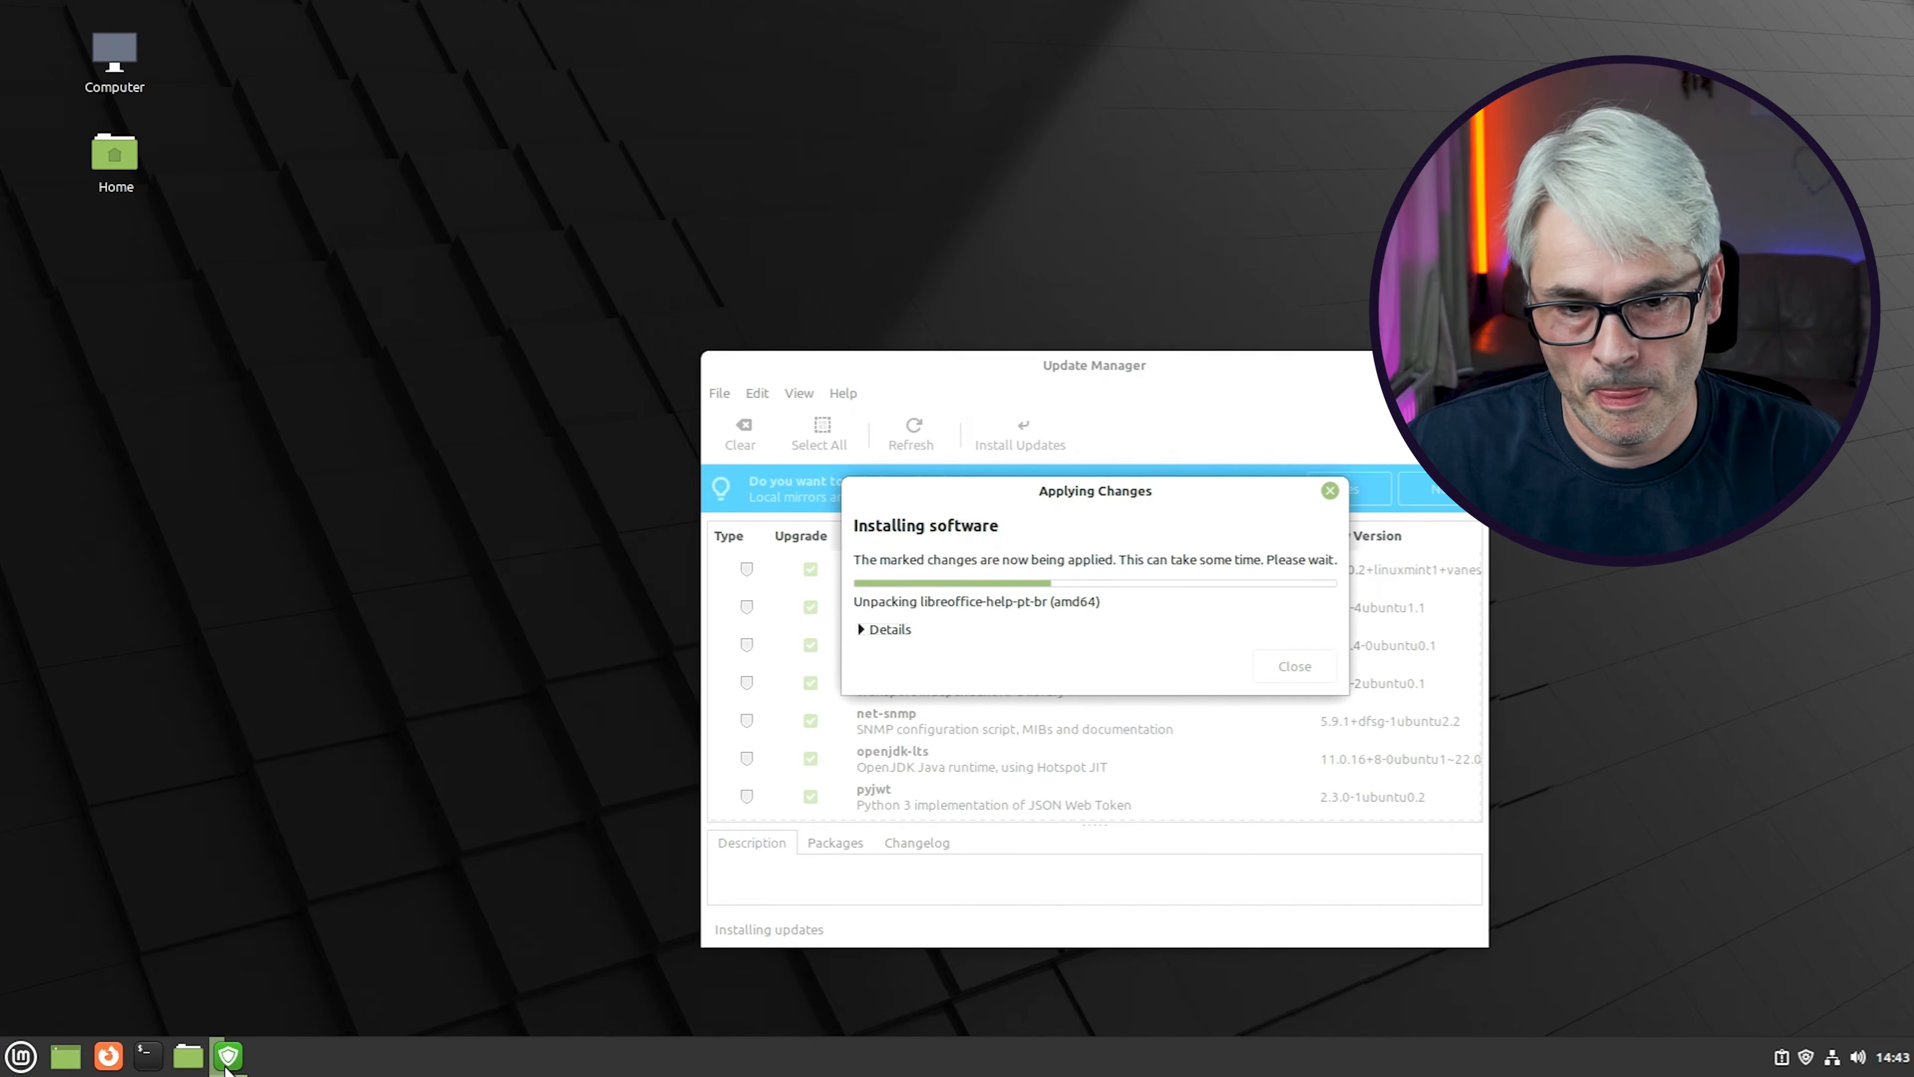
Open System Settings and view the System Info page in the Hardware section
{"action": "left_click", "coordinate": [21, 1056]}
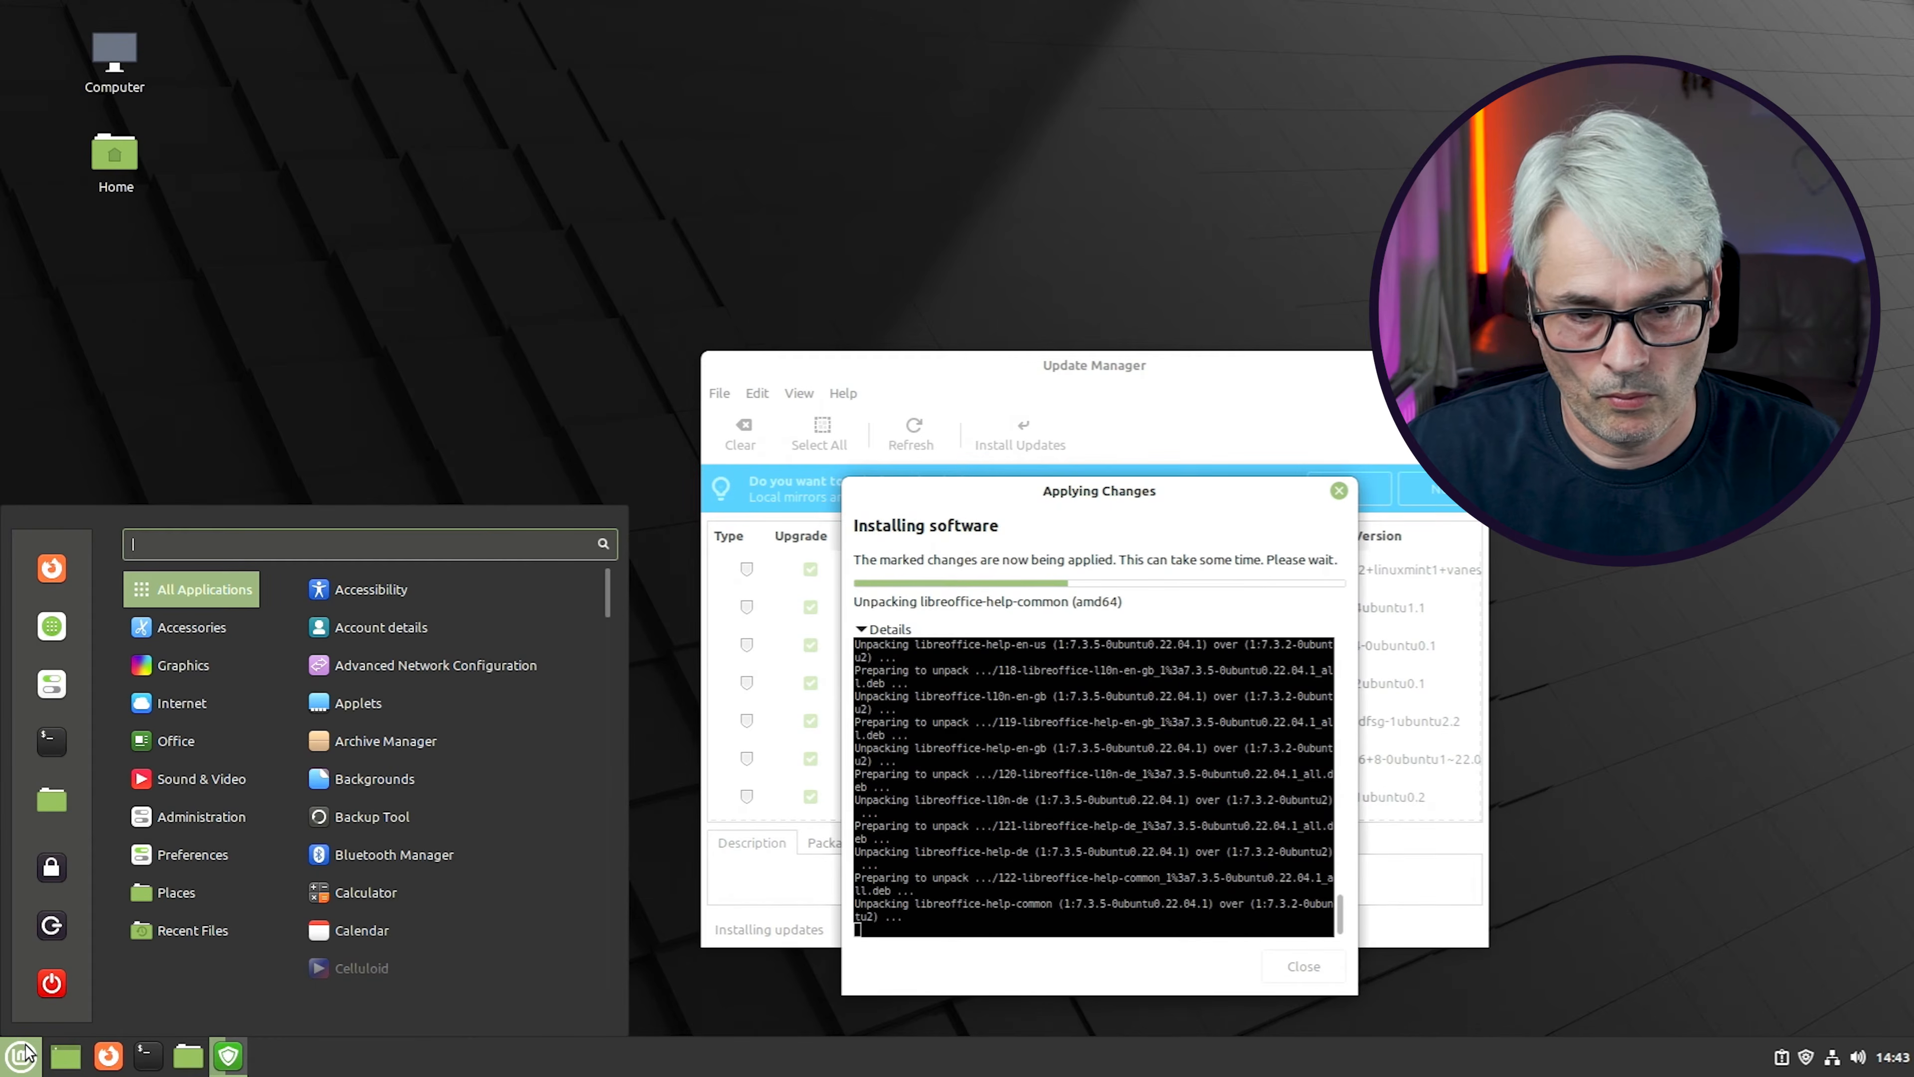
{"action": "left_click", "coordinate": [40, 684]}
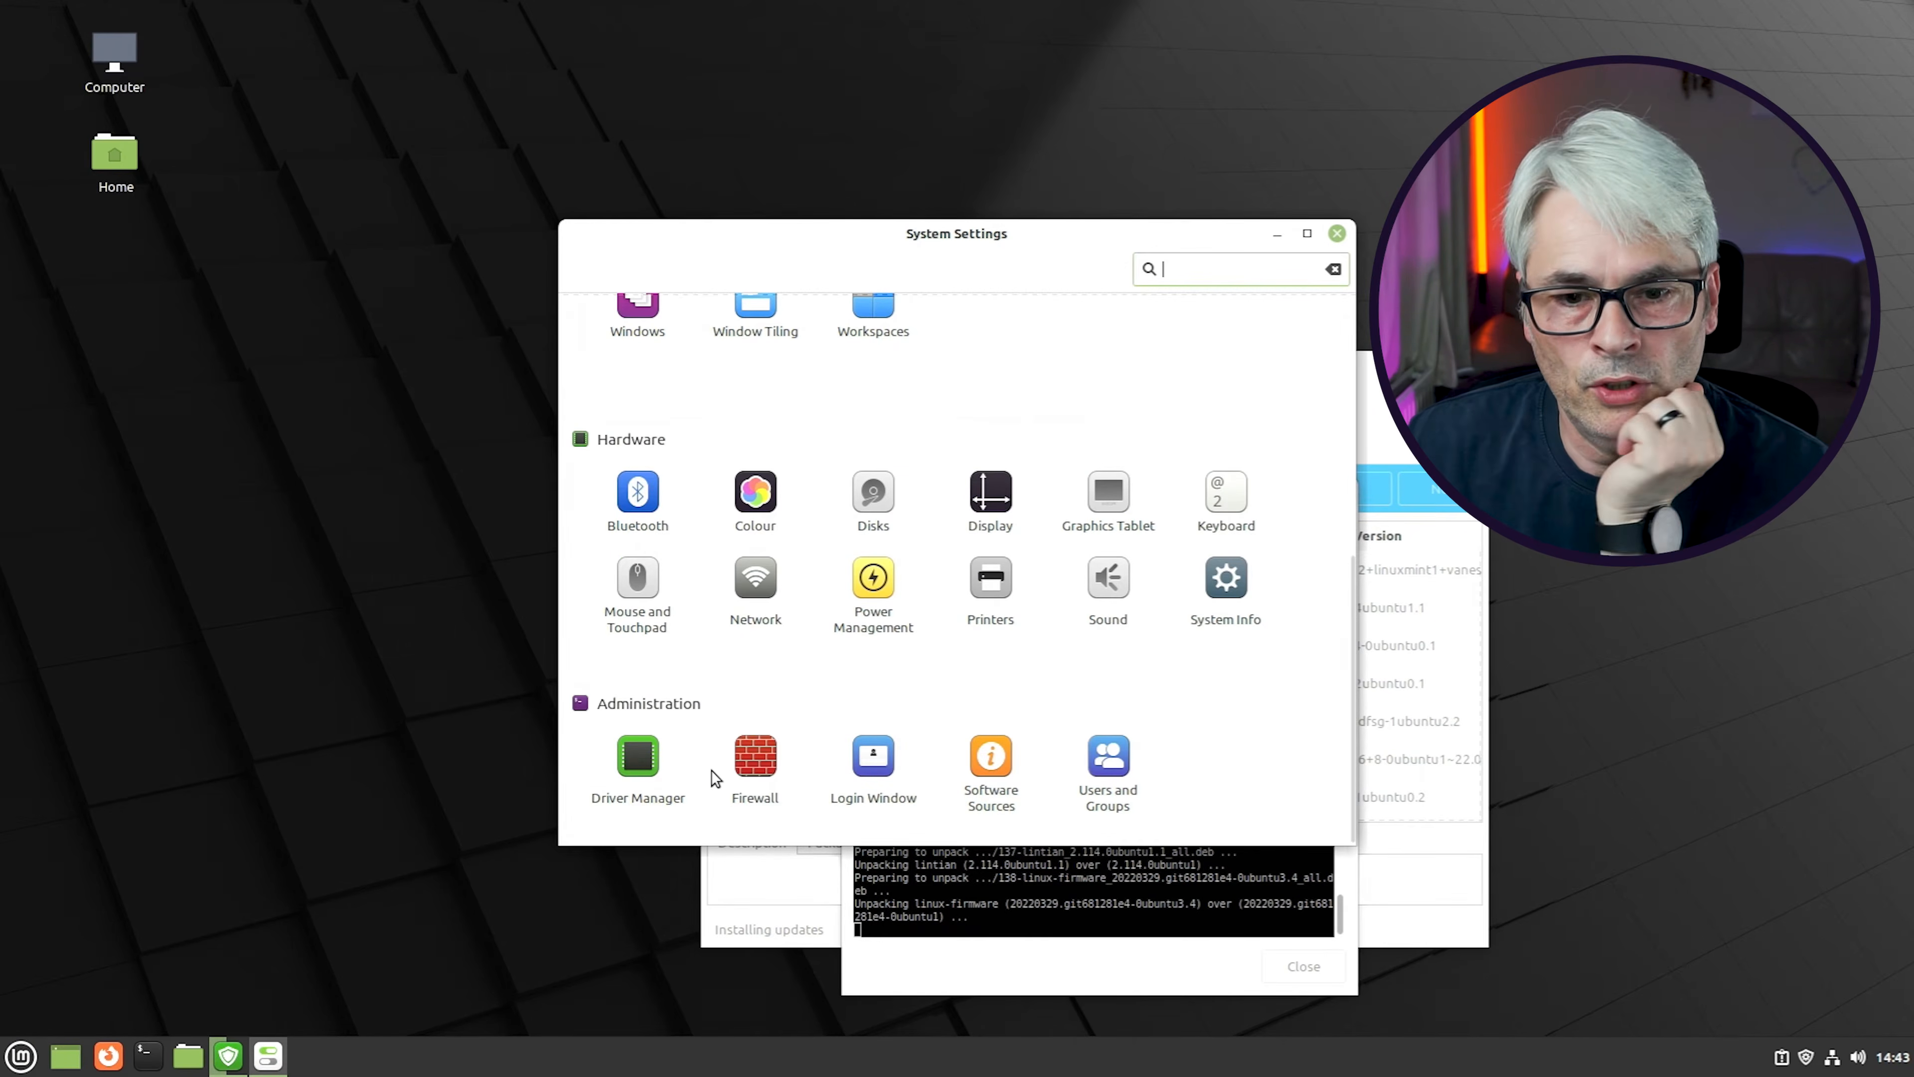
{"action": "left_click", "coordinate": [1224, 574]}
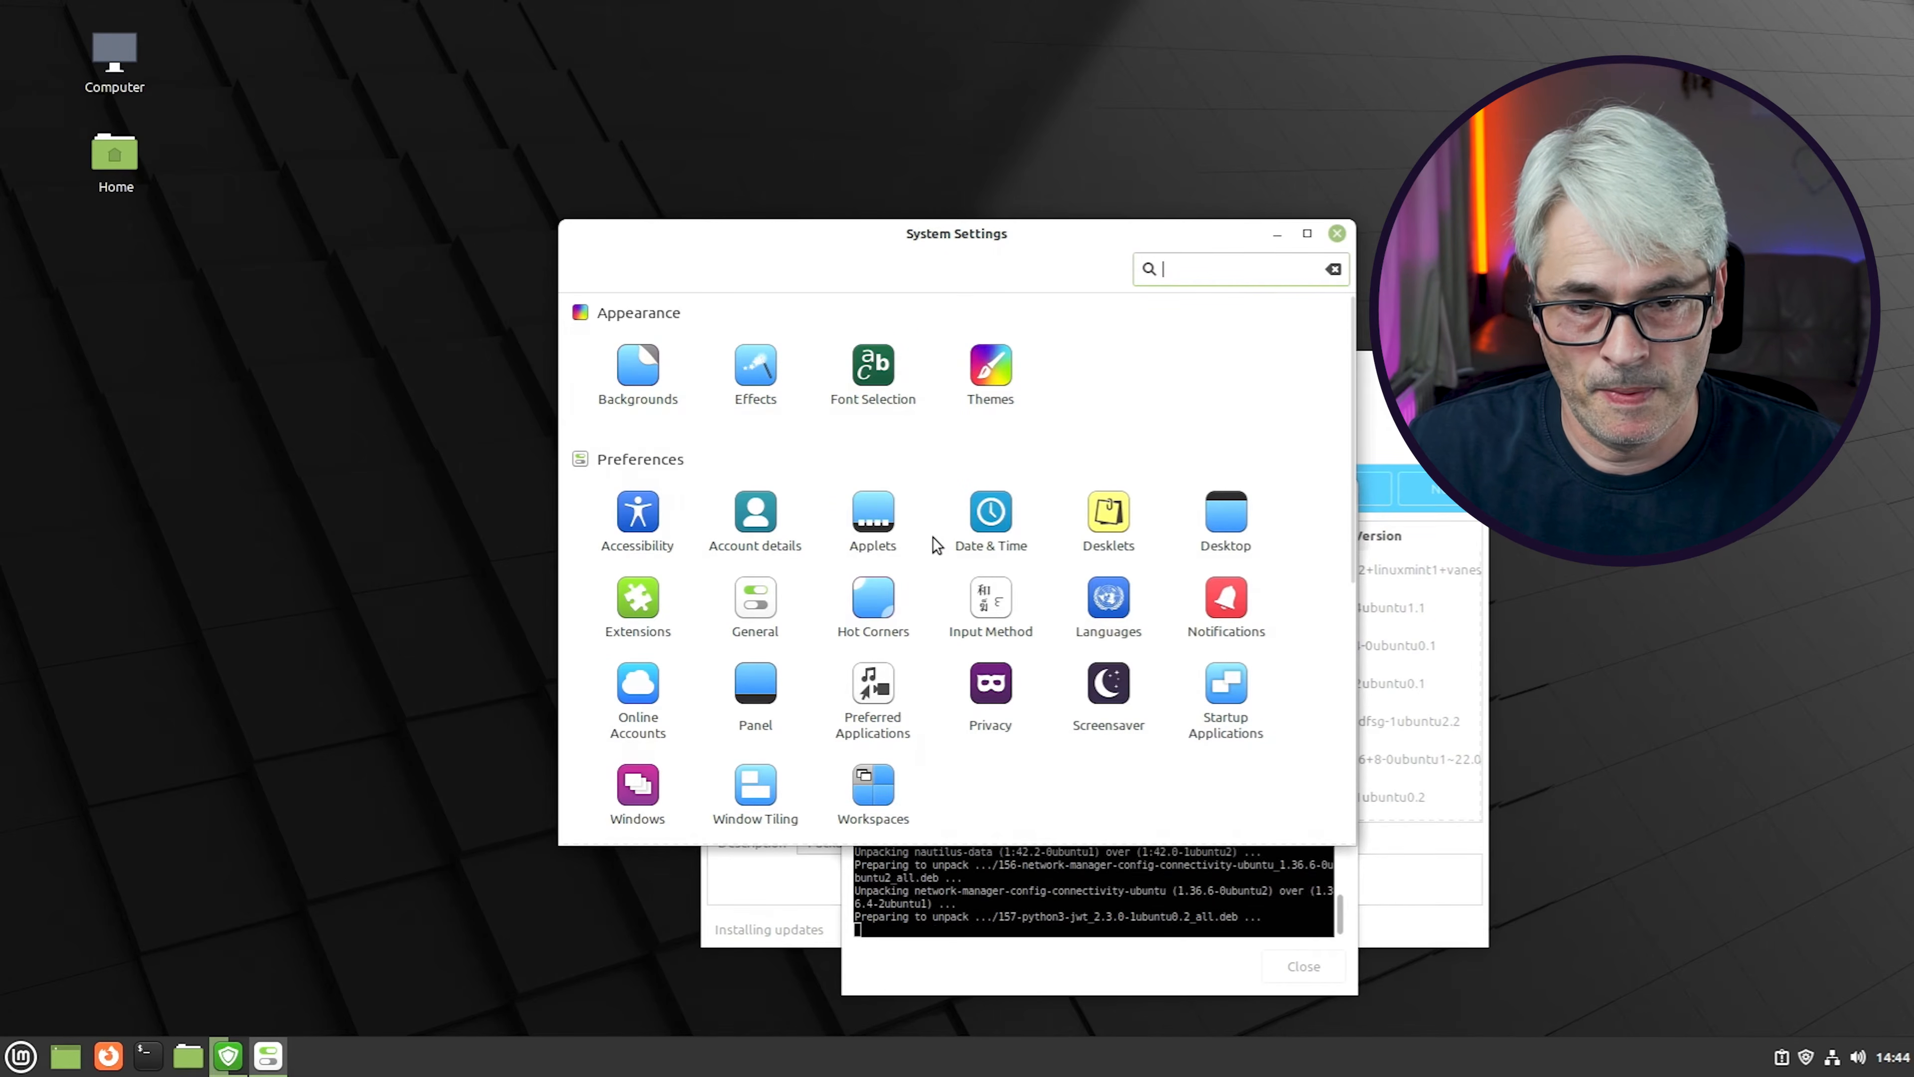
Reopen the System Info page from the Hardware section and check the graphics card and memory entries
{"action": "scroll", "coordinate": [936, 543], "scroll_direction": "down", "scroll_amount": 2}
{"action": "scroll", "coordinate": [935, 545], "scroll_direction": "down", "scroll_amount": 4}
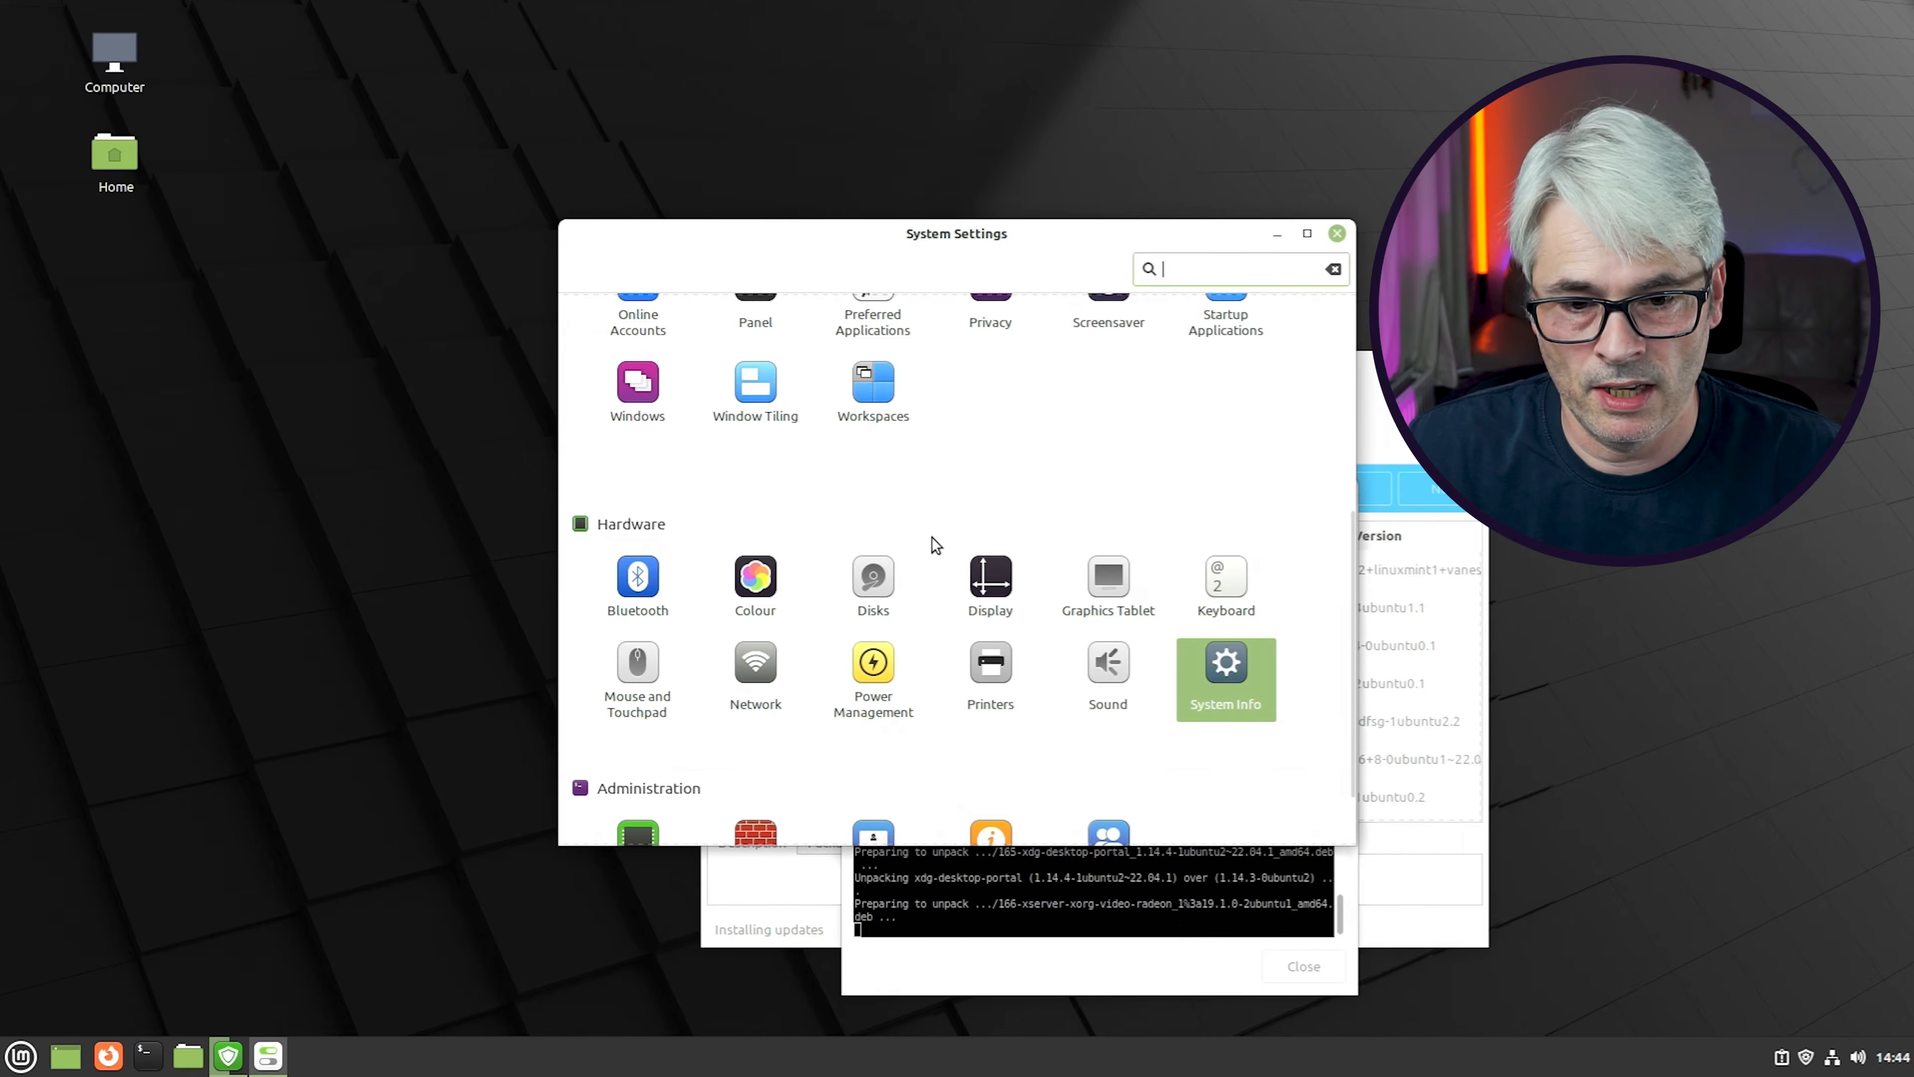
{"action": "scroll", "coordinate": [932, 537], "scroll_direction": "down", "scroll_amount": 2}
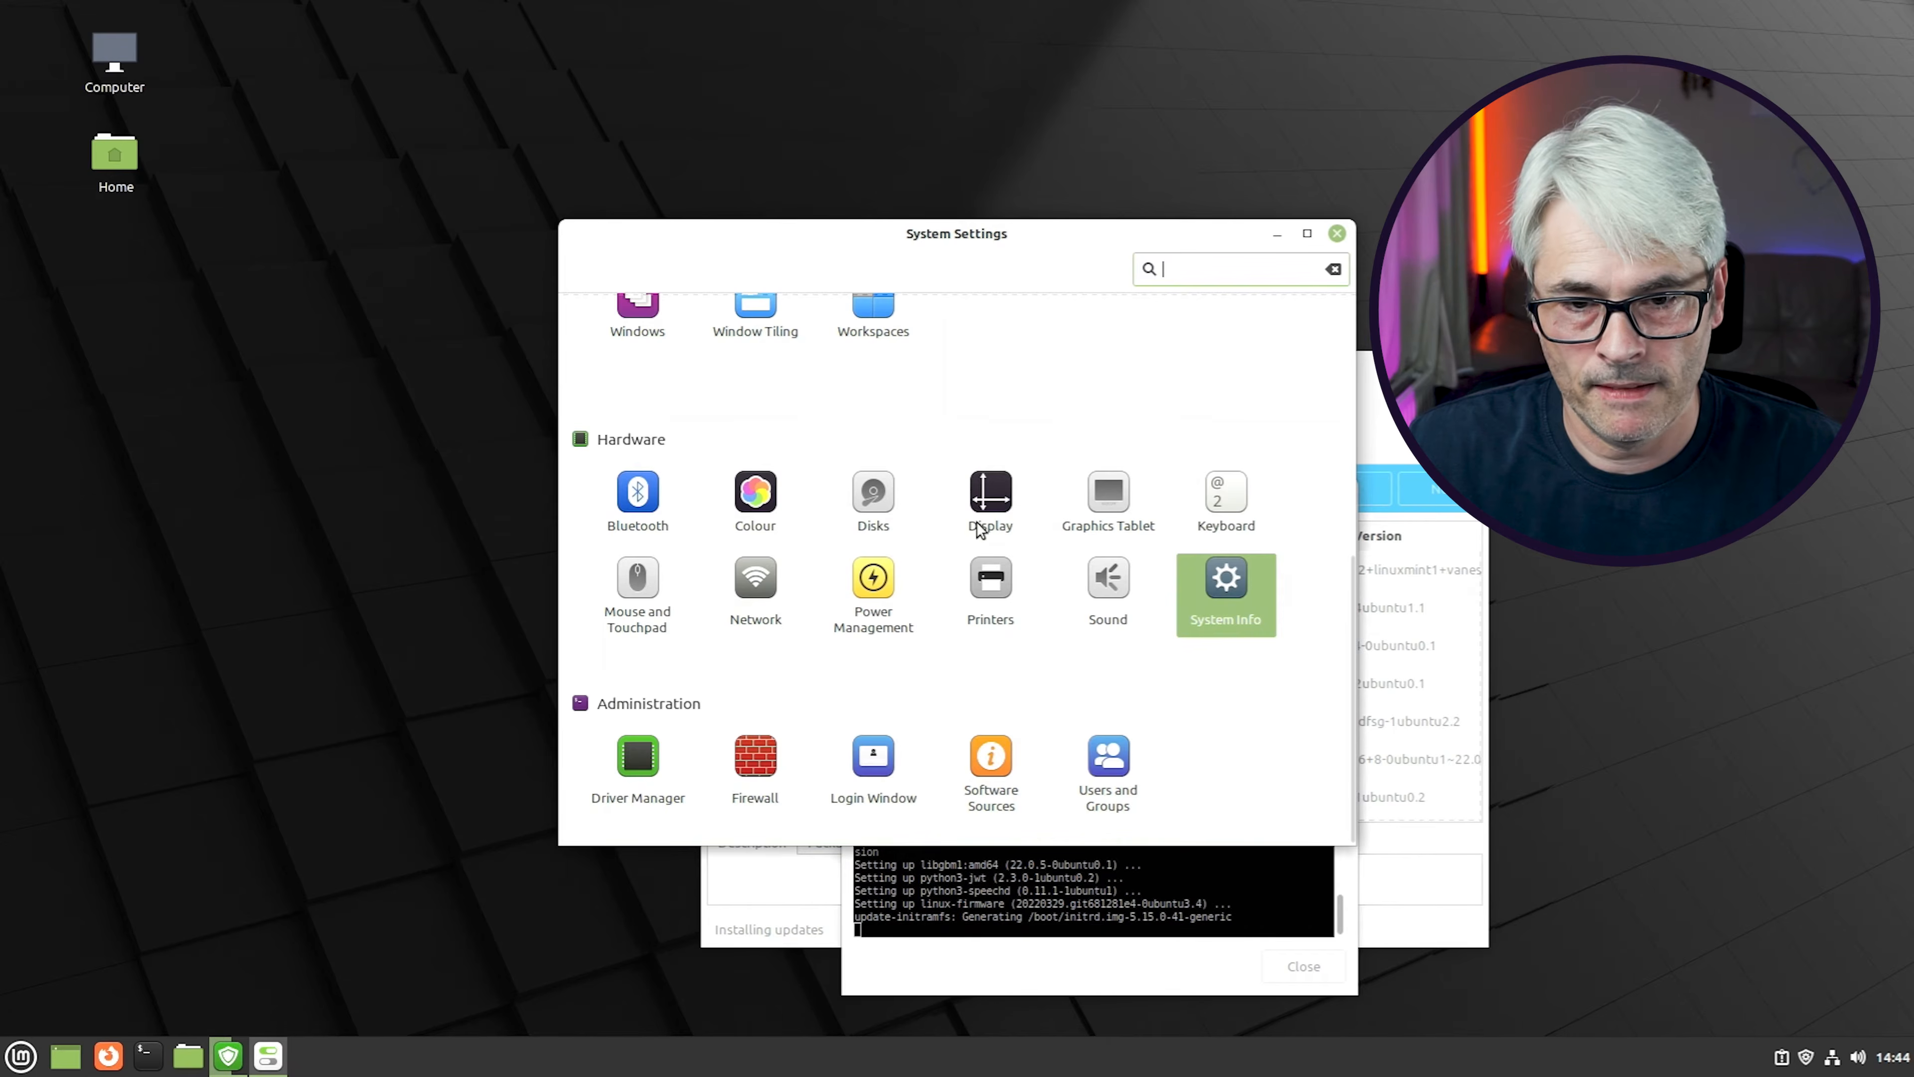
{"action": "left_click", "coordinate": [1246, 592]}
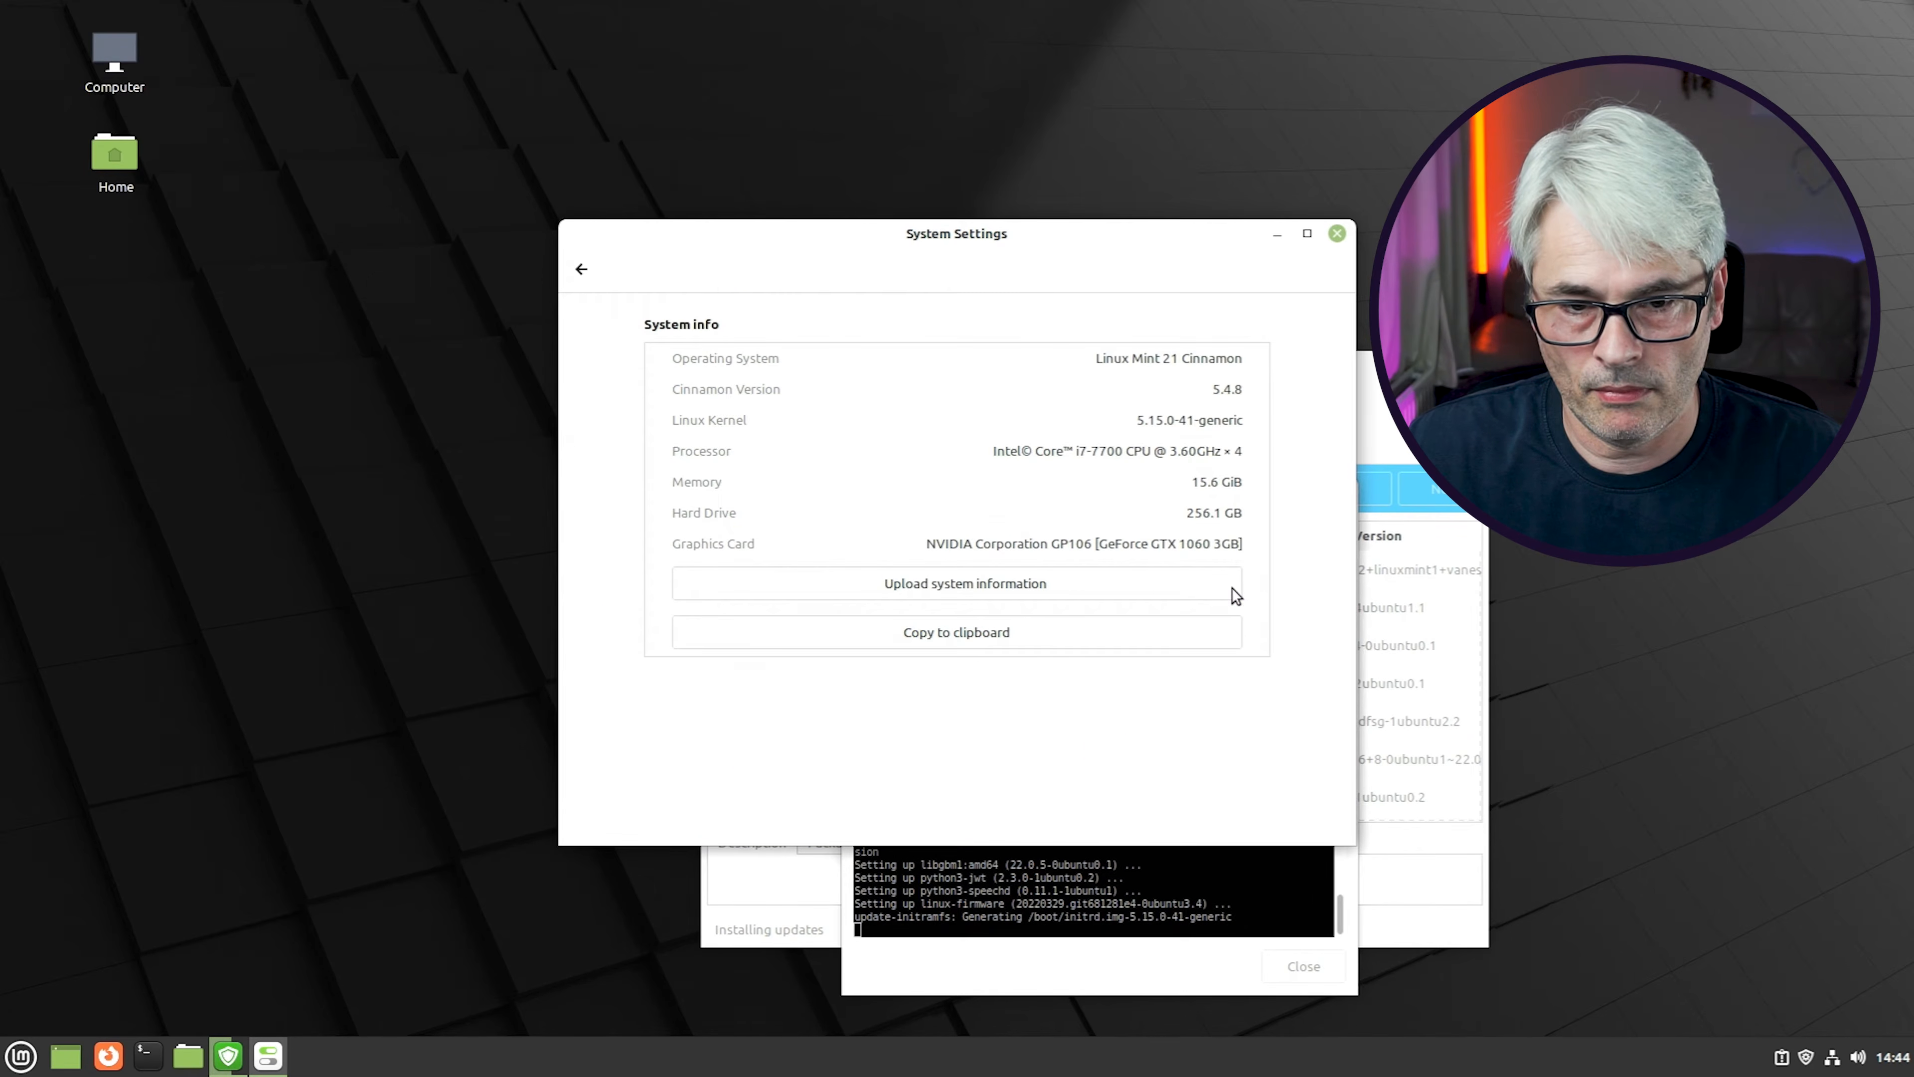
{"action": "triple_click", "coordinate": [958, 544]}
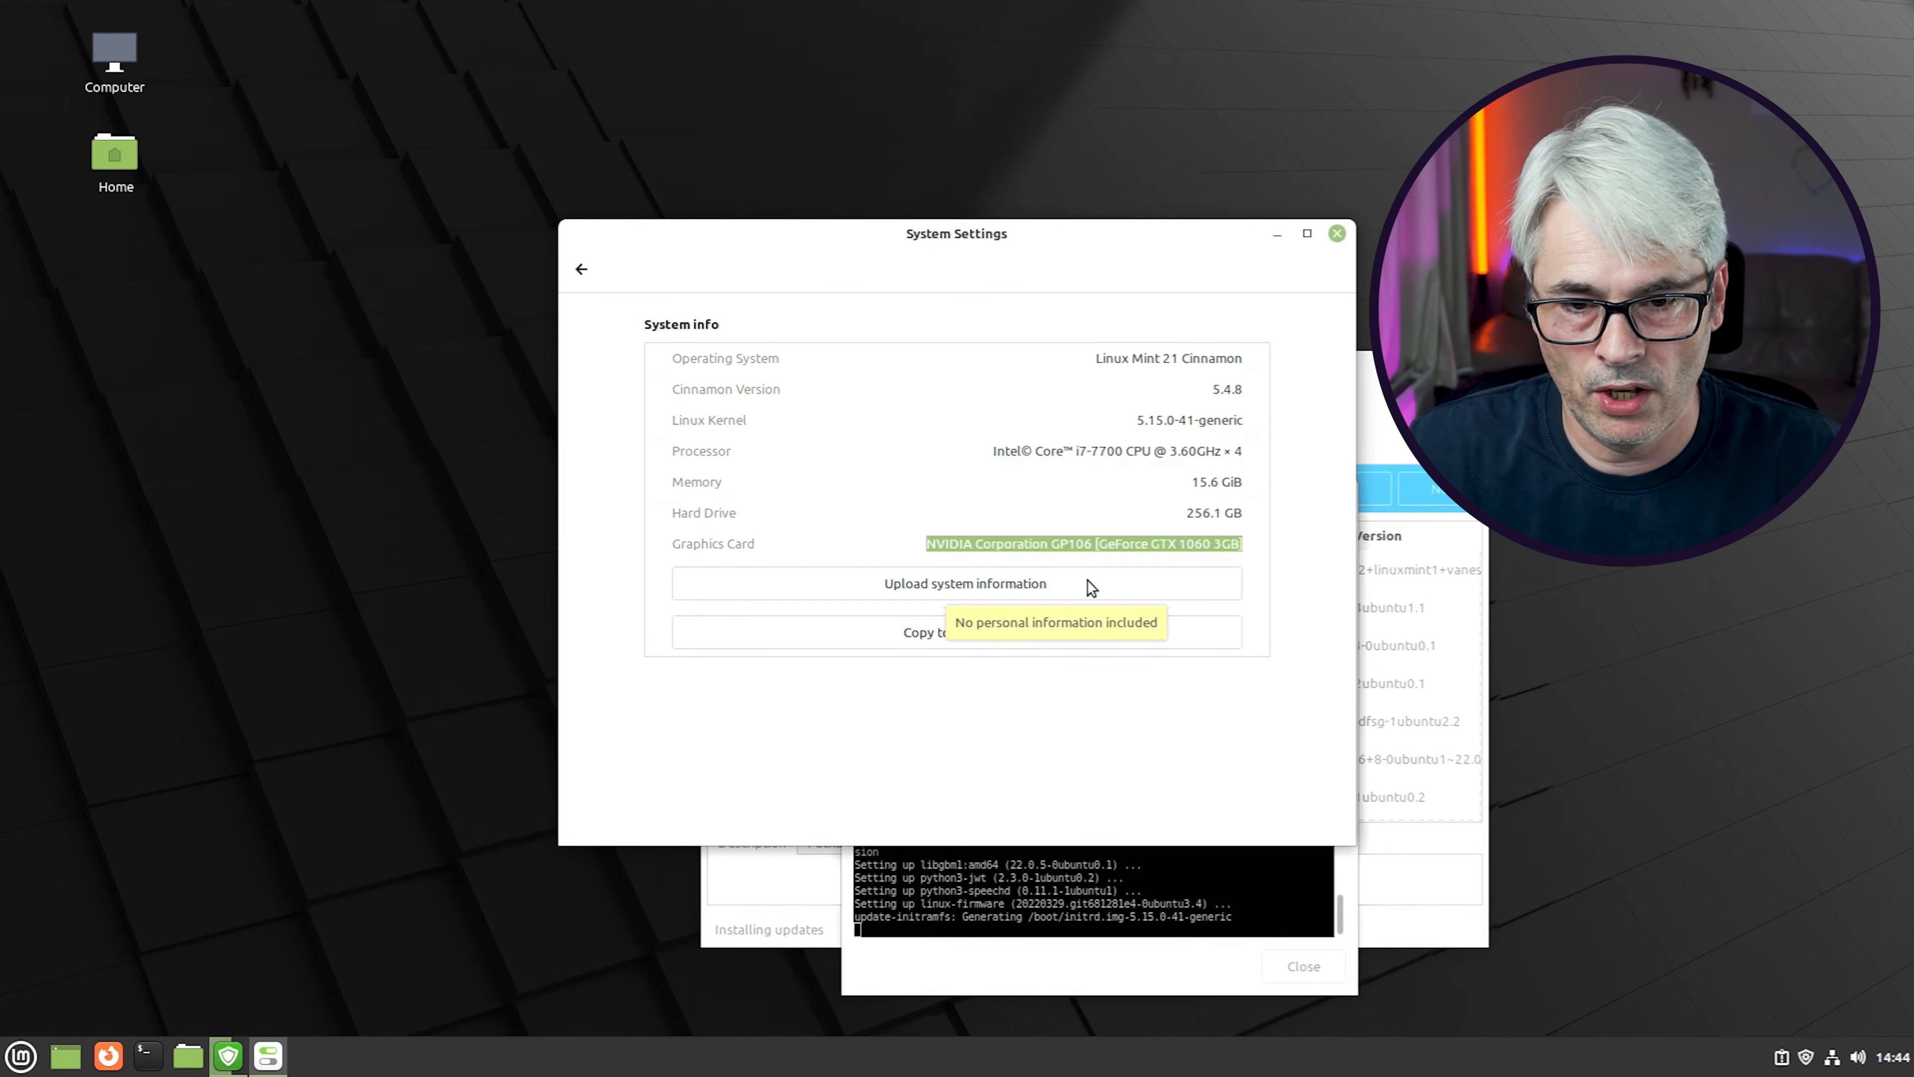
{"action": "left_click", "coordinate": [1161, 543]}
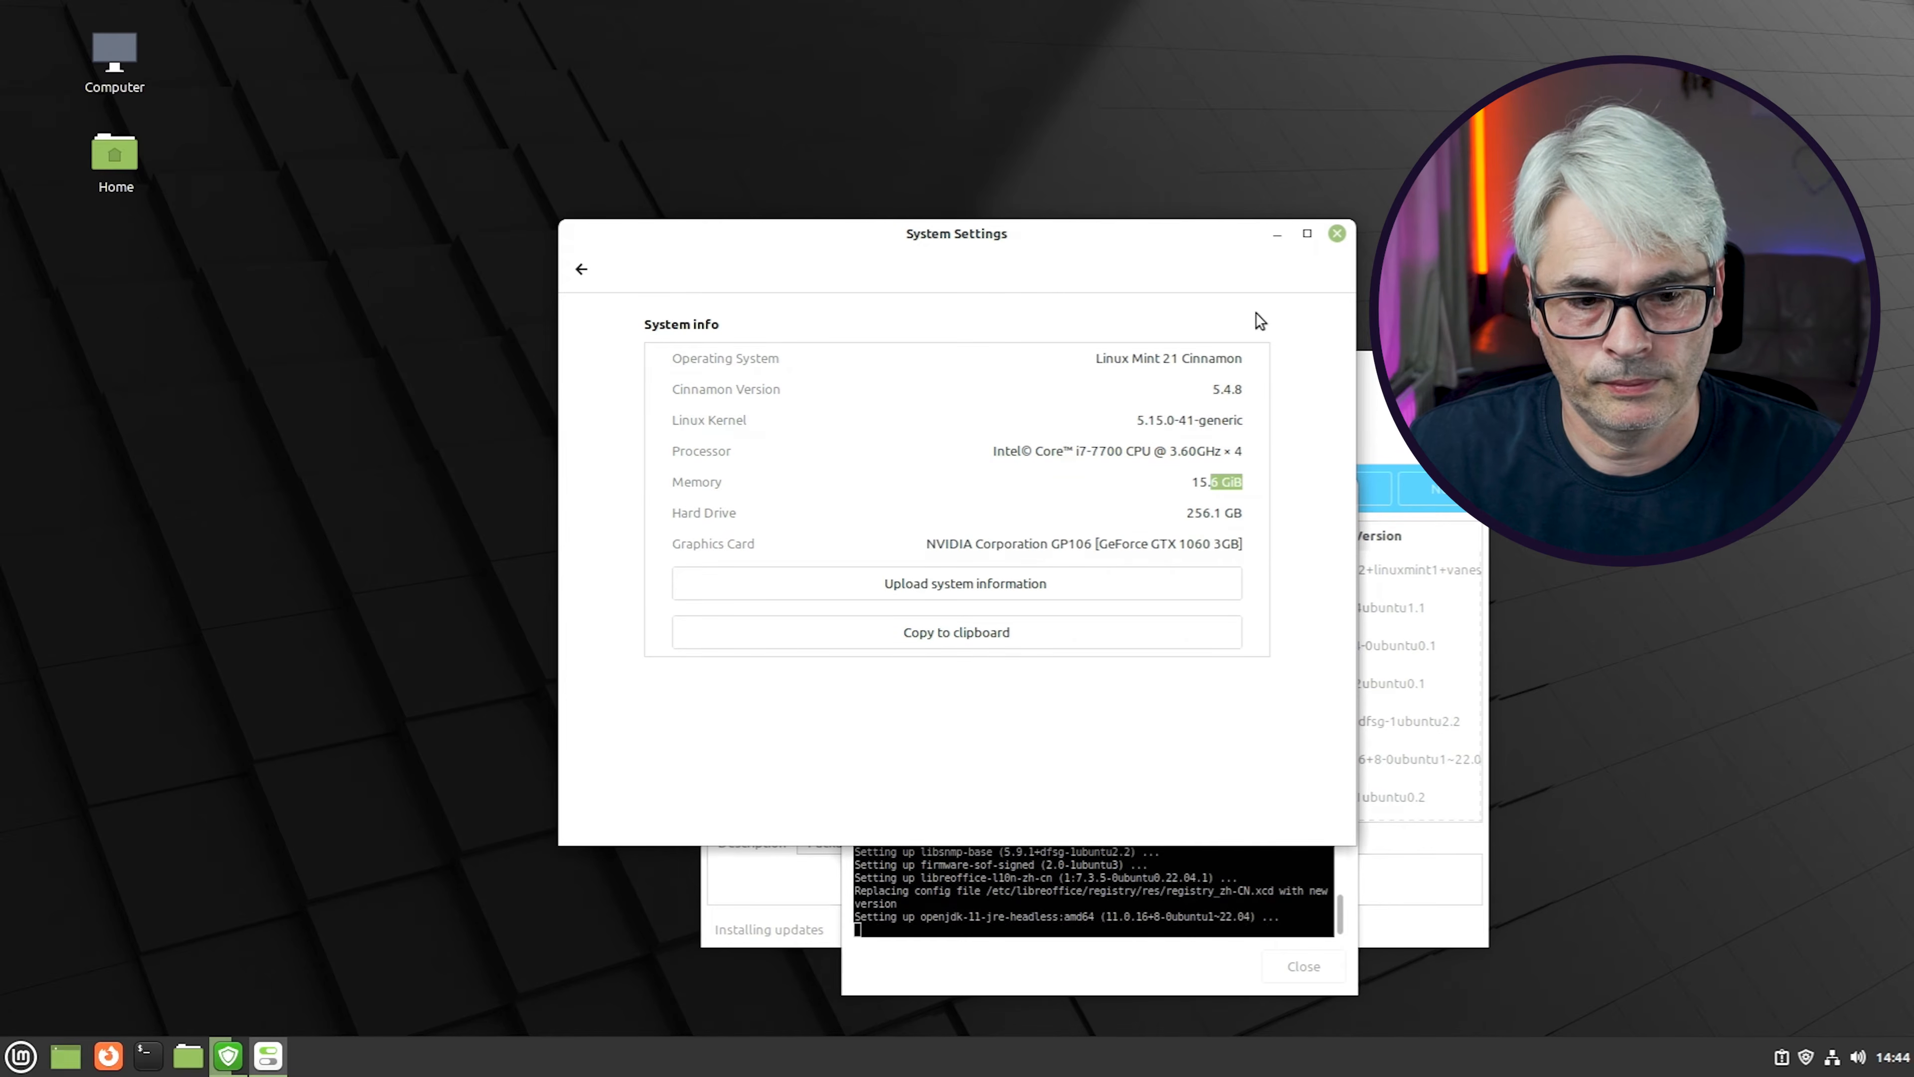
Go to the Display settings, review the available screen resolutions without changing them, and close System Settings
{"action": "left_click", "coordinate": [581, 269]}
{"action": "left_click", "coordinate": [989, 499]}
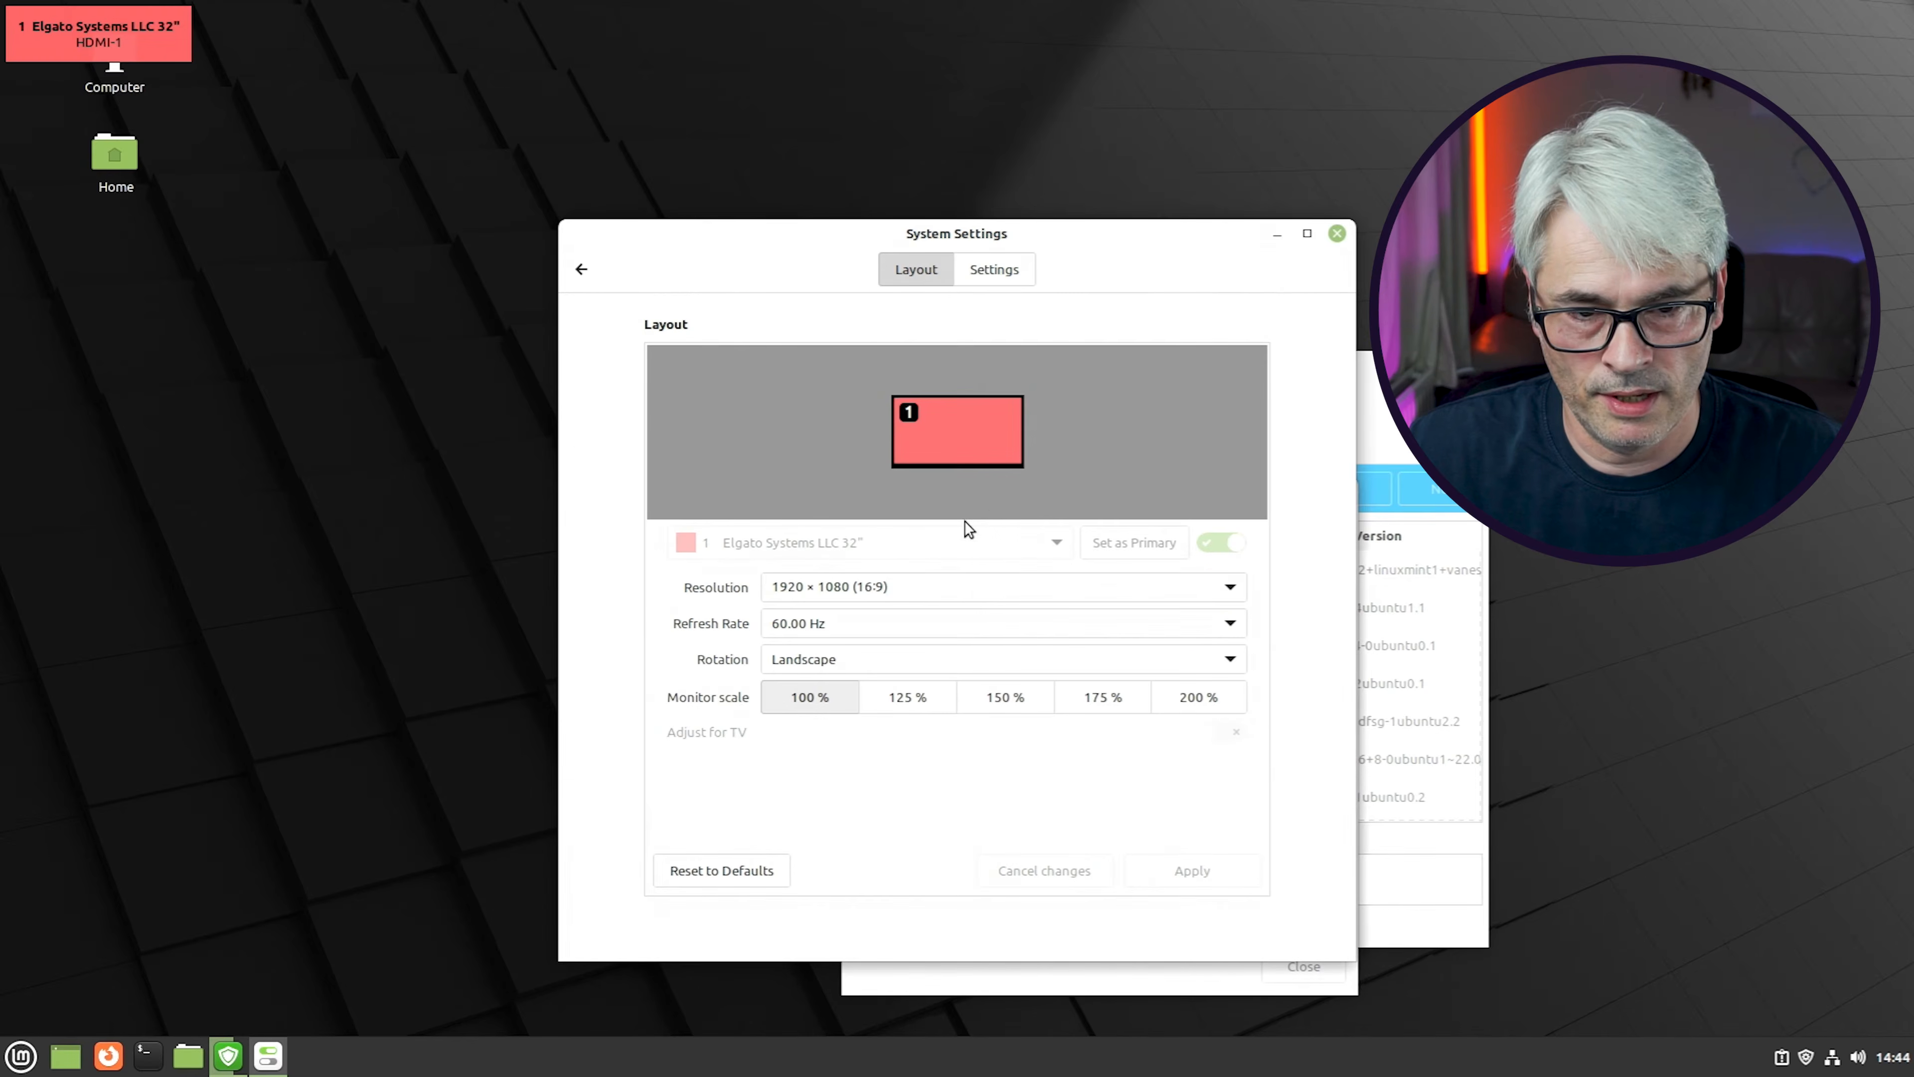
{"action": "left_click", "coordinate": [887, 588]}
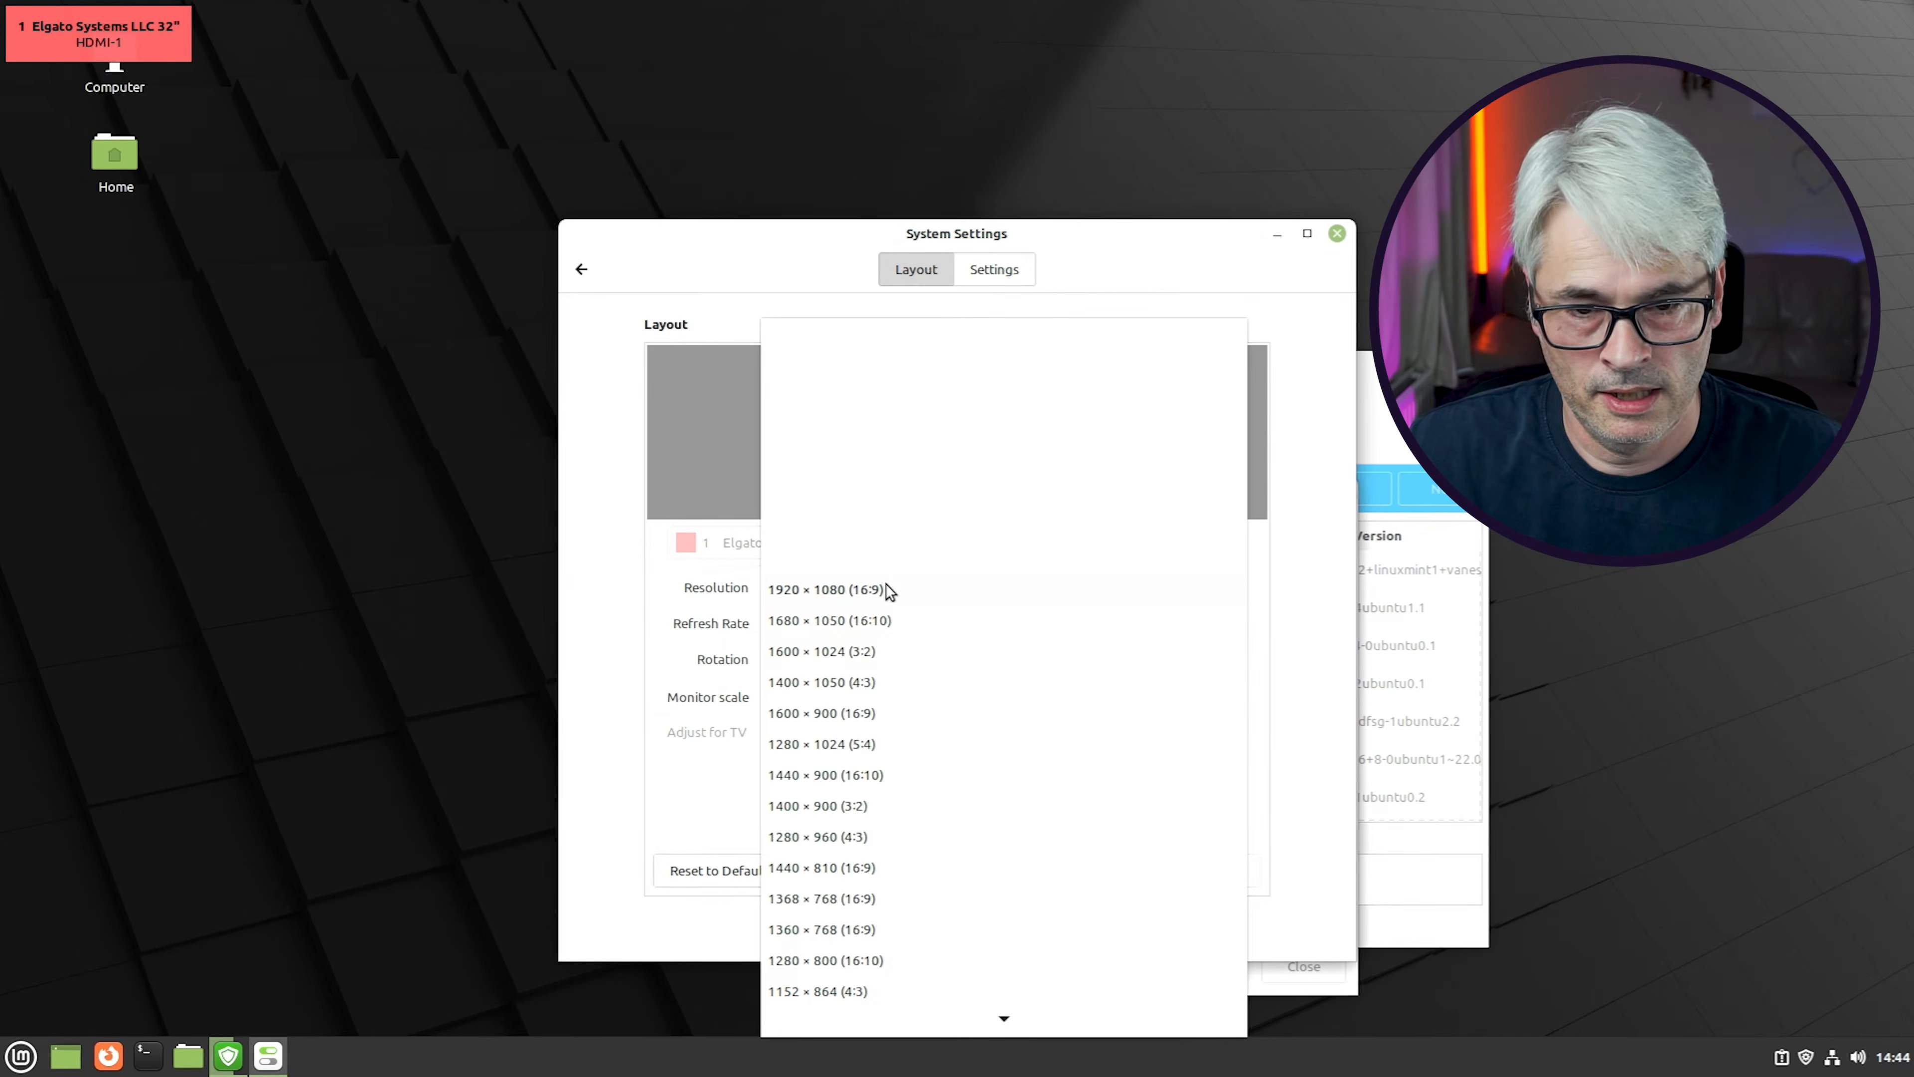
{"action": "left_click", "coordinate": [1340, 334]}
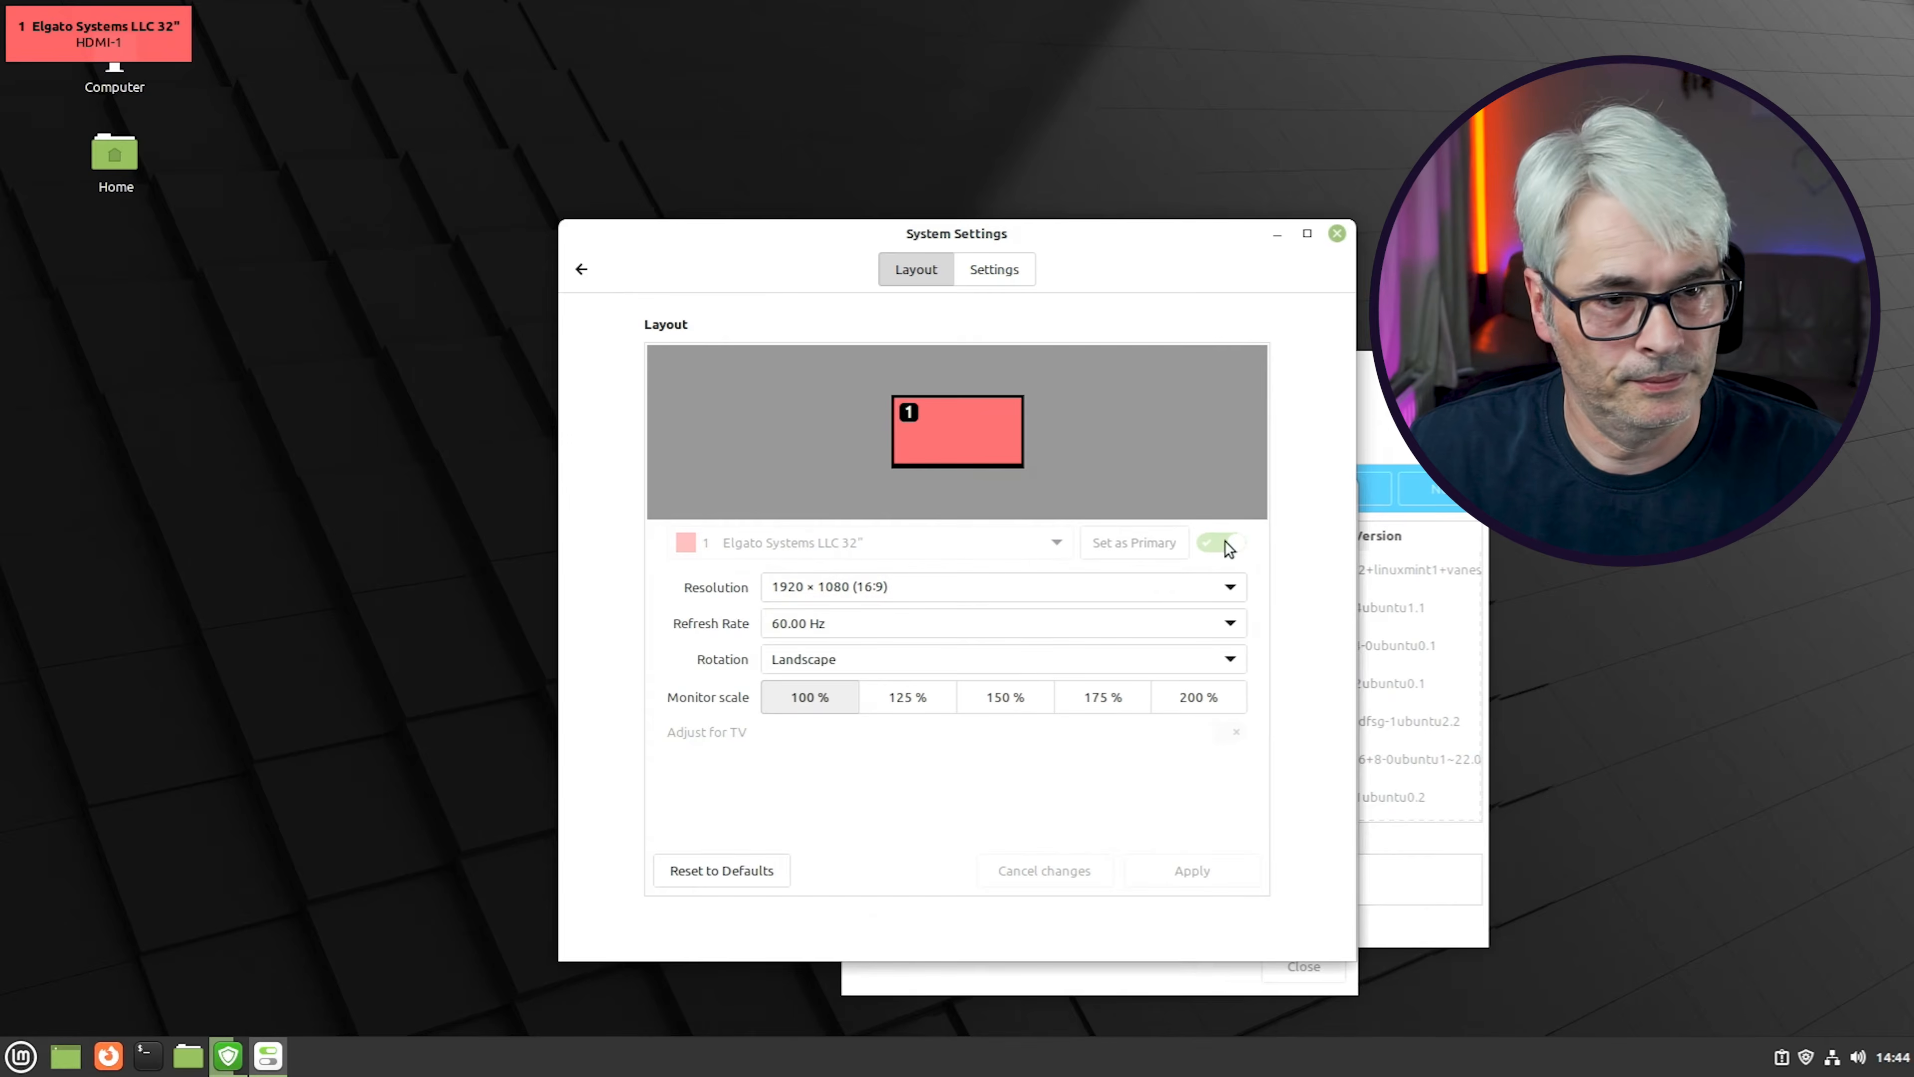
{"action": "left_click", "coordinate": [1336, 234]}
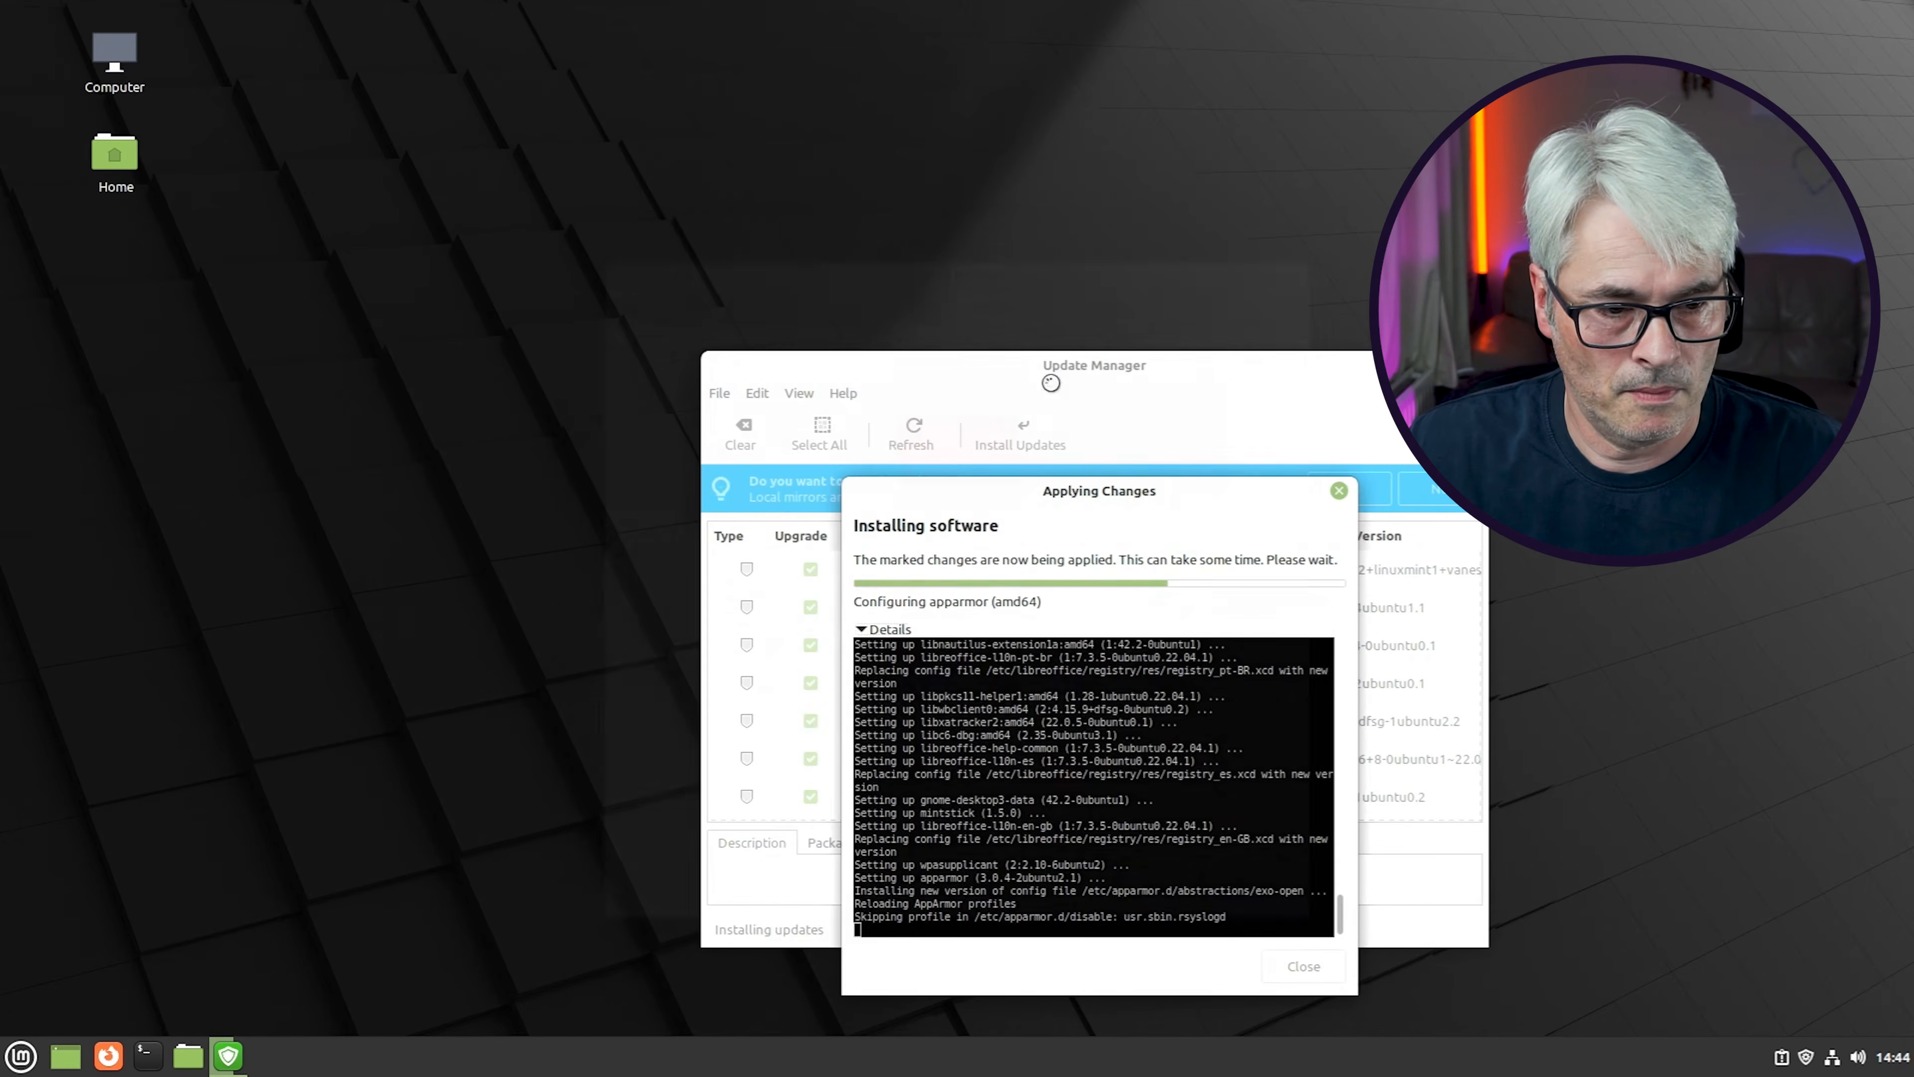
Open the Software Manager from the Administration applications and check the network connection
{"action": "left_click", "coordinate": [18, 1059]}
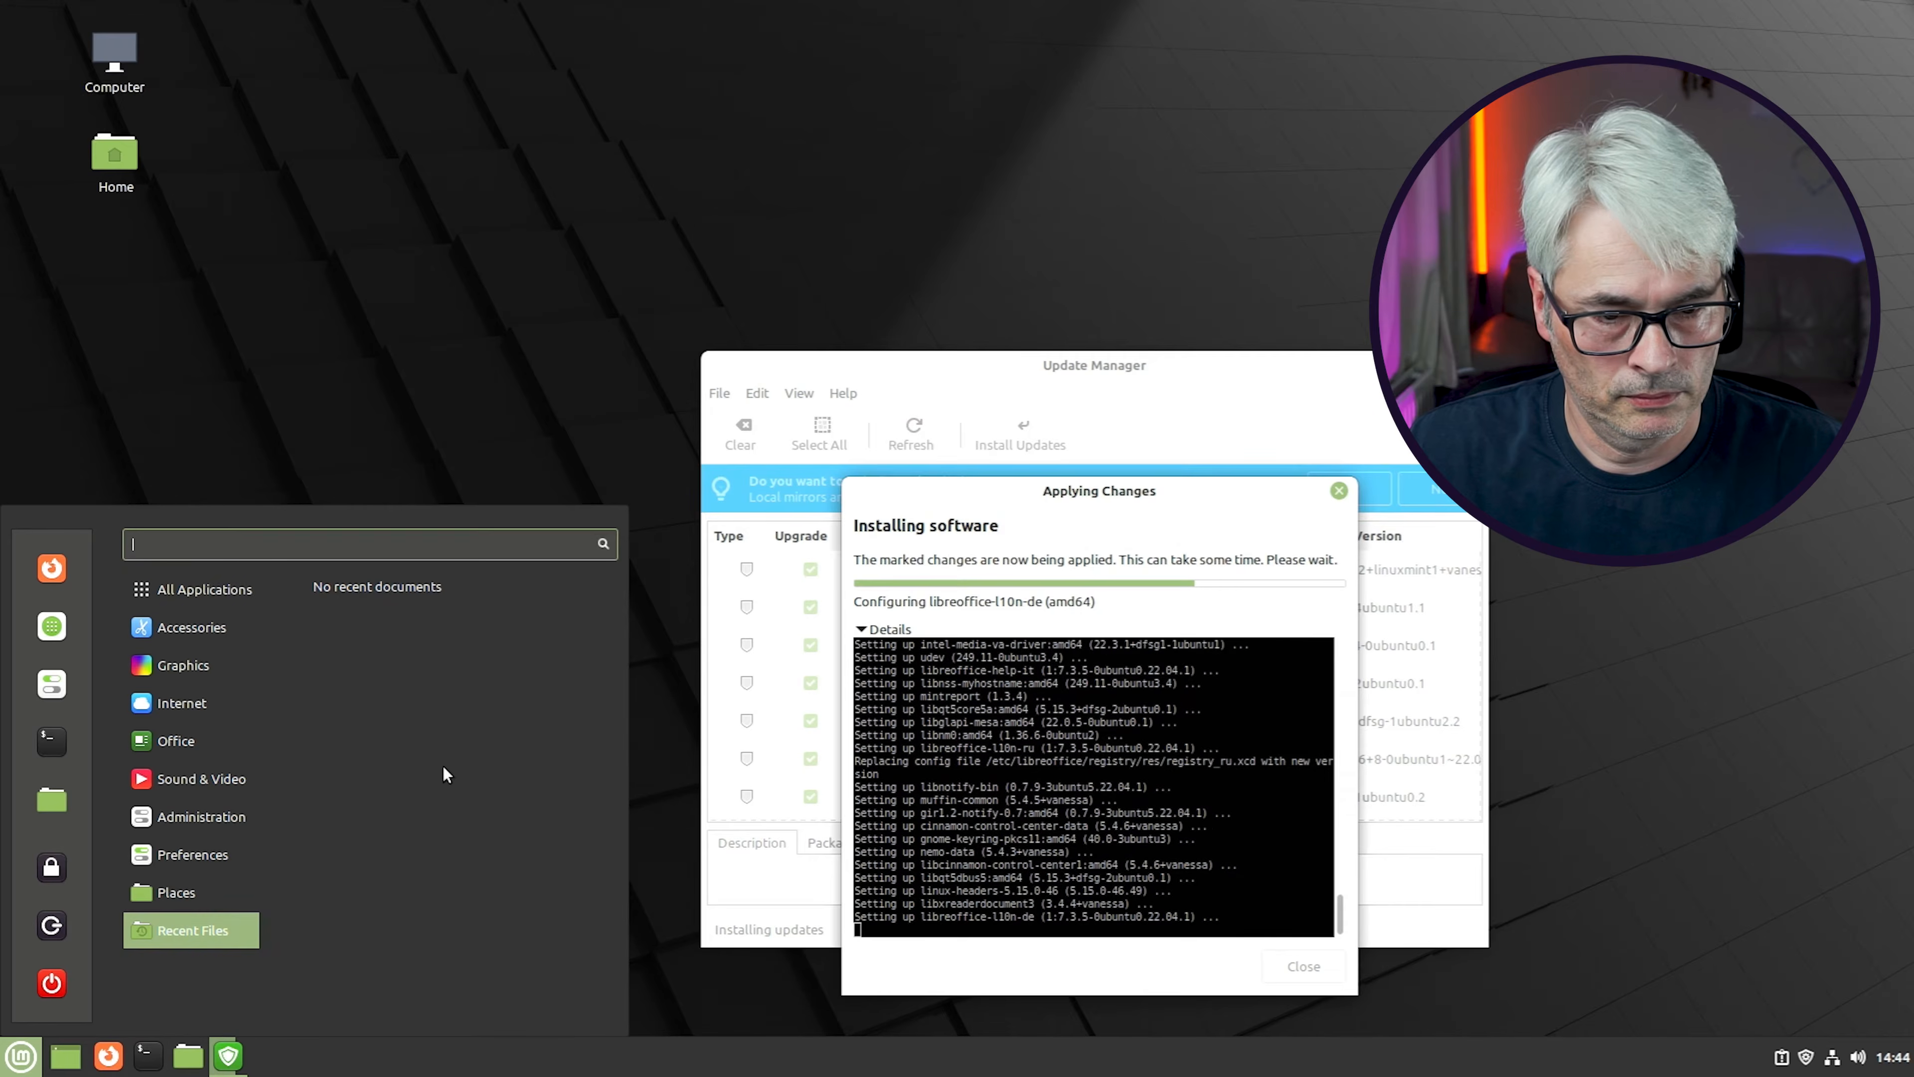
{"action": "mouse_move", "coordinate": [256, 822]}
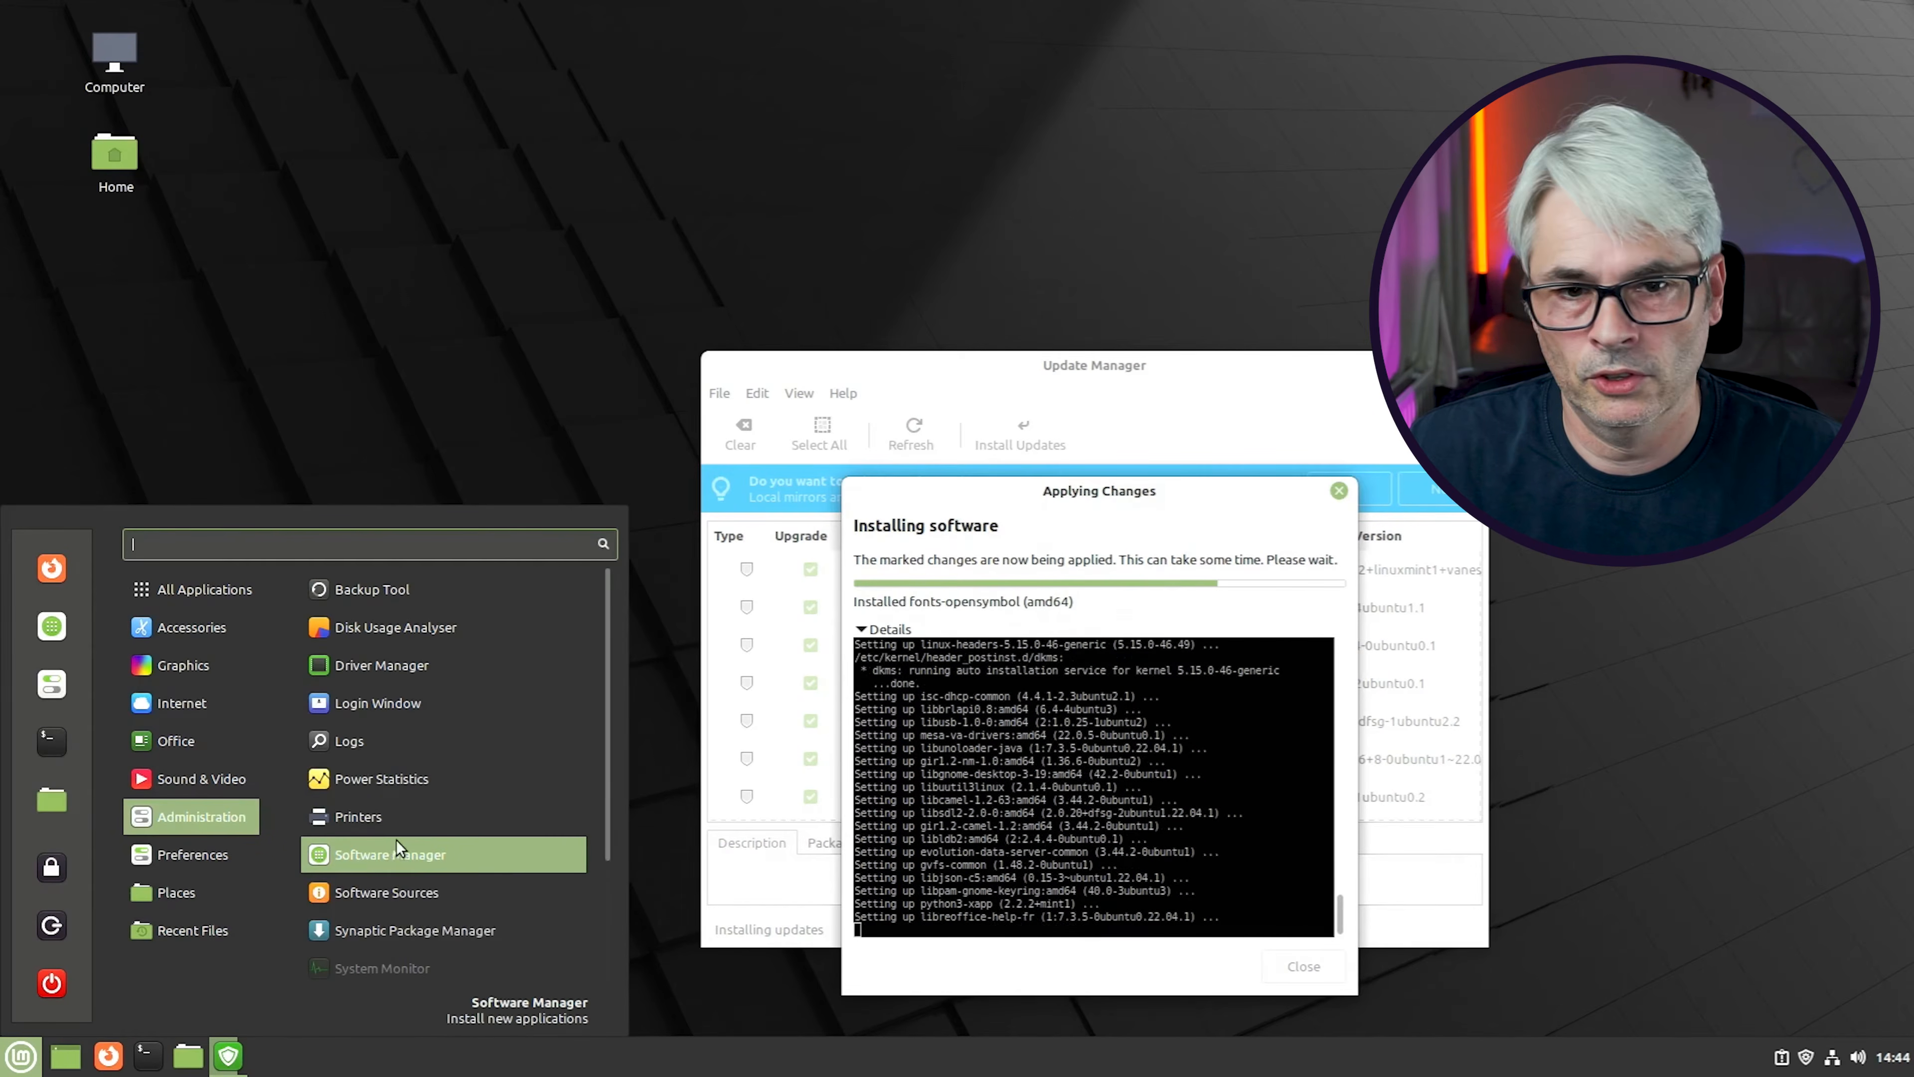
{"action": "left_click", "coordinate": [390, 854]}
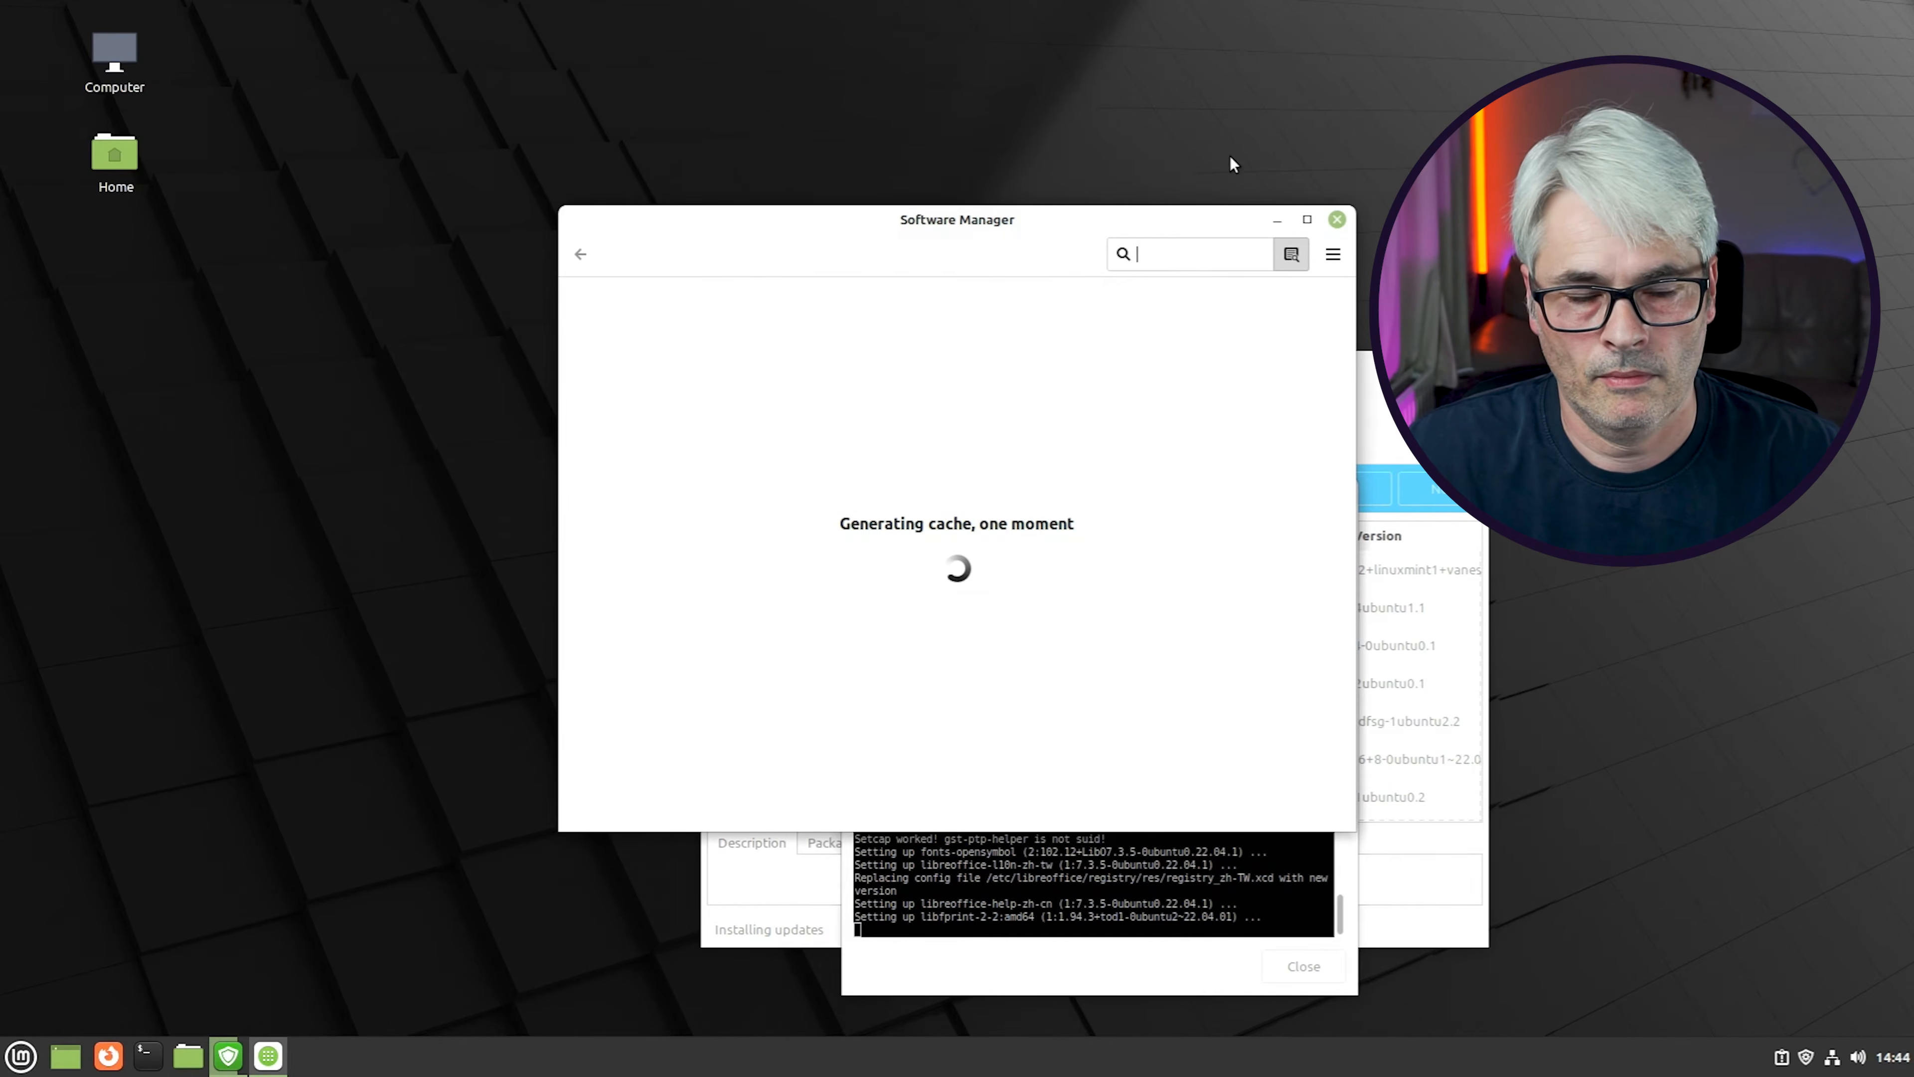
{"action": "left_click", "coordinate": [1304, 220]}
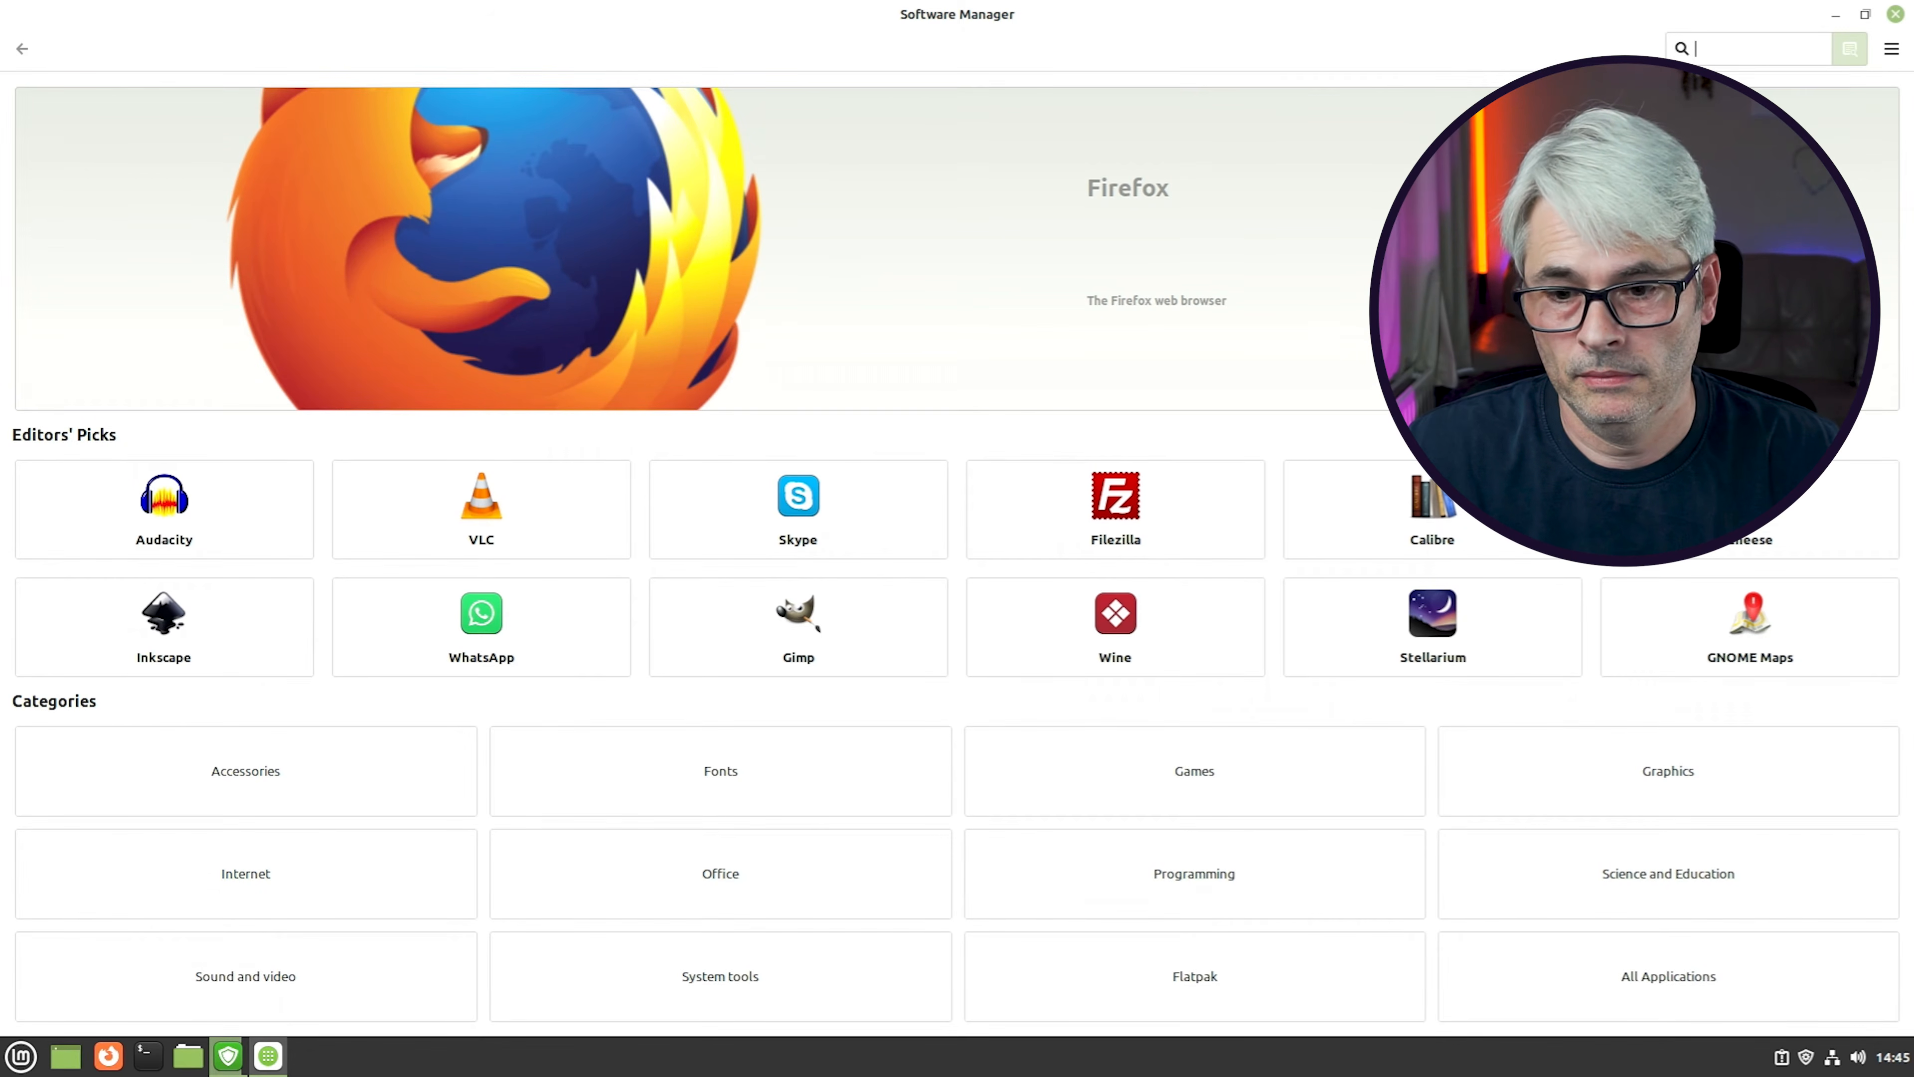
{"action": "left_click", "coordinate": [1867, 15]}
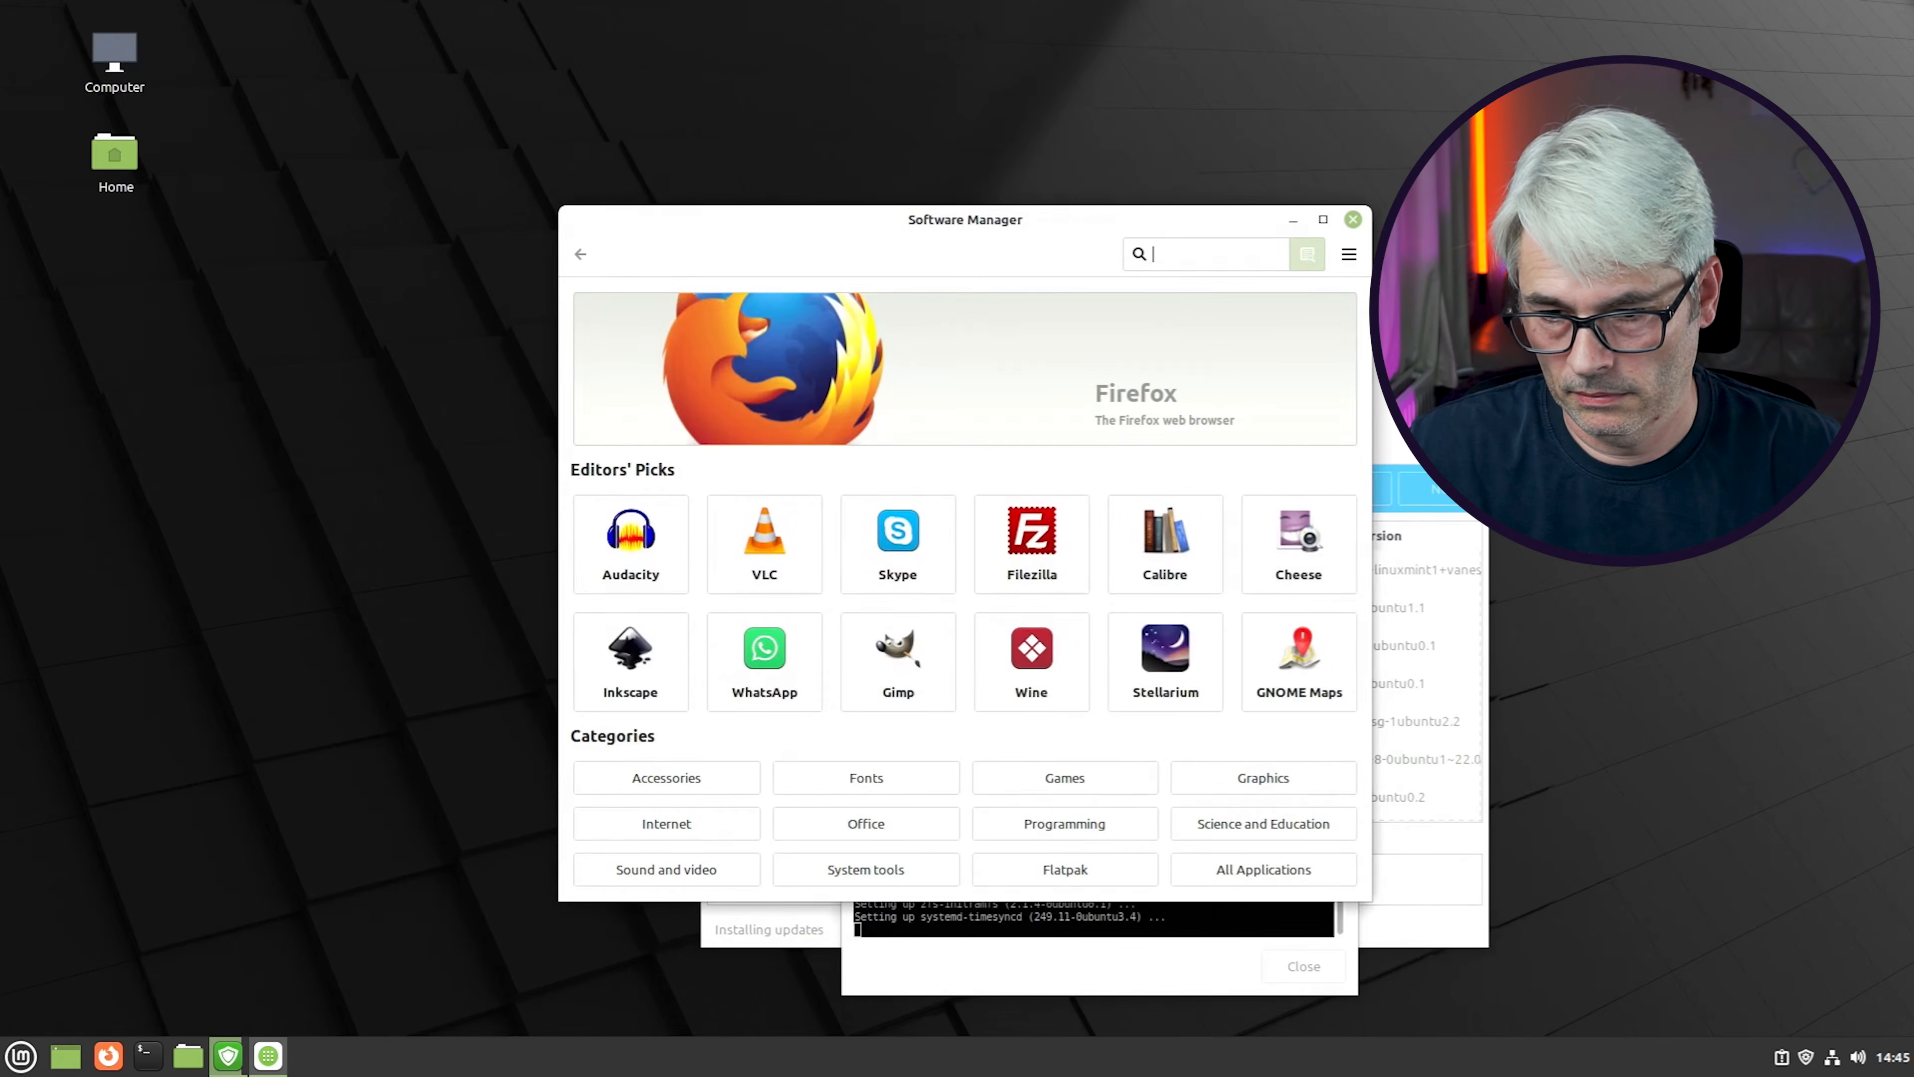
{"action": "left_click", "coordinate": [1834, 1057]}
{"action": "left_click", "coordinate": [1837, 1059]}
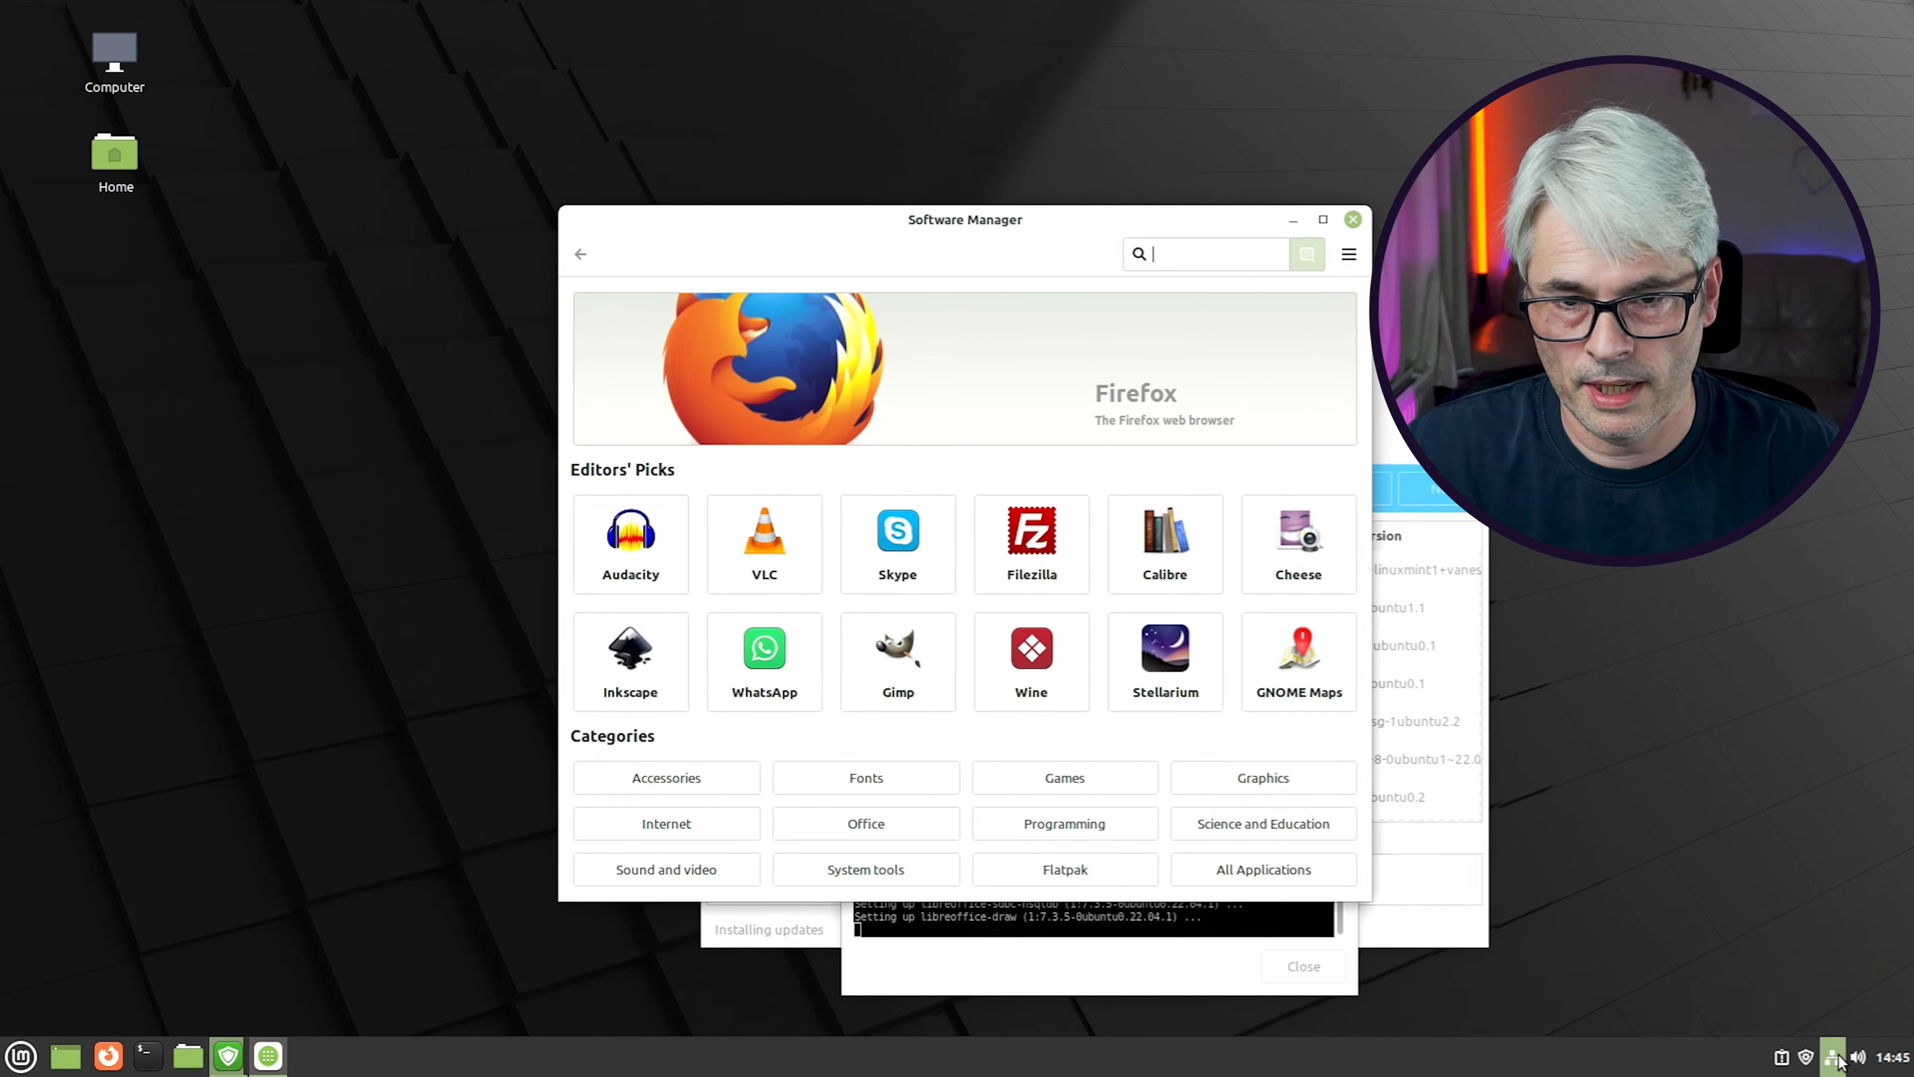
Install Gimp from the Editors' Picks in the maximized Software Manager, authenticating with the account password, and return to the overview
{"action": "left_click", "coordinate": [1323, 219]}
{"action": "left_click", "coordinate": [791, 638]}
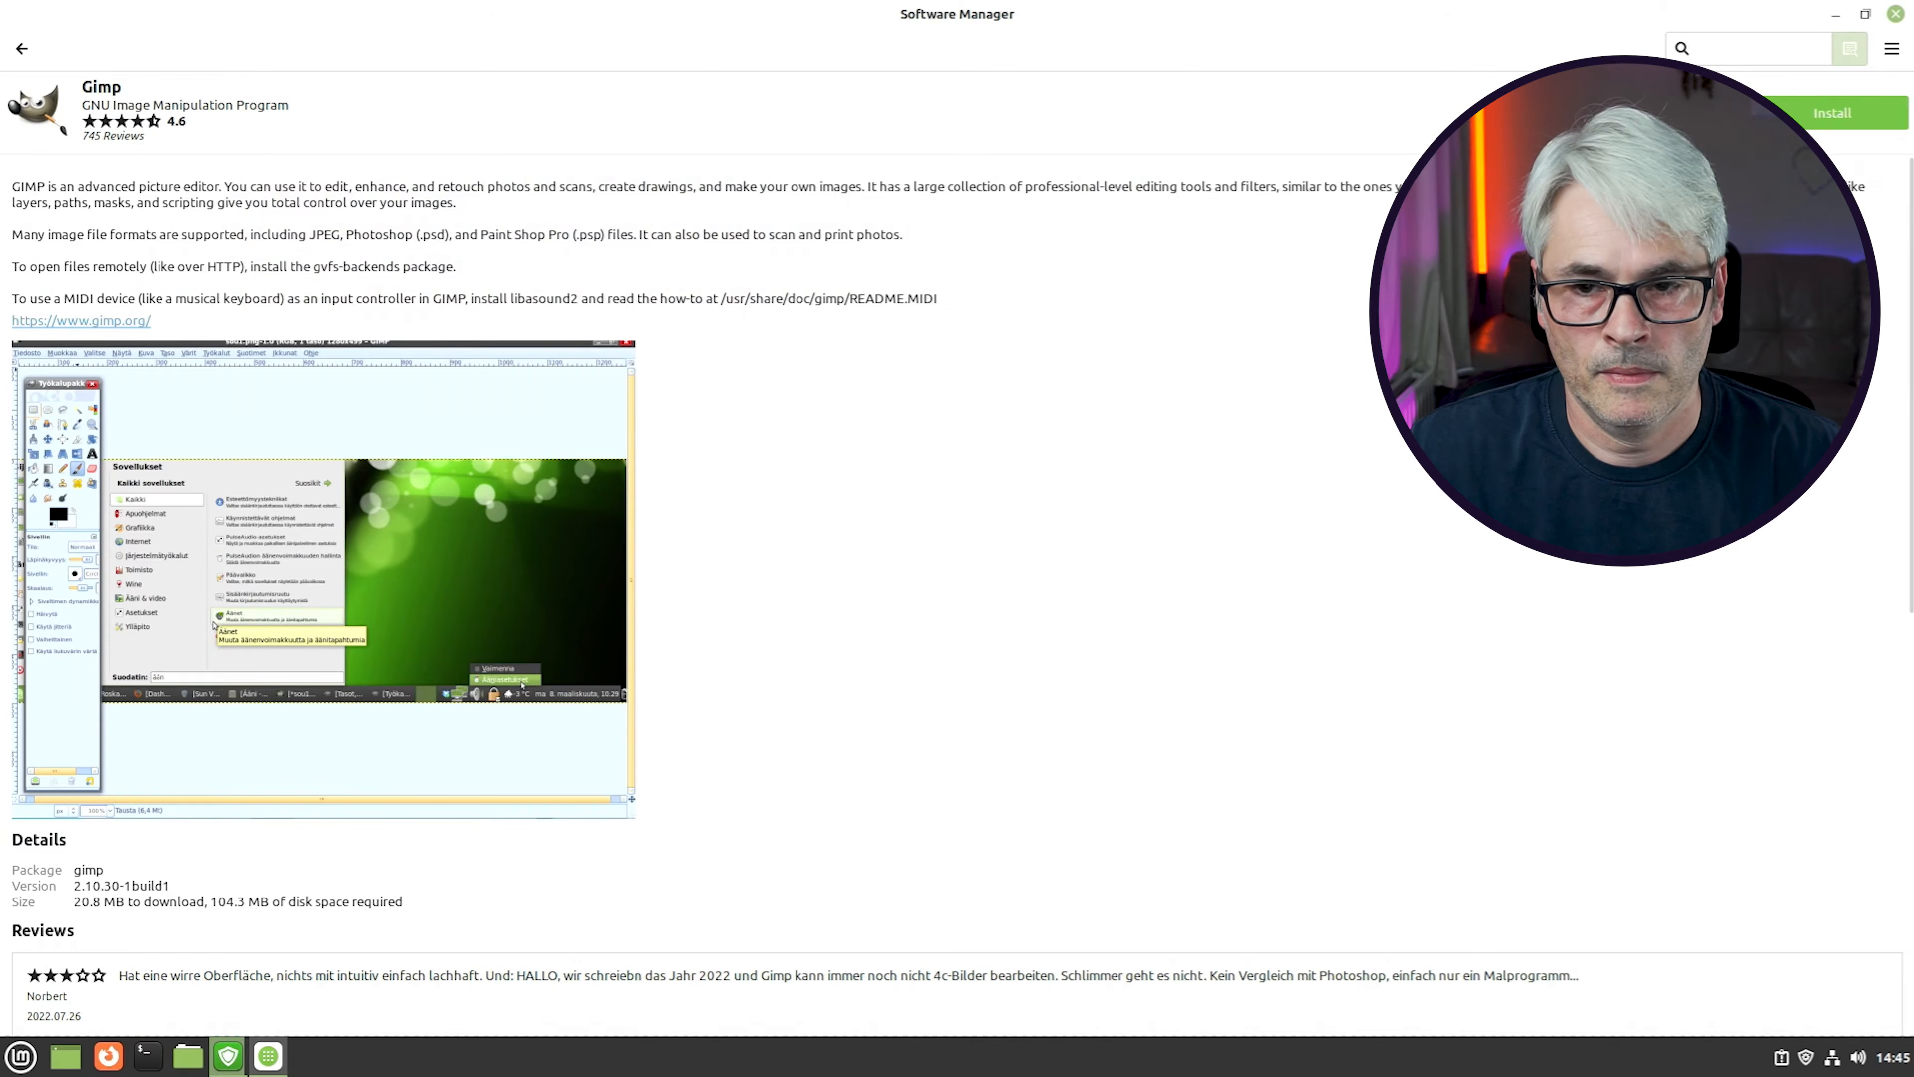
{"action": "left_click", "coordinate": [1833, 112]}
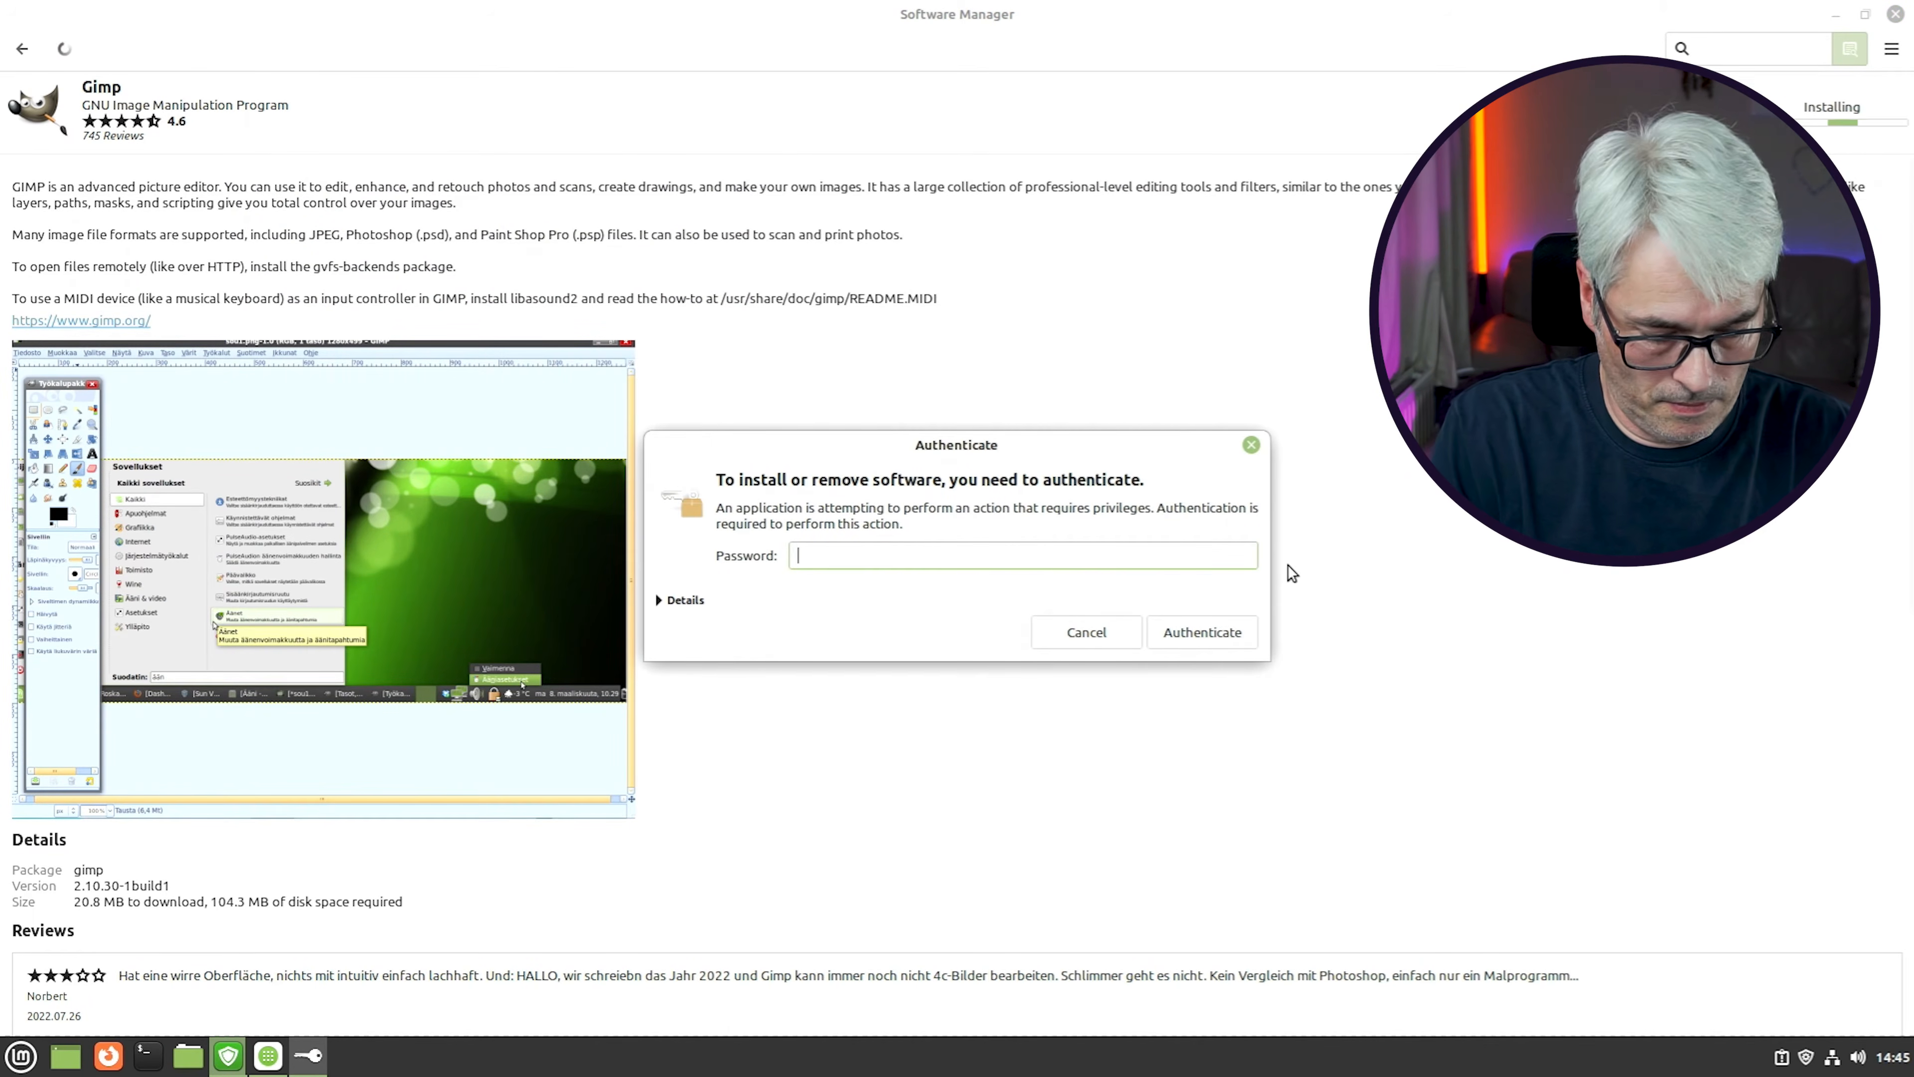
{"action": "type", "text": "xxxxxx"}
{"action": "key", "text": "Return"}
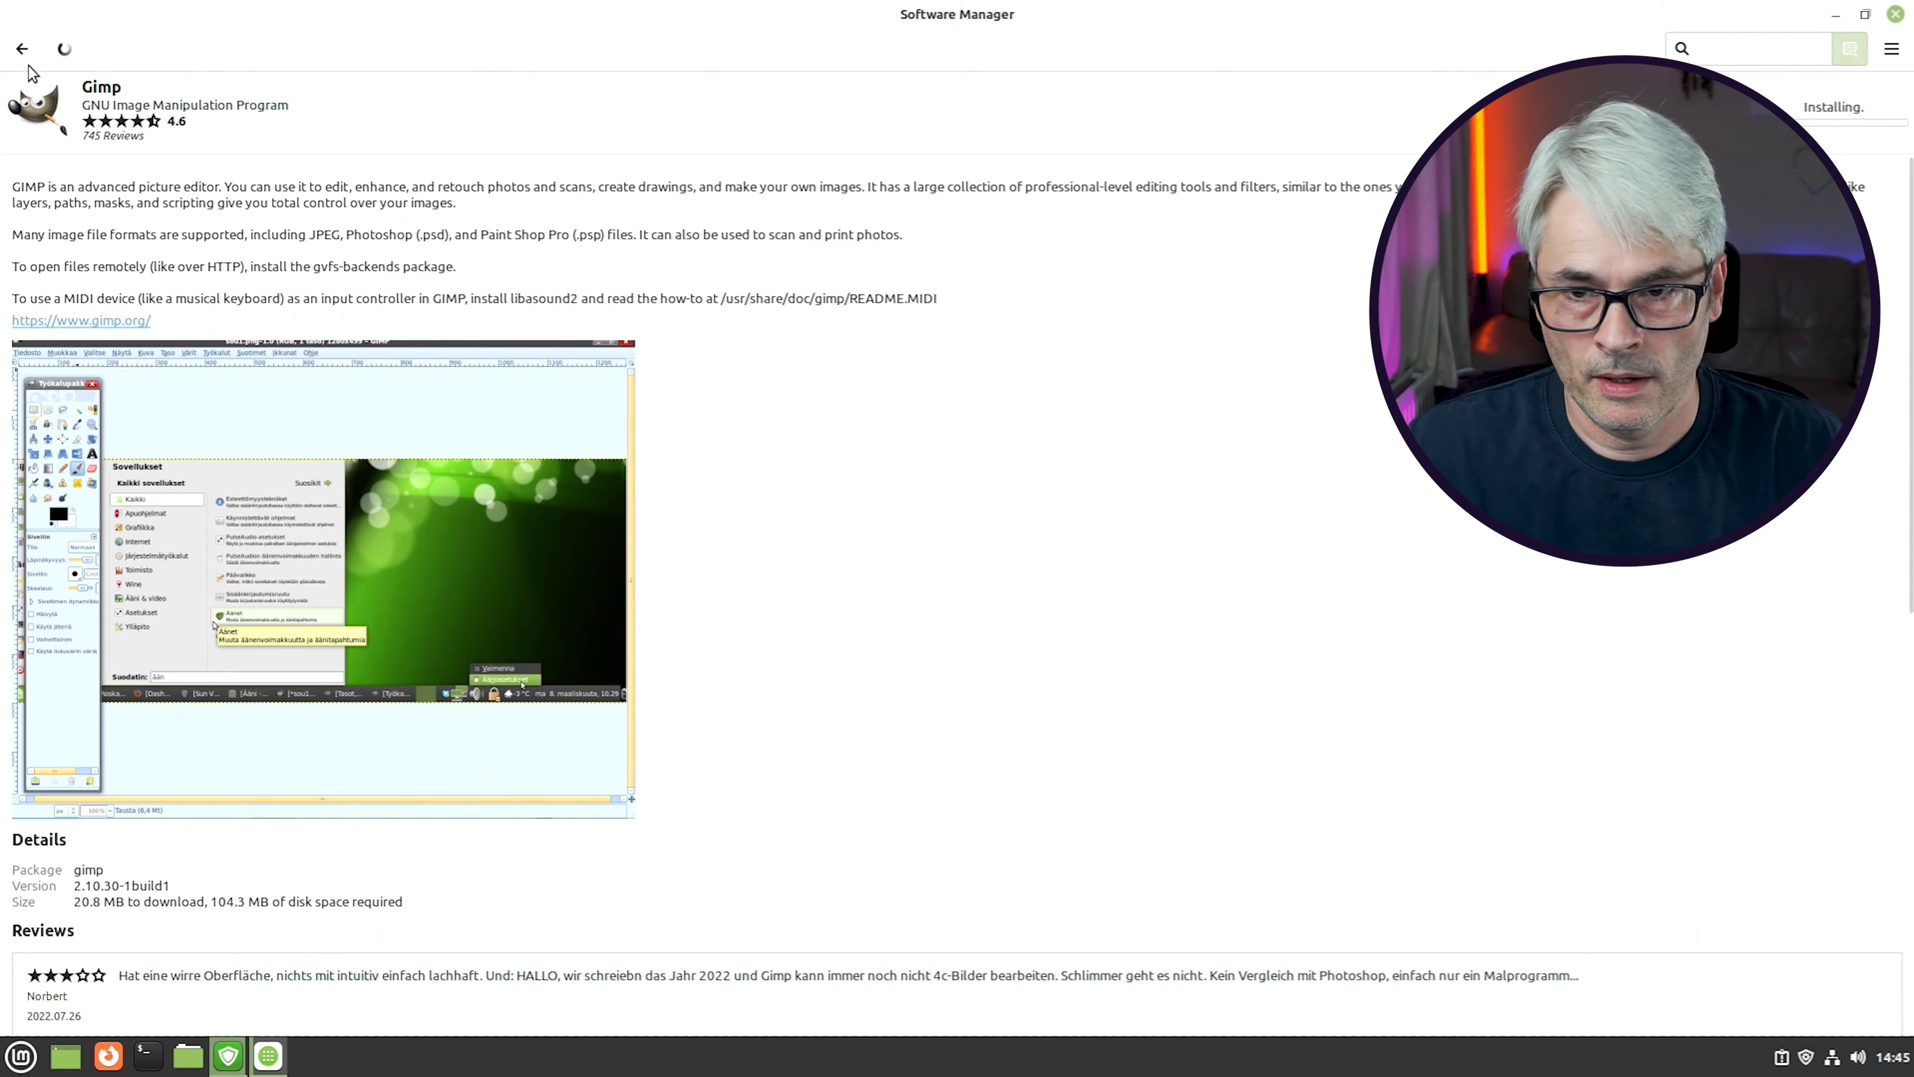
{"action": "left_click", "coordinate": [22, 48]}
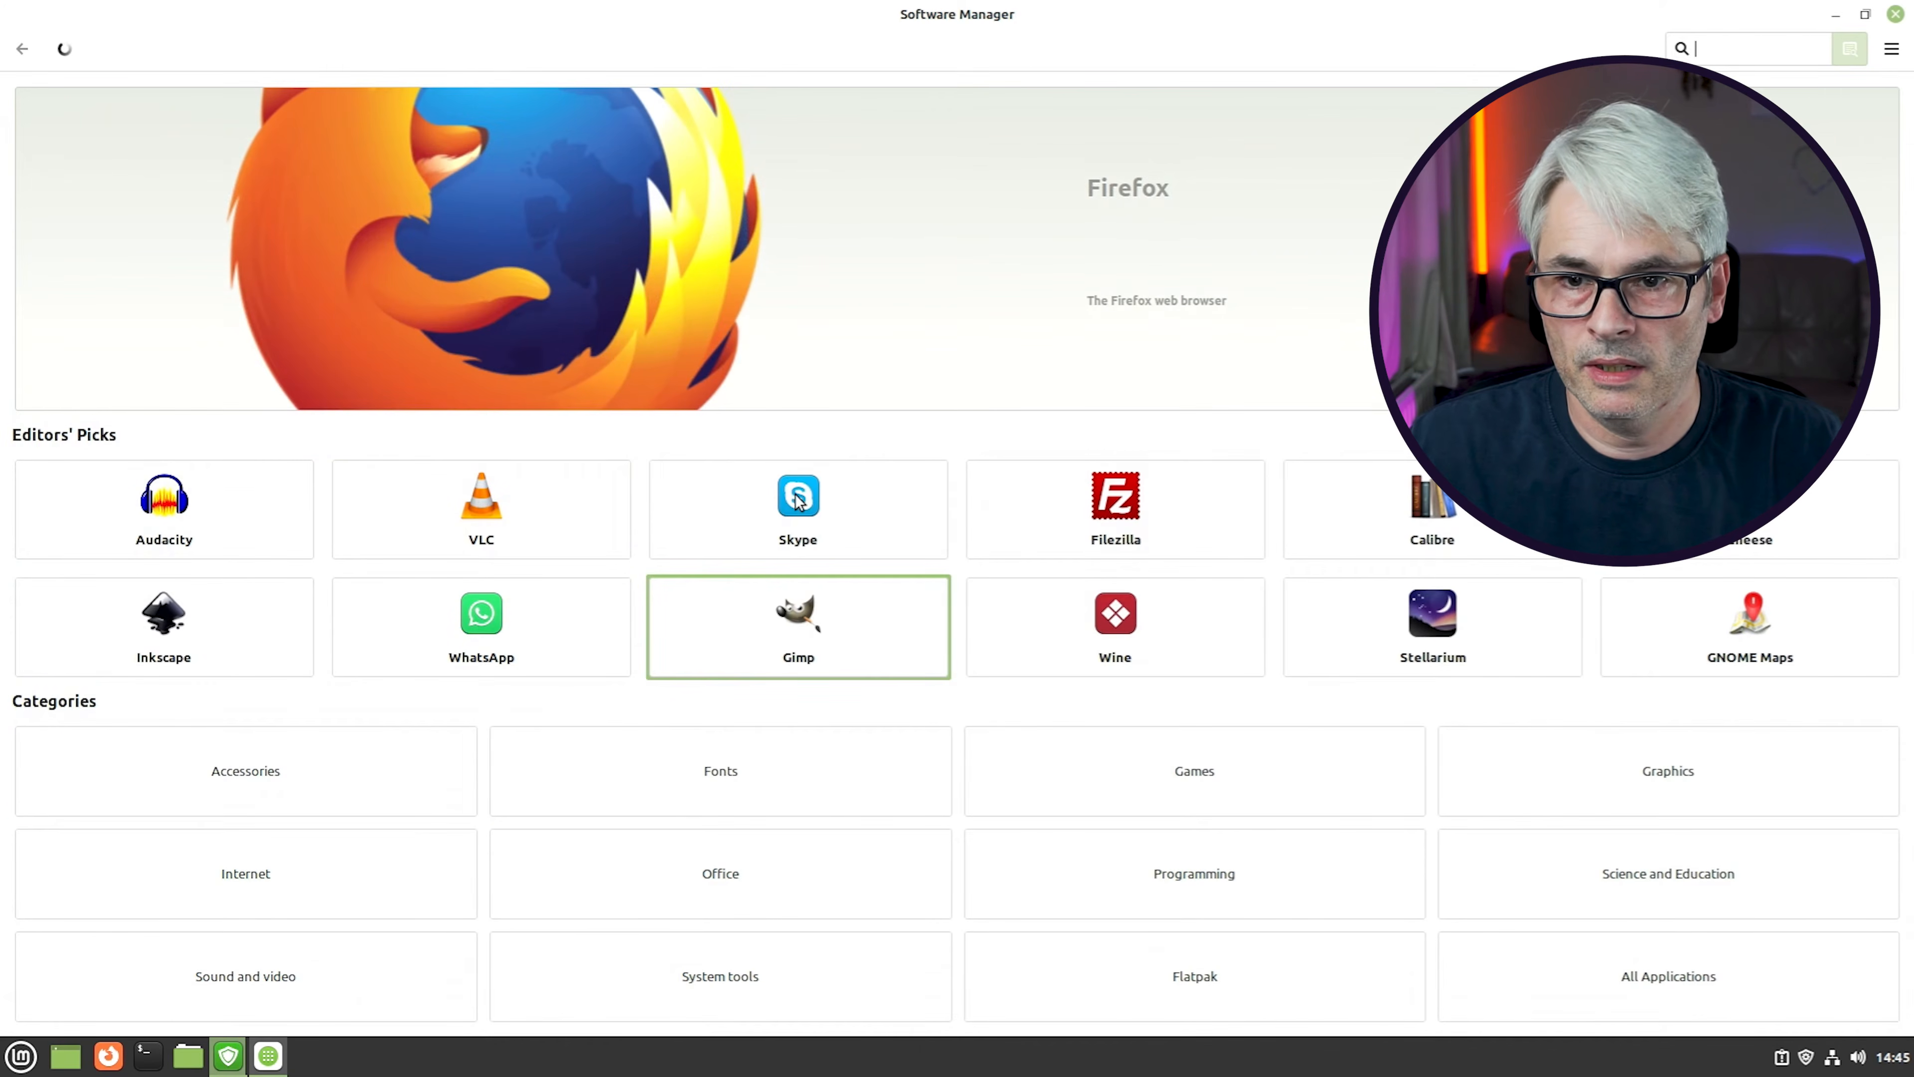
Search for "chrome", start installing the Google Chrome Flatpak with its additional software, and return to the results
{"action": "type", "text": "chrome"}
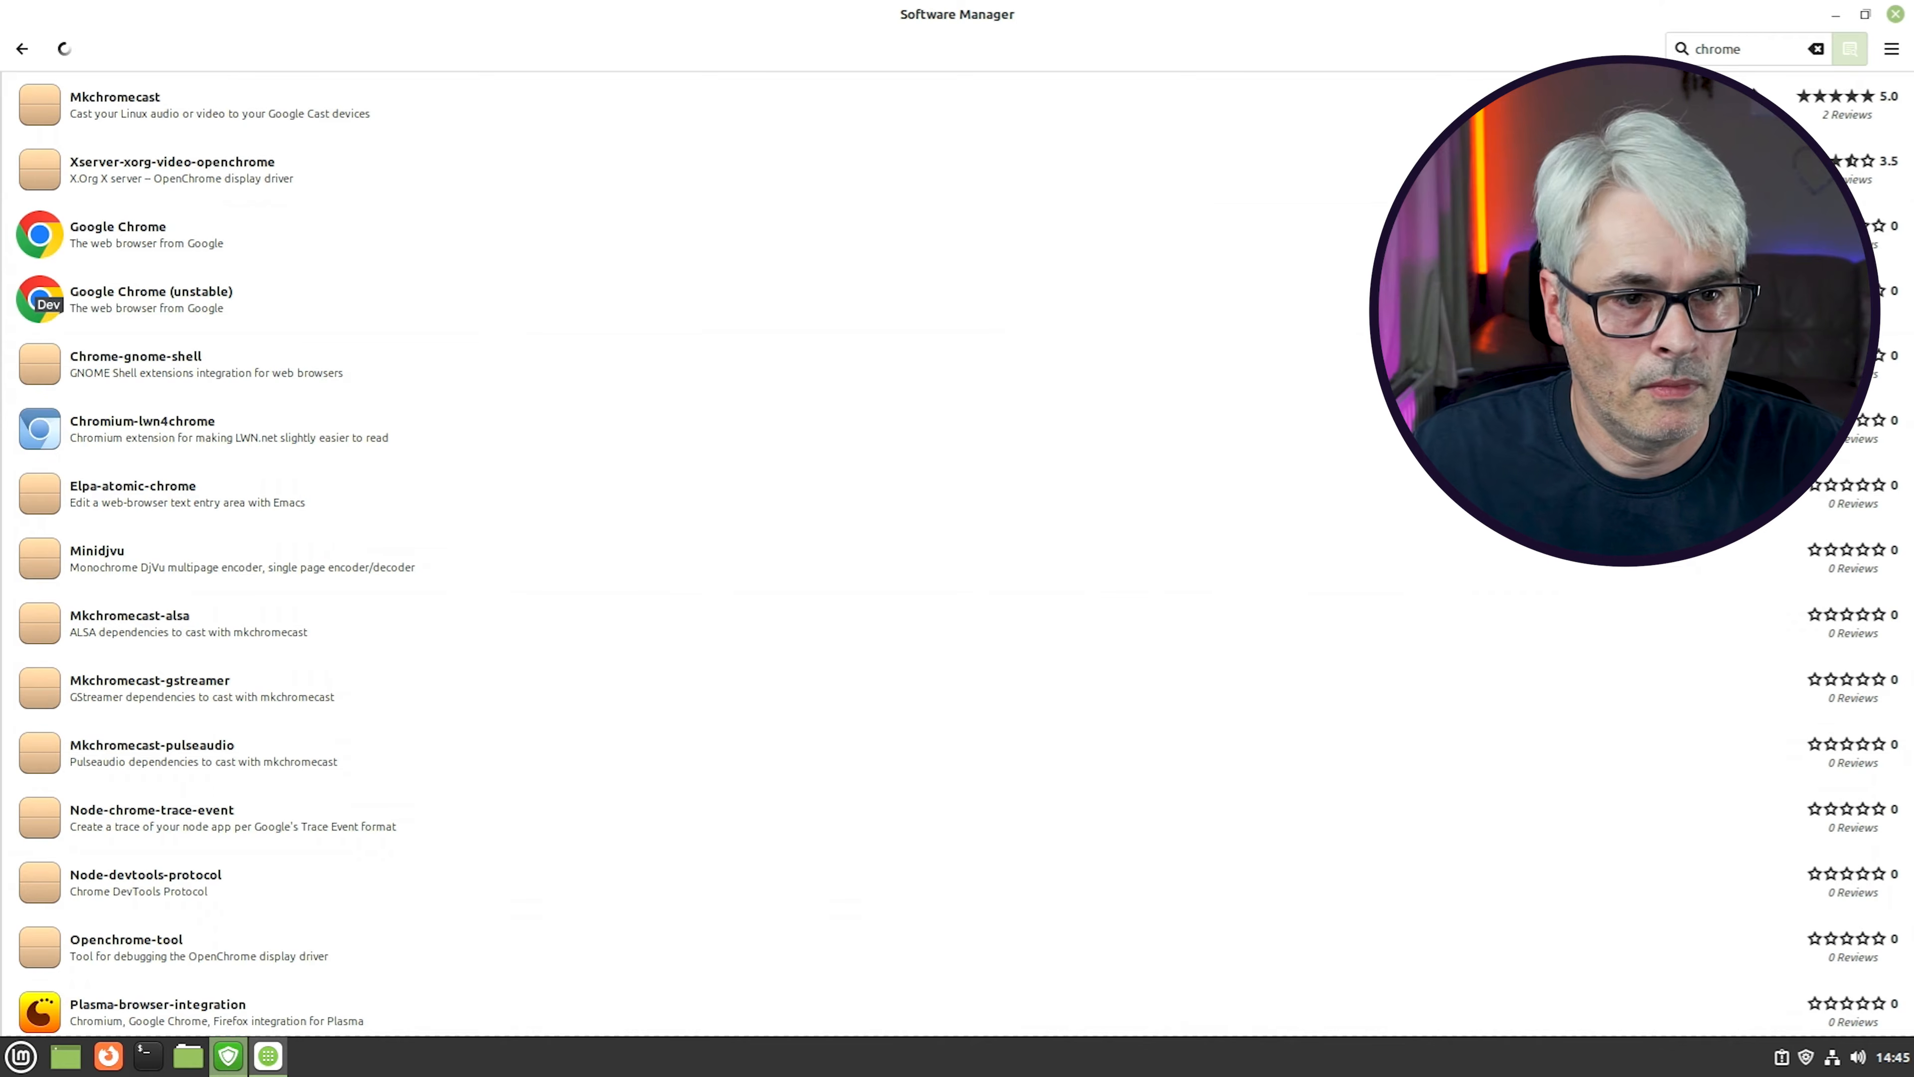
{"action": "left_click", "coordinate": [101, 243]}
{"action": "left_click", "coordinate": [1869, 119]}
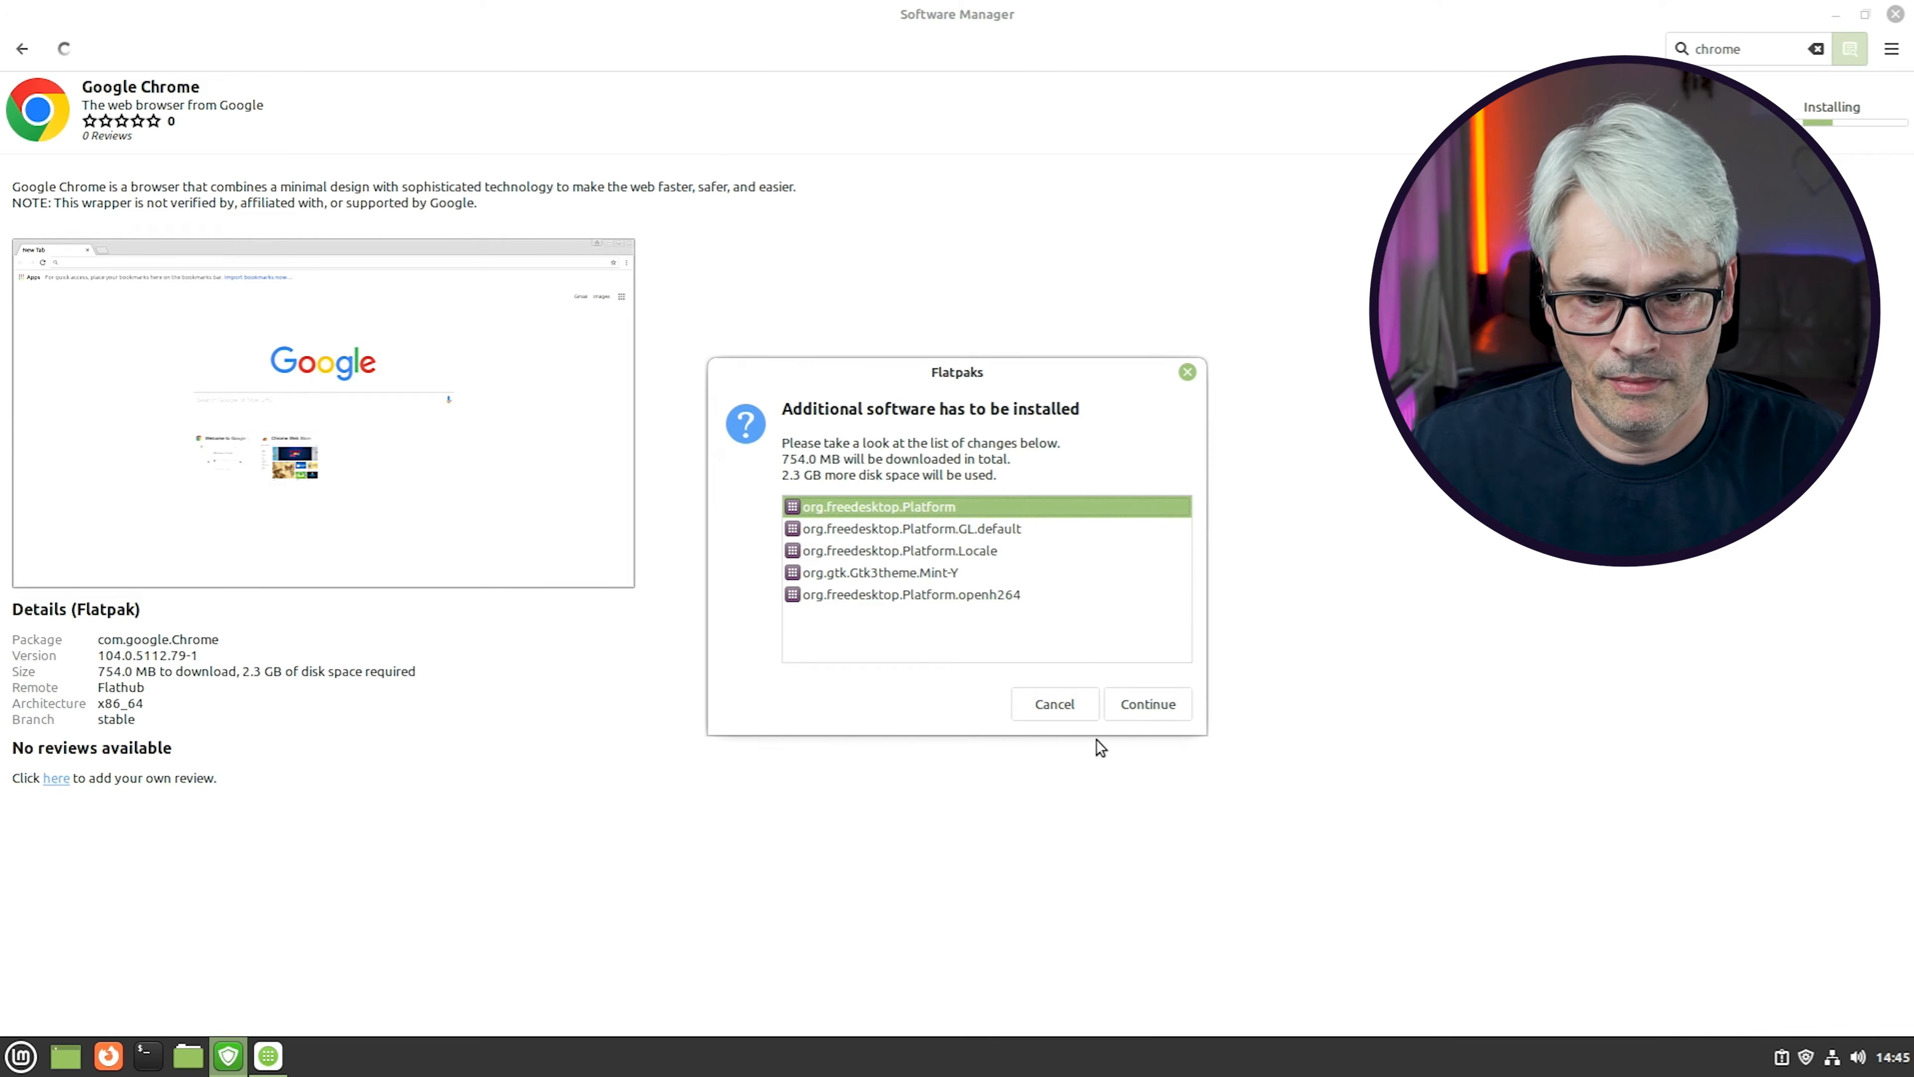
{"action": "left_click", "coordinate": [1143, 706]}
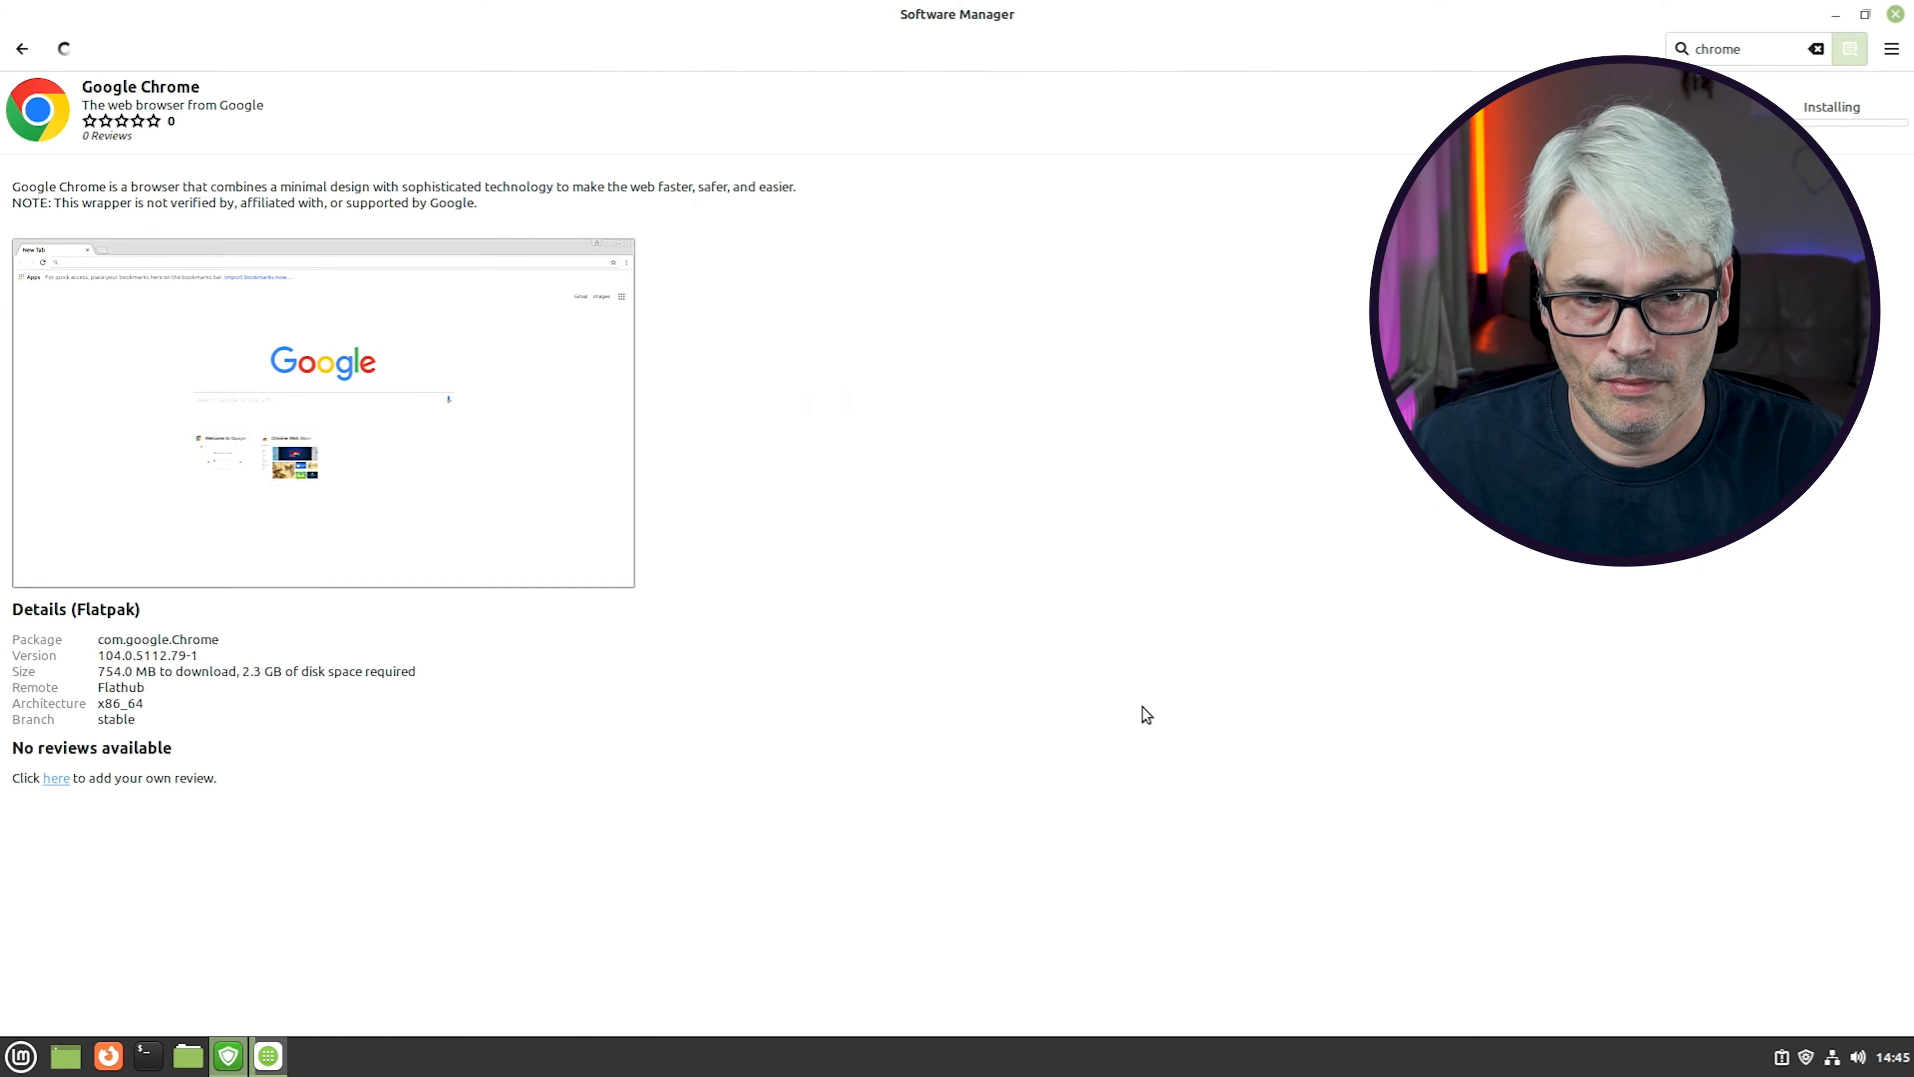
{"action": "left_click", "coordinate": [22, 48]}
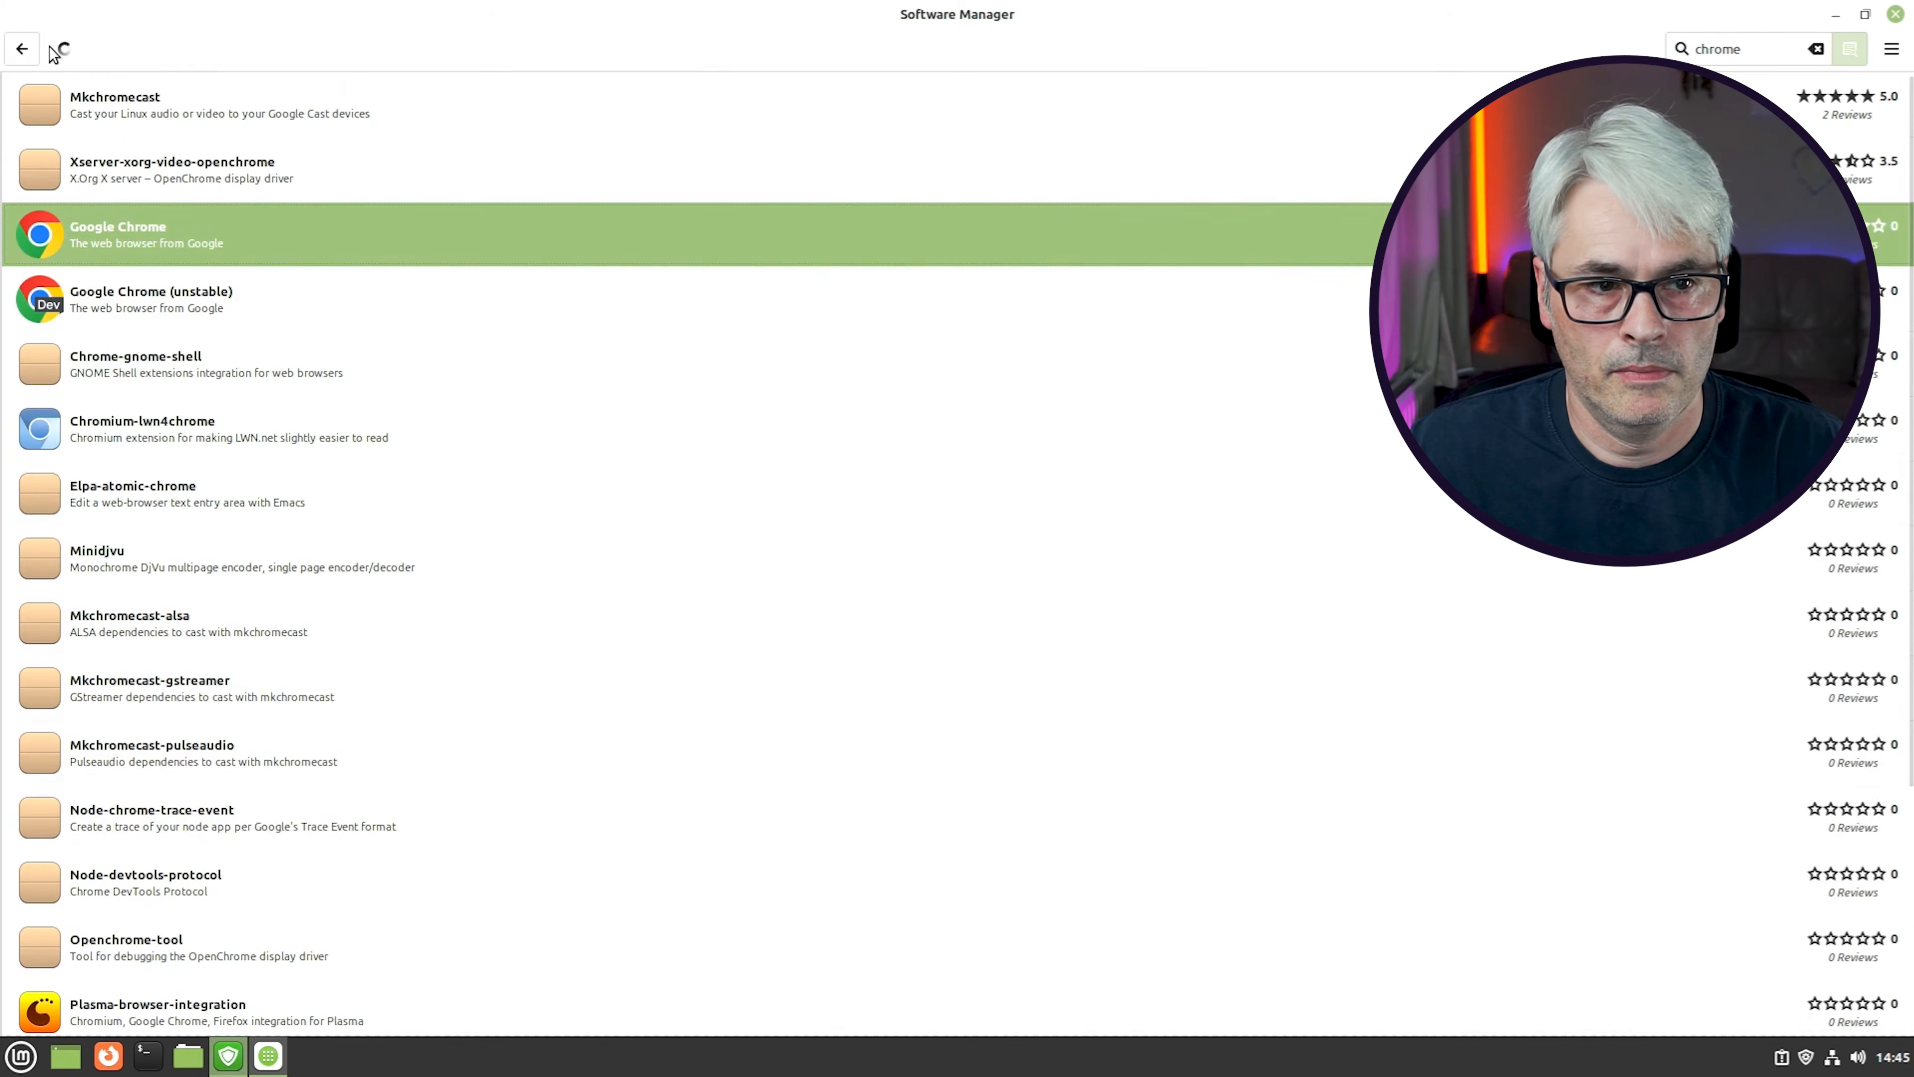
Search for "obs", start installing the OBS Studio Flatpak with its additional software, and return to the overview
{"action": "double_click", "coordinate": [1726, 48]}
{"action": "type", "text": "obs"}
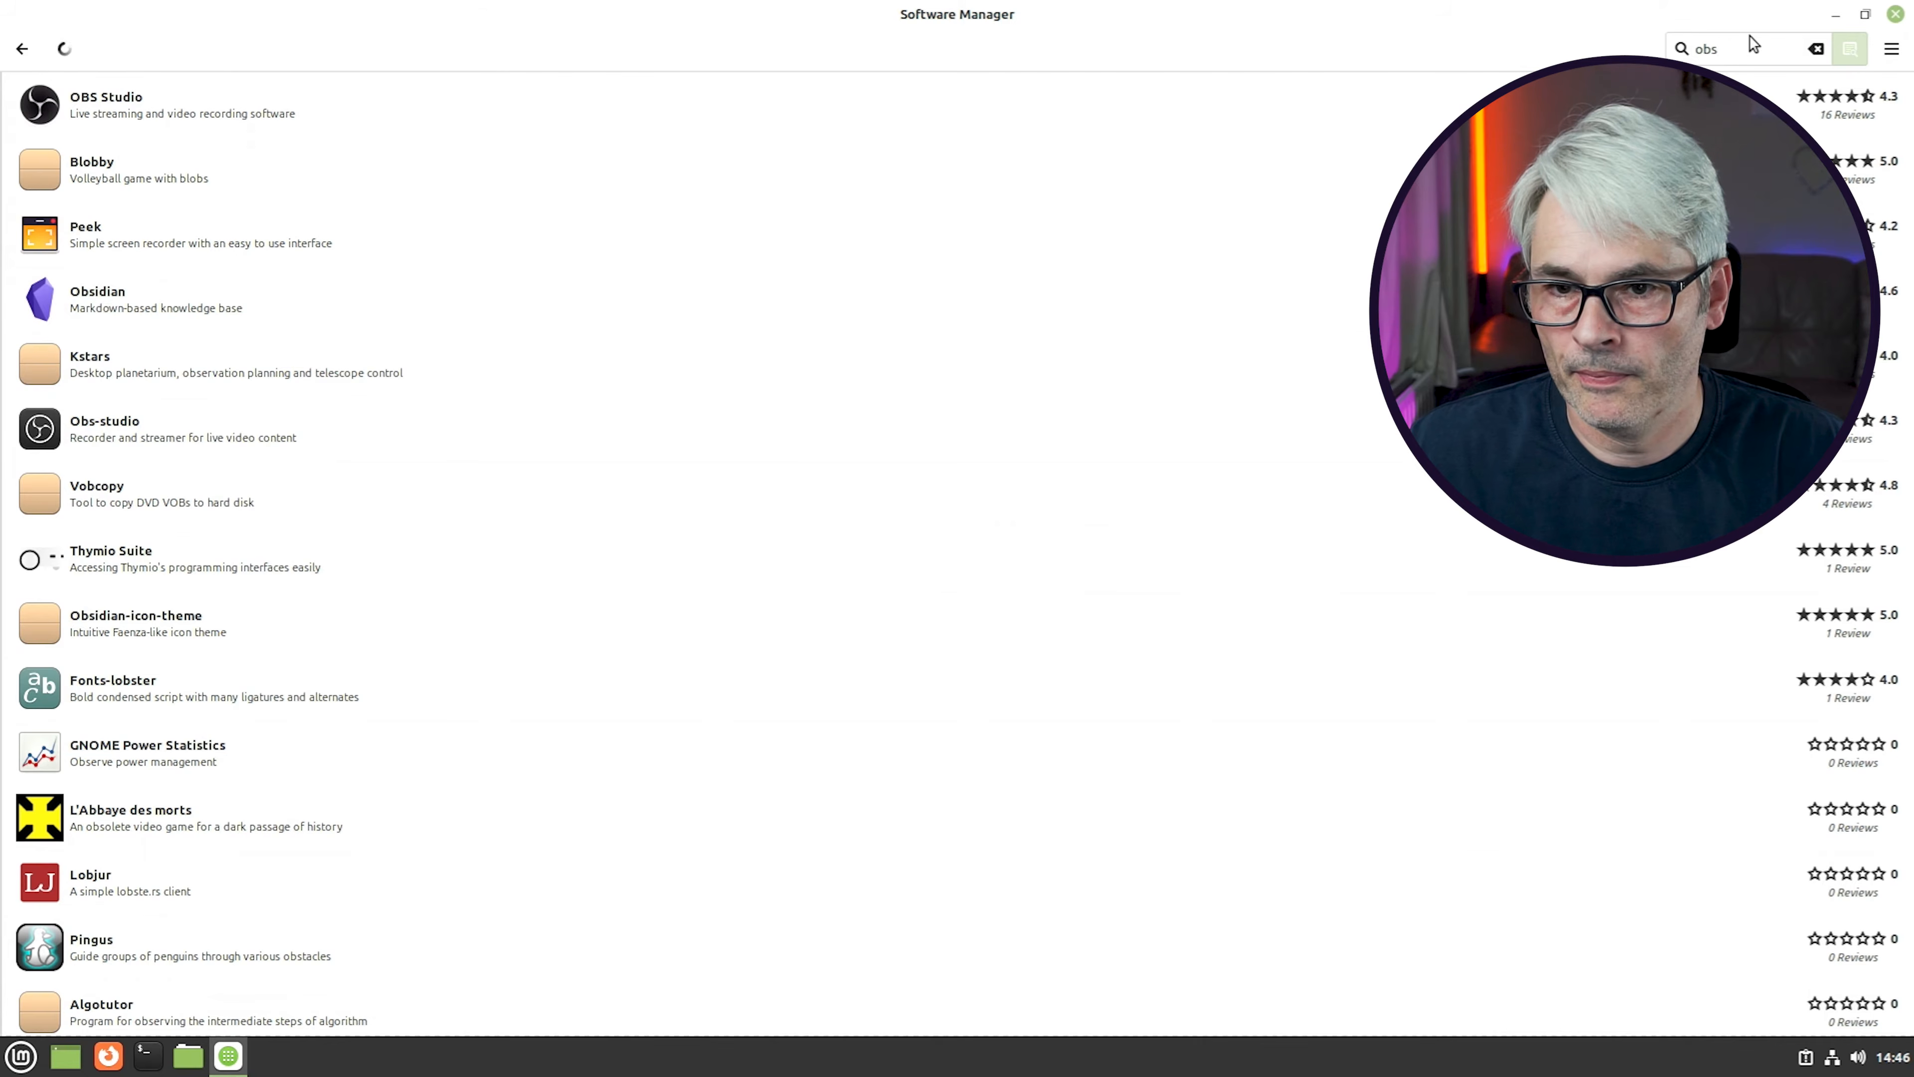
{"action": "left_click", "coordinate": [259, 116]}
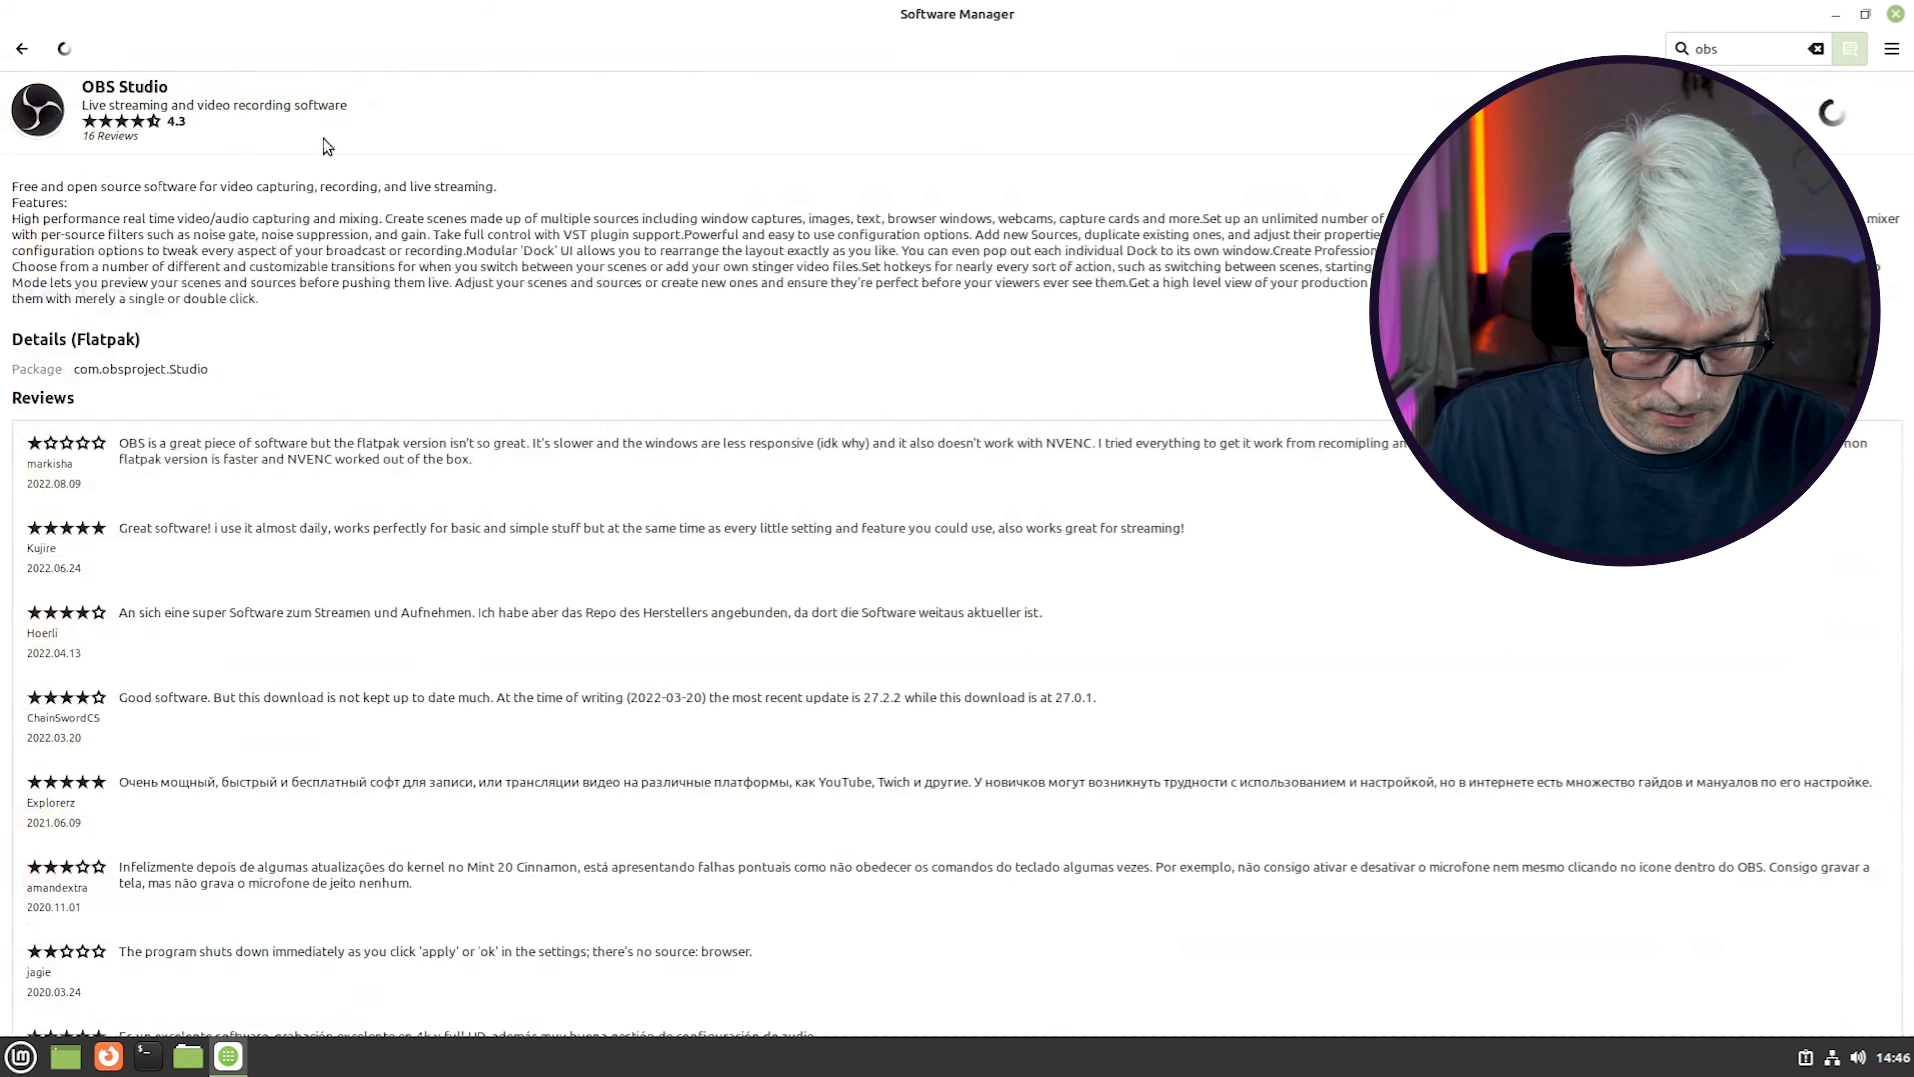
{"action": "left_click", "coordinate": [1839, 113]}
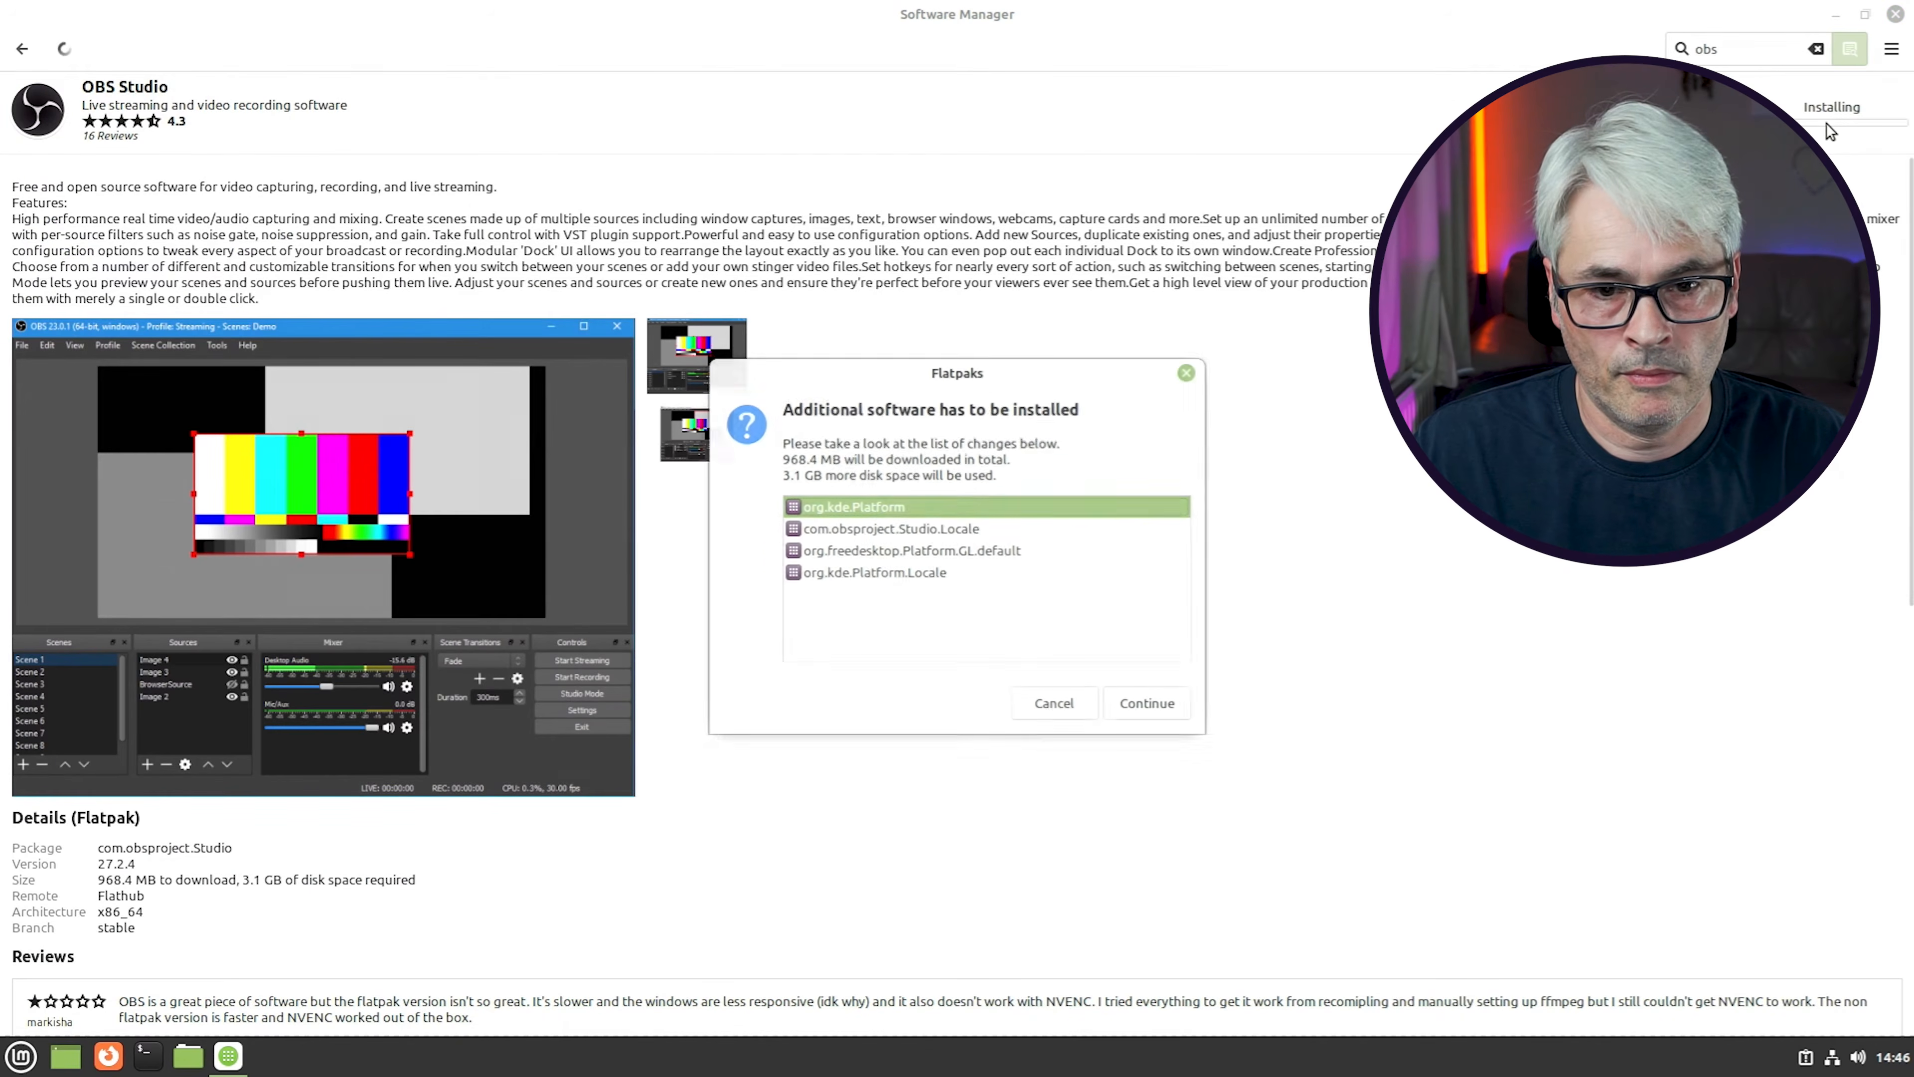
{"action": "left_click", "coordinate": [1153, 703]}
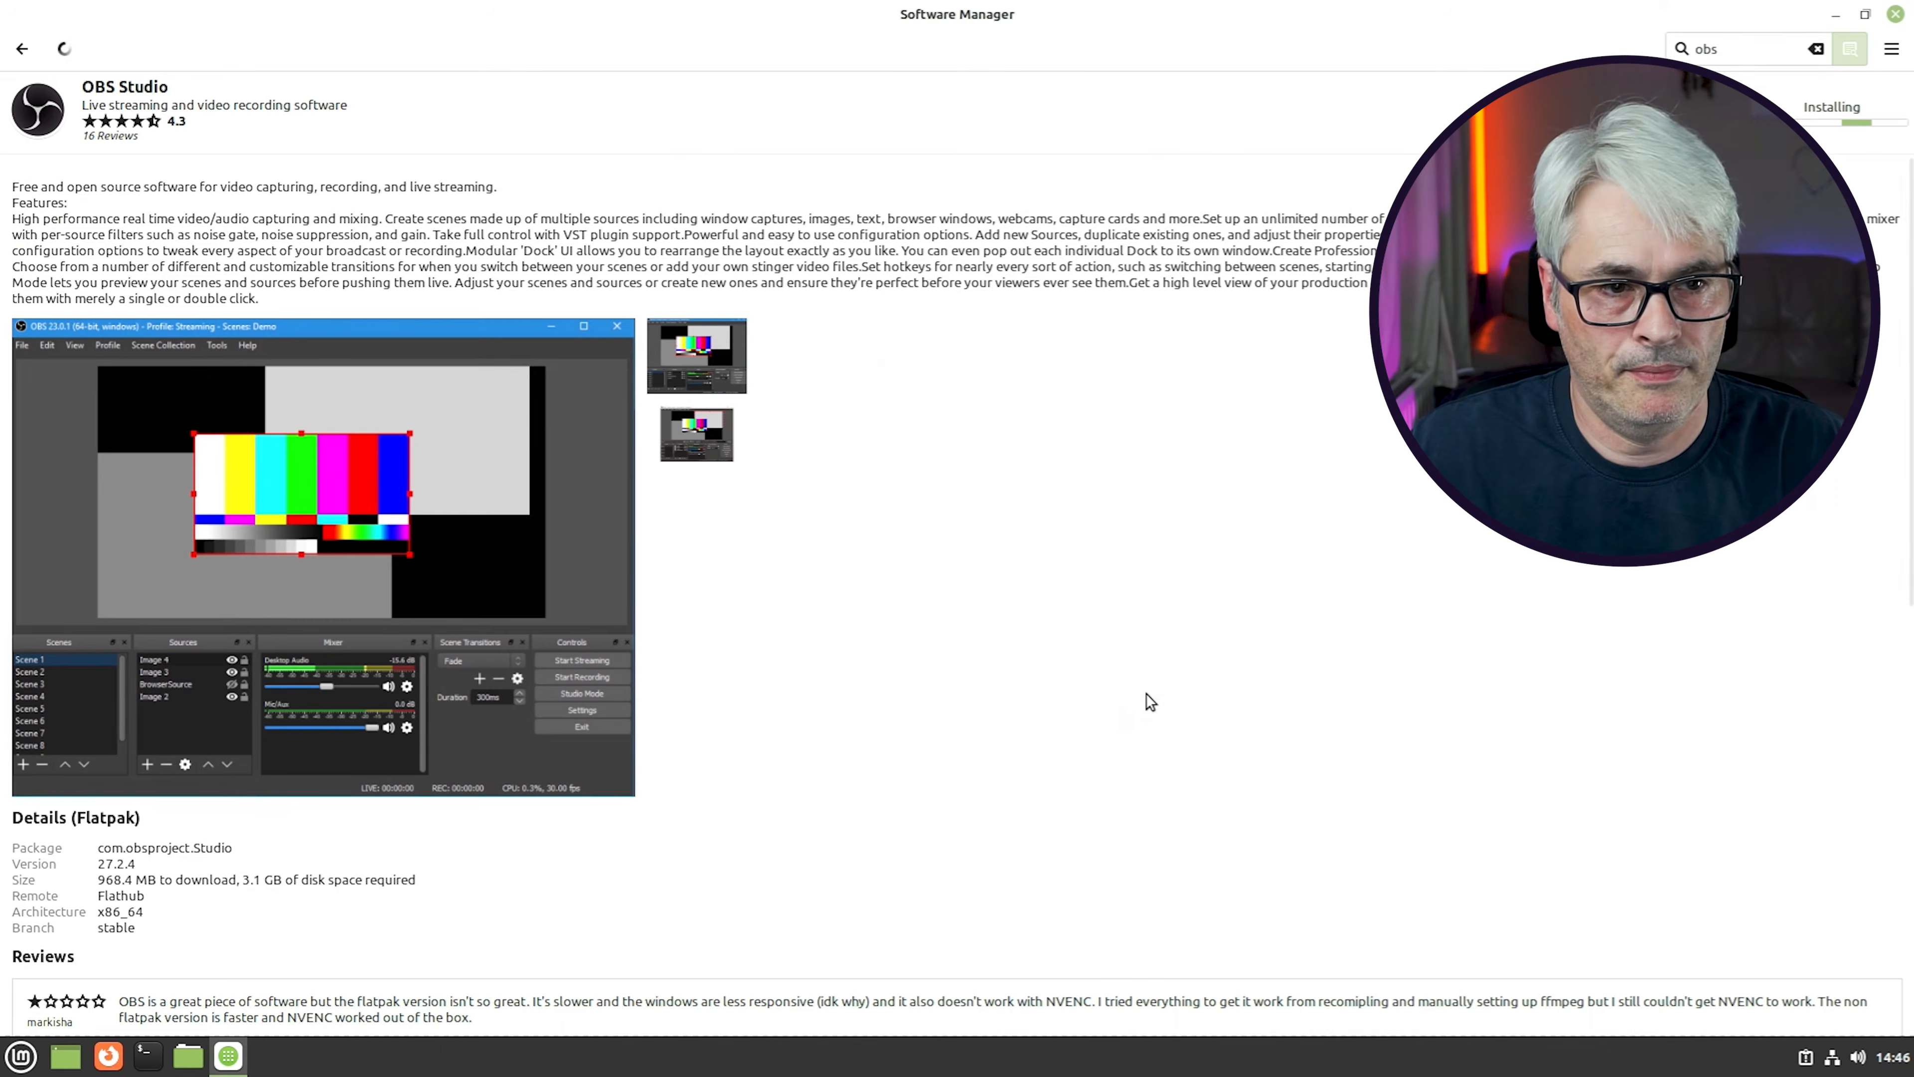
{"action": "left_click", "coordinate": [21, 49]}
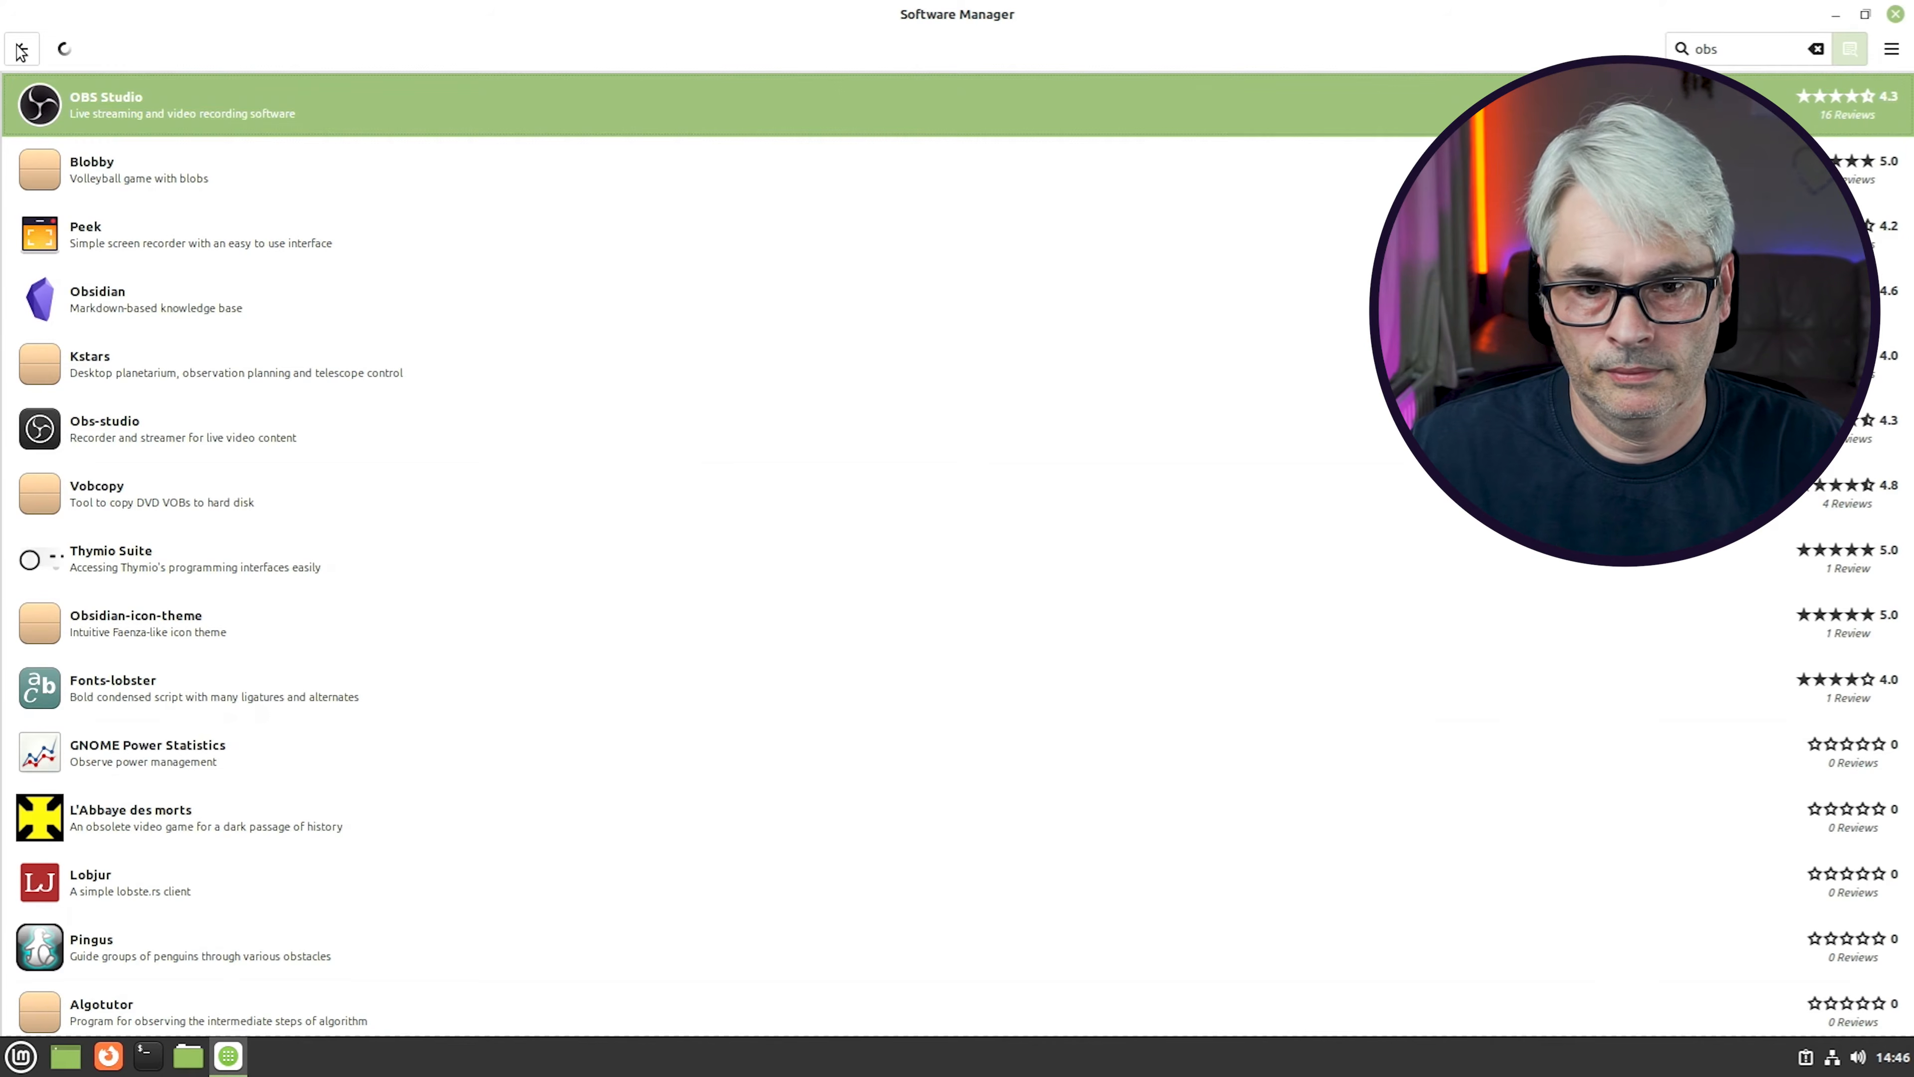
{"action": "left_click", "coordinate": [21, 49]}
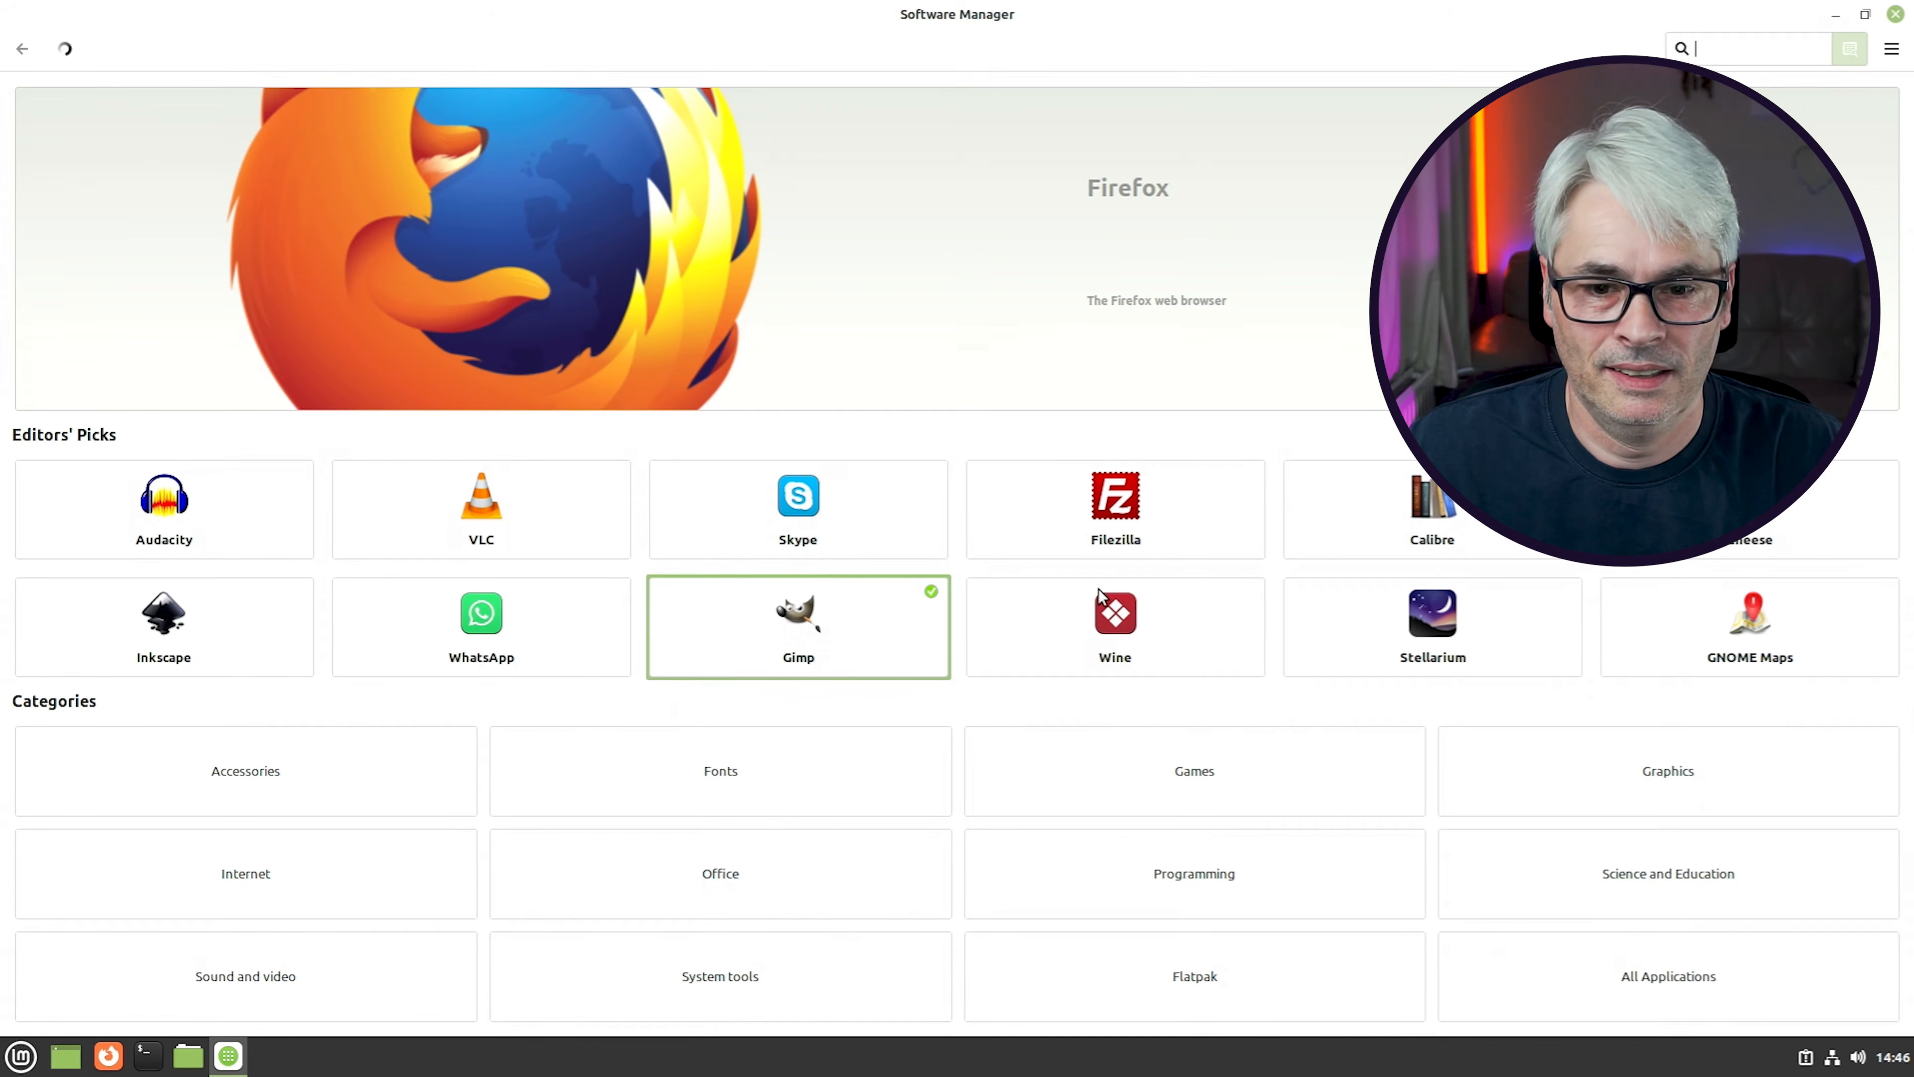
Browse the Office category, review the Libreoffice-writer details, and return to the overview
{"action": "left_click", "coordinate": [780, 891]}
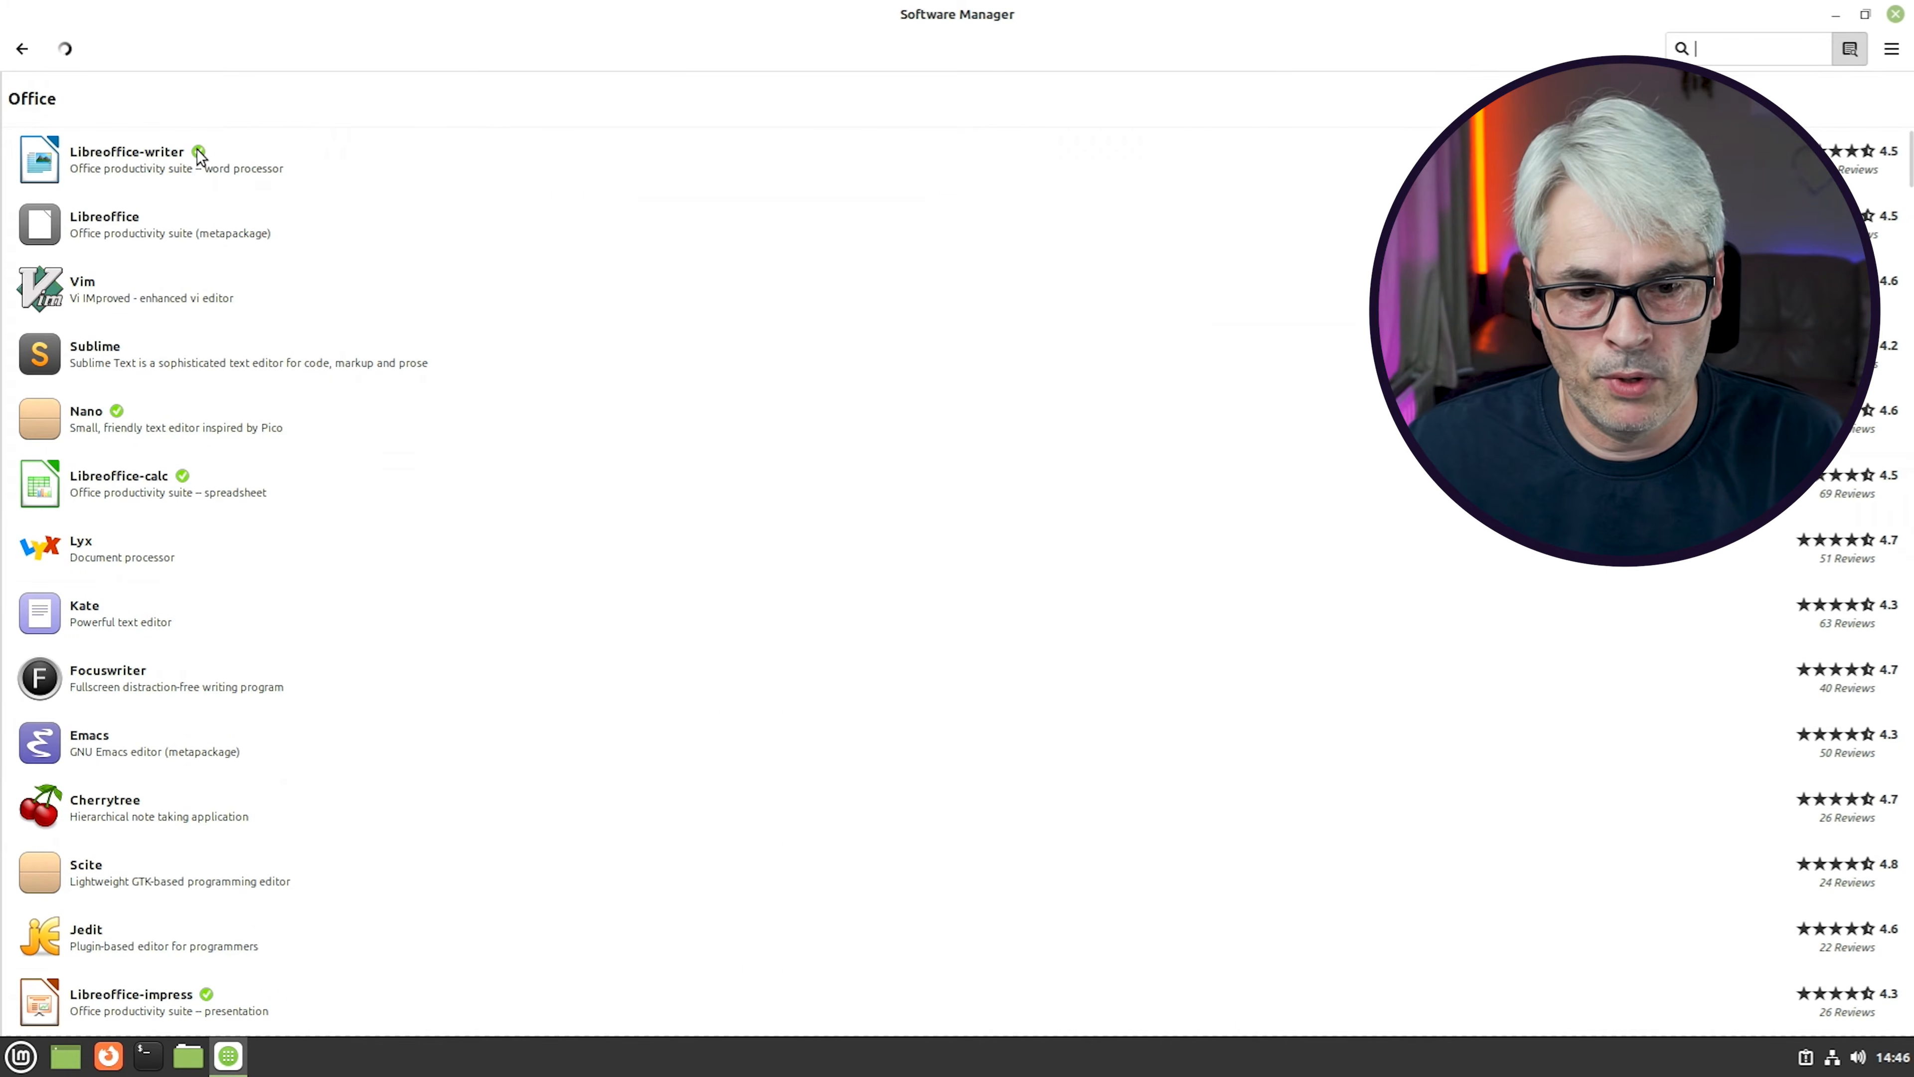
{"action": "left_click", "coordinate": [422, 175]}
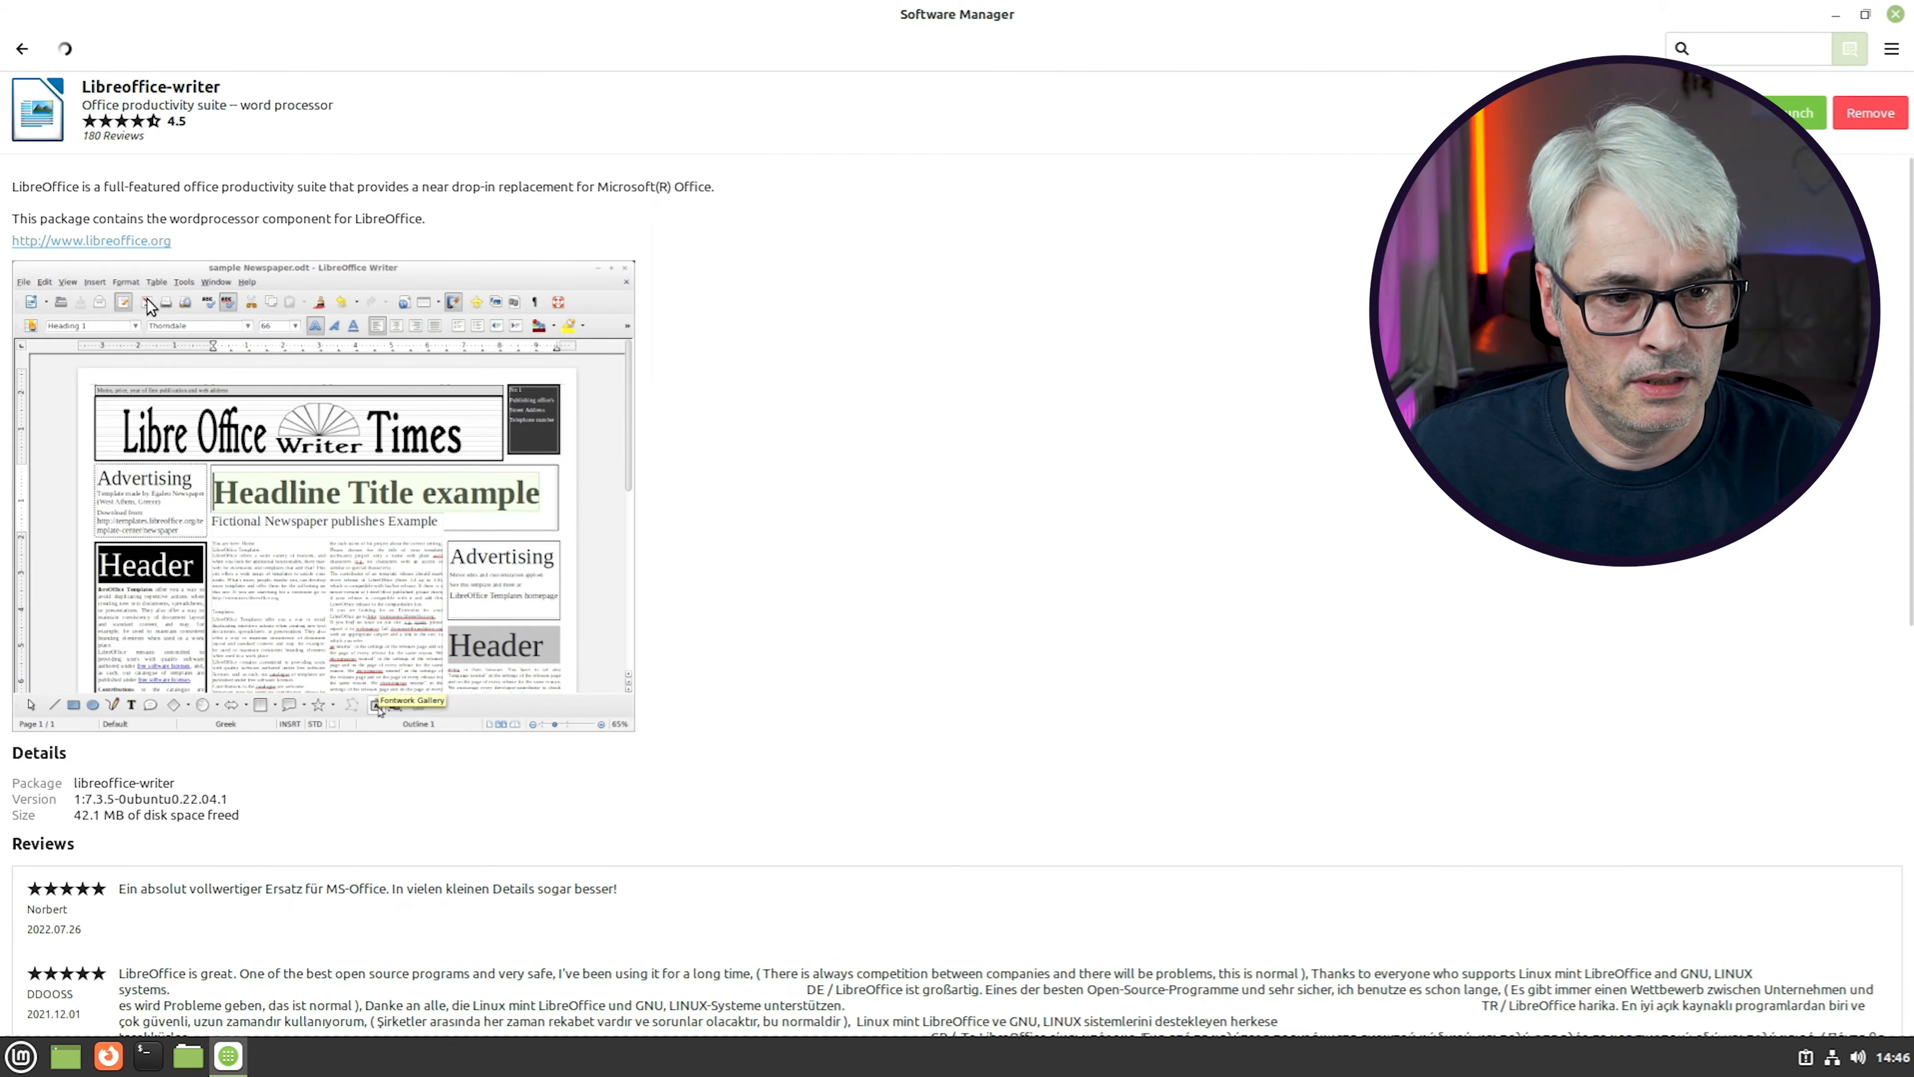
{"action": "left_click", "coordinate": [22, 49]}
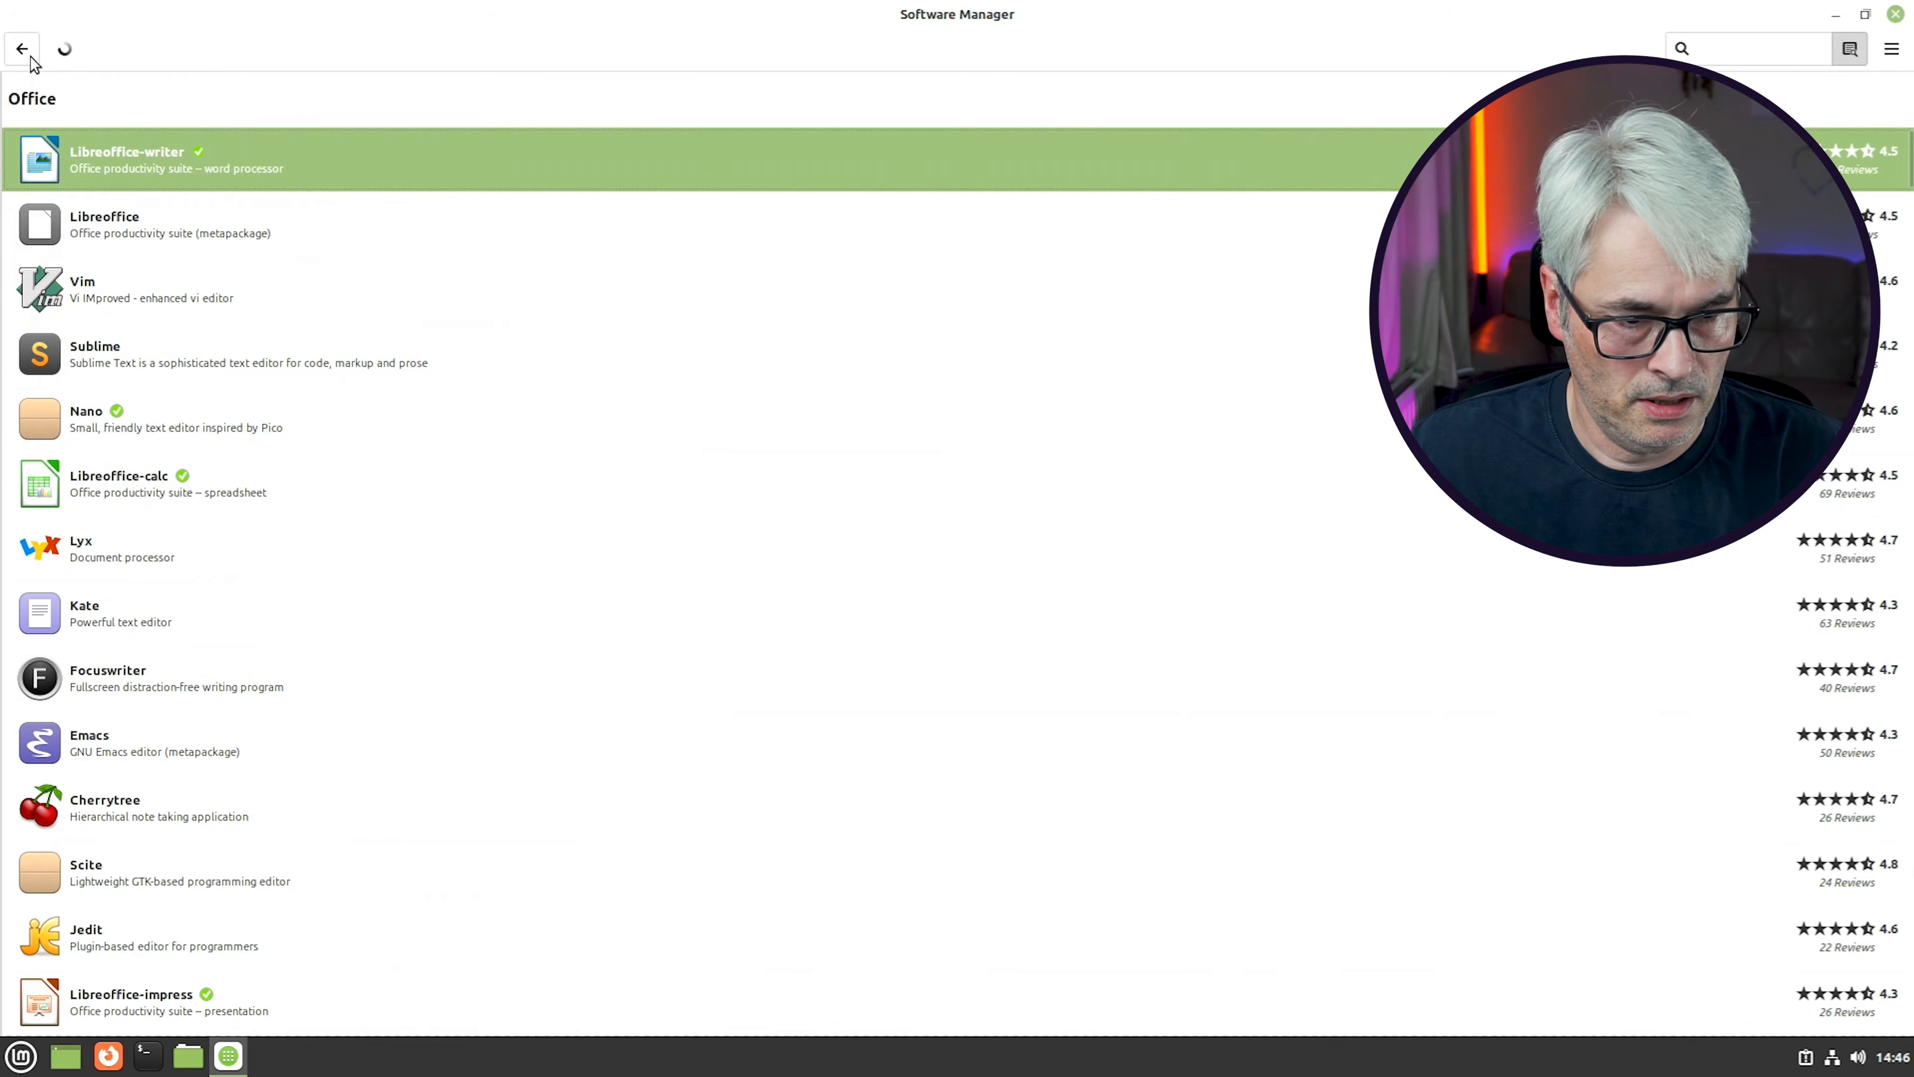
{"action": "left_click", "coordinate": [30, 55]}
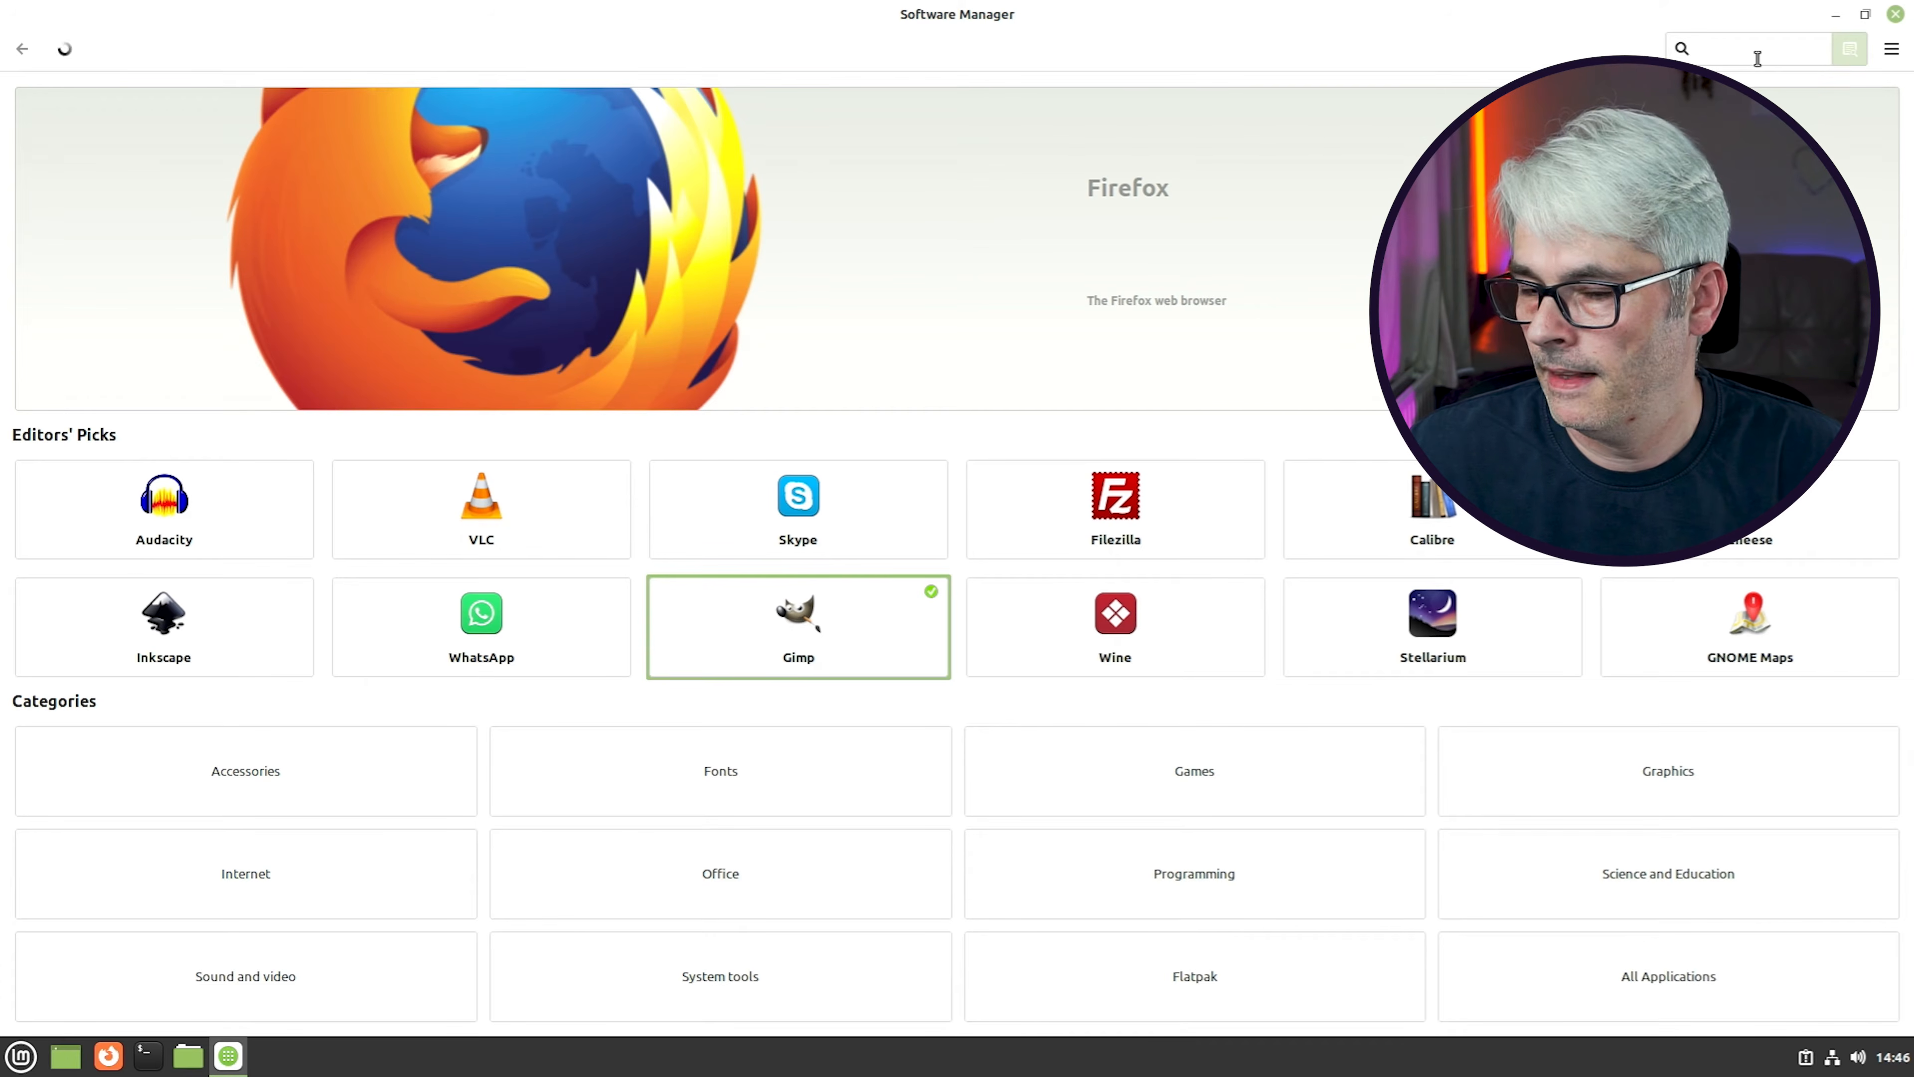
Search for "video", install the Shotcut (Flathub) video editor with its additional software, and leave its details page
{"action": "type", "text": "video"}
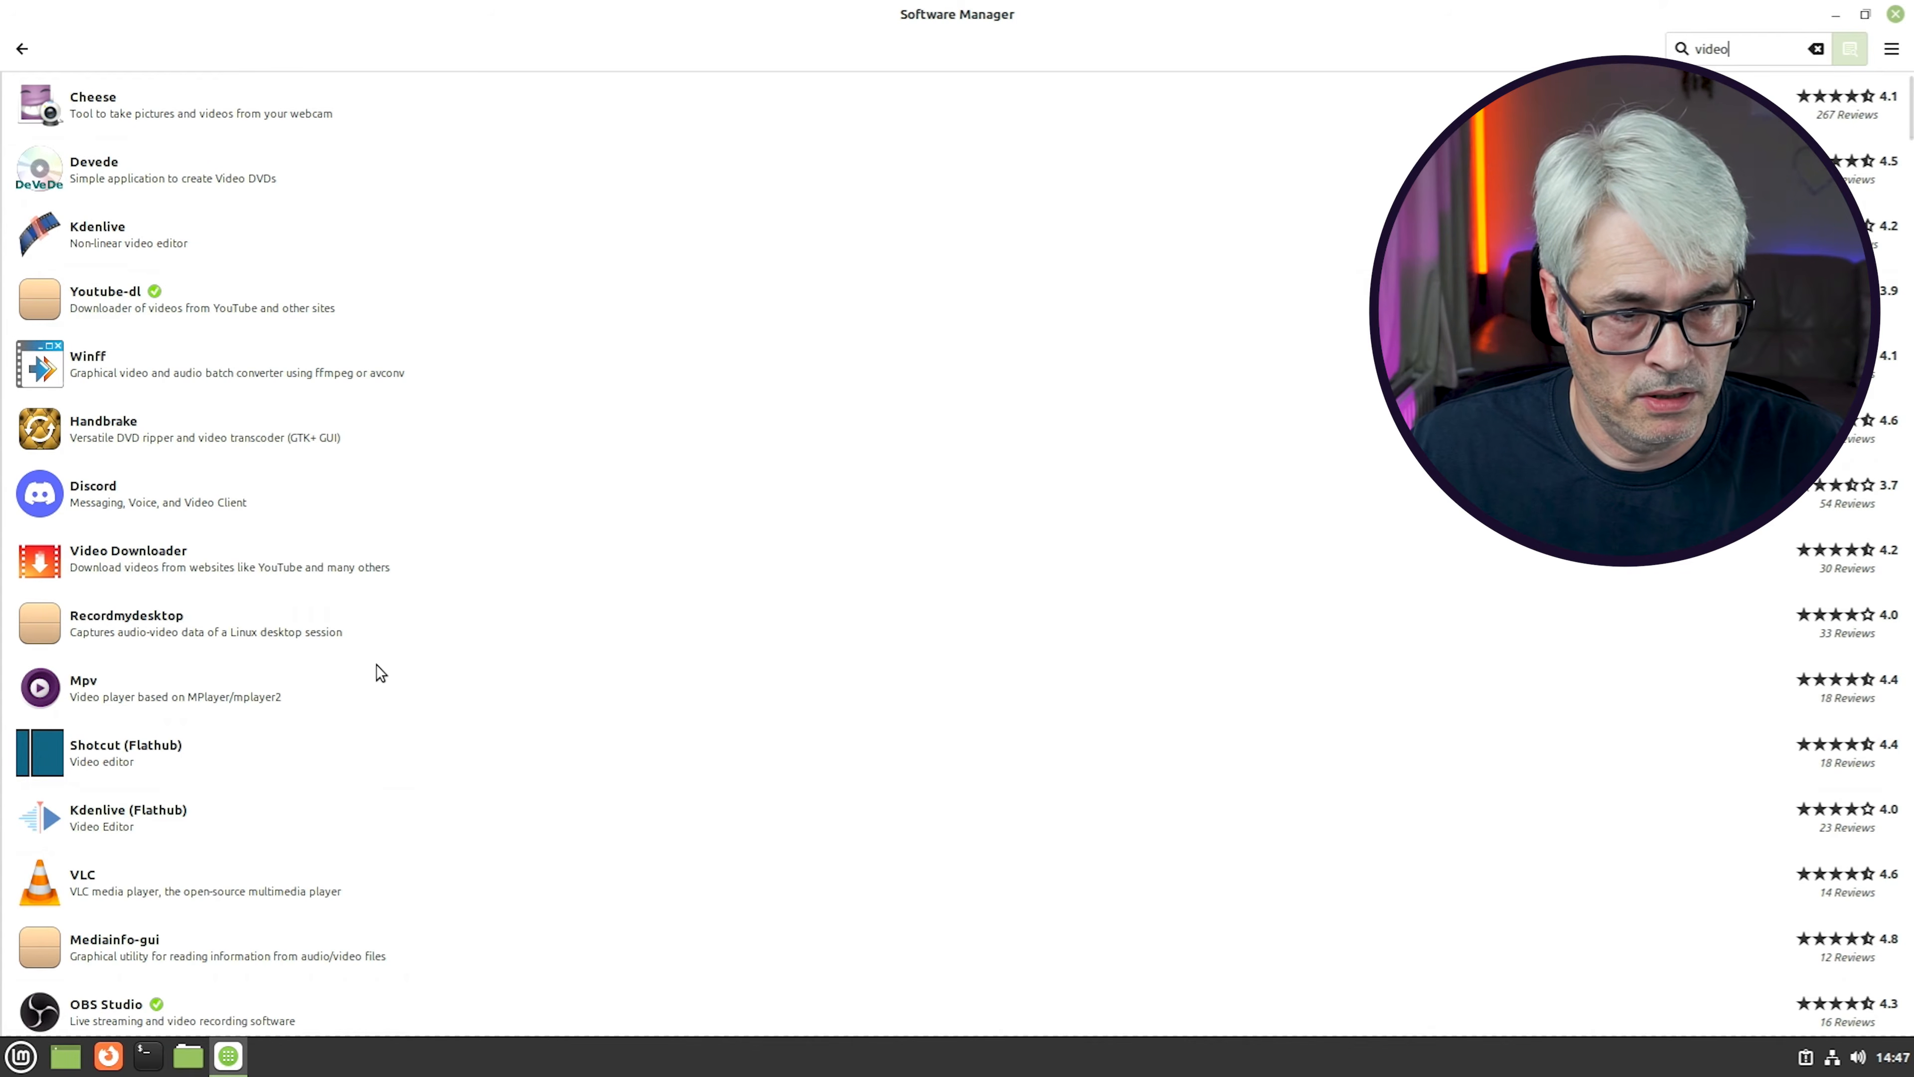
{"action": "left_click", "coordinate": [141, 763]}
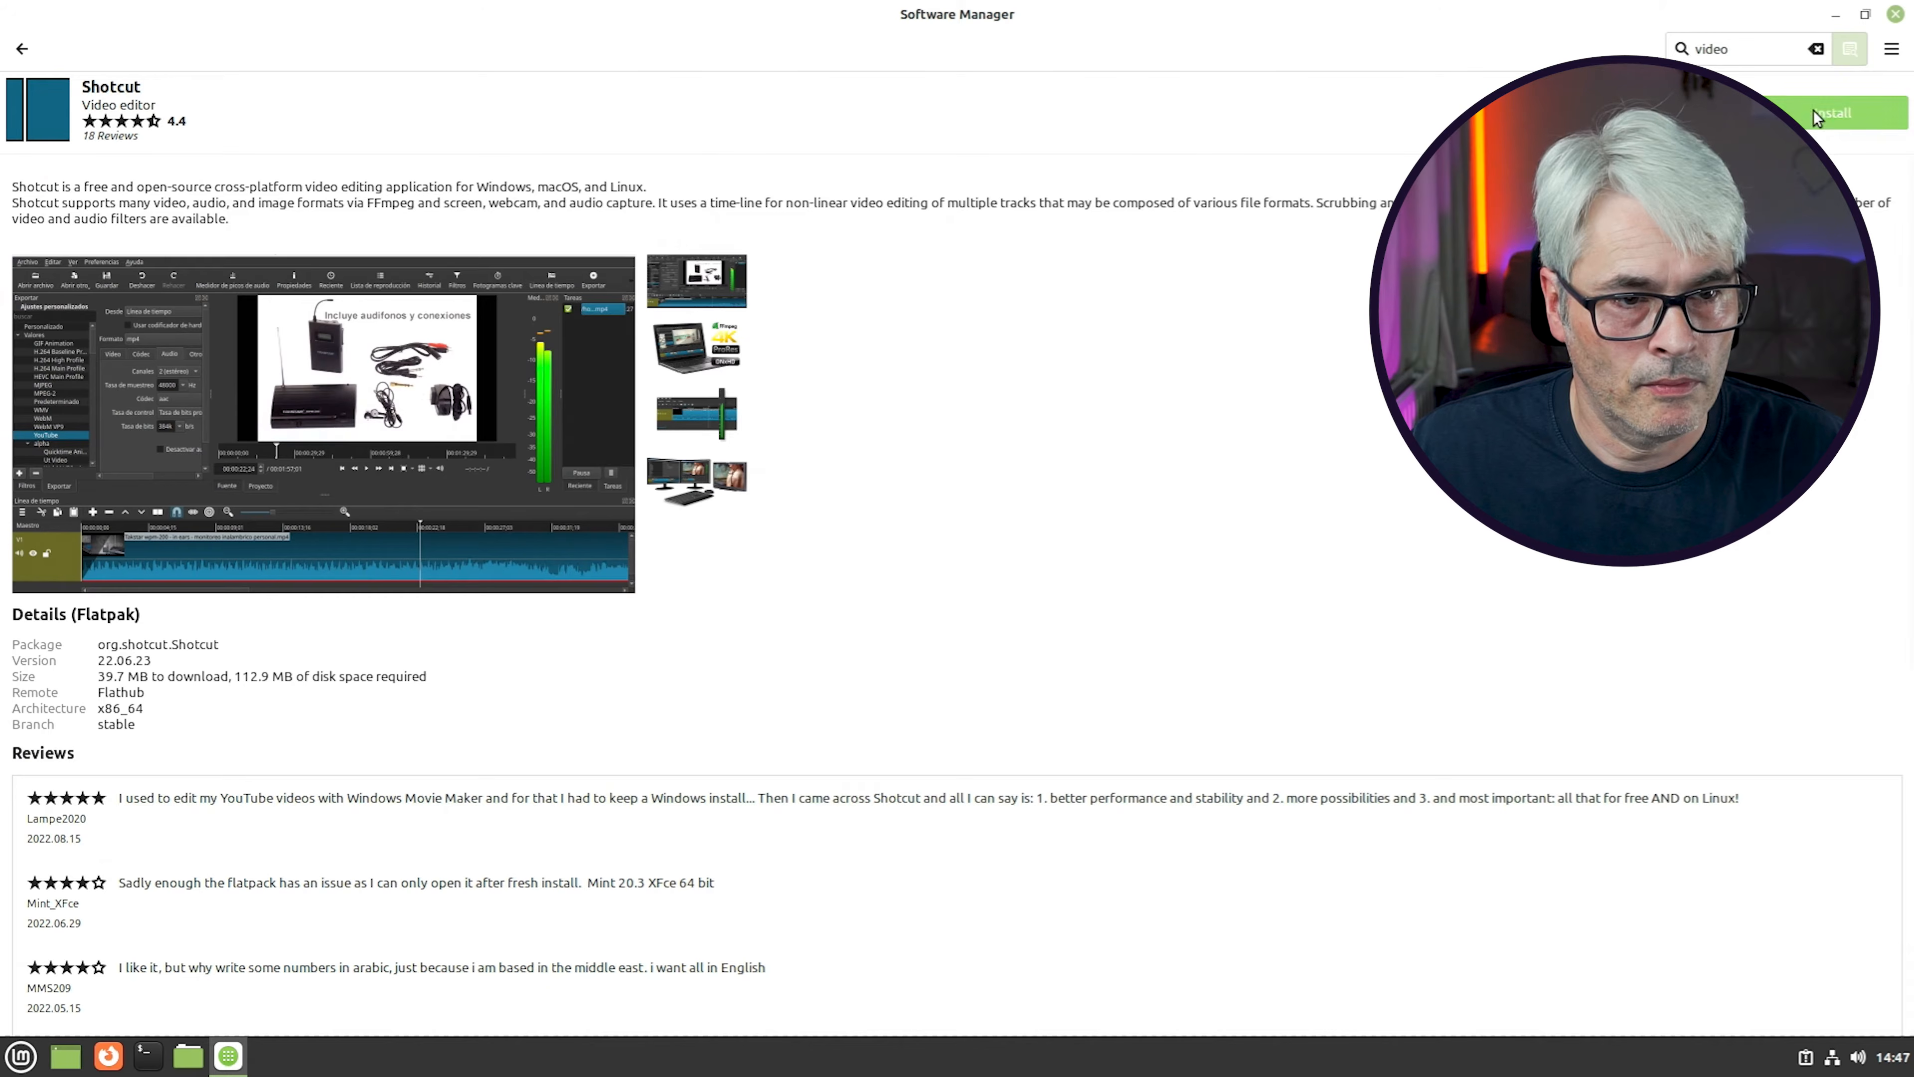
{"action": "left_click", "coordinate": [1839, 114]}
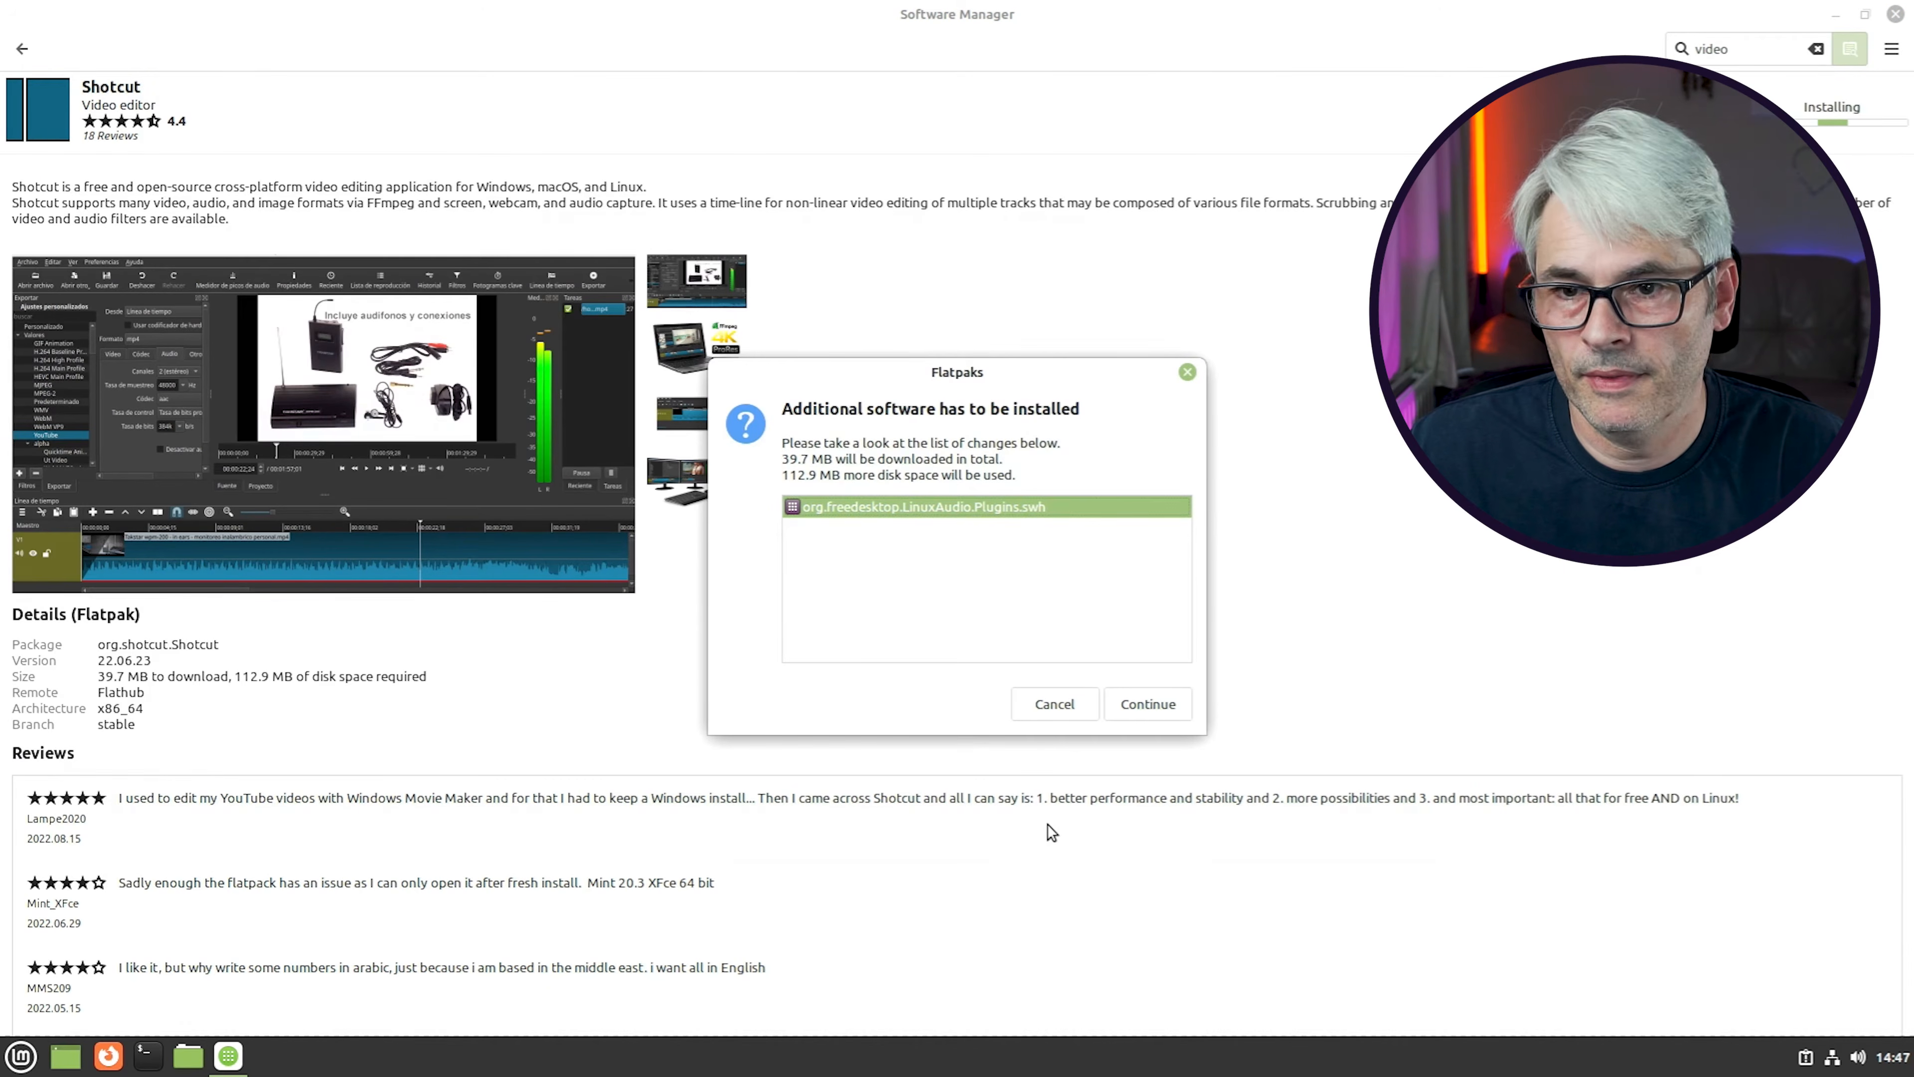
{"action": "left_click", "coordinate": [1146, 705]}
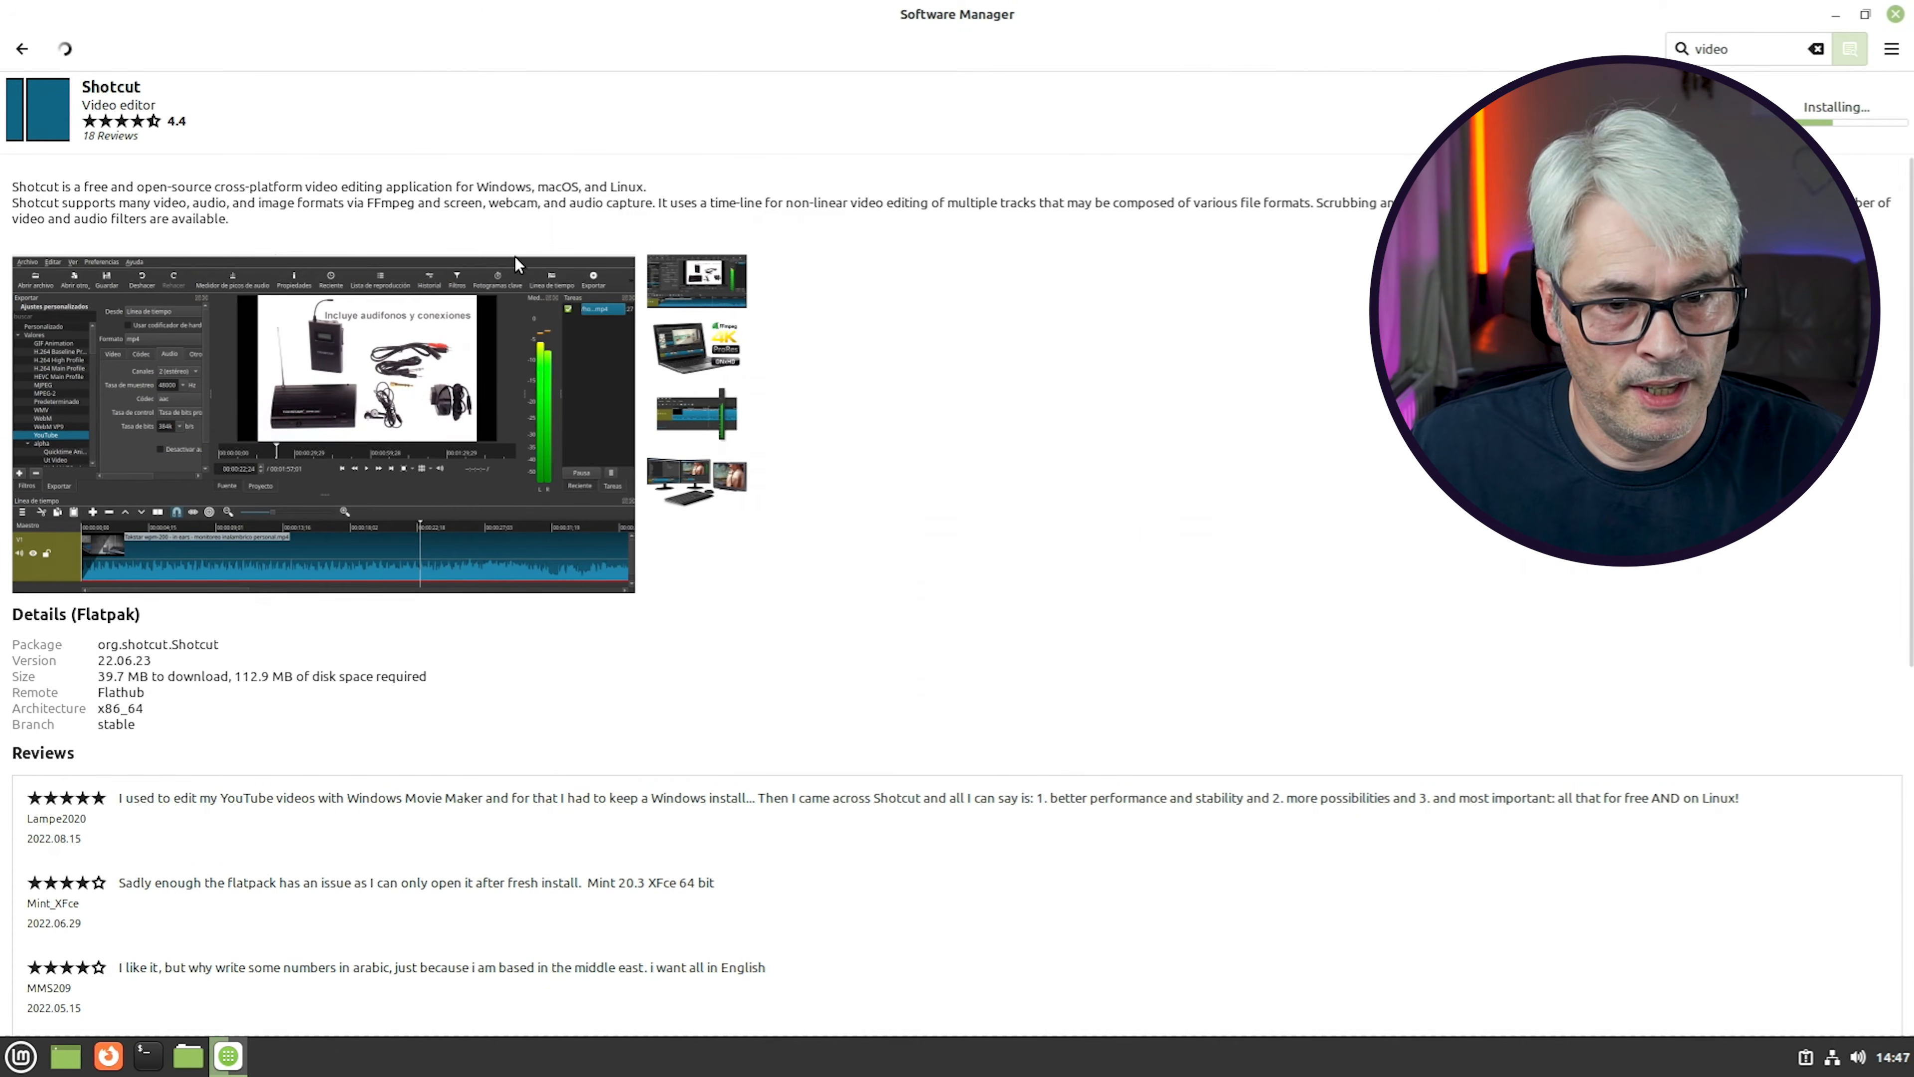
{"action": "left_click", "coordinate": [22, 52]}
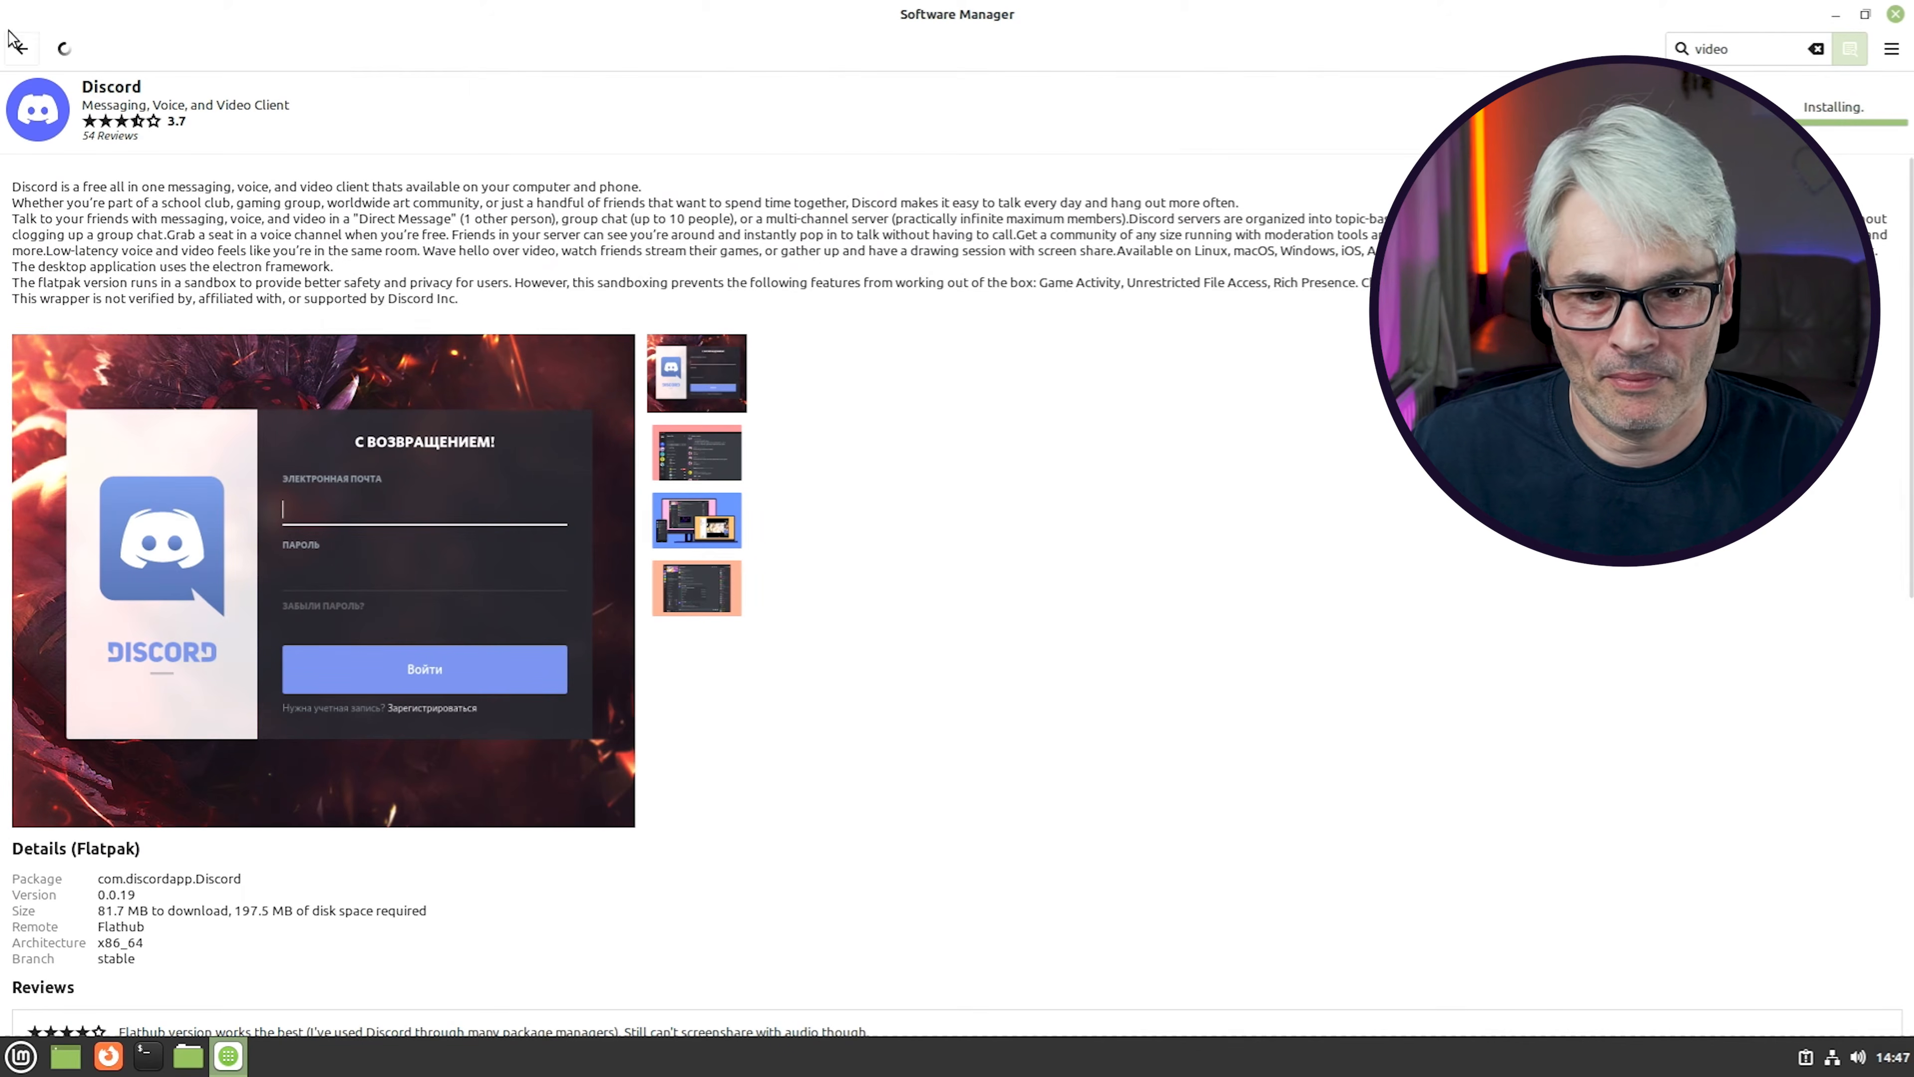
Return from the Discord page to the video results, install the VLC Flatpak with its additional software, and go back to the overview
{"action": "left_click", "coordinate": [23, 50]}
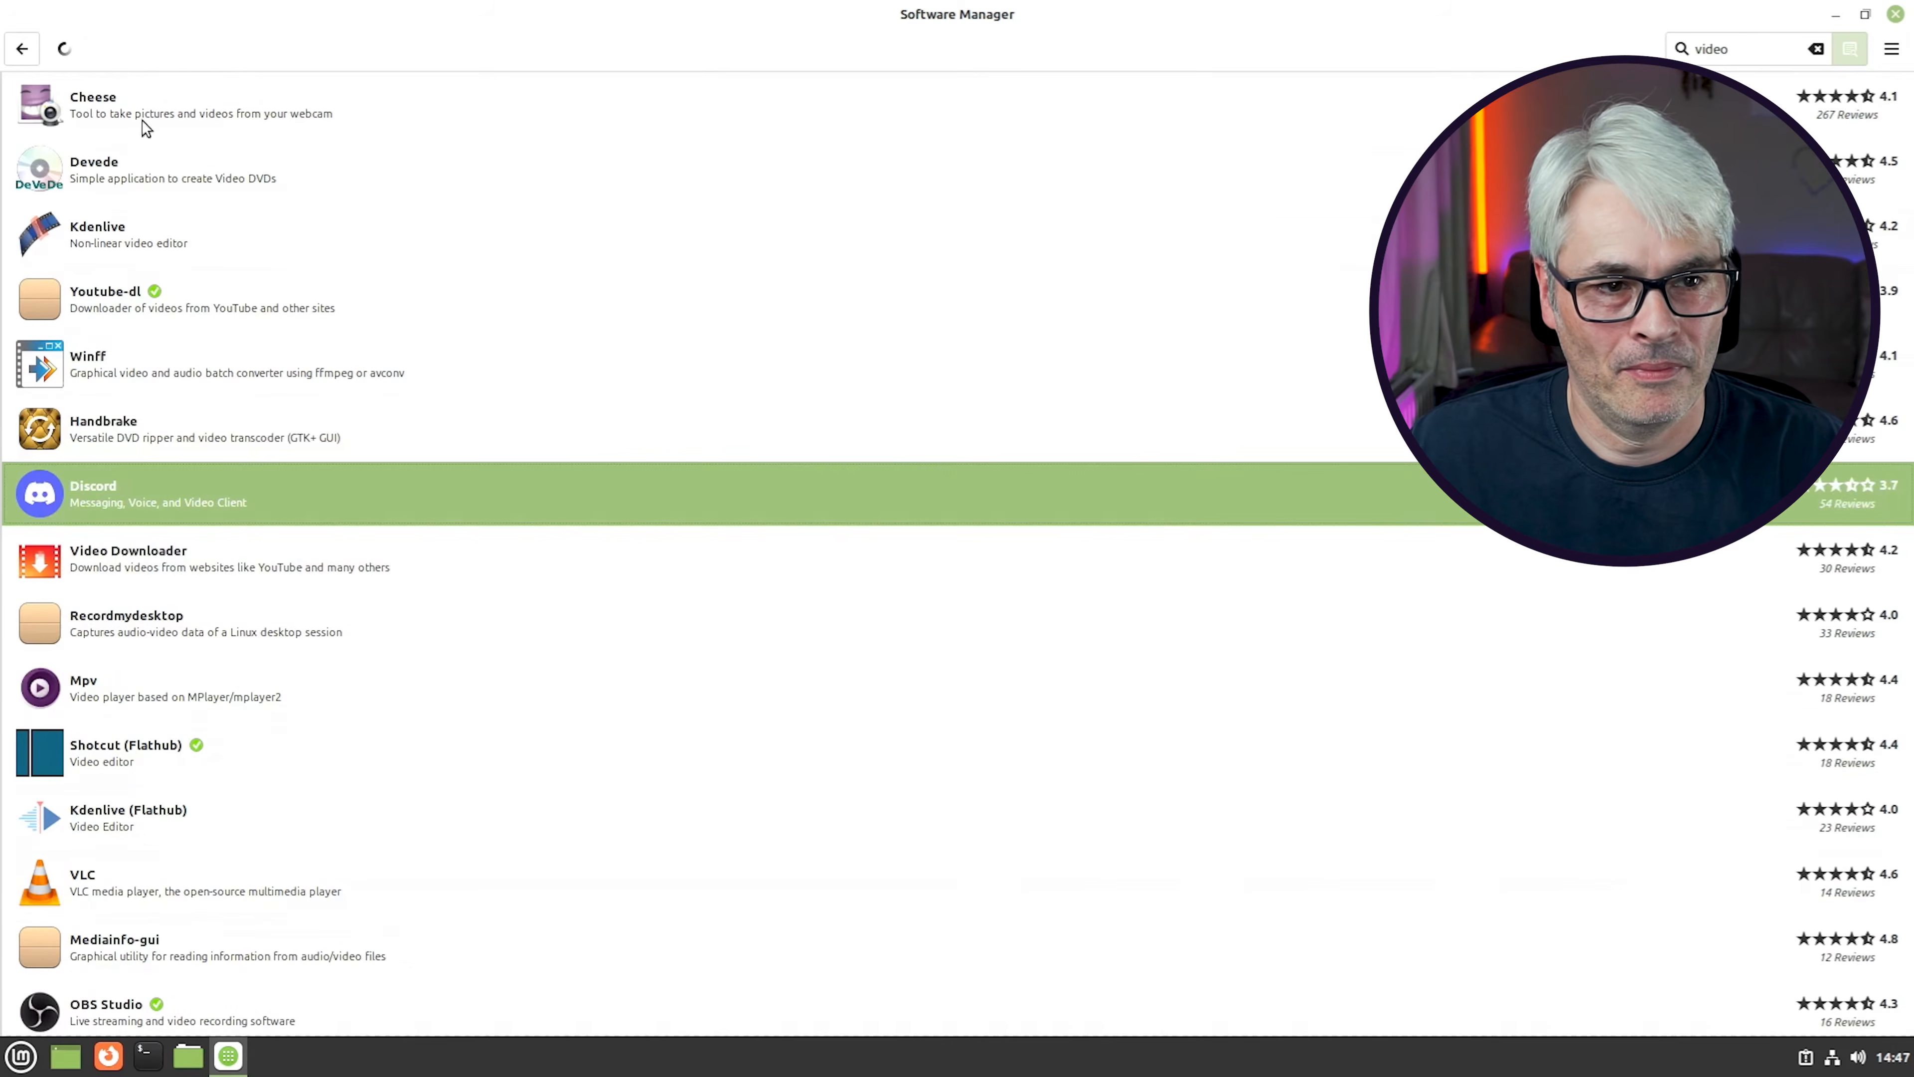
{"action": "scroll", "coordinate": [425, 621], "scroll_direction": "down", "scroll_amount": 10}
{"action": "scroll", "coordinate": [276, 421], "scroll_direction": "up", "scroll_amount": 6}
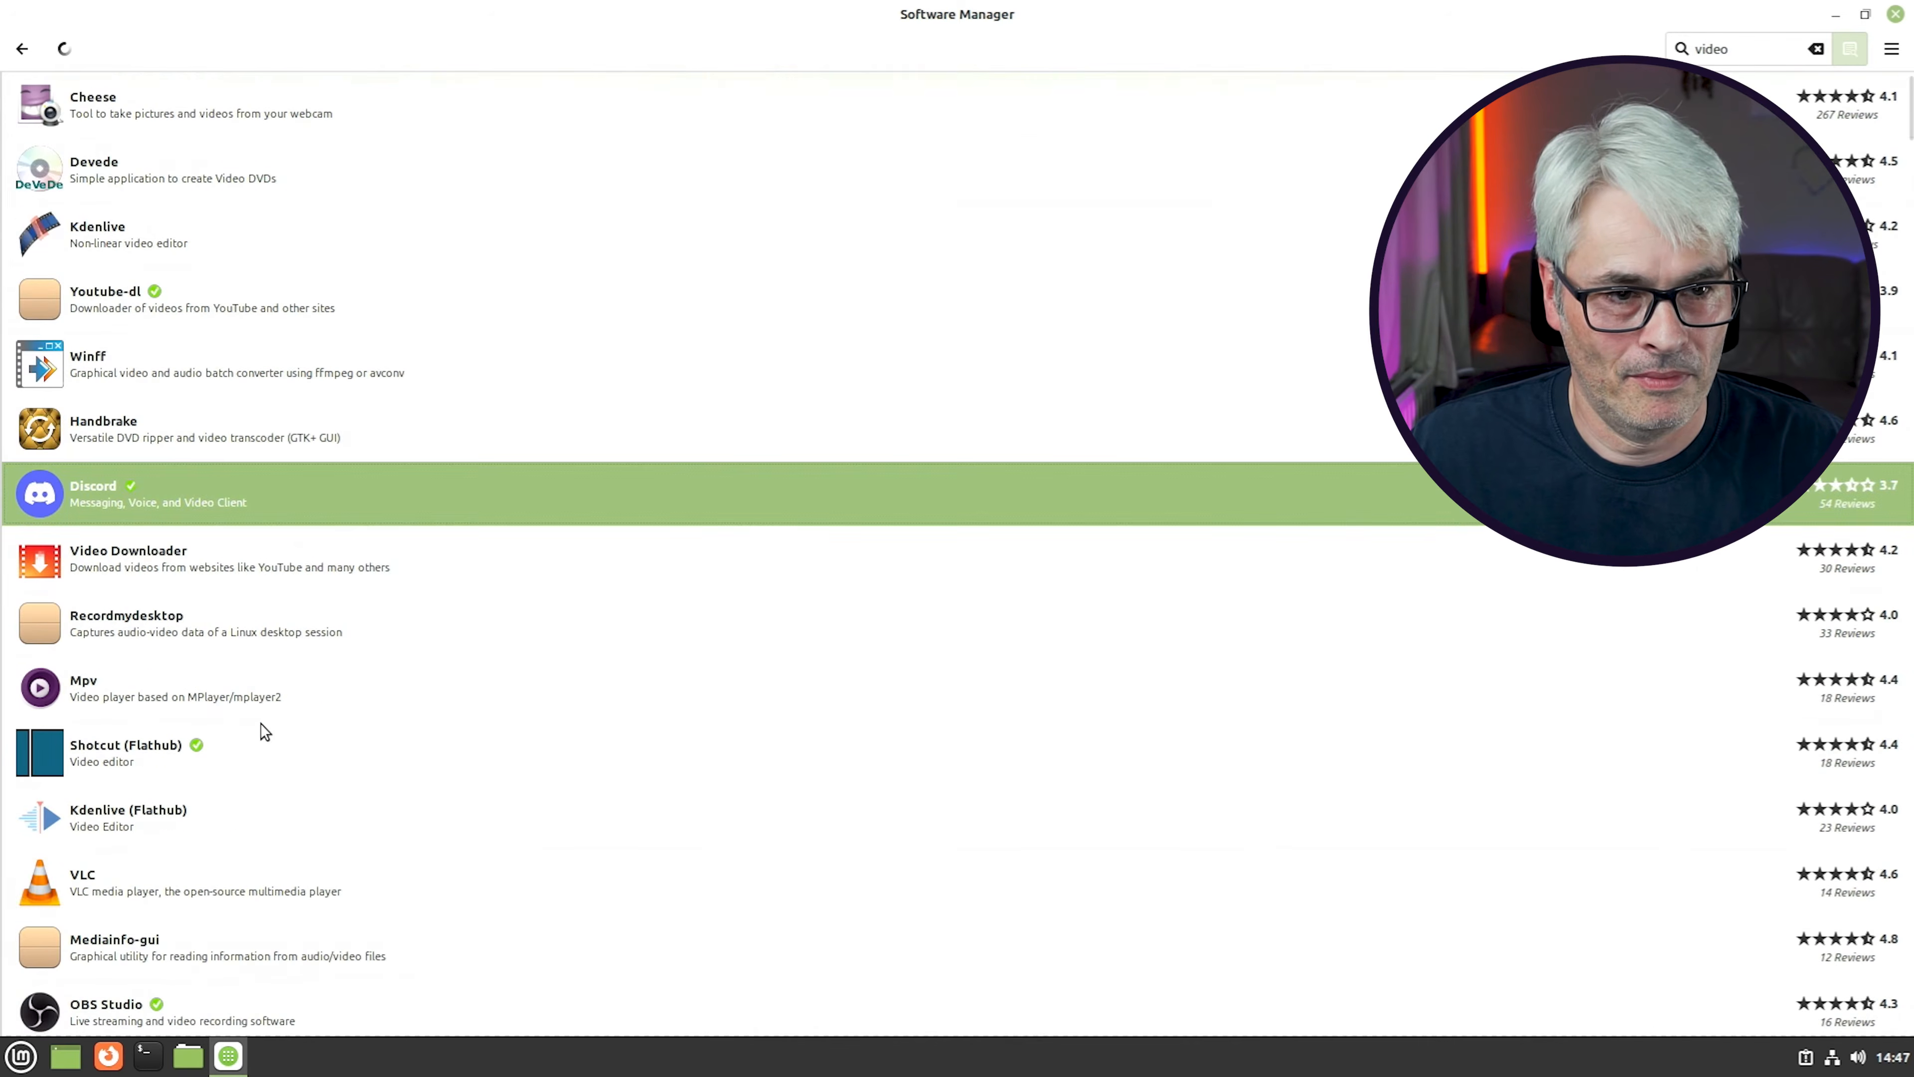
{"action": "left_click", "coordinate": [187, 889]}
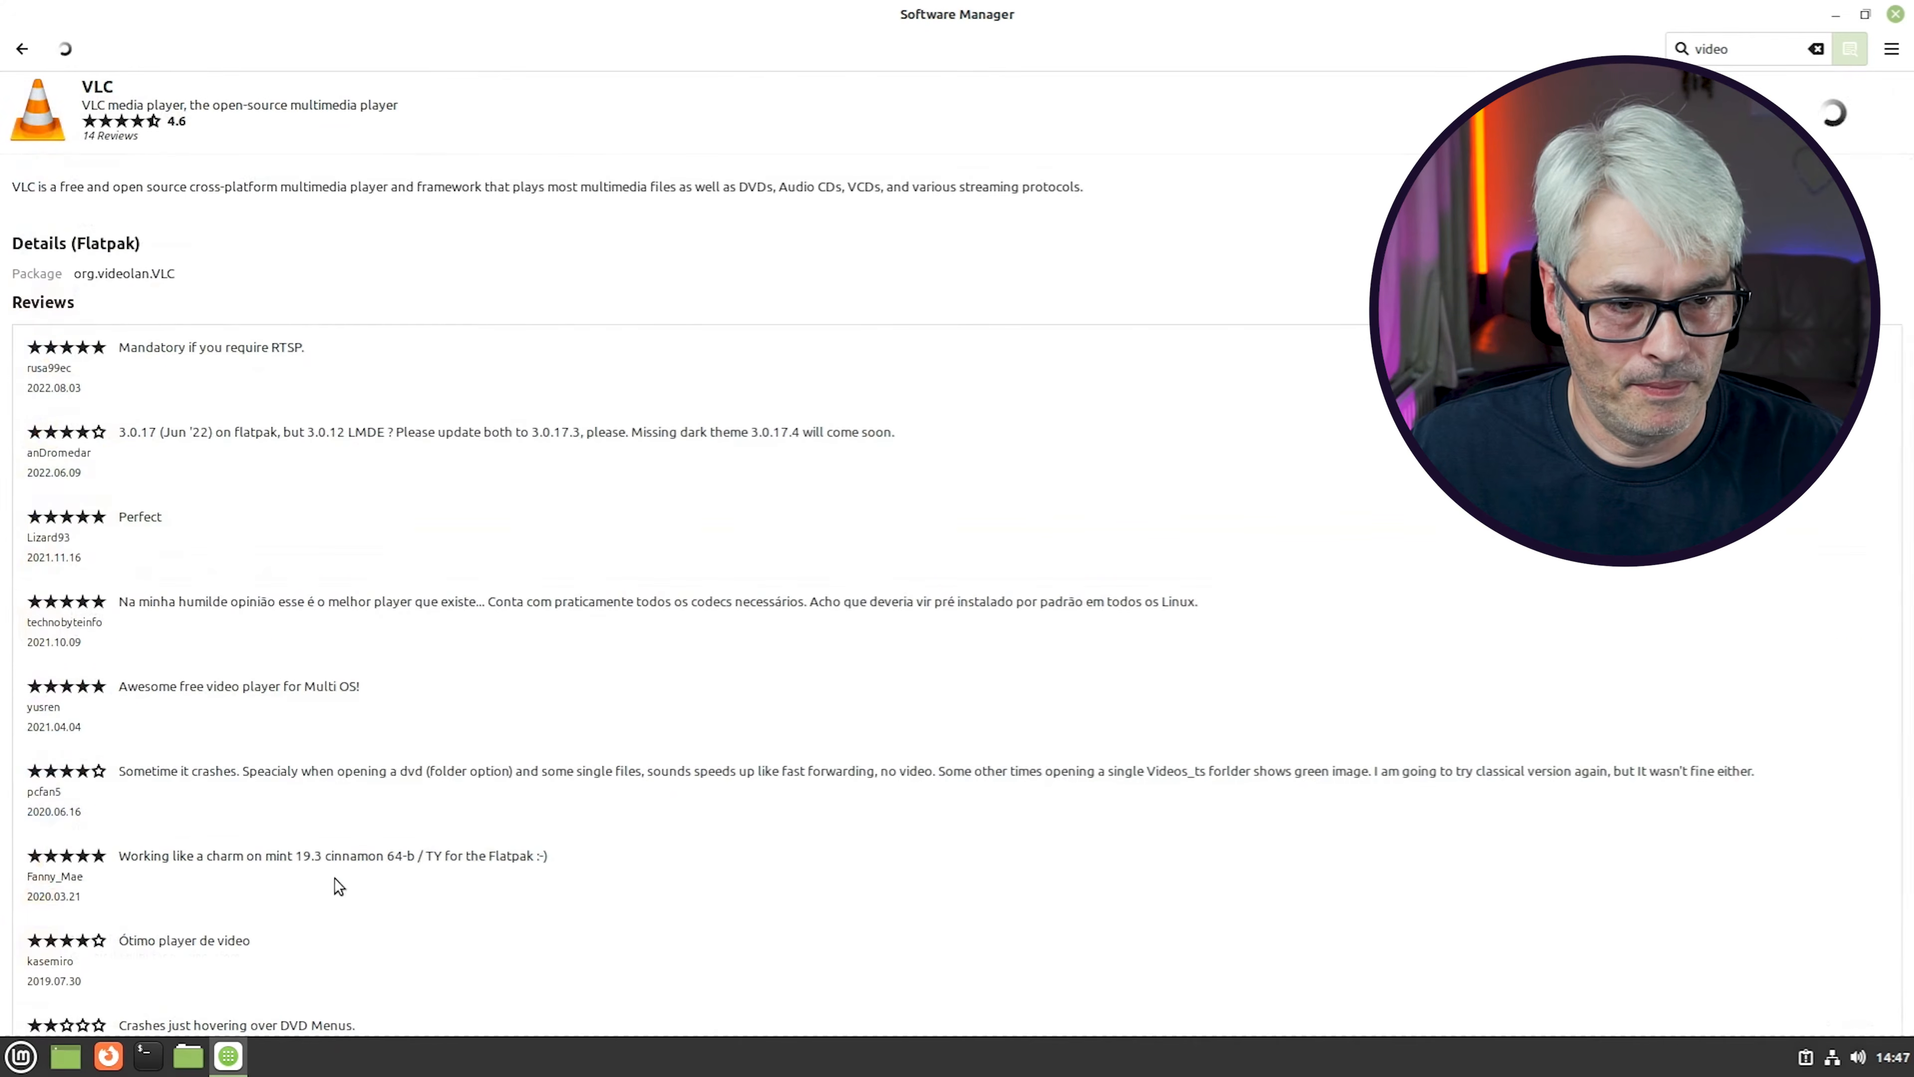
{"action": "left_click", "coordinate": [1832, 112]}
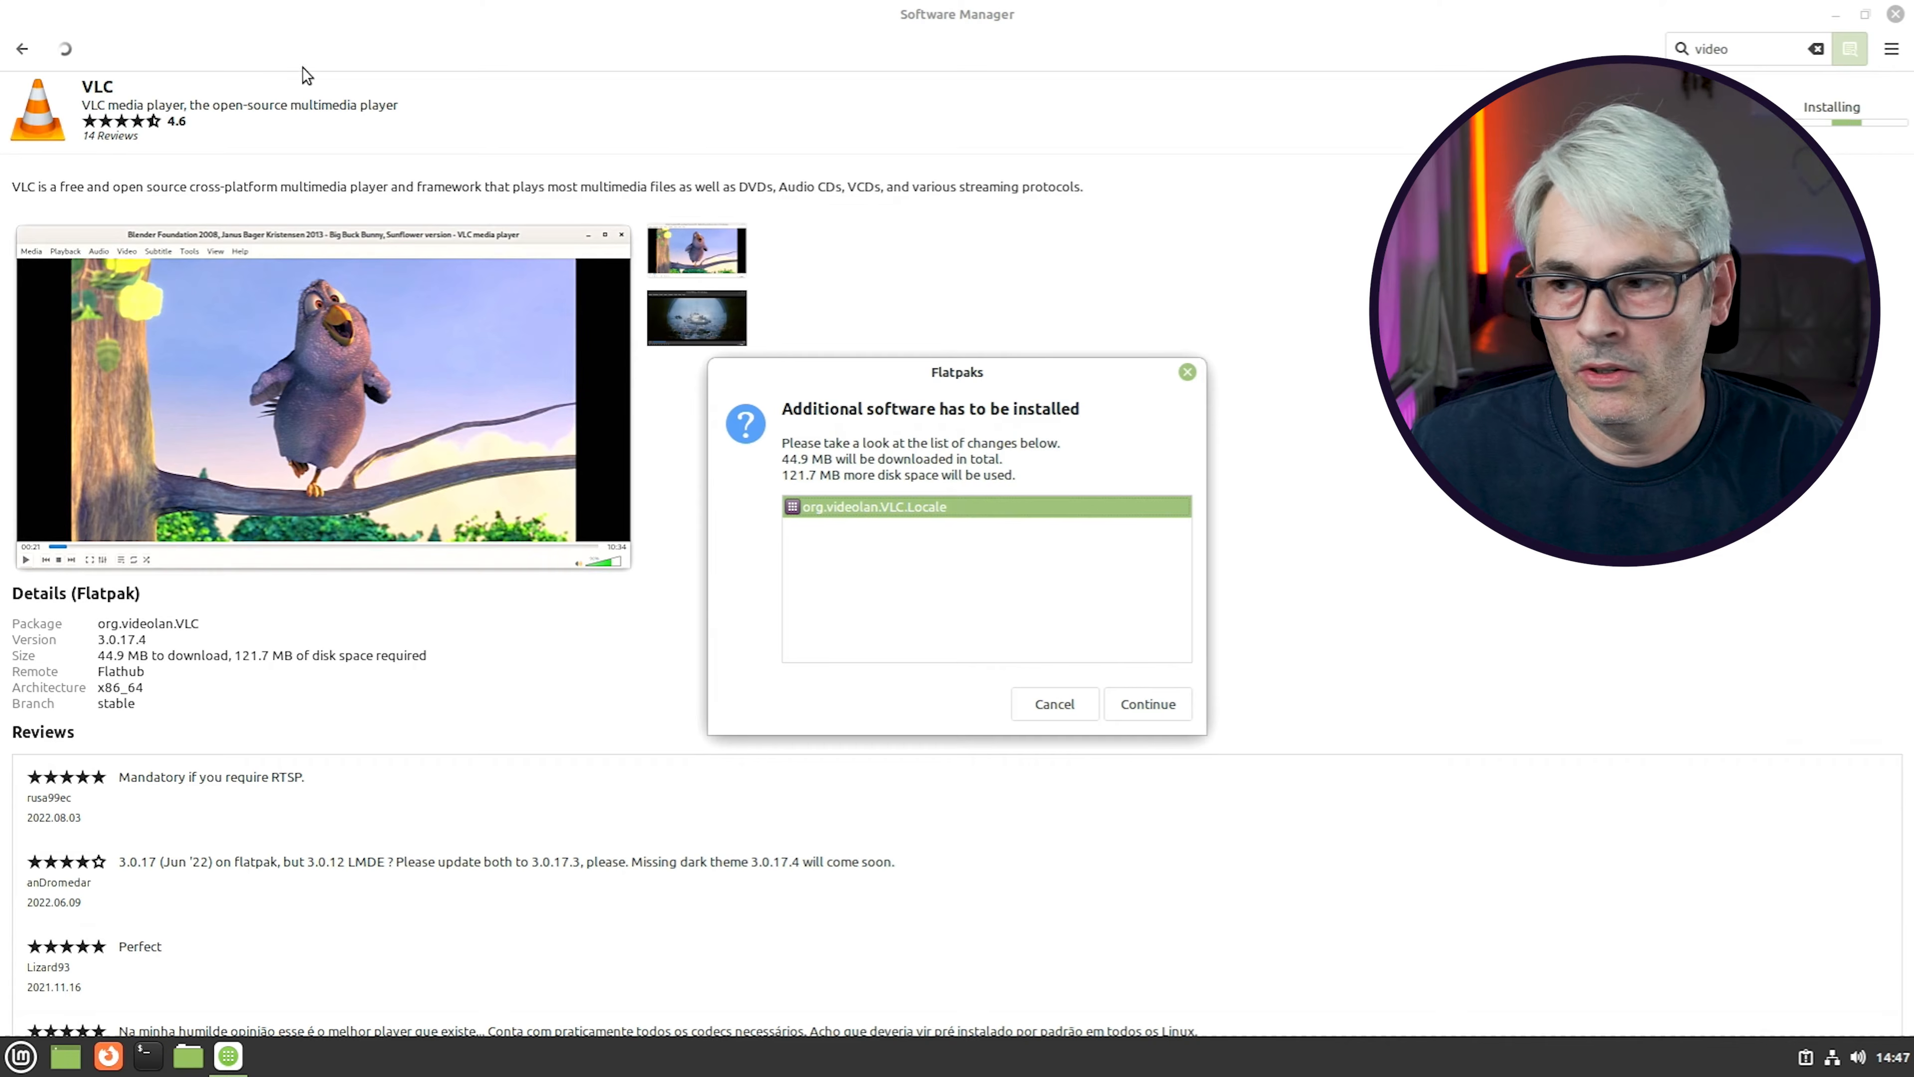
{"action": "left_click", "coordinate": [1149, 705]}
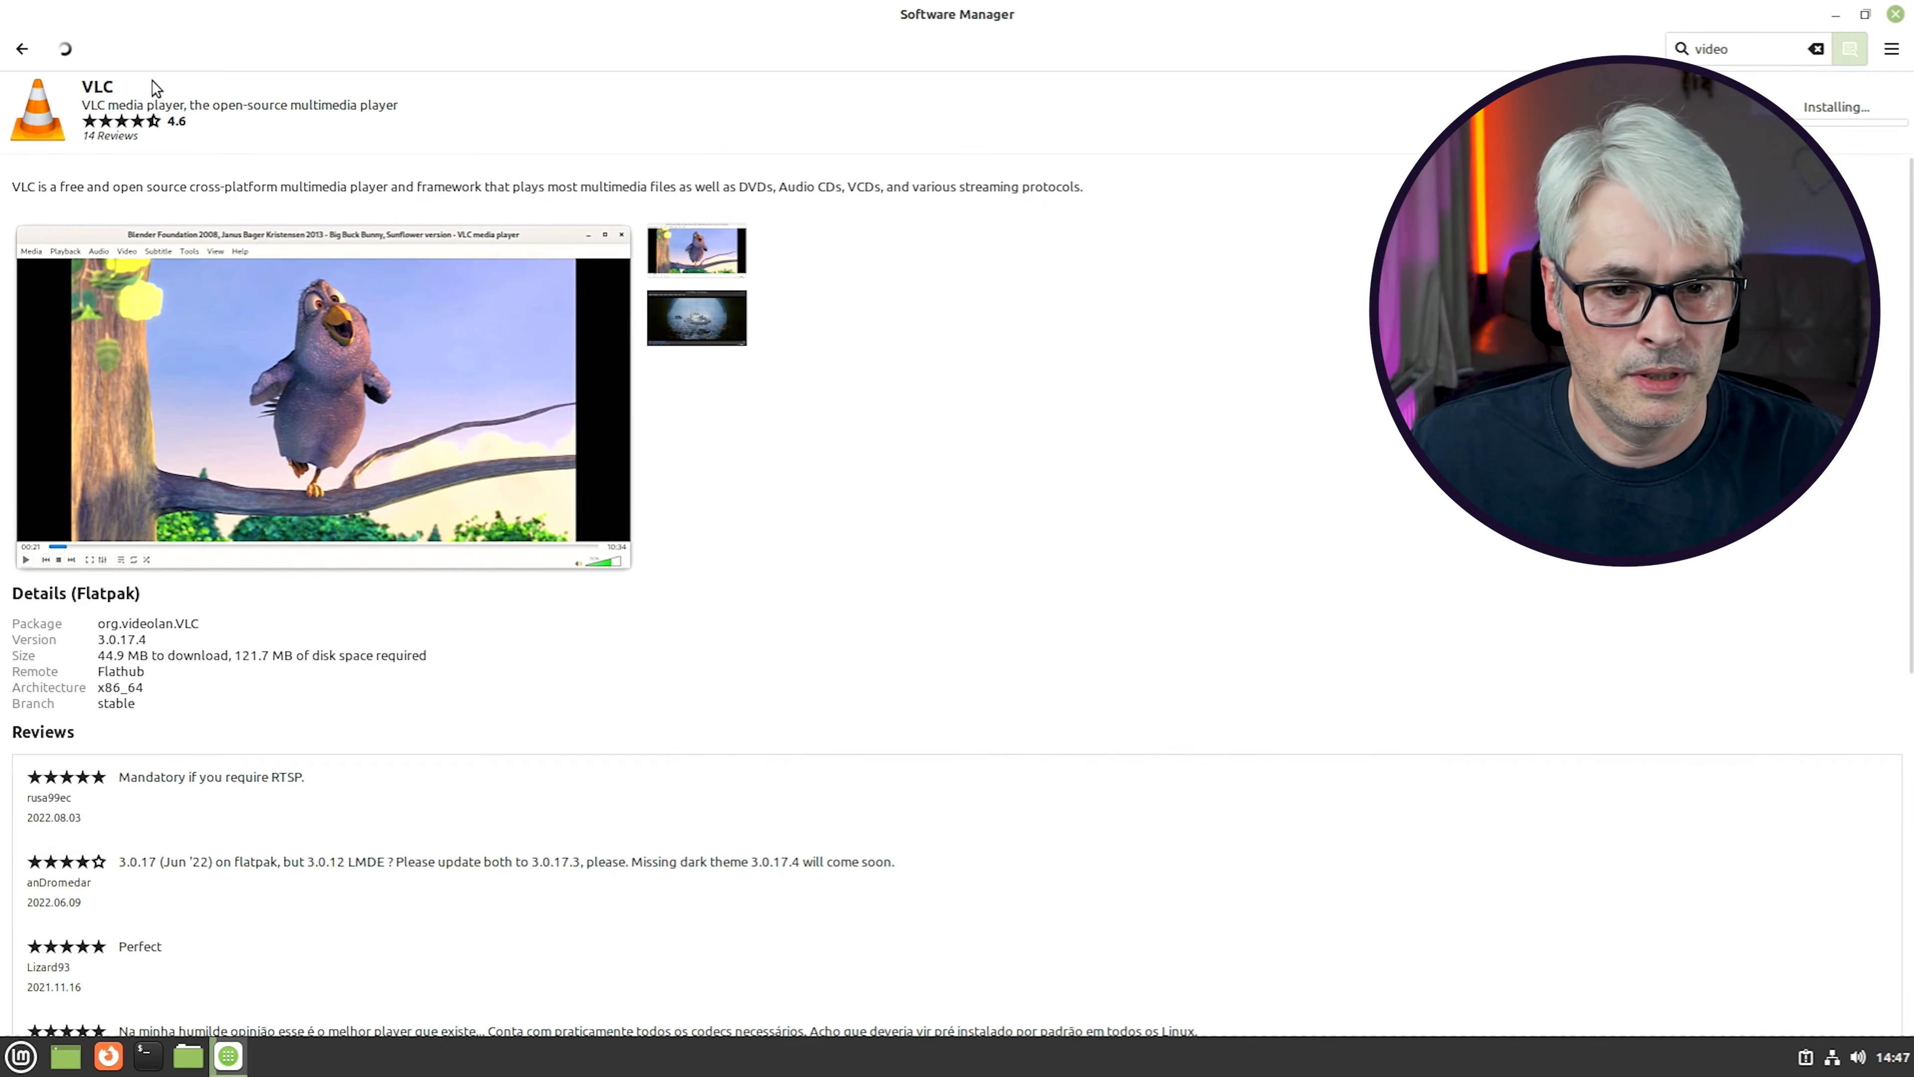
{"action": "left_click", "coordinate": [27, 56]}
{"action": "left_click", "coordinate": [27, 56]}
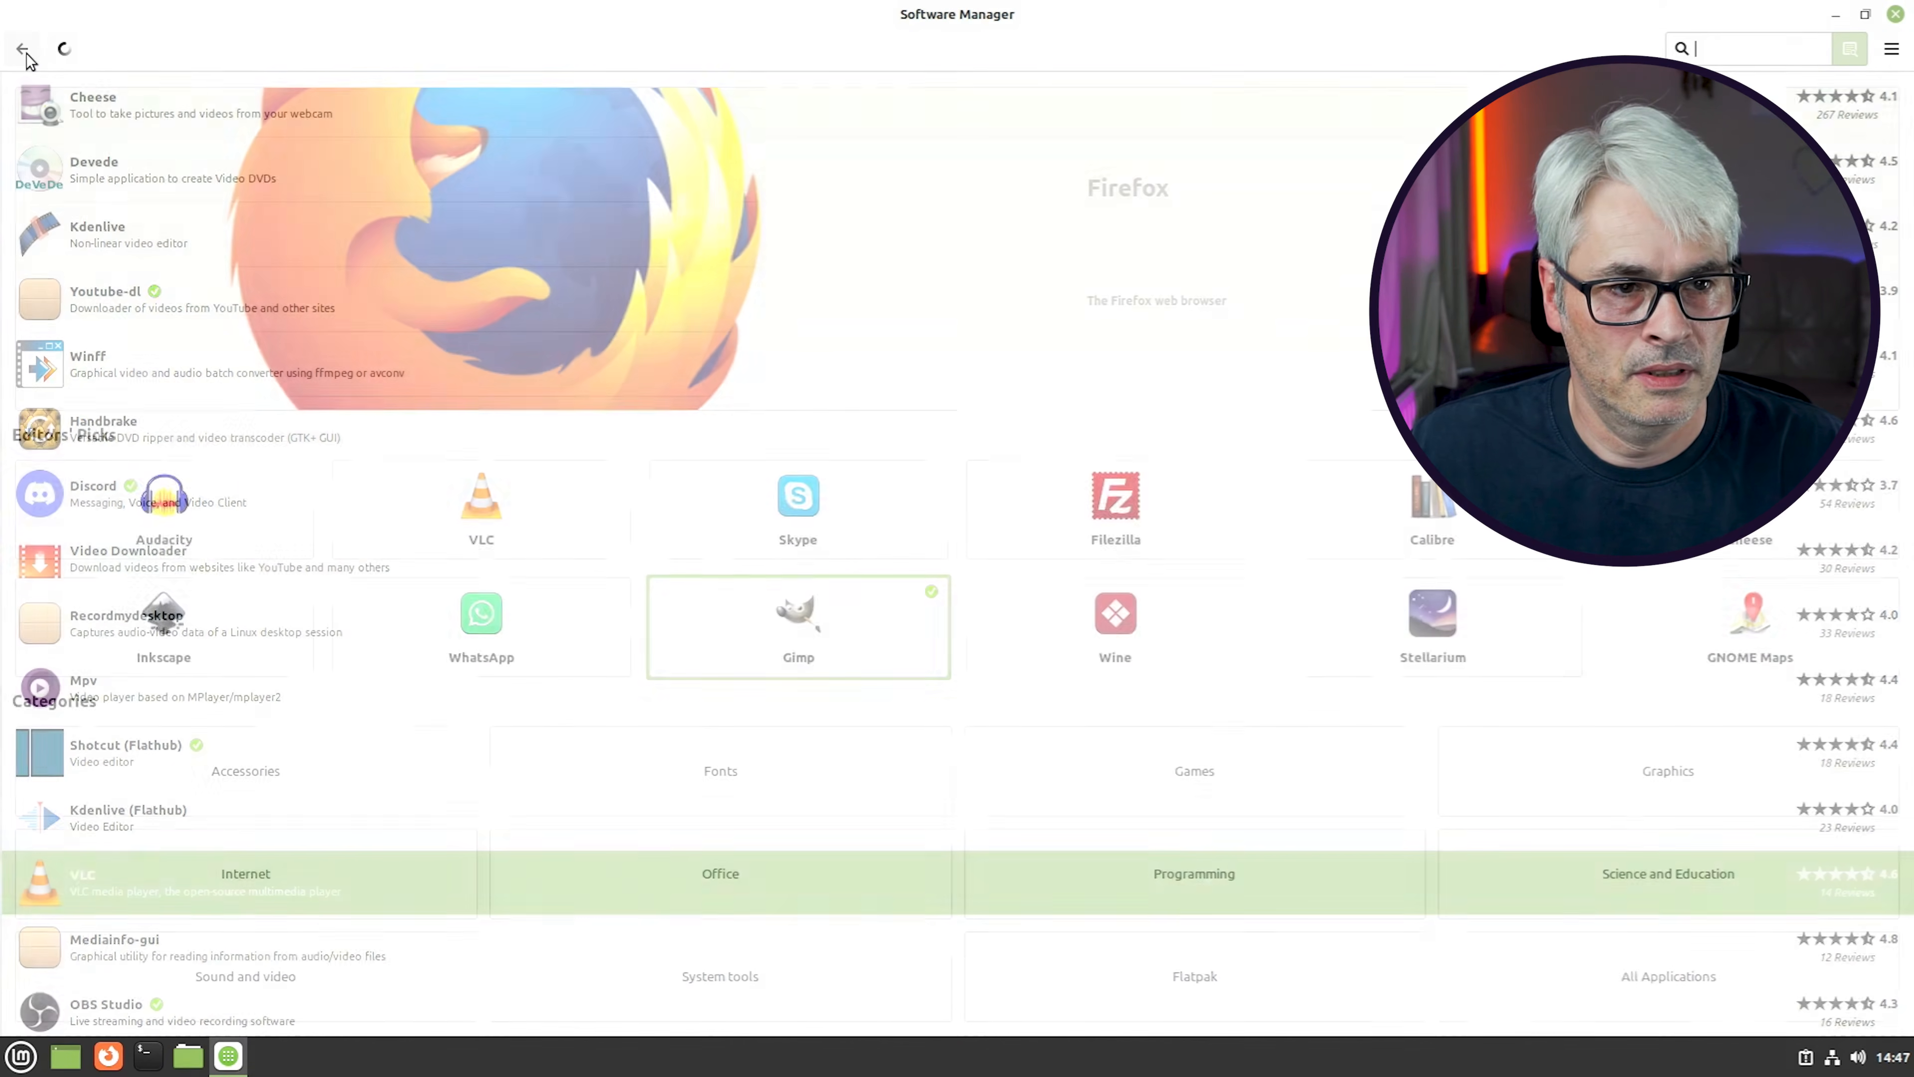
Search for "audacity", start installing the non-Flathub Audacity package, and return to the overview
{"action": "type", "text": "audacity"}
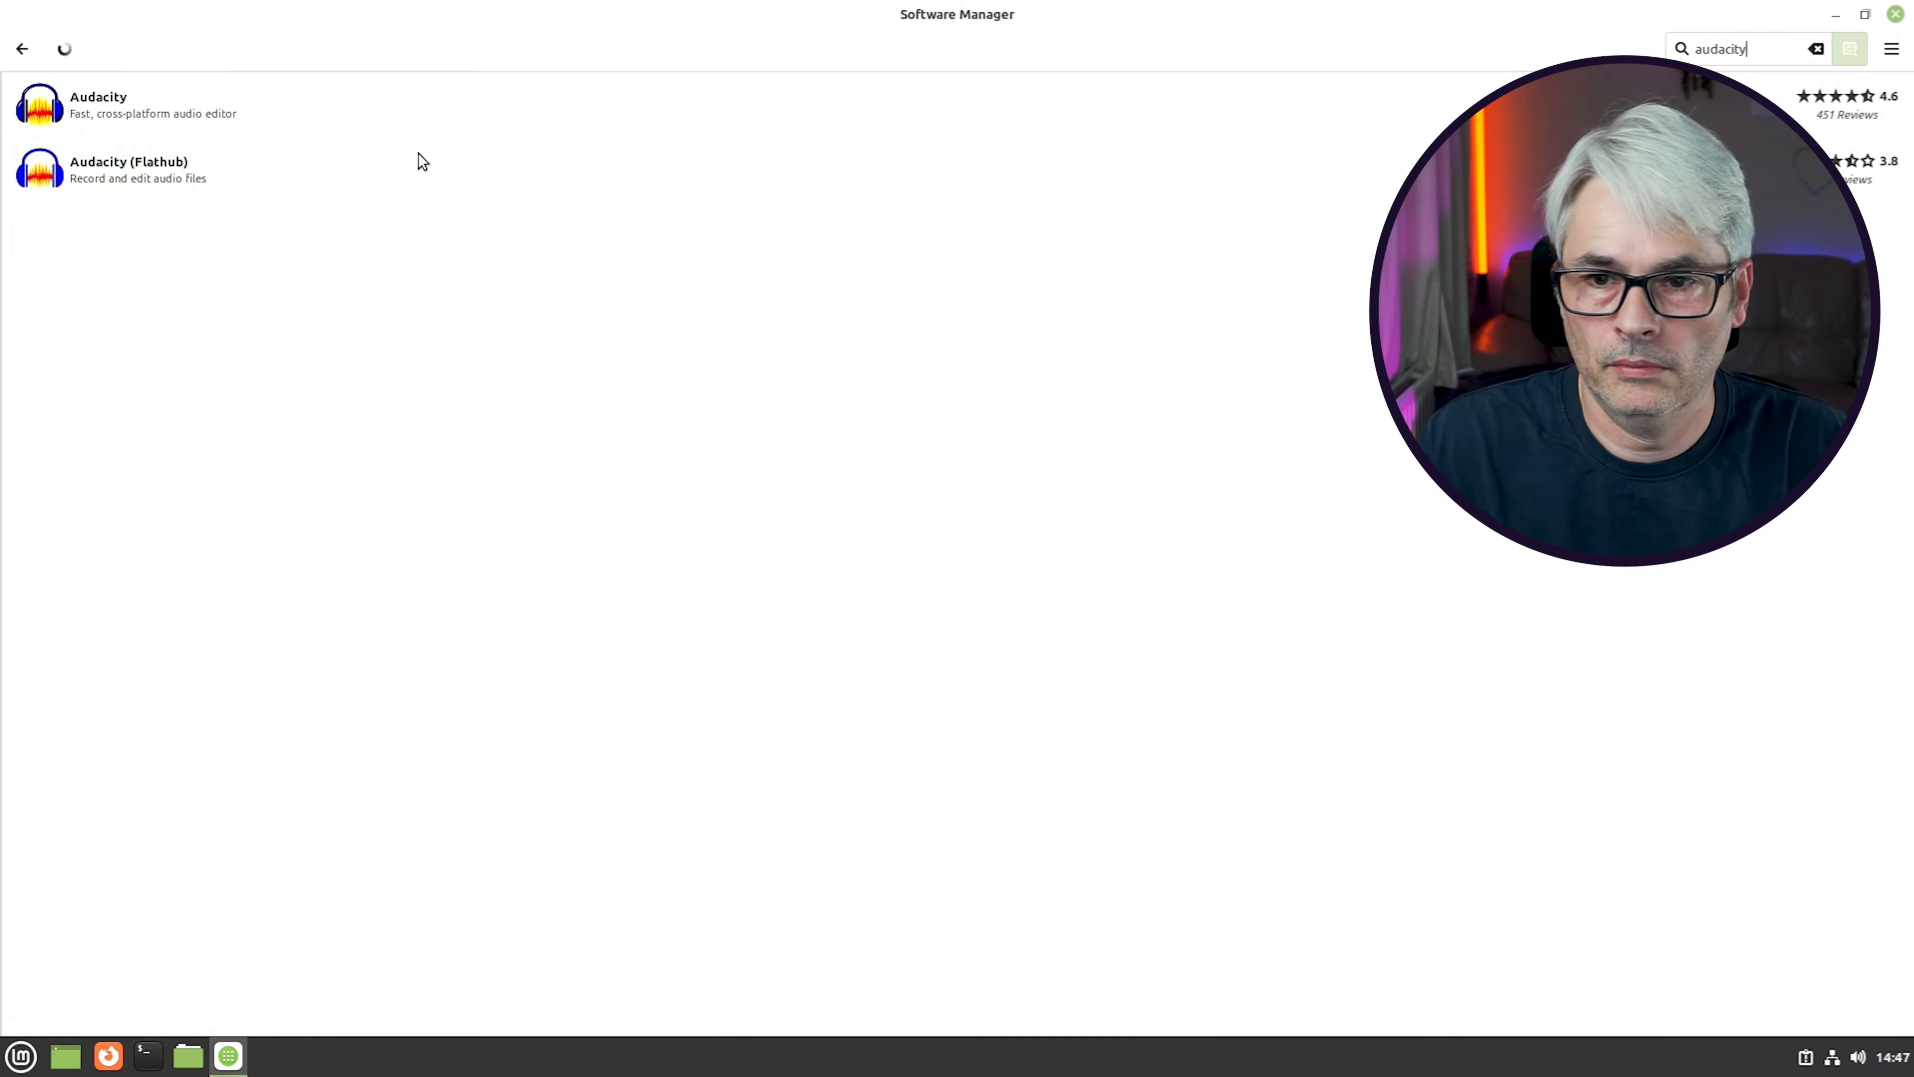
{"action": "left_click", "coordinate": [231, 98]}
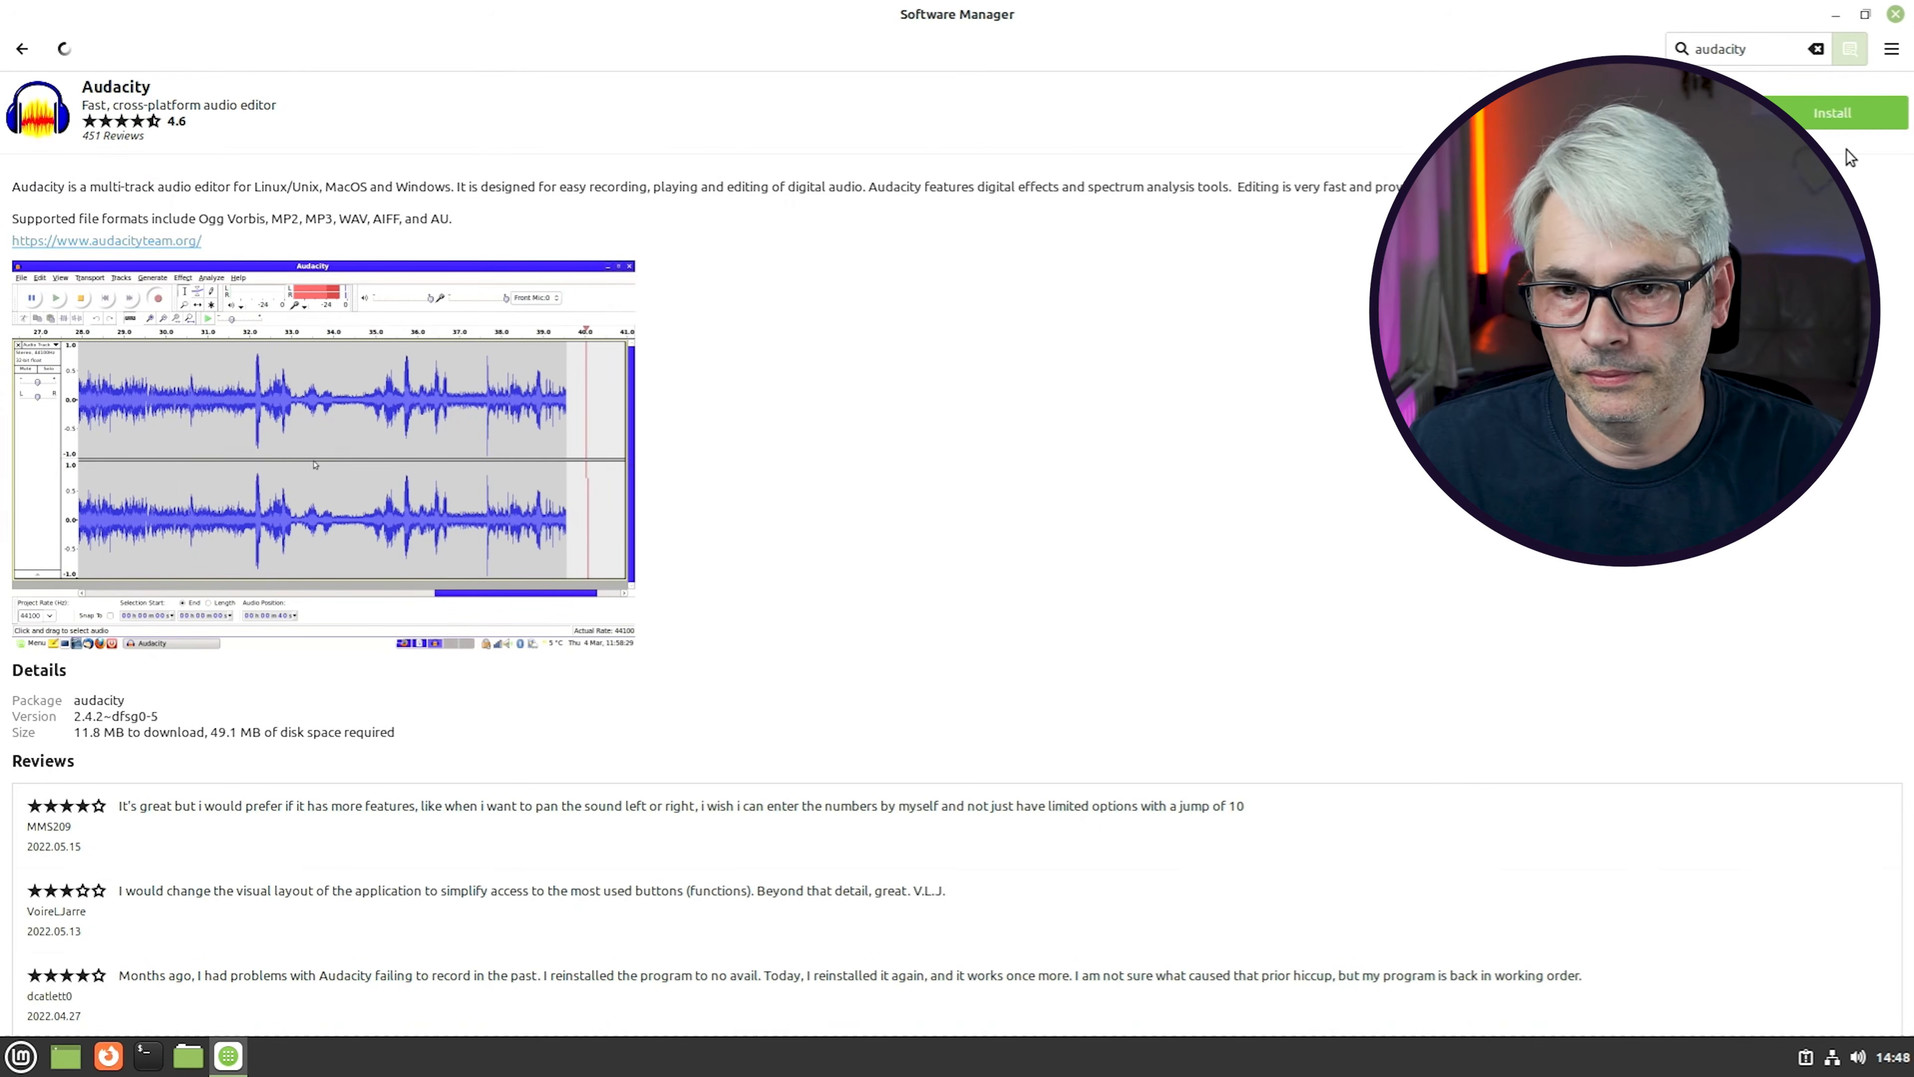
{"action": "left_click", "coordinate": [1842, 115]}
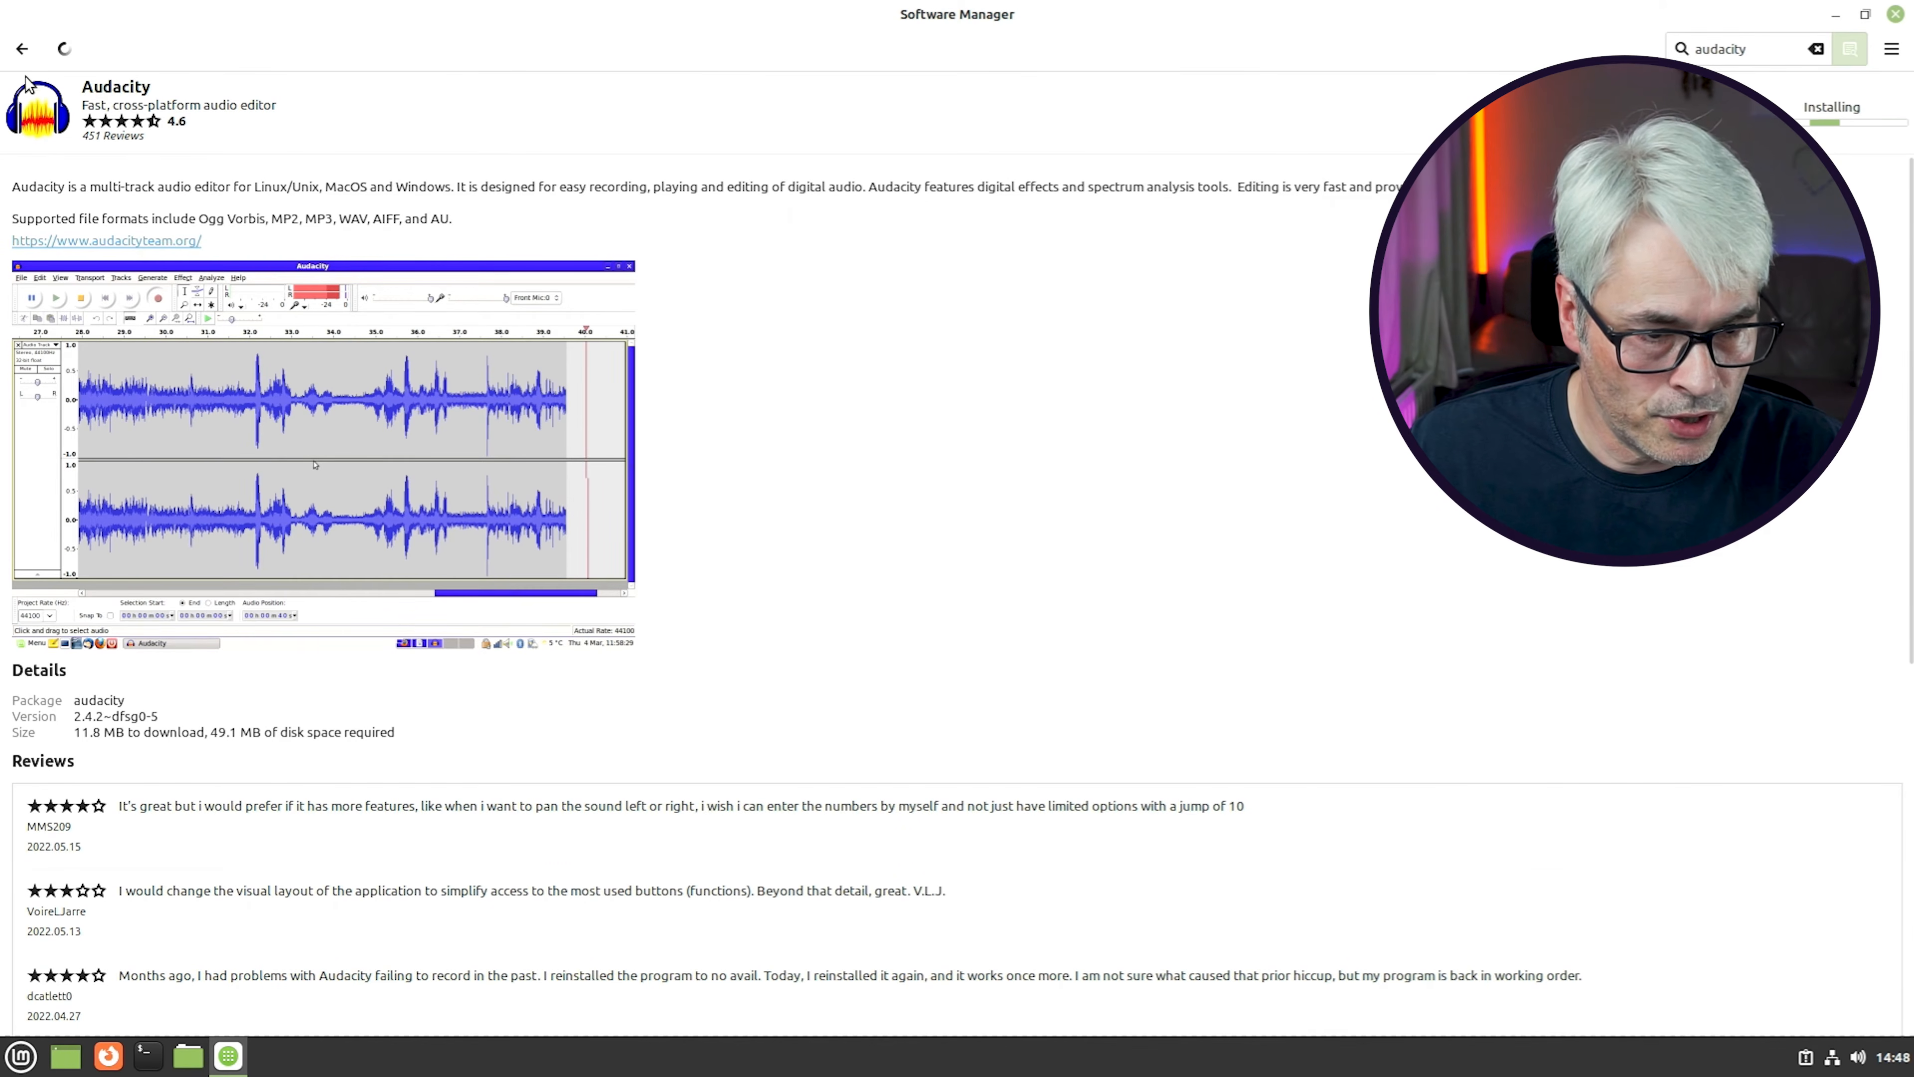
{"action": "left_click", "coordinate": [22, 50]}
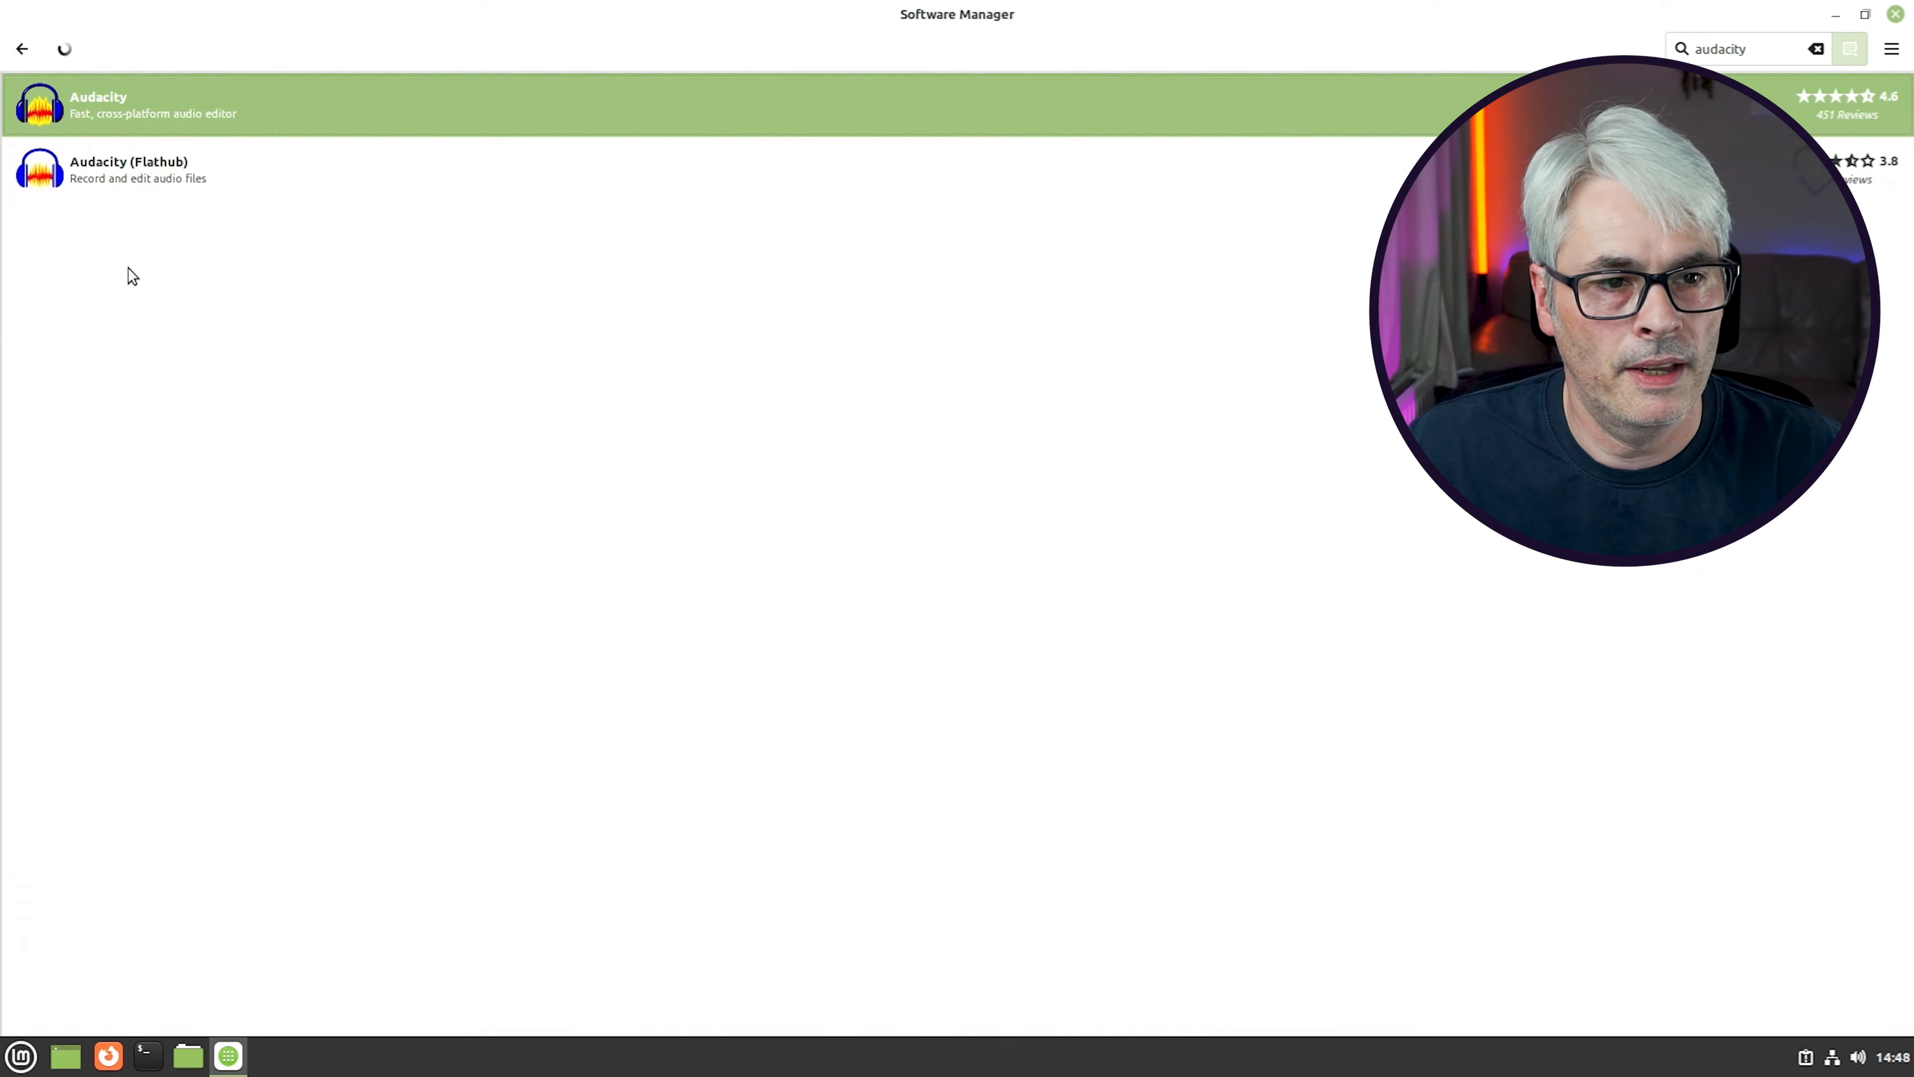
{"action": "left_click", "coordinate": [22, 49]}
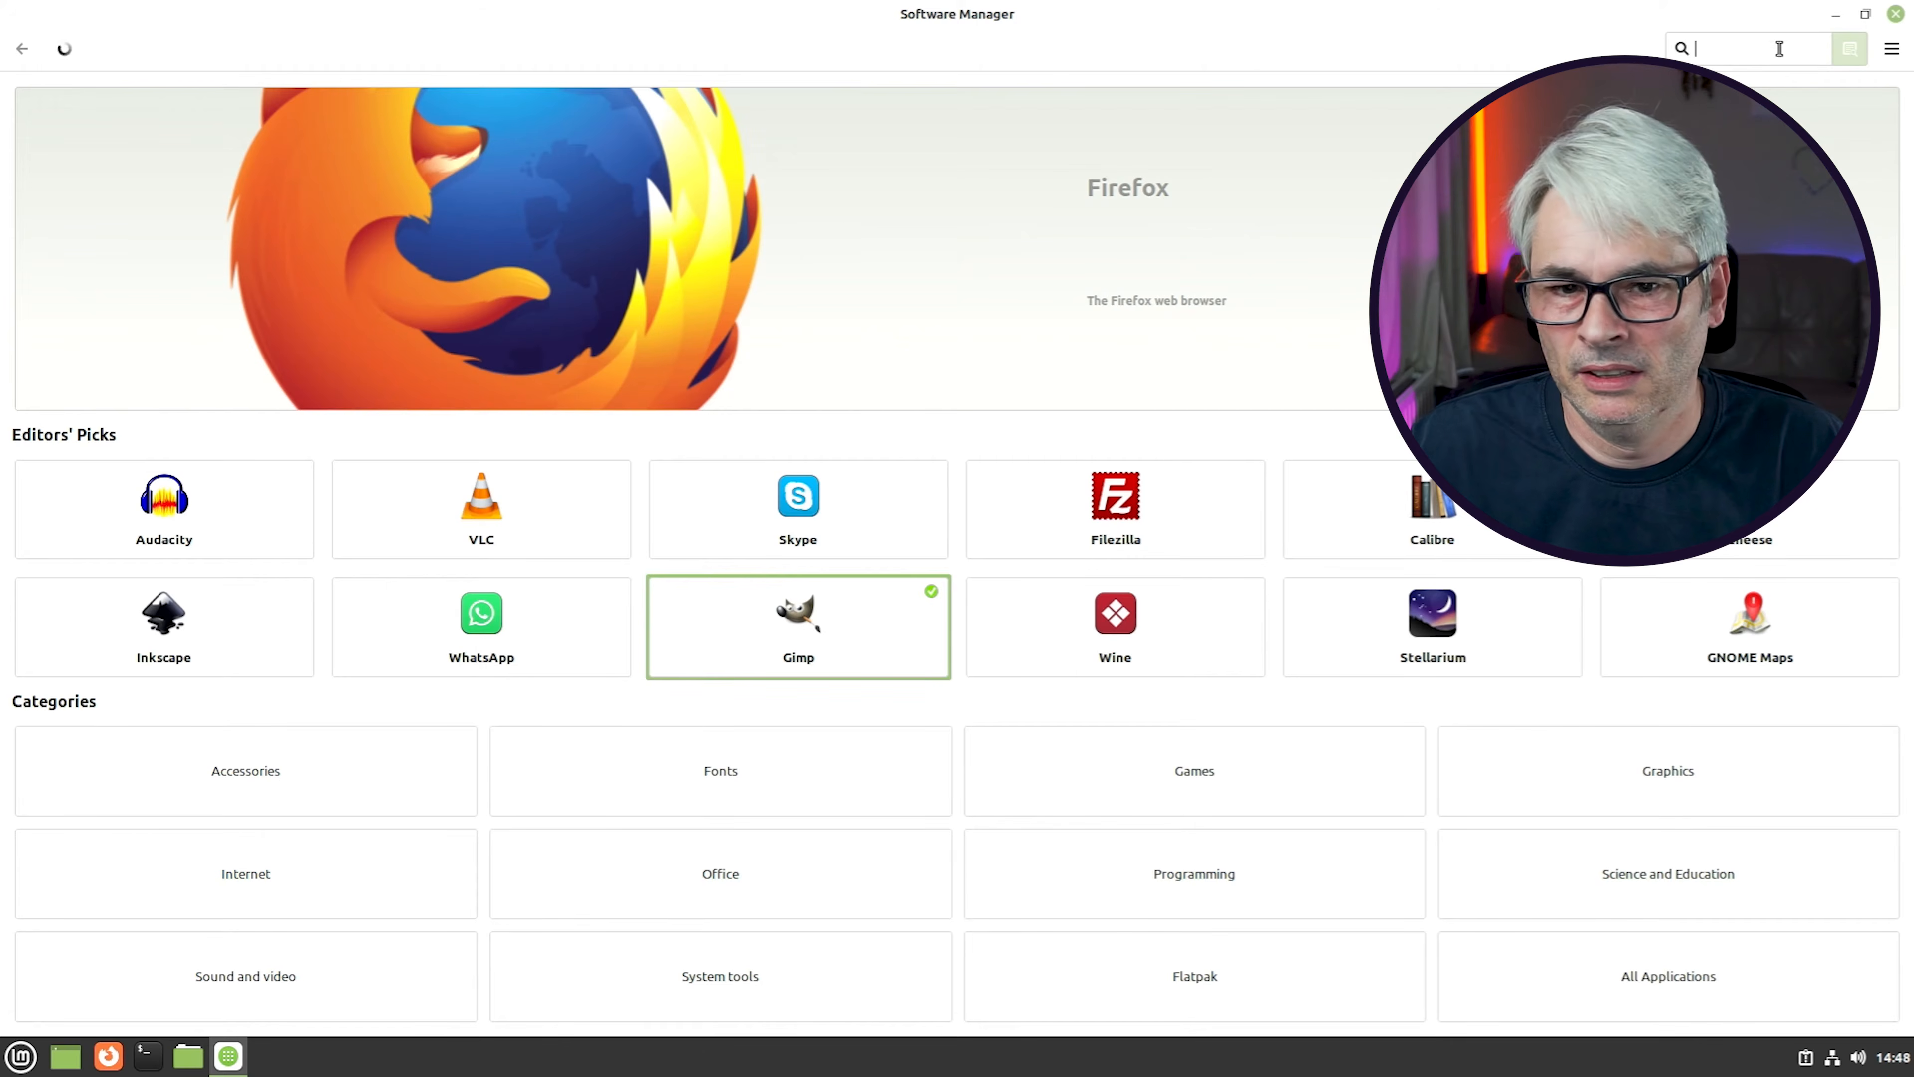
Minimize the Software Manager to show the desktop and open System Reports
{"action": "left_click", "coordinate": [1836, 15]}
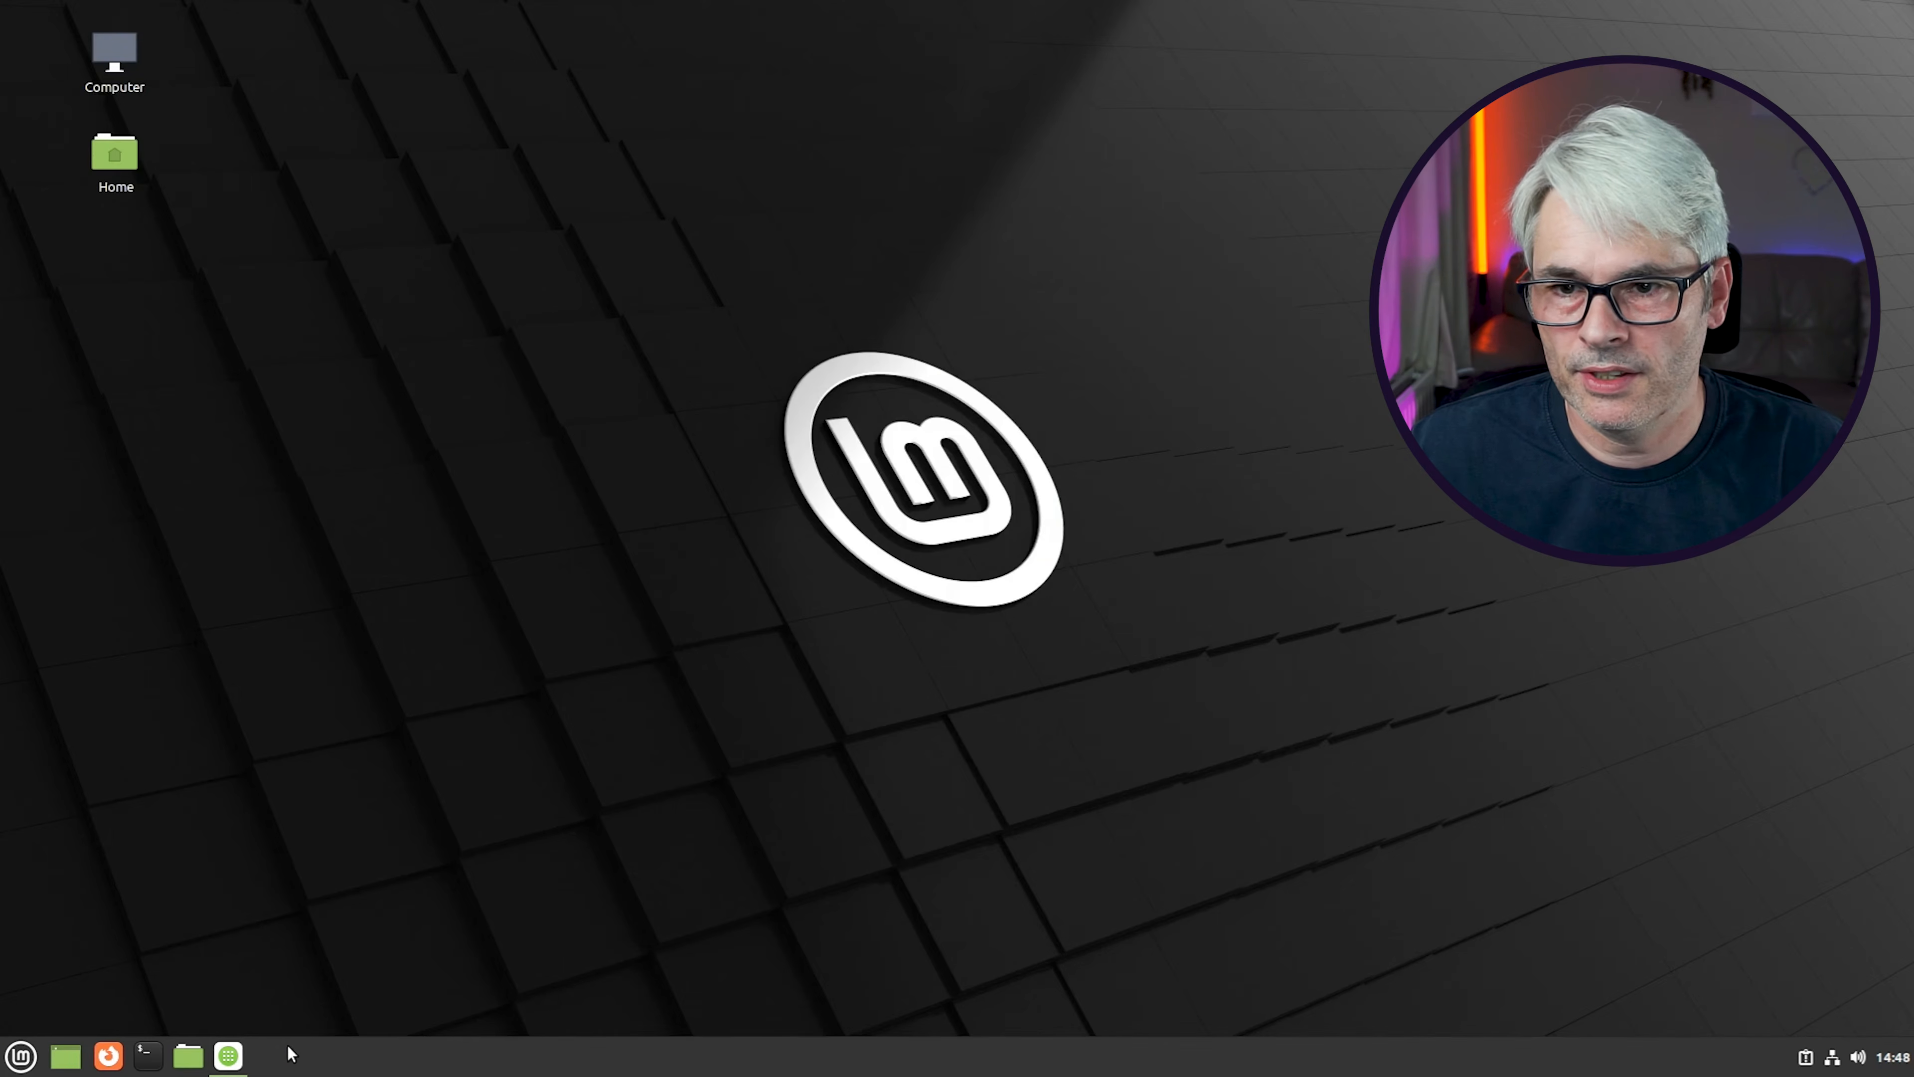
{"action": "left_click", "coordinate": [228, 1055]}
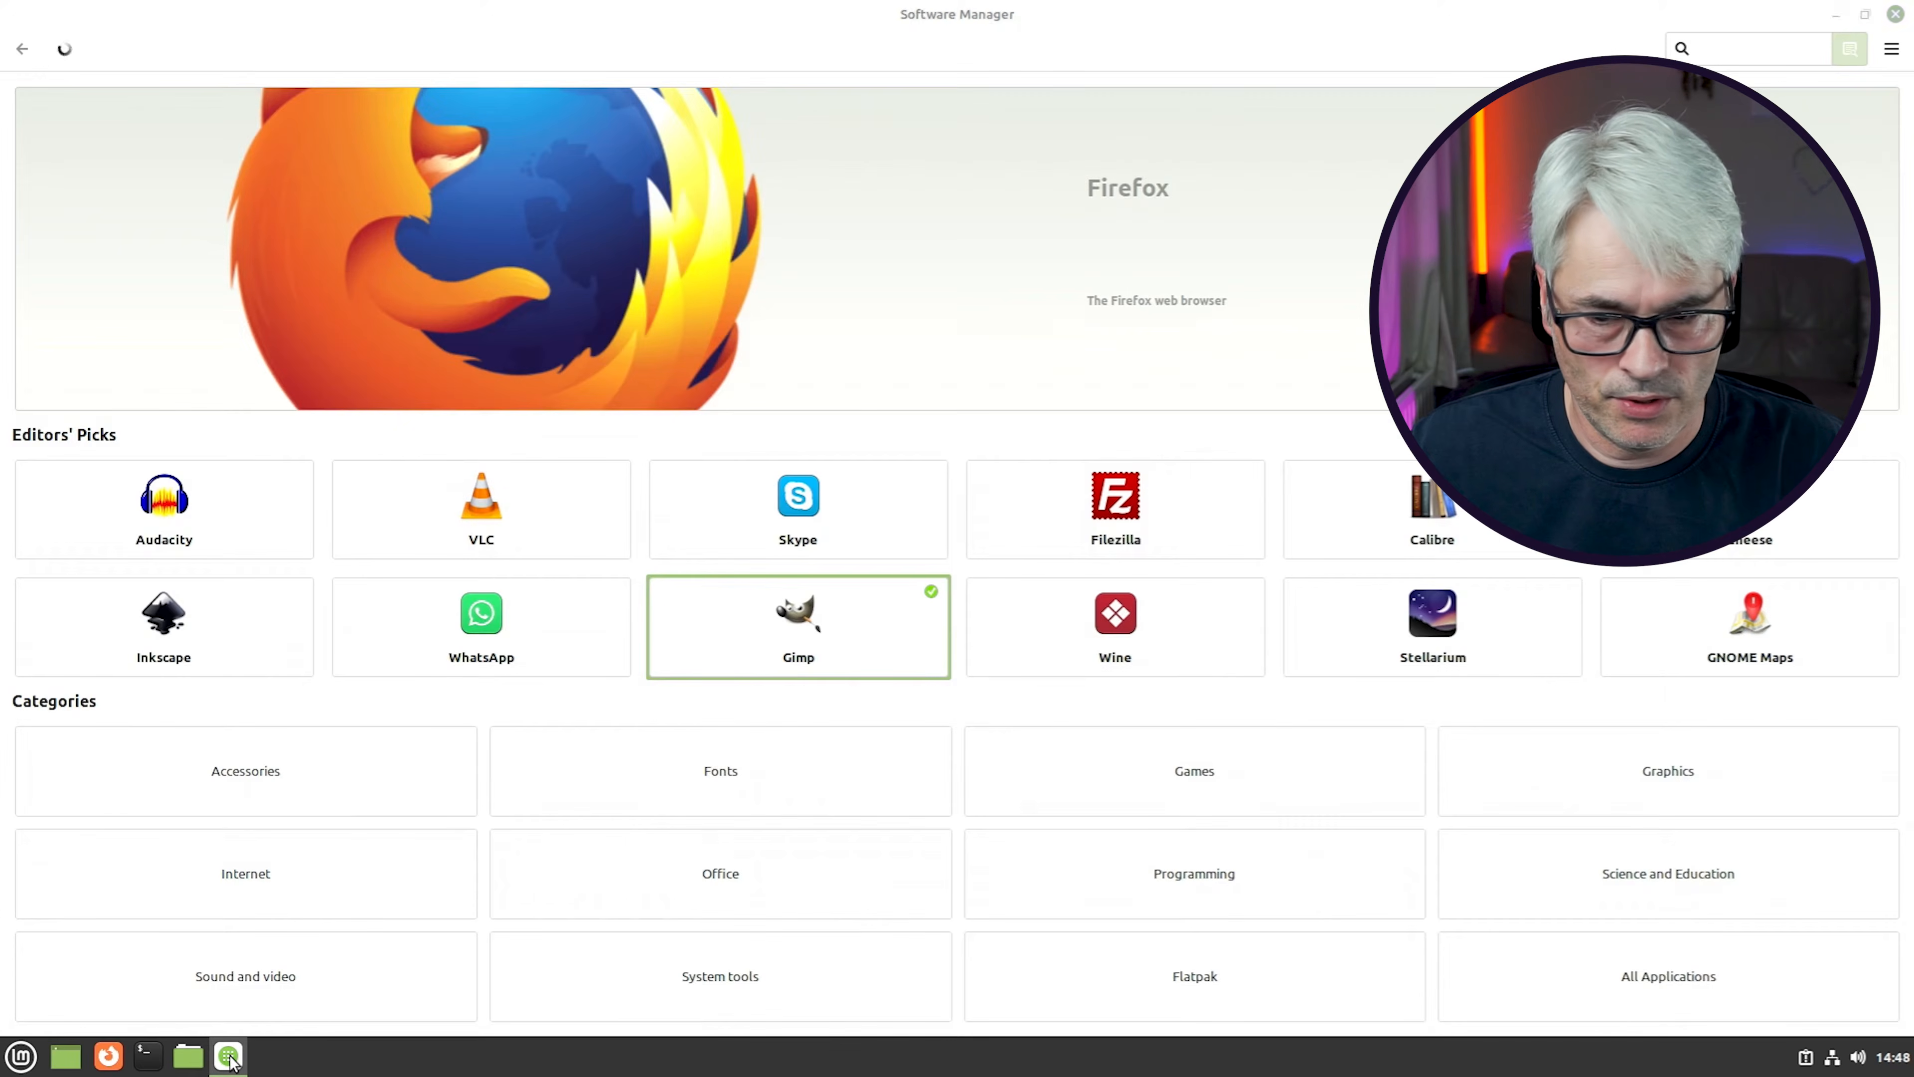
{"action": "left_click", "coordinate": [229, 1056]}
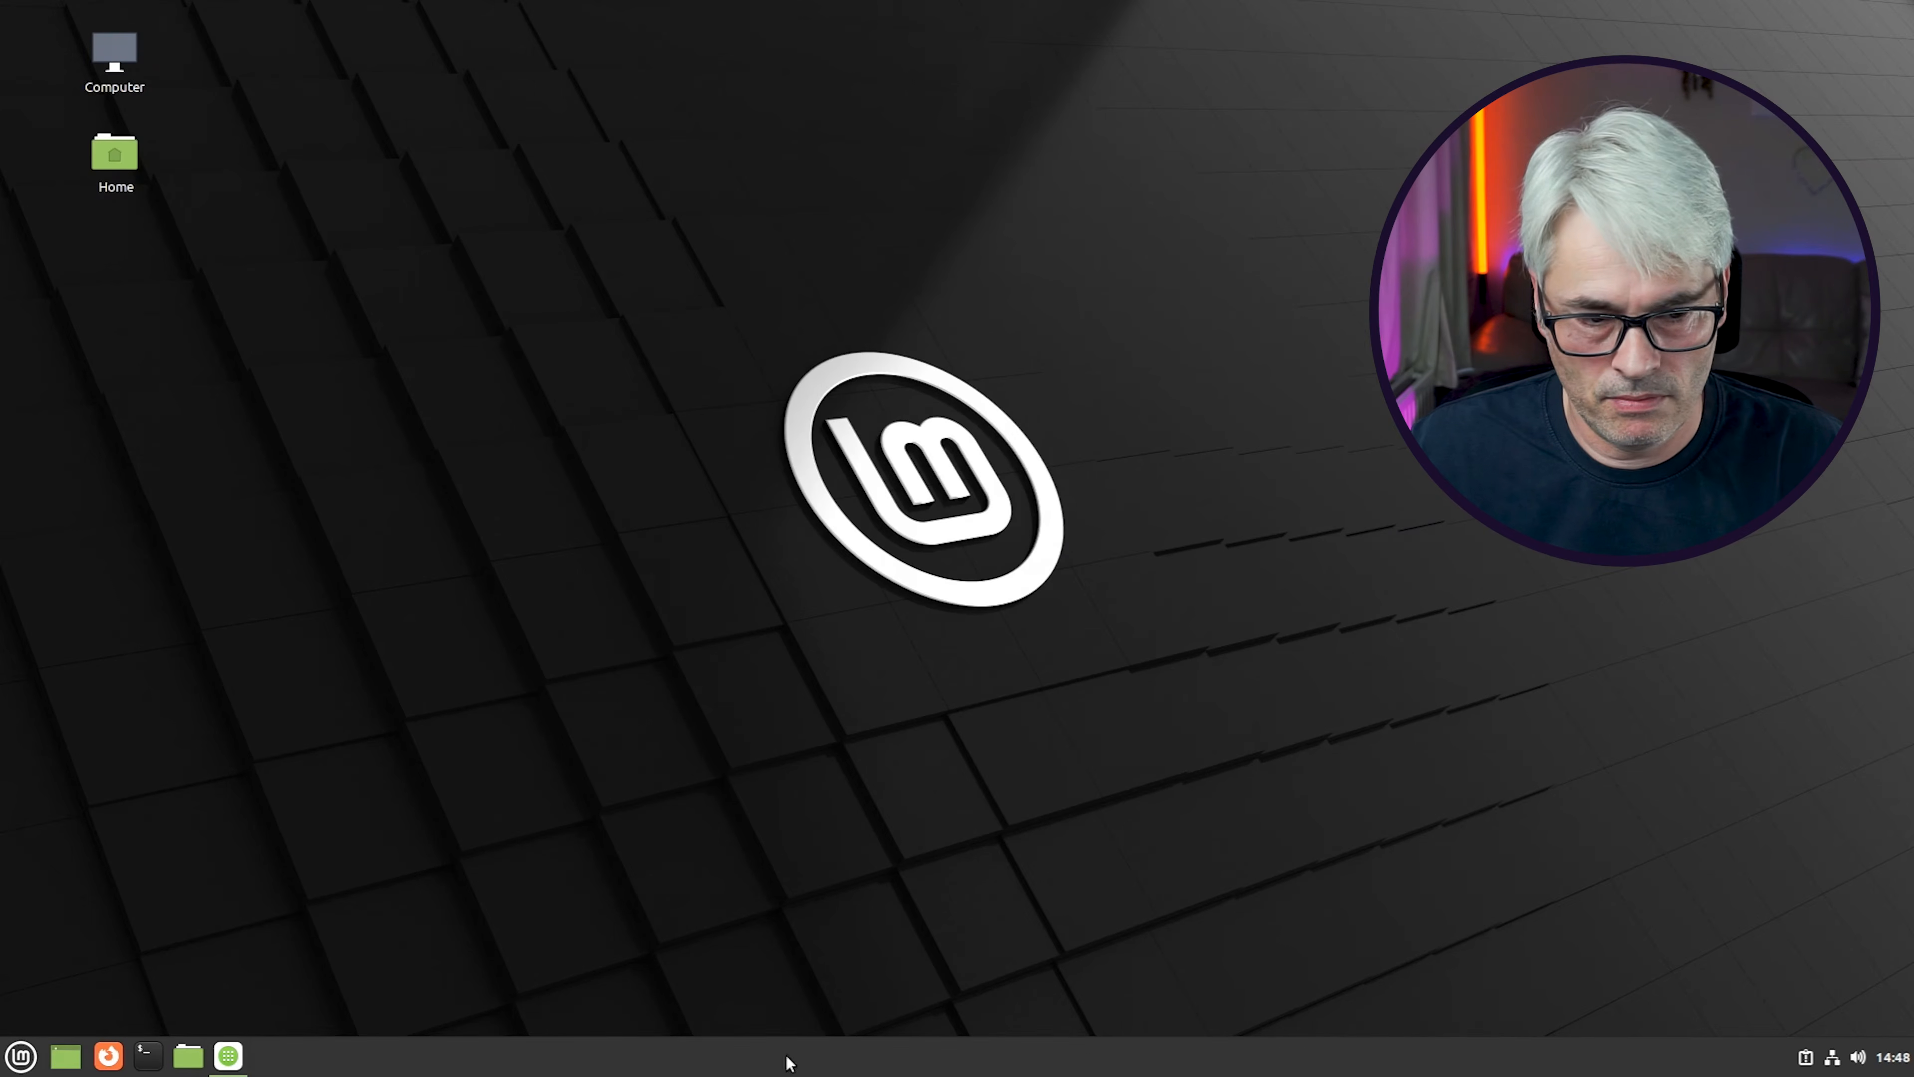
{"action": "left_click", "coordinate": [1805, 1059]}
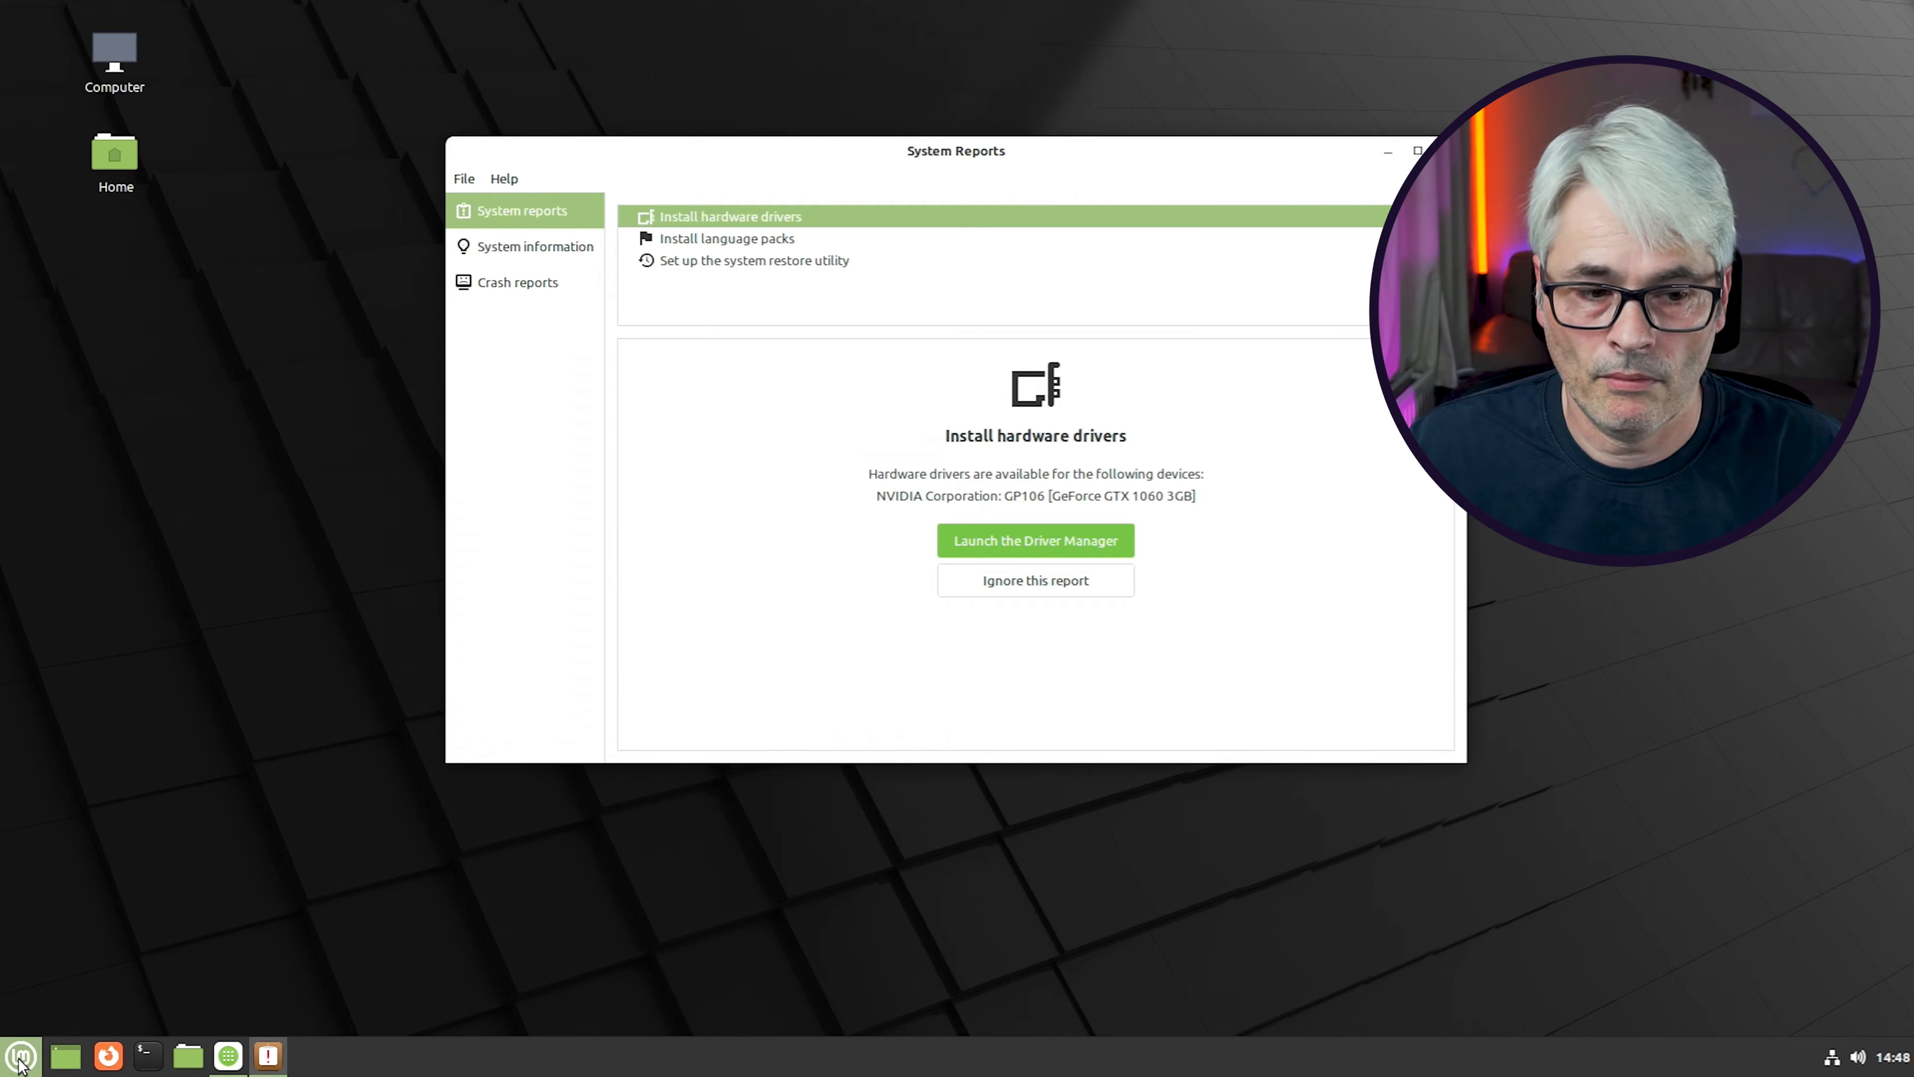
Launch the Driver Manager from the hardware drivers report, authenticating with the account password
{"action": "left_click", "coordinate": [1047, 543]}
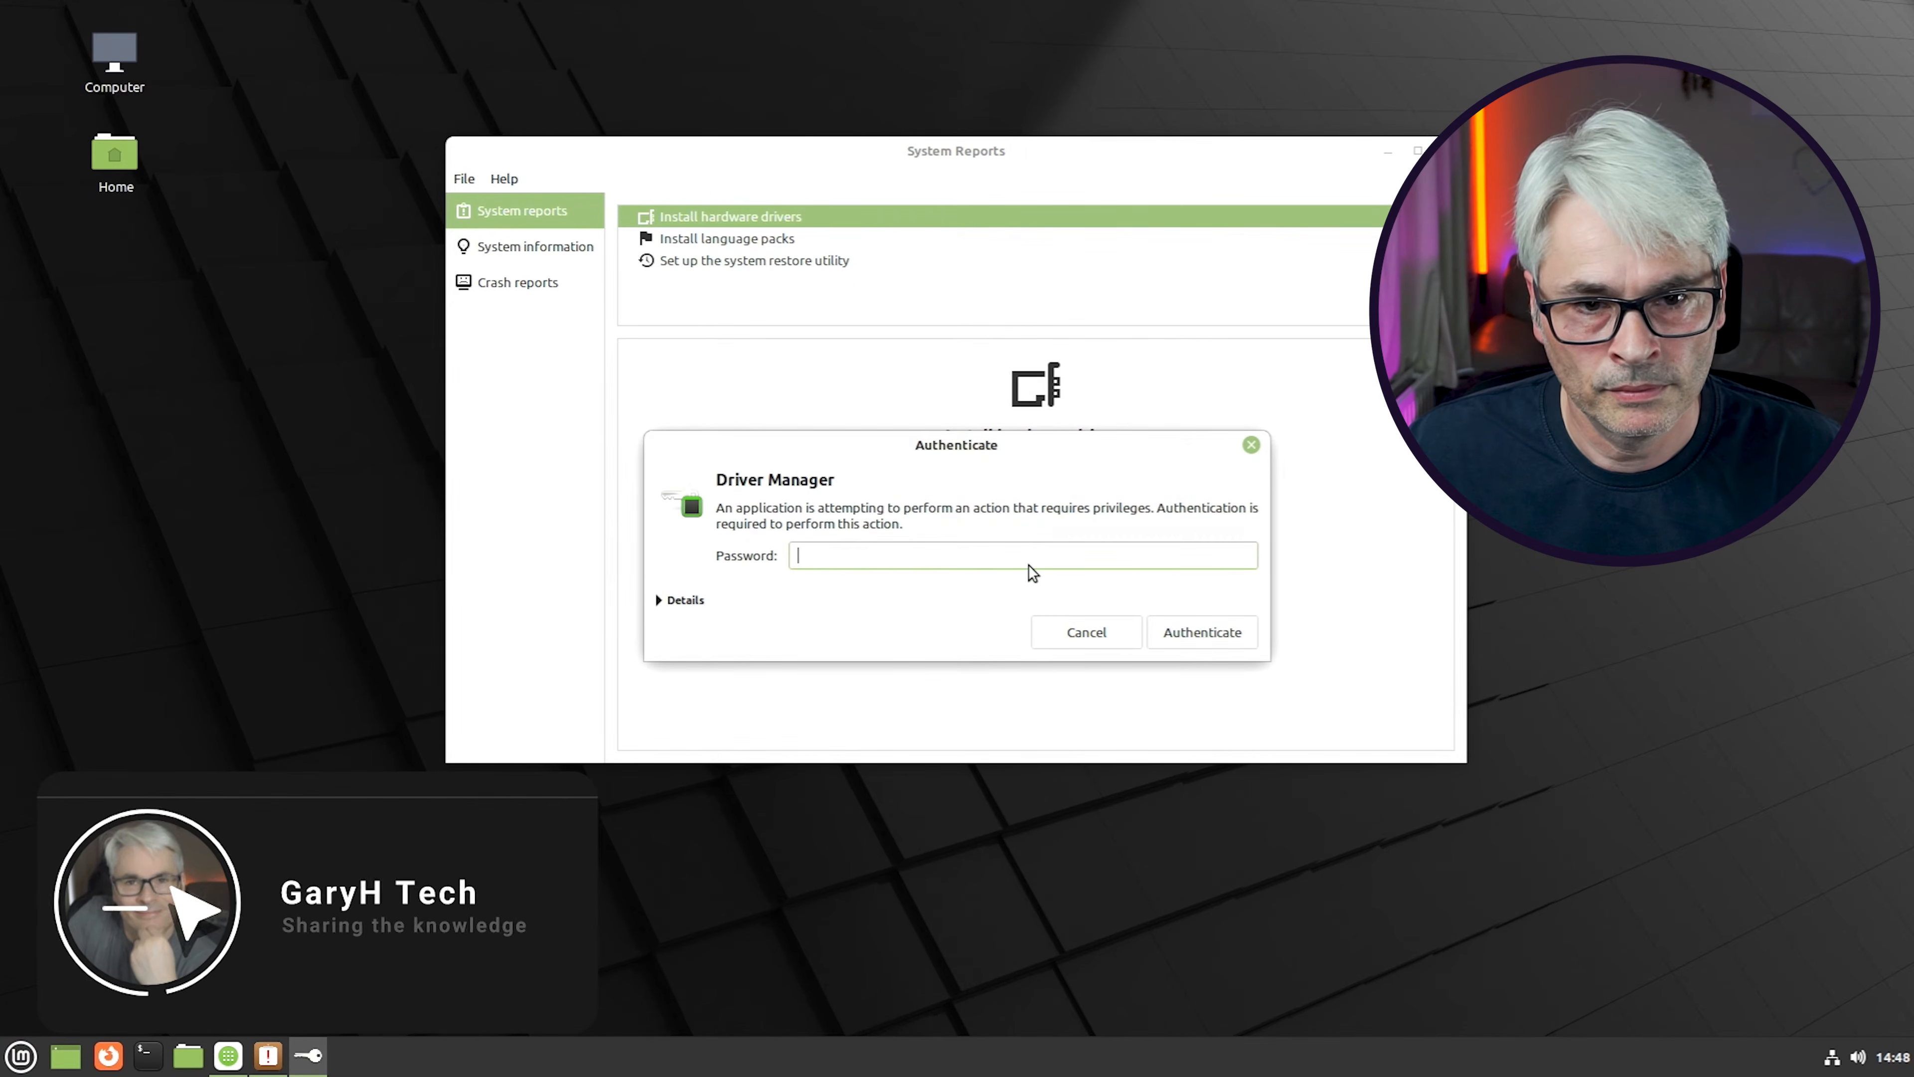
{"action": "type", "text": "****"}
{"action": "key", "text": "Return"}
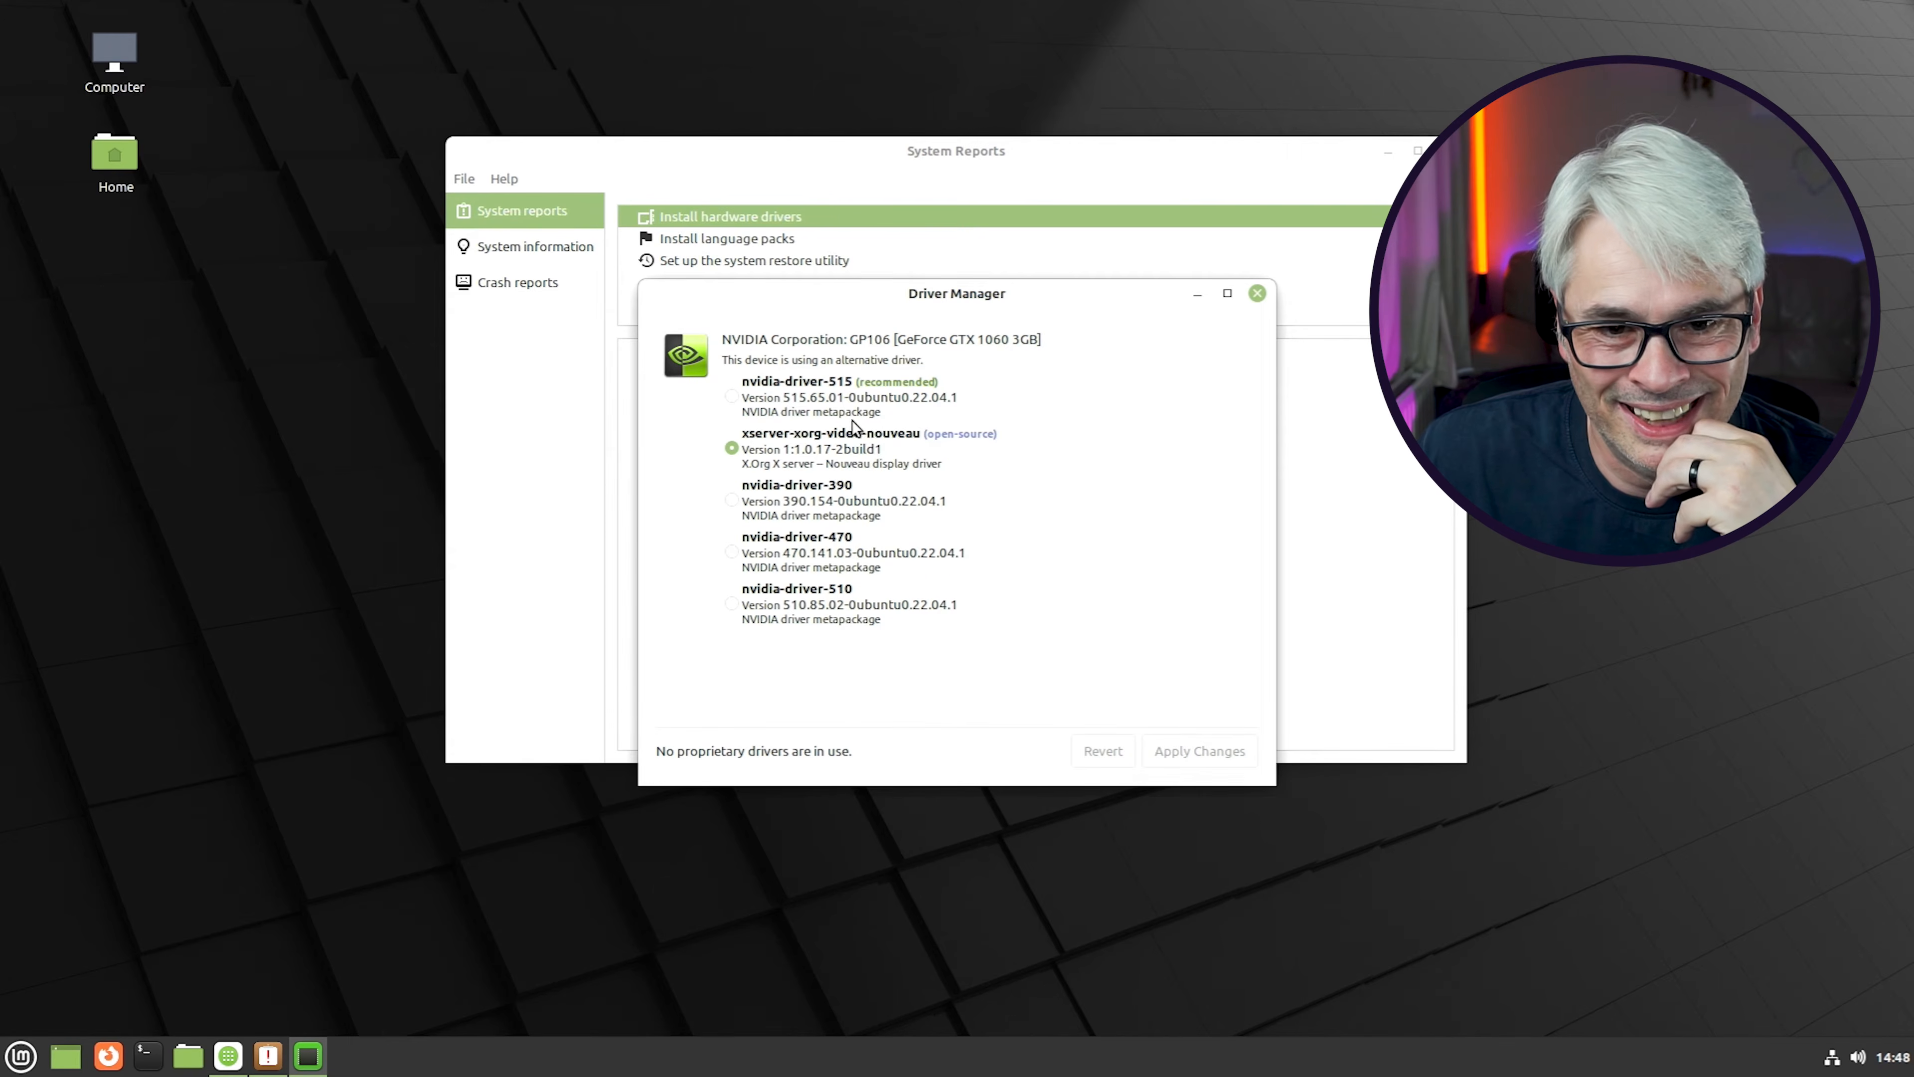
Select the recommended nvidia-driver-515 for the graphics card, apply the change, and switch back to the Software Manager
{"action": "left_click", "coordinate": [730, 391]}
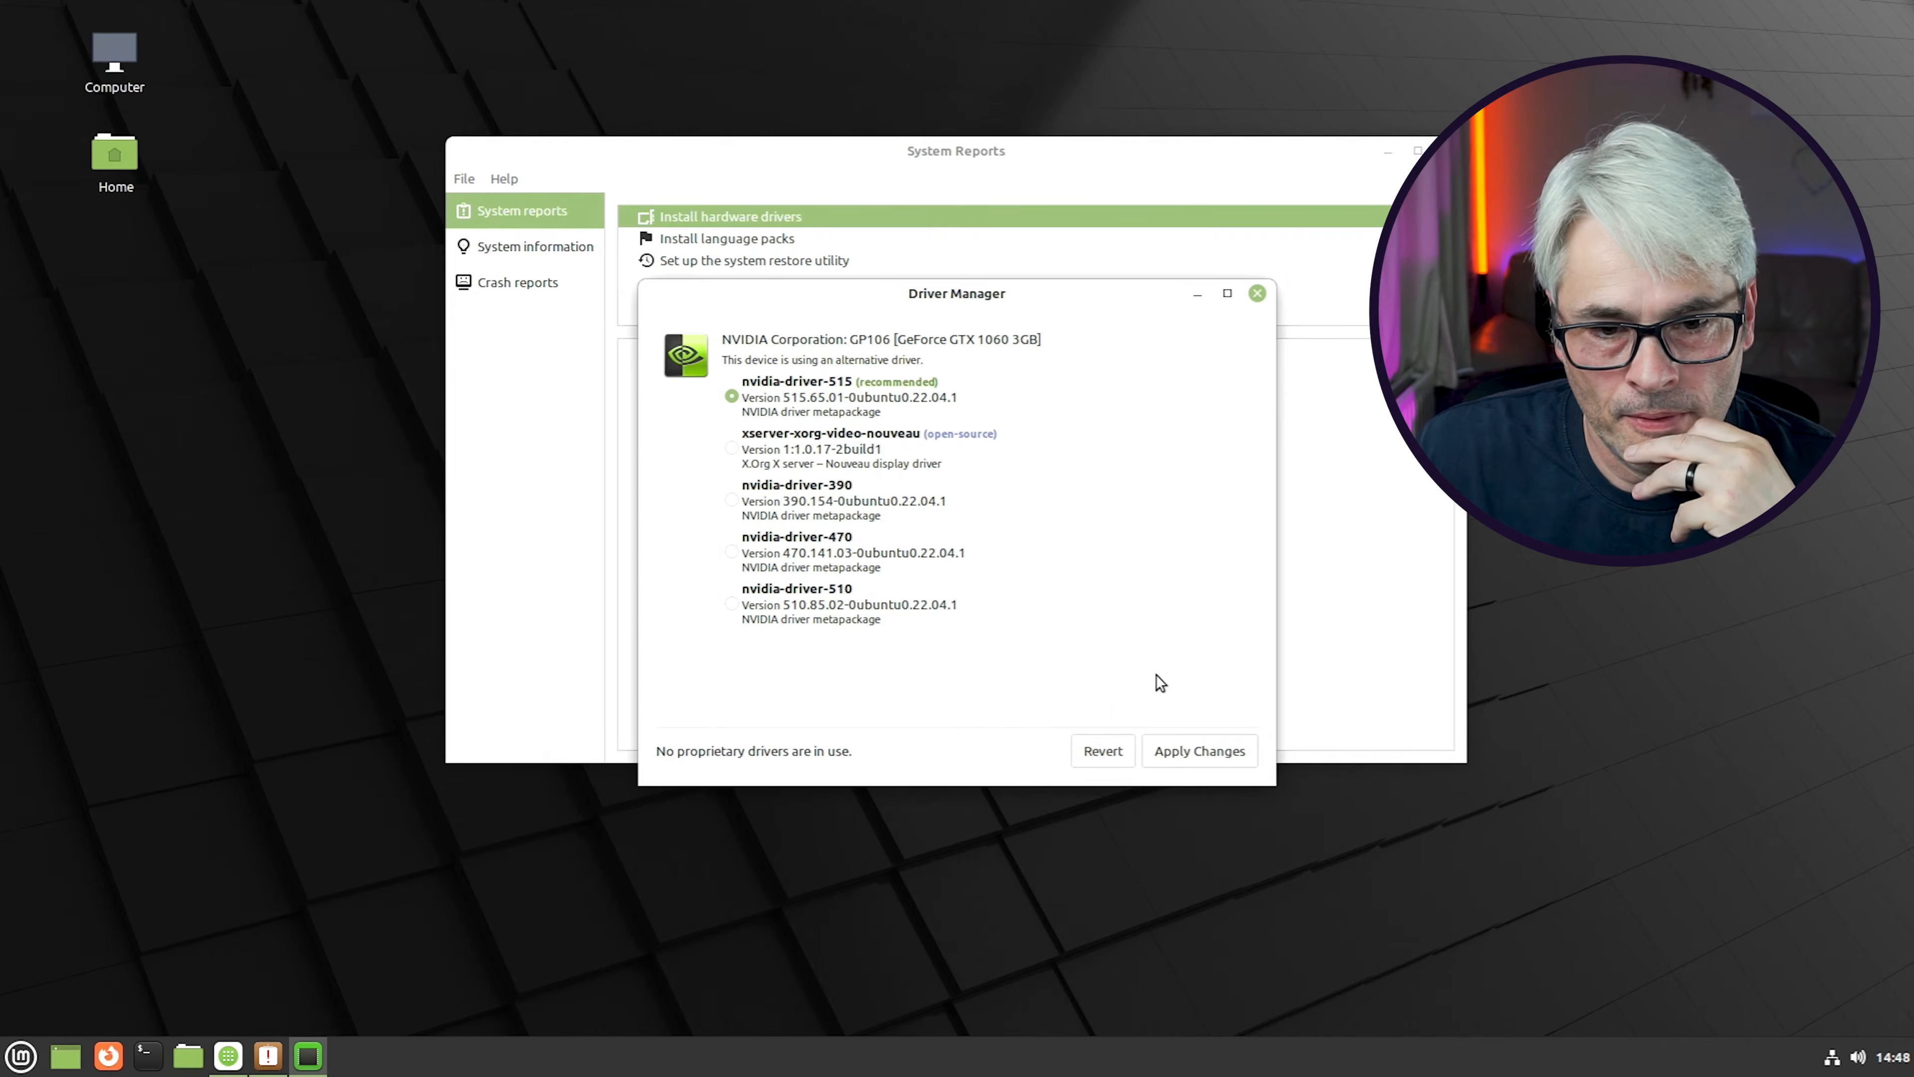
{"action": "left_click", "coordinate": [1187, 741]}
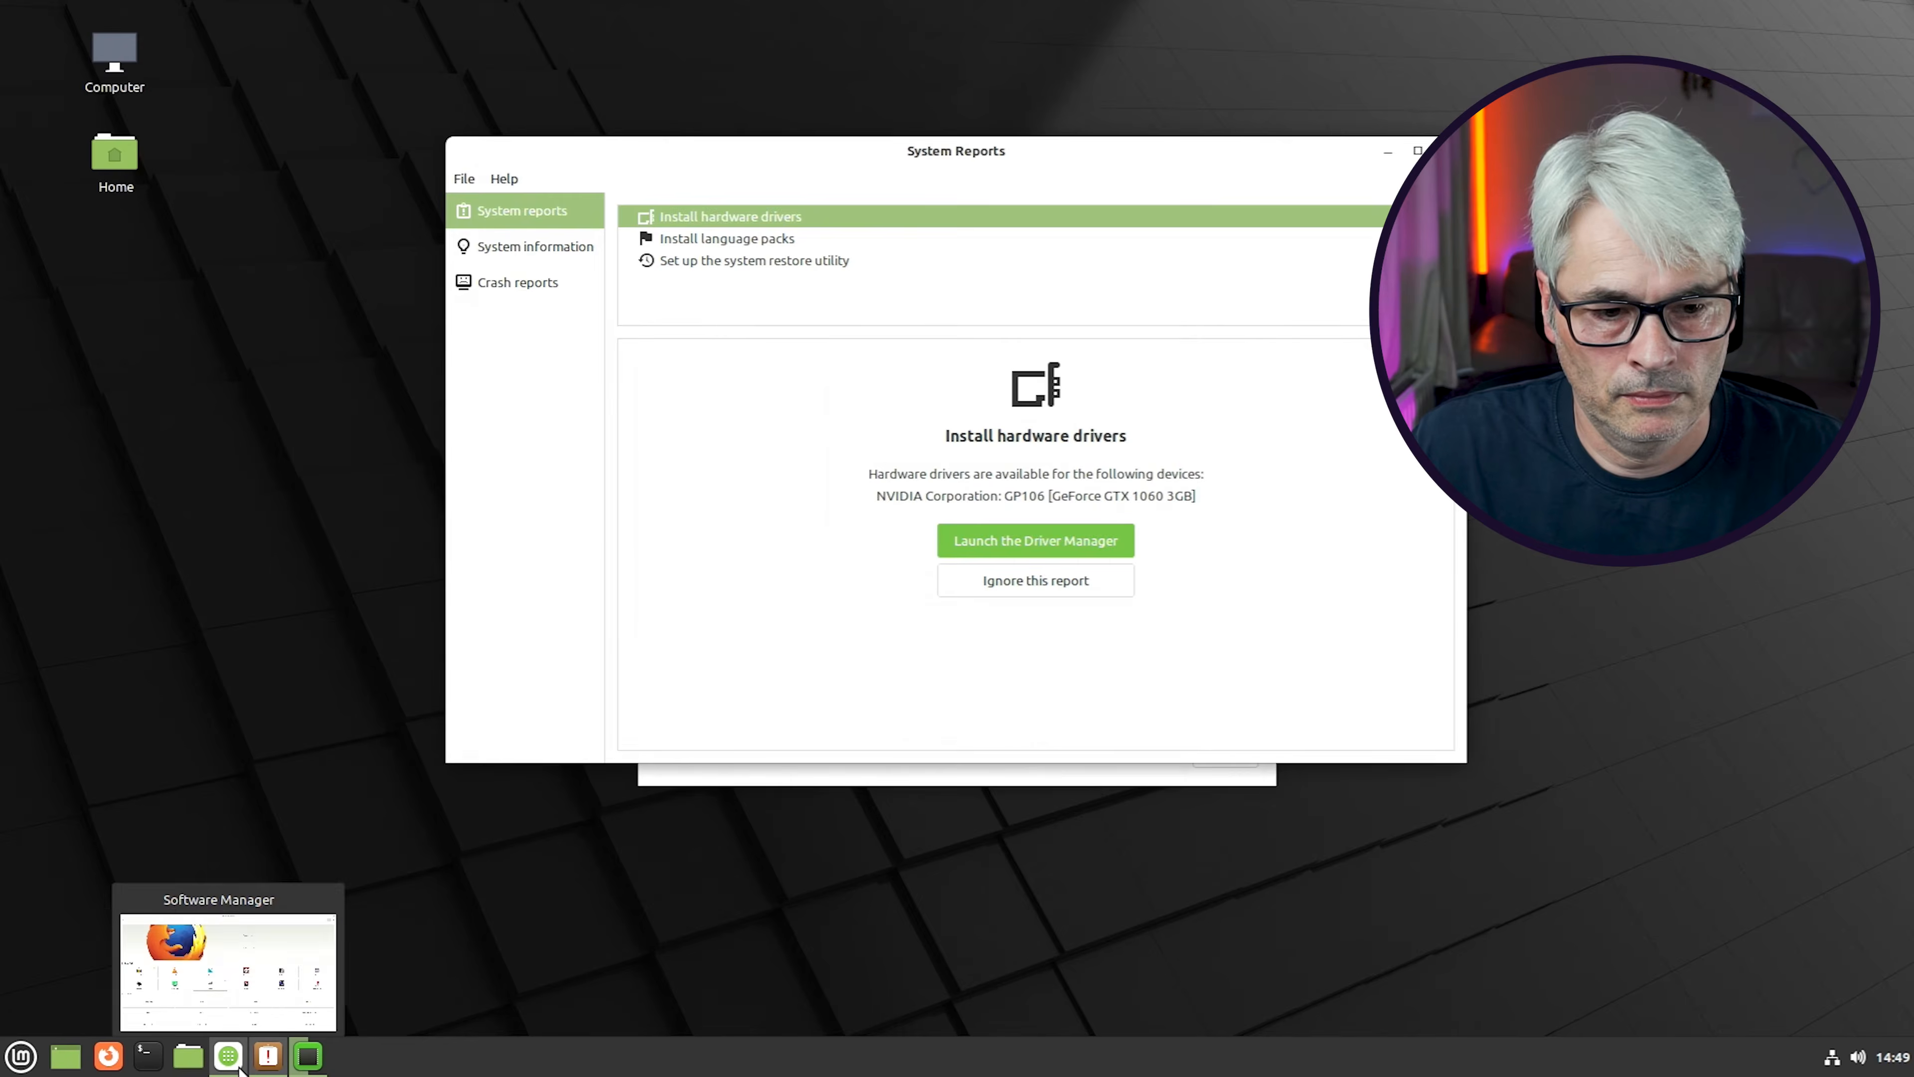
{"action": "left_click", "coordinate": [236, 1062]}
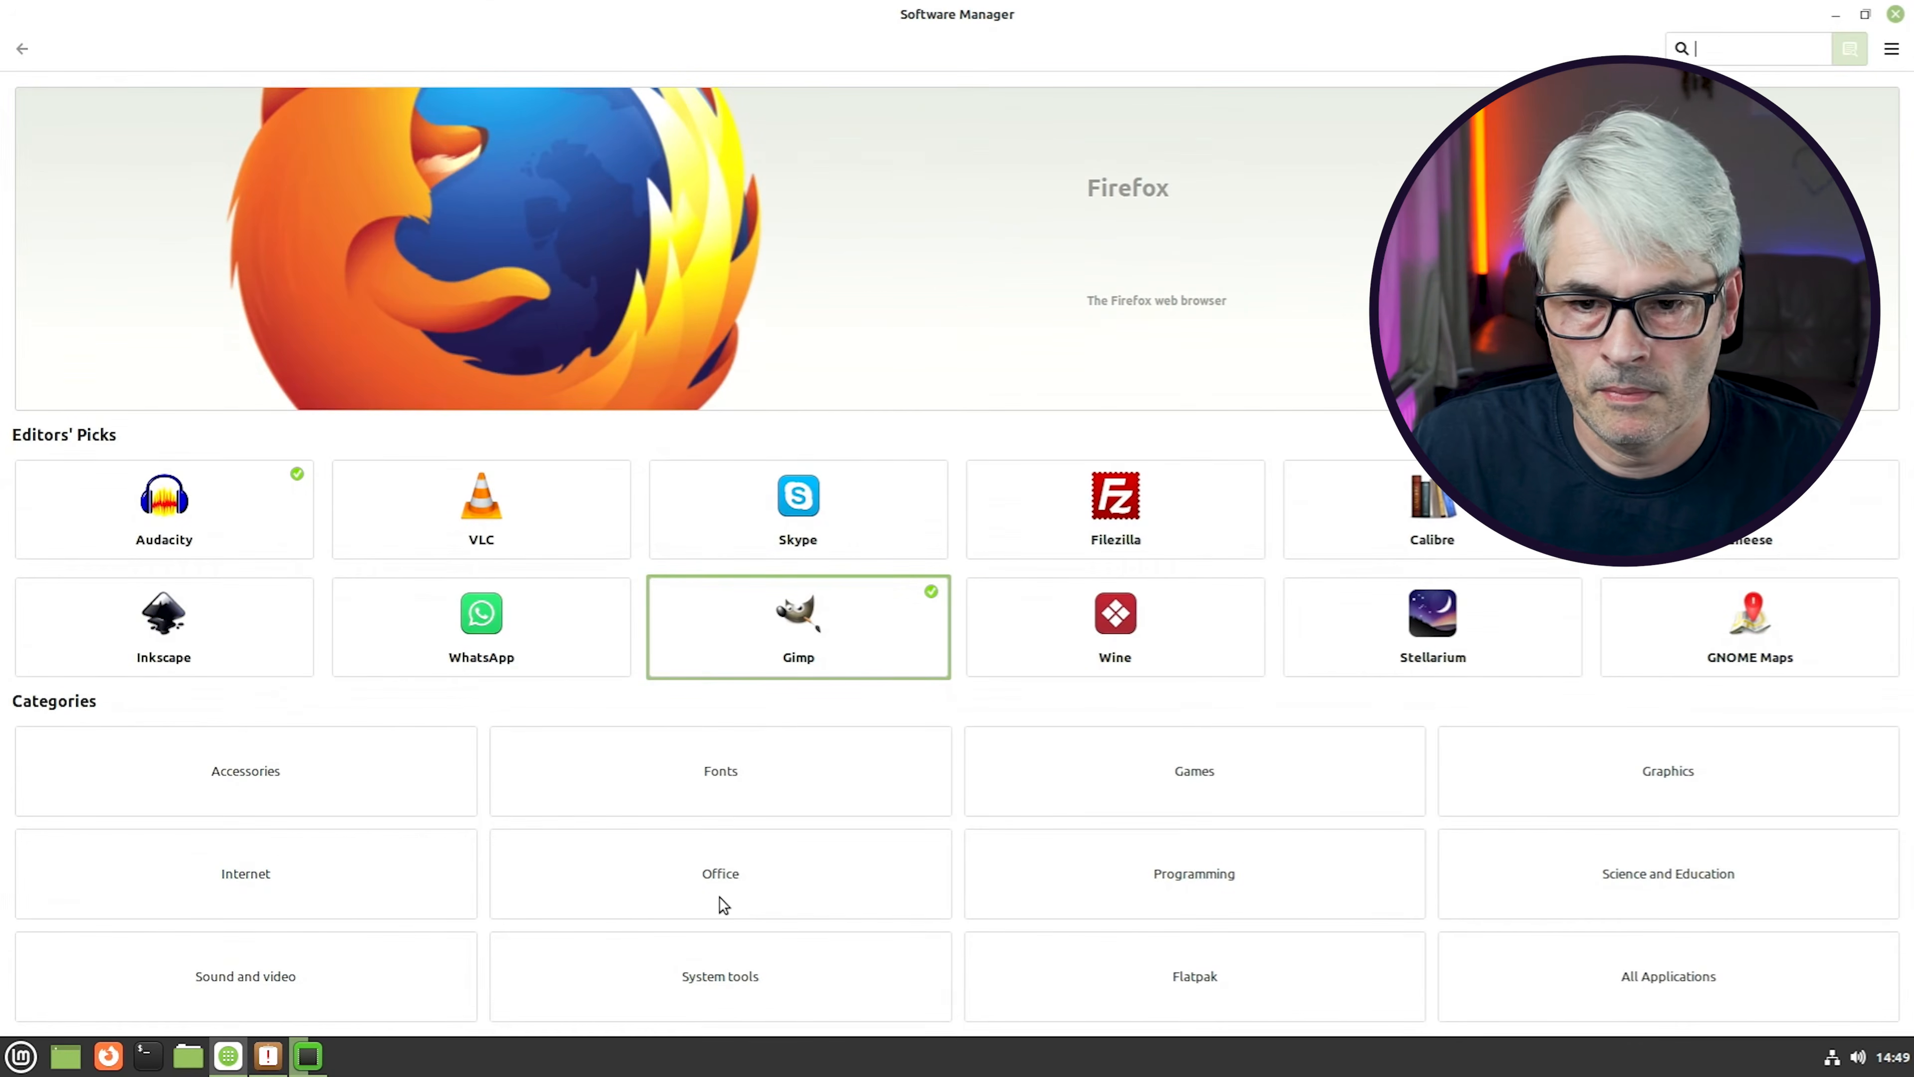
Look through the installed Preferences, Sound & Video and Office applications and launch LibreOffice Writer
{"action": "left_click", "coordinate": [22, 1058]}
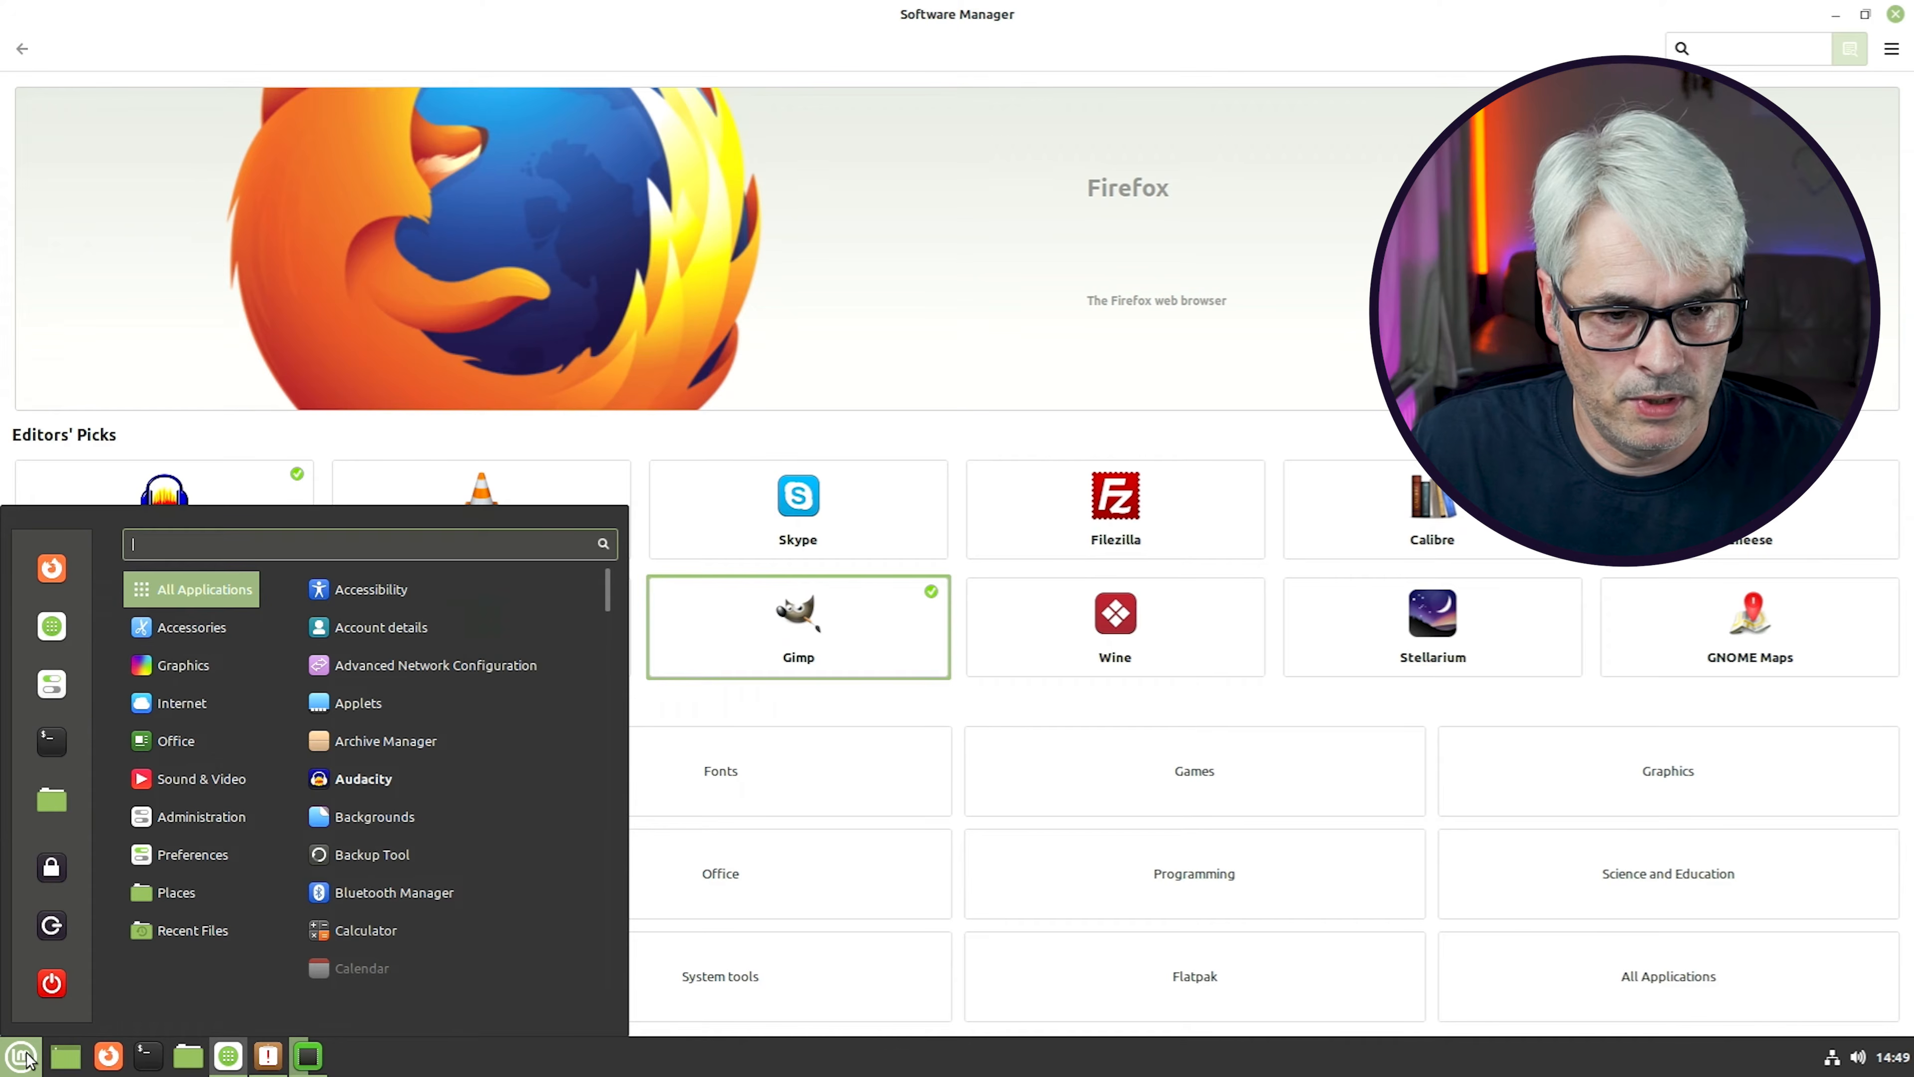
{"action": "mouse_move", "coordinate": [205, 852]}
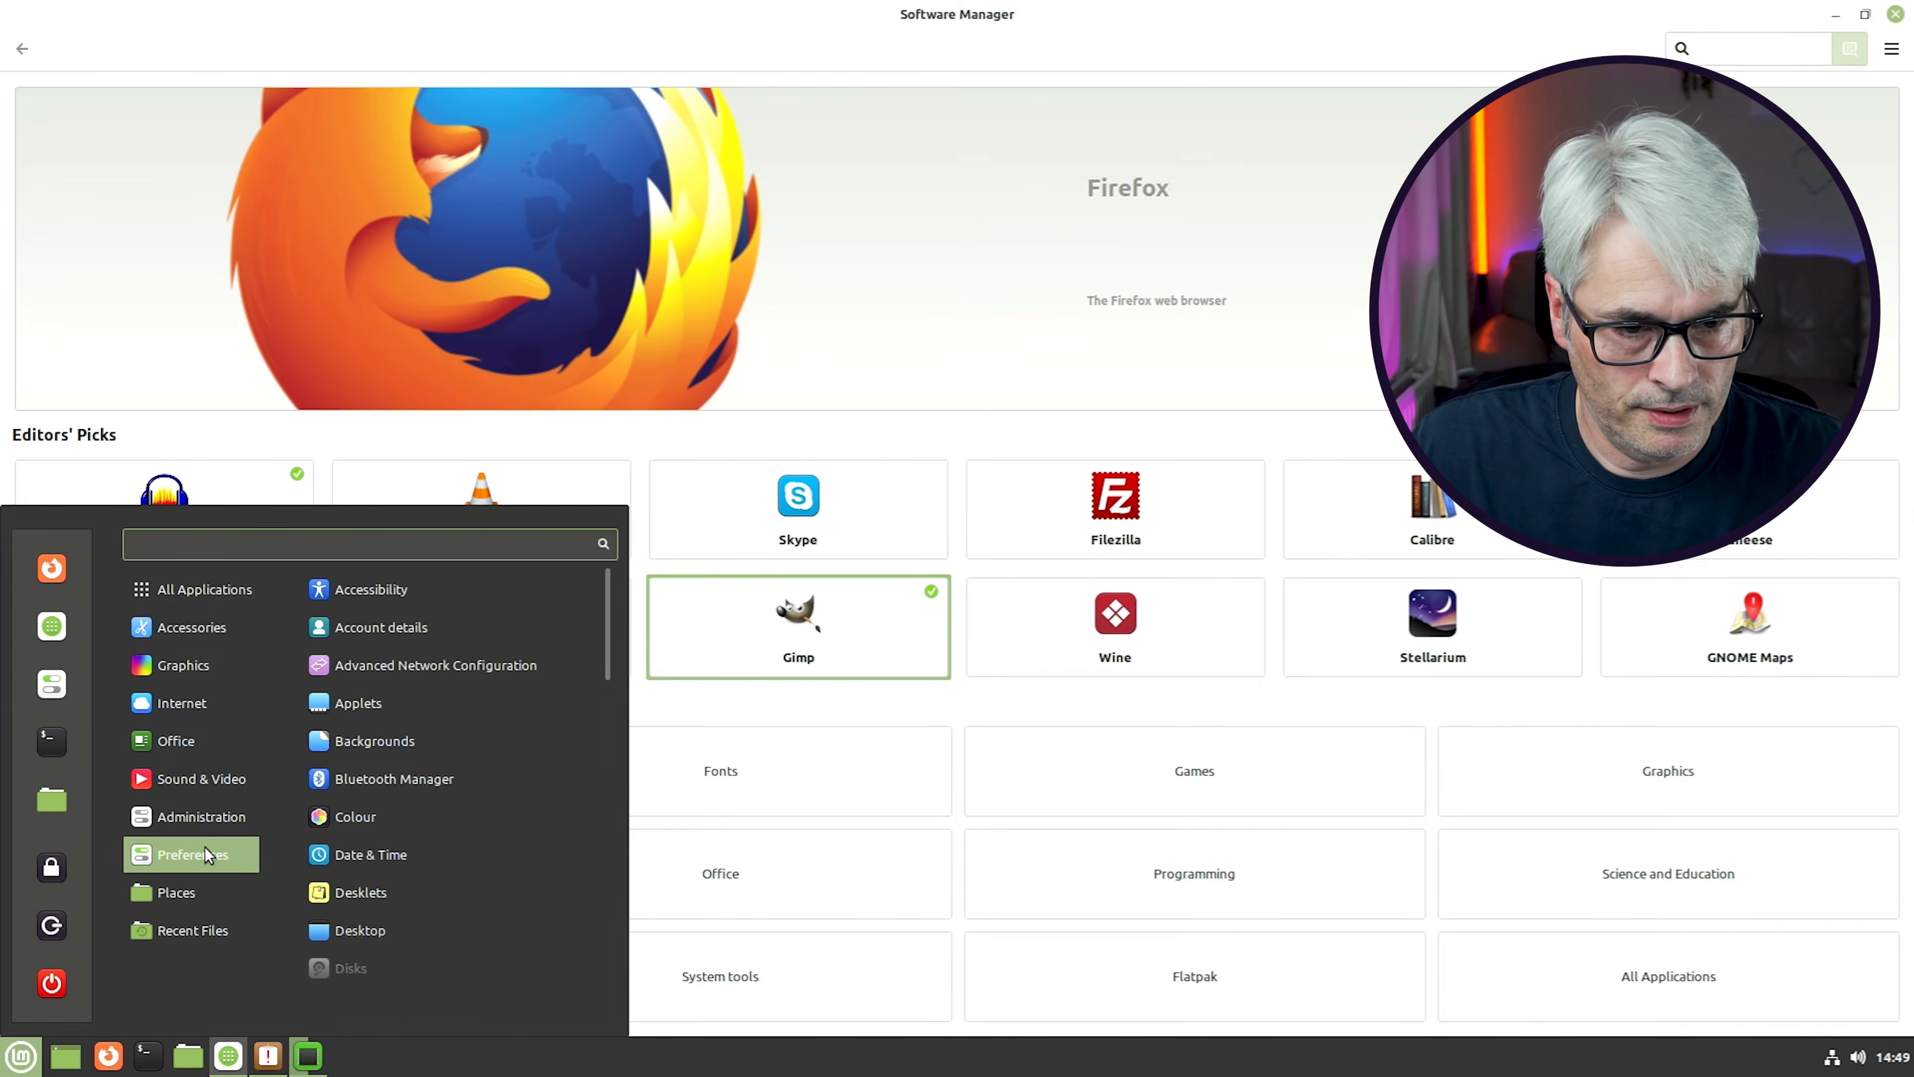
{"action": "mouse_move", "coordinate": [220, 787]}
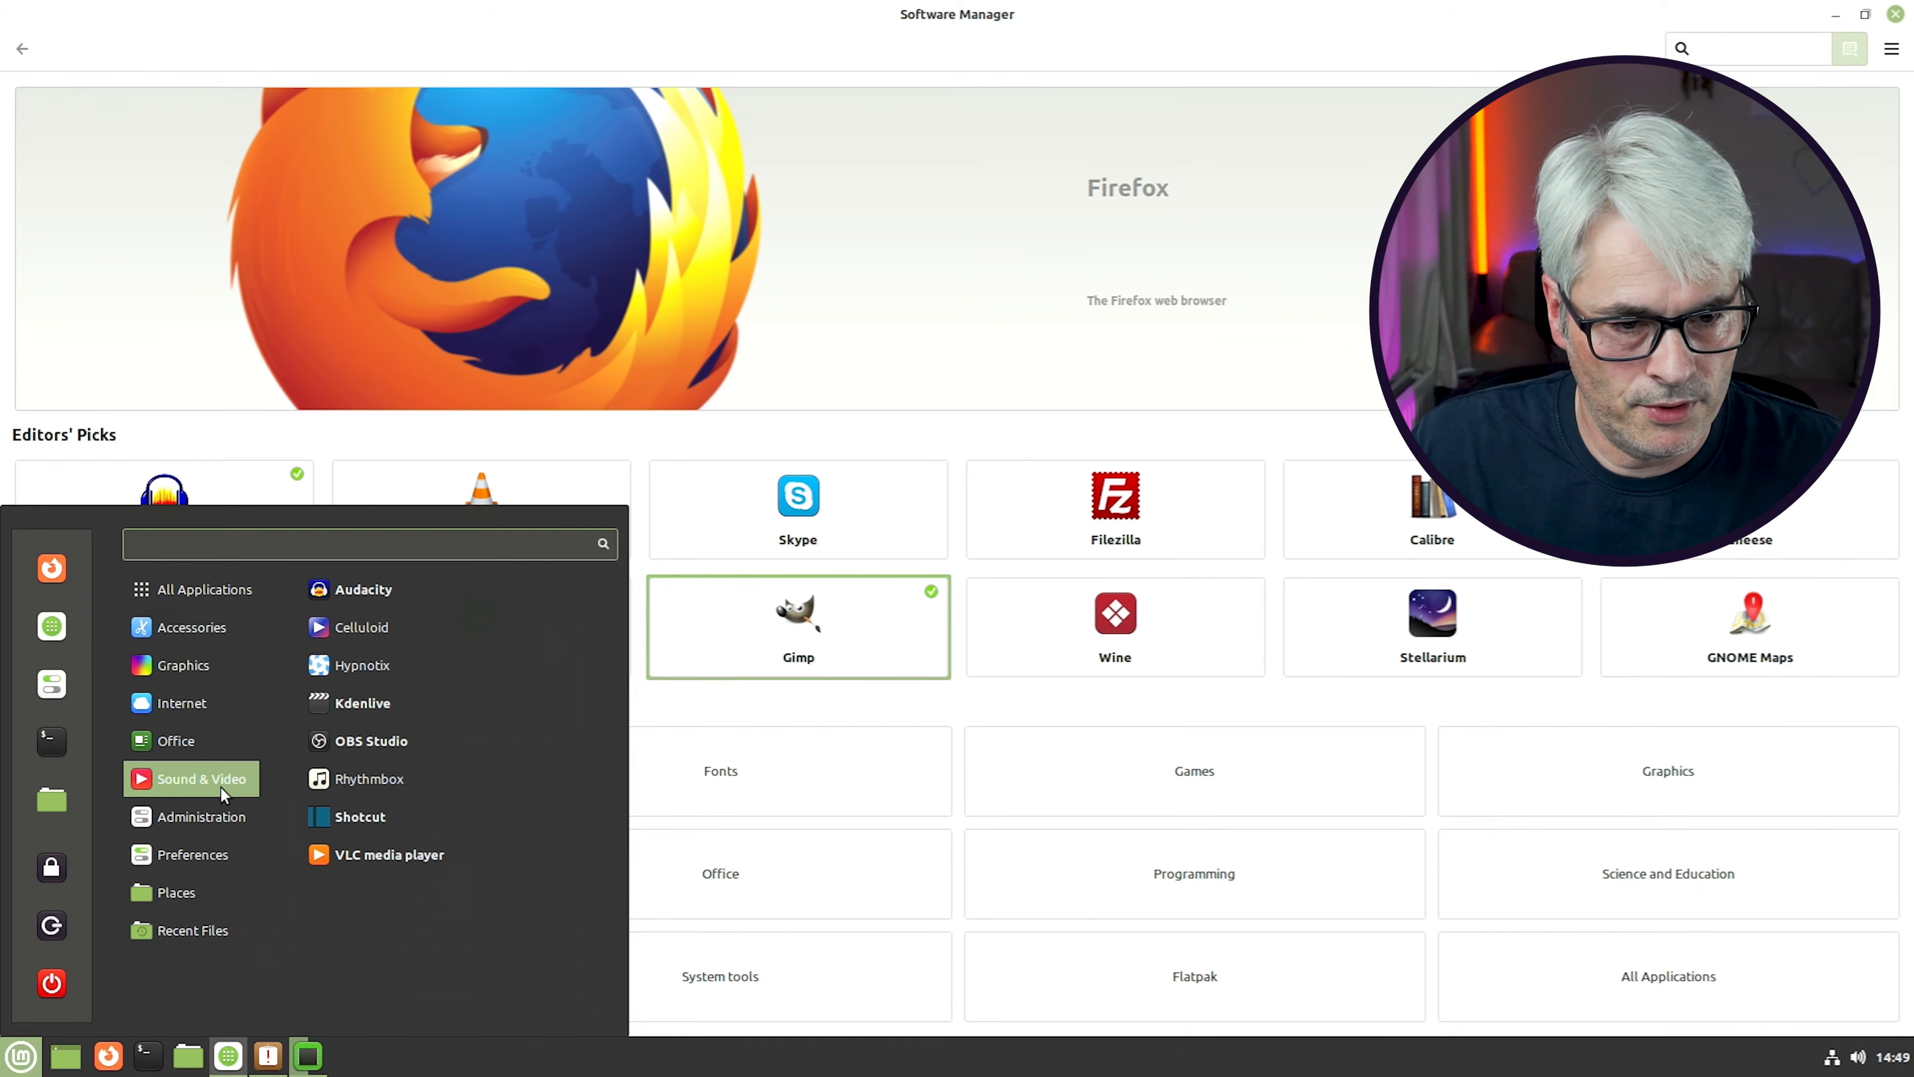
{"action": "mouse_move", "coordinate": [227, 746]}
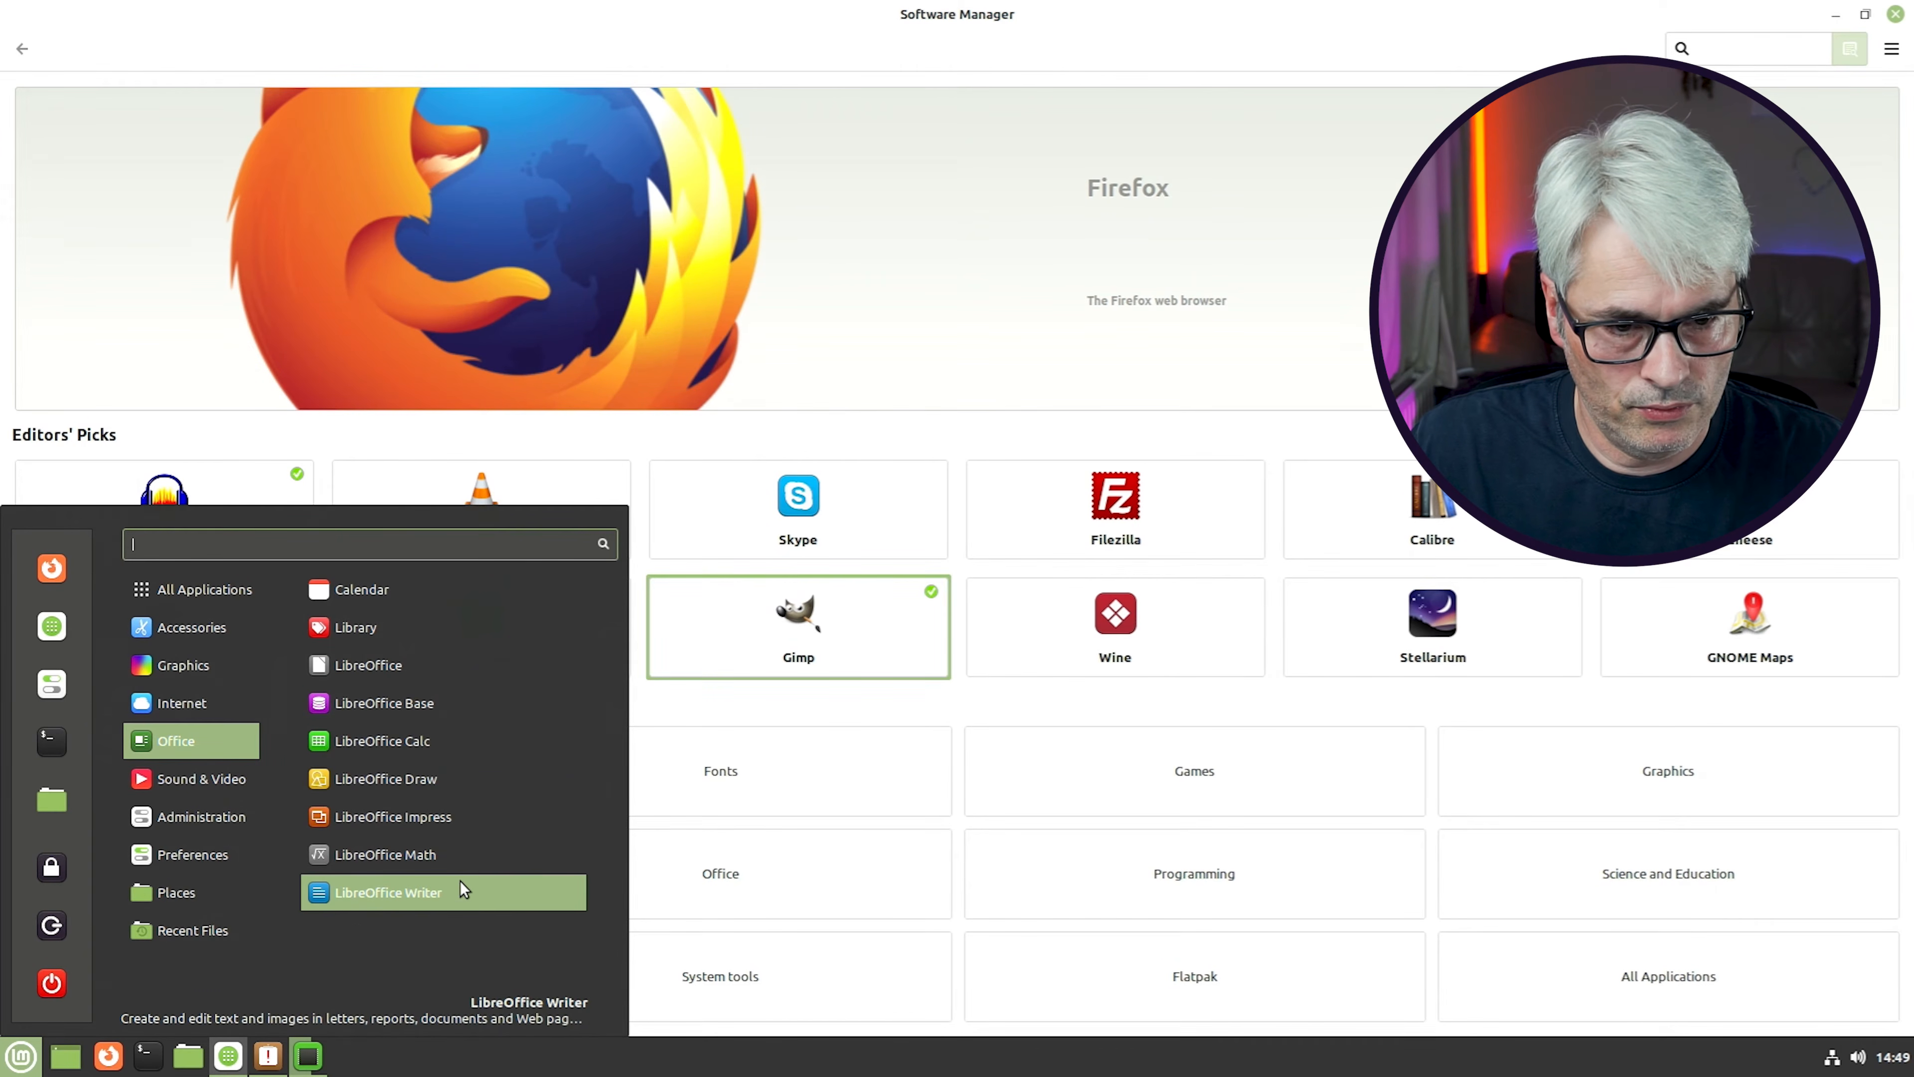
{"action": "left_click", "coordinate": [448, 890]}
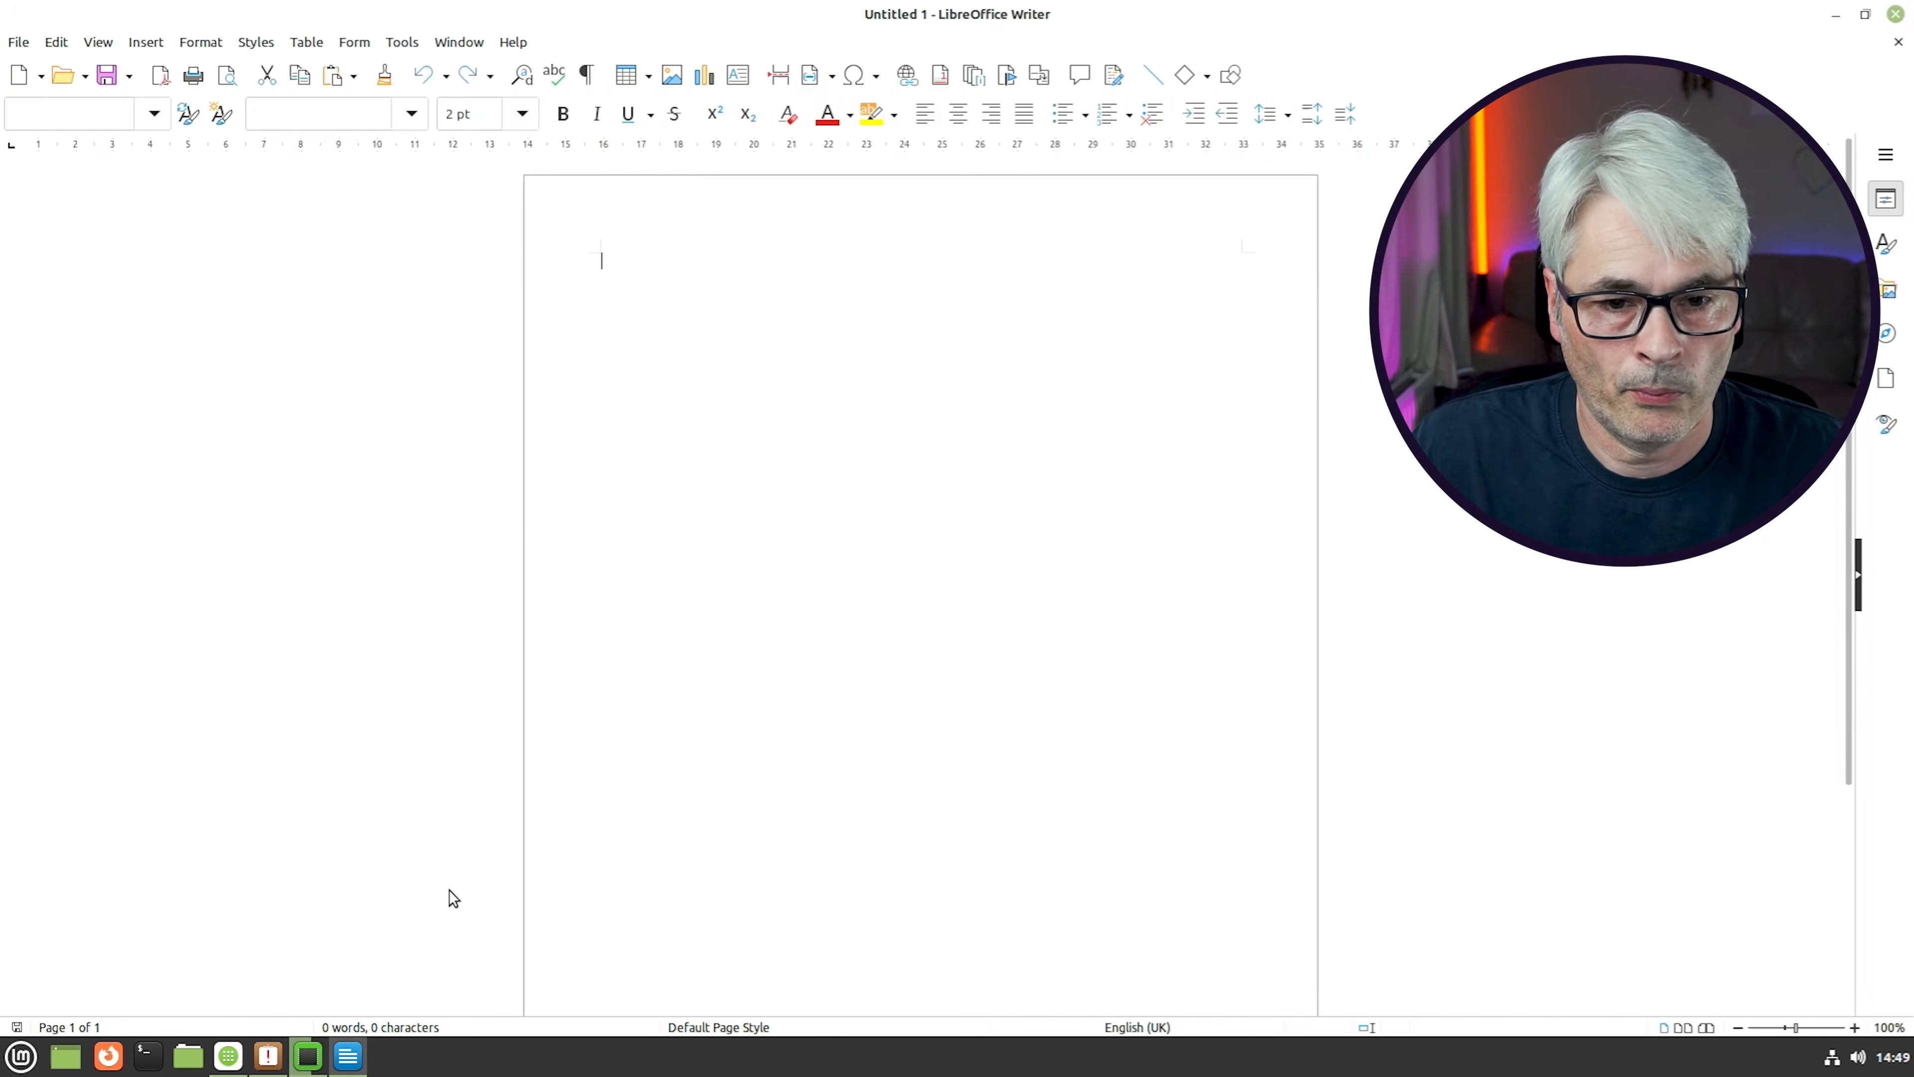
{"action": "left_click", "coordinate": [1199, 646]}
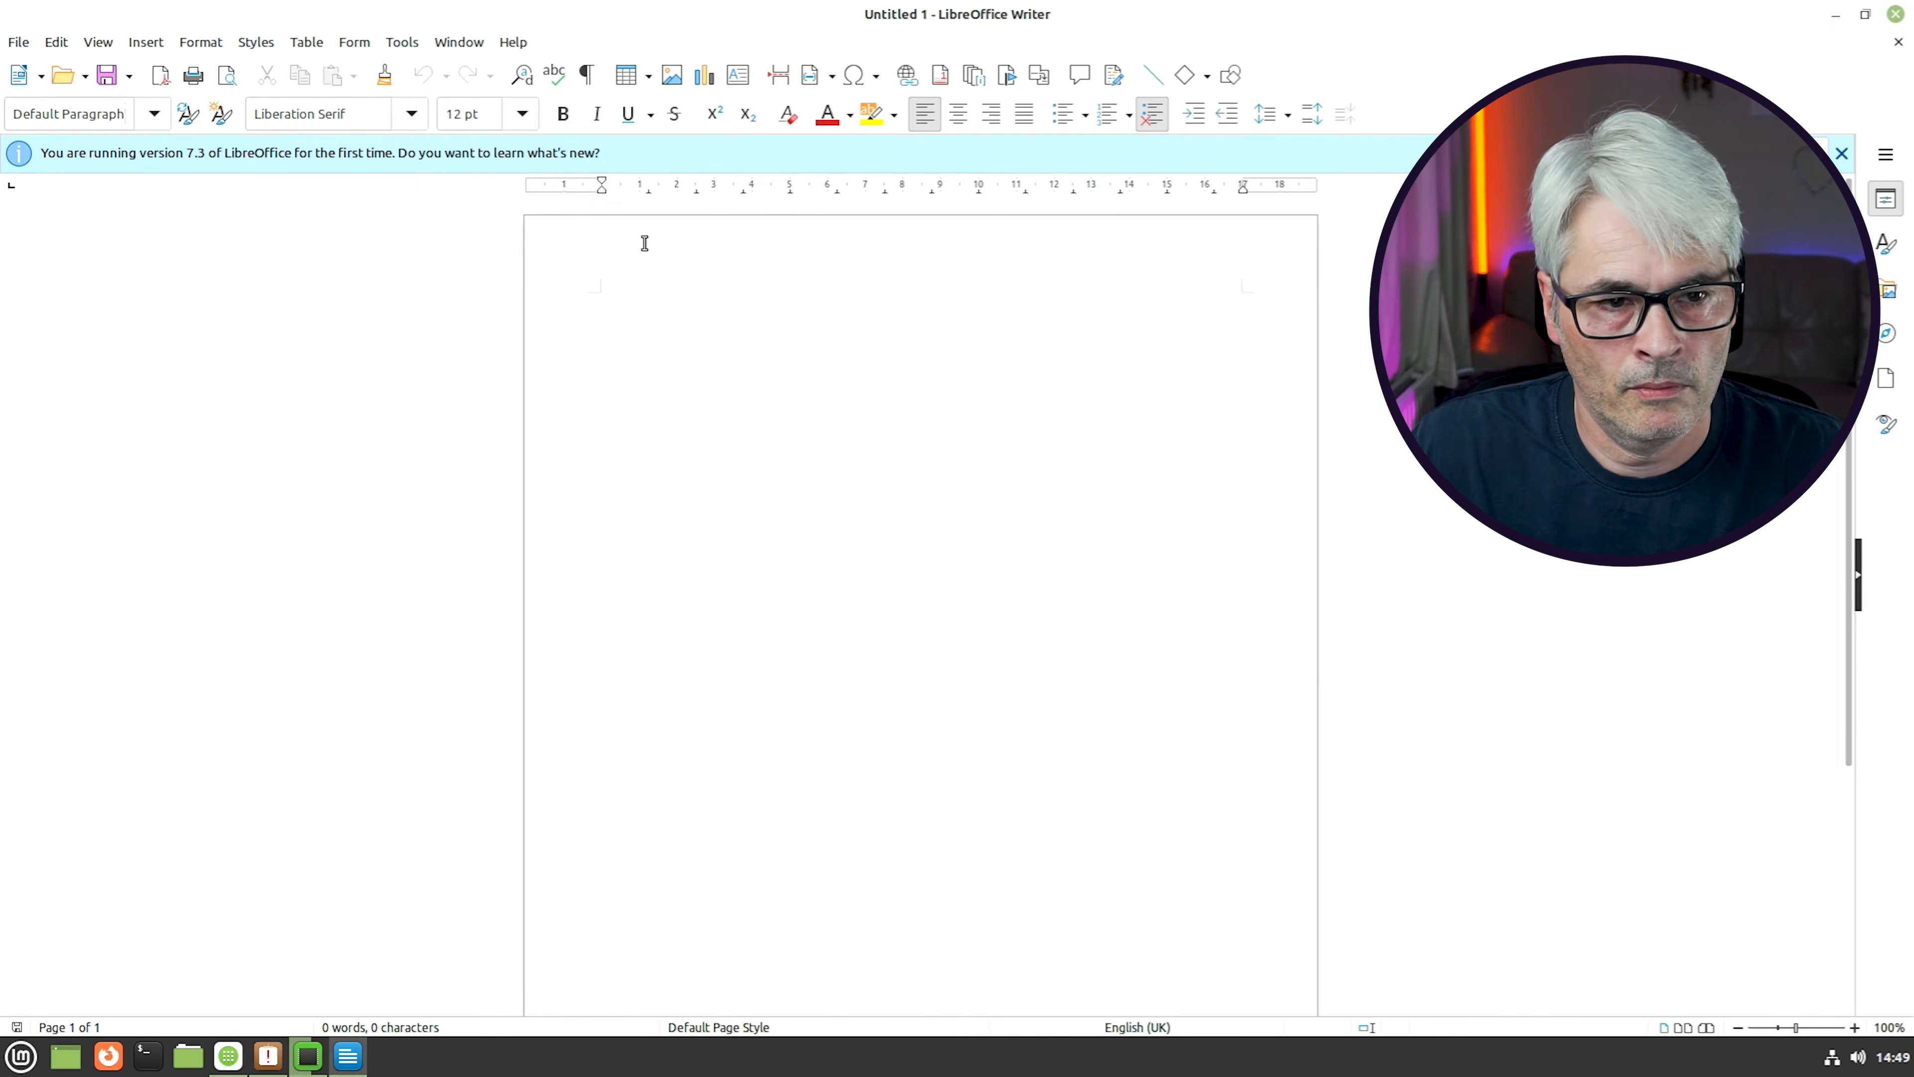
View LibreOffice's version information and its website, close both, and quit Writer
{"action": "left_click", "coordinate": [514, 44]}
{"action": "left_click", "coordinate": [574, 379]}
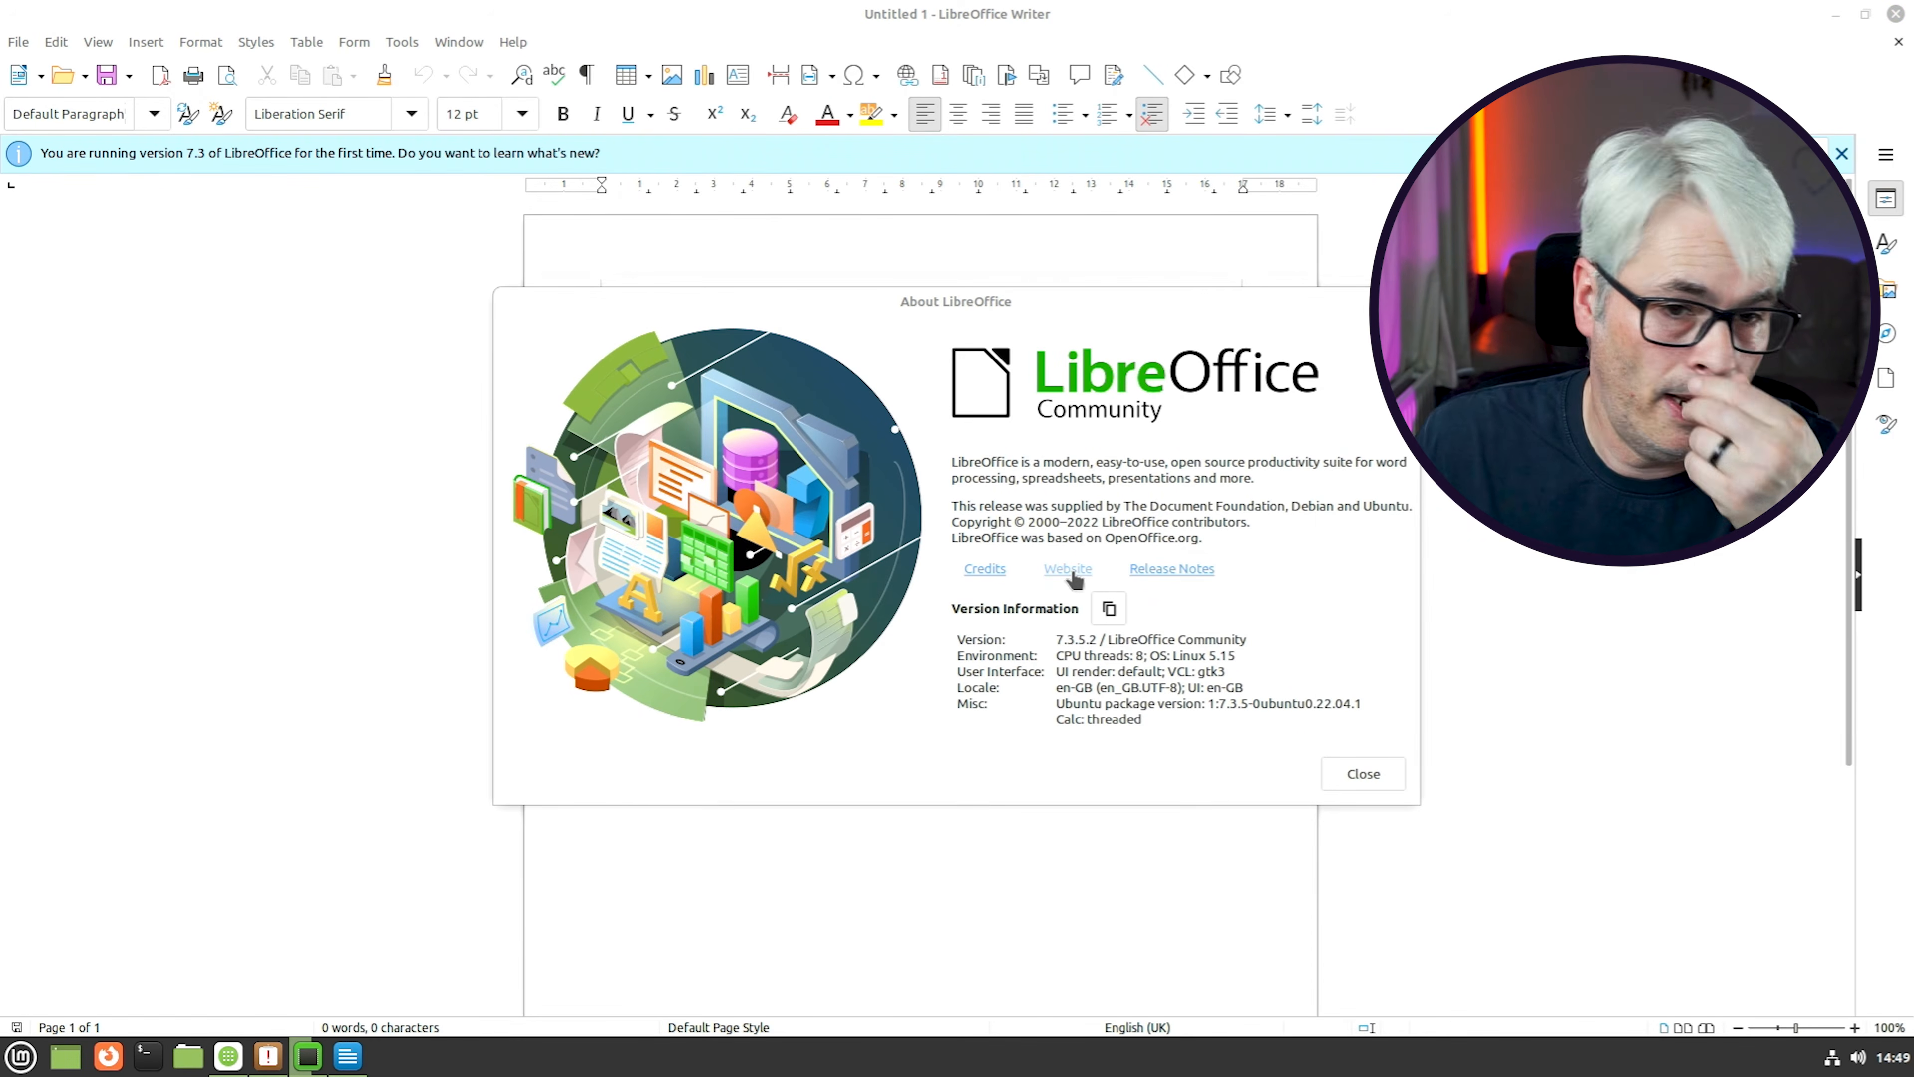
{"action": "left_click", "coordinate": [1067, 569]}
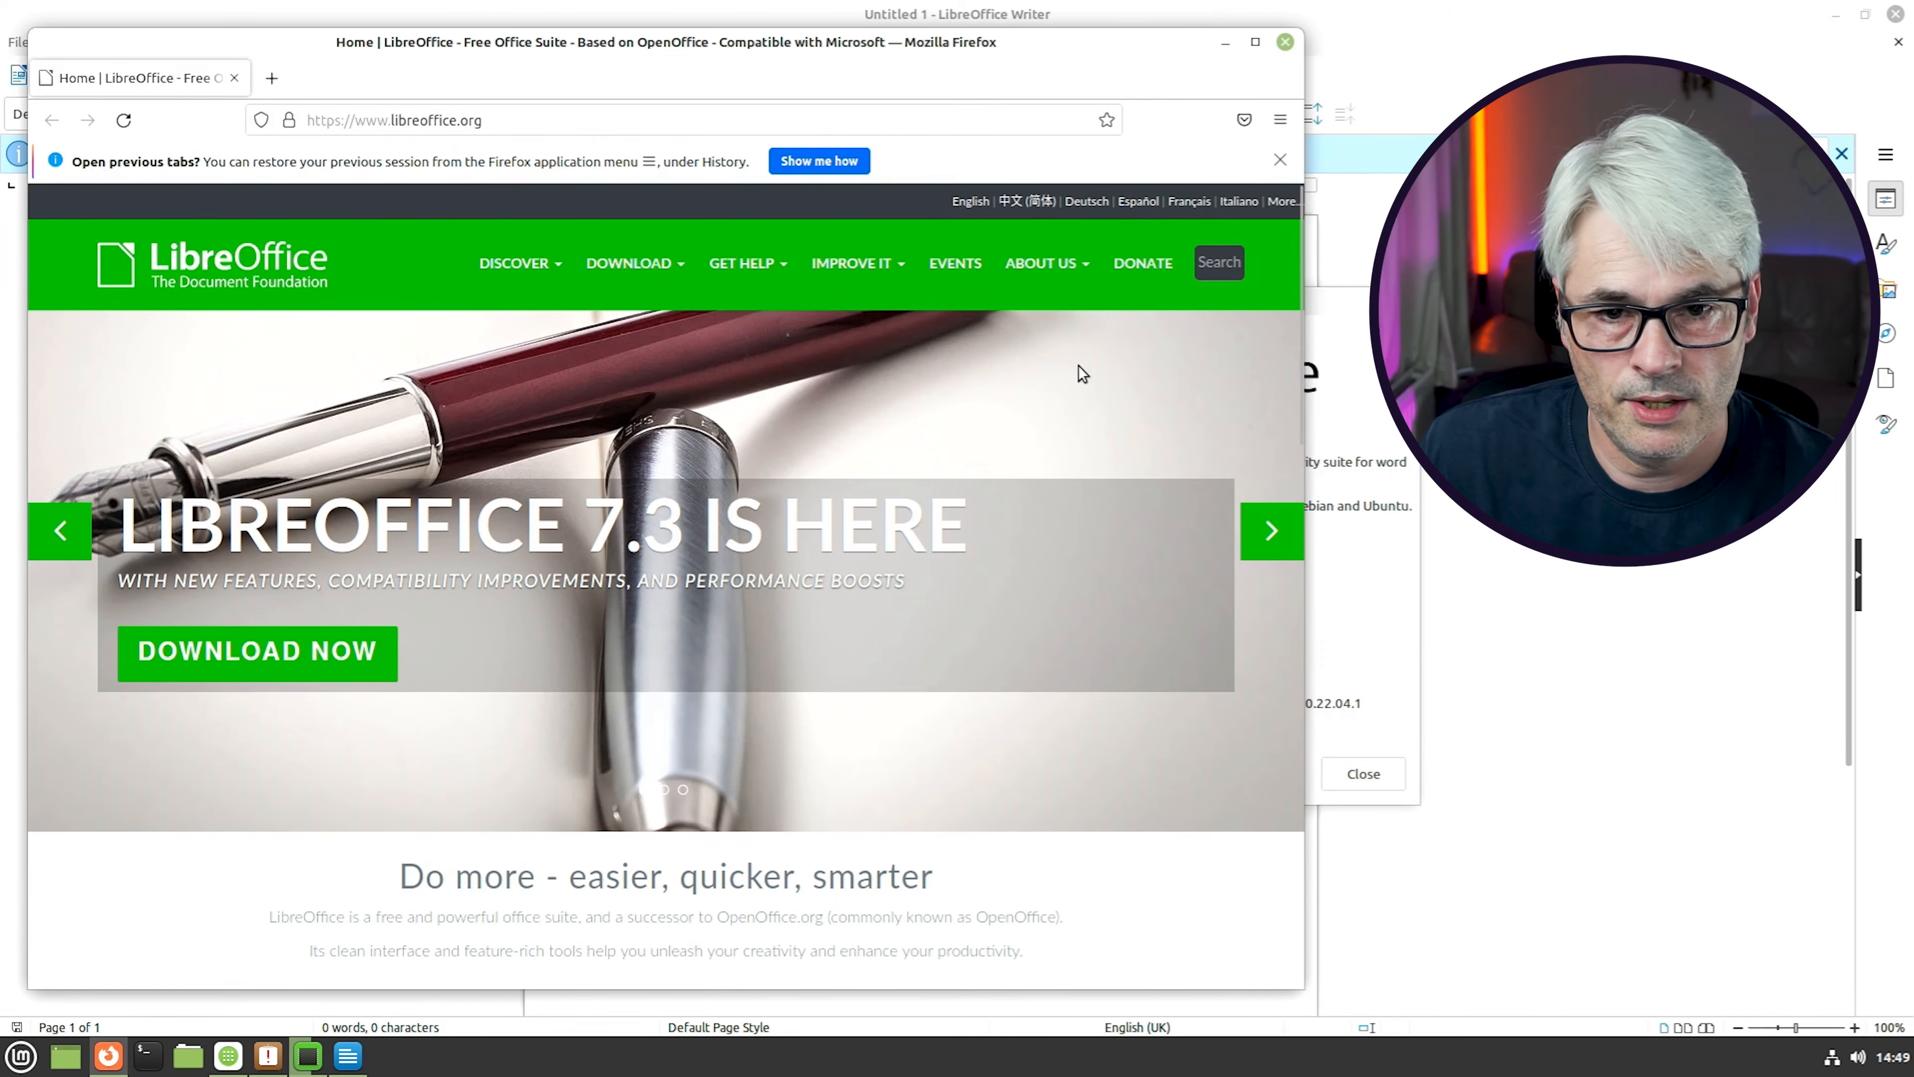
{"action": "left_click", "coordinate": [1286, 43]}
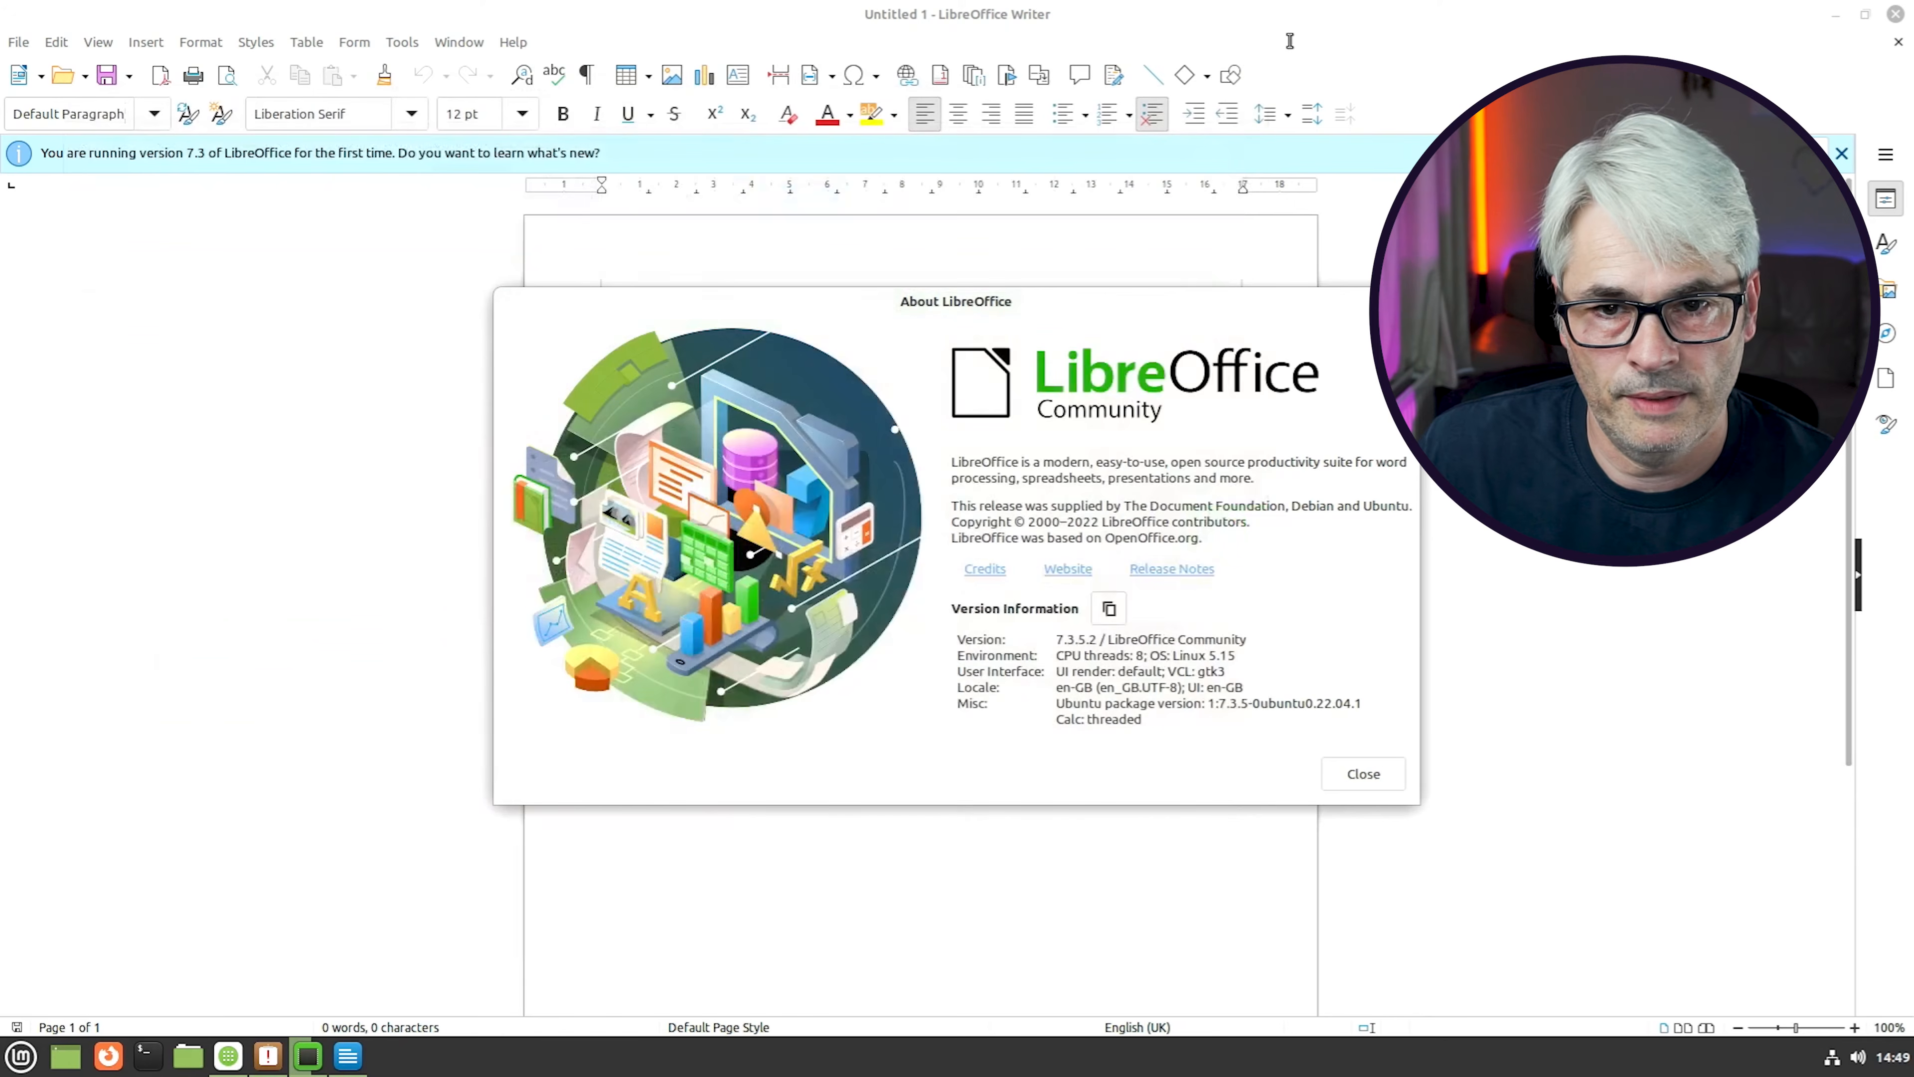
{"action": "left_click", "coordinate": [1369, 784]}
{"action": "key", "text": "ctrl+q"}
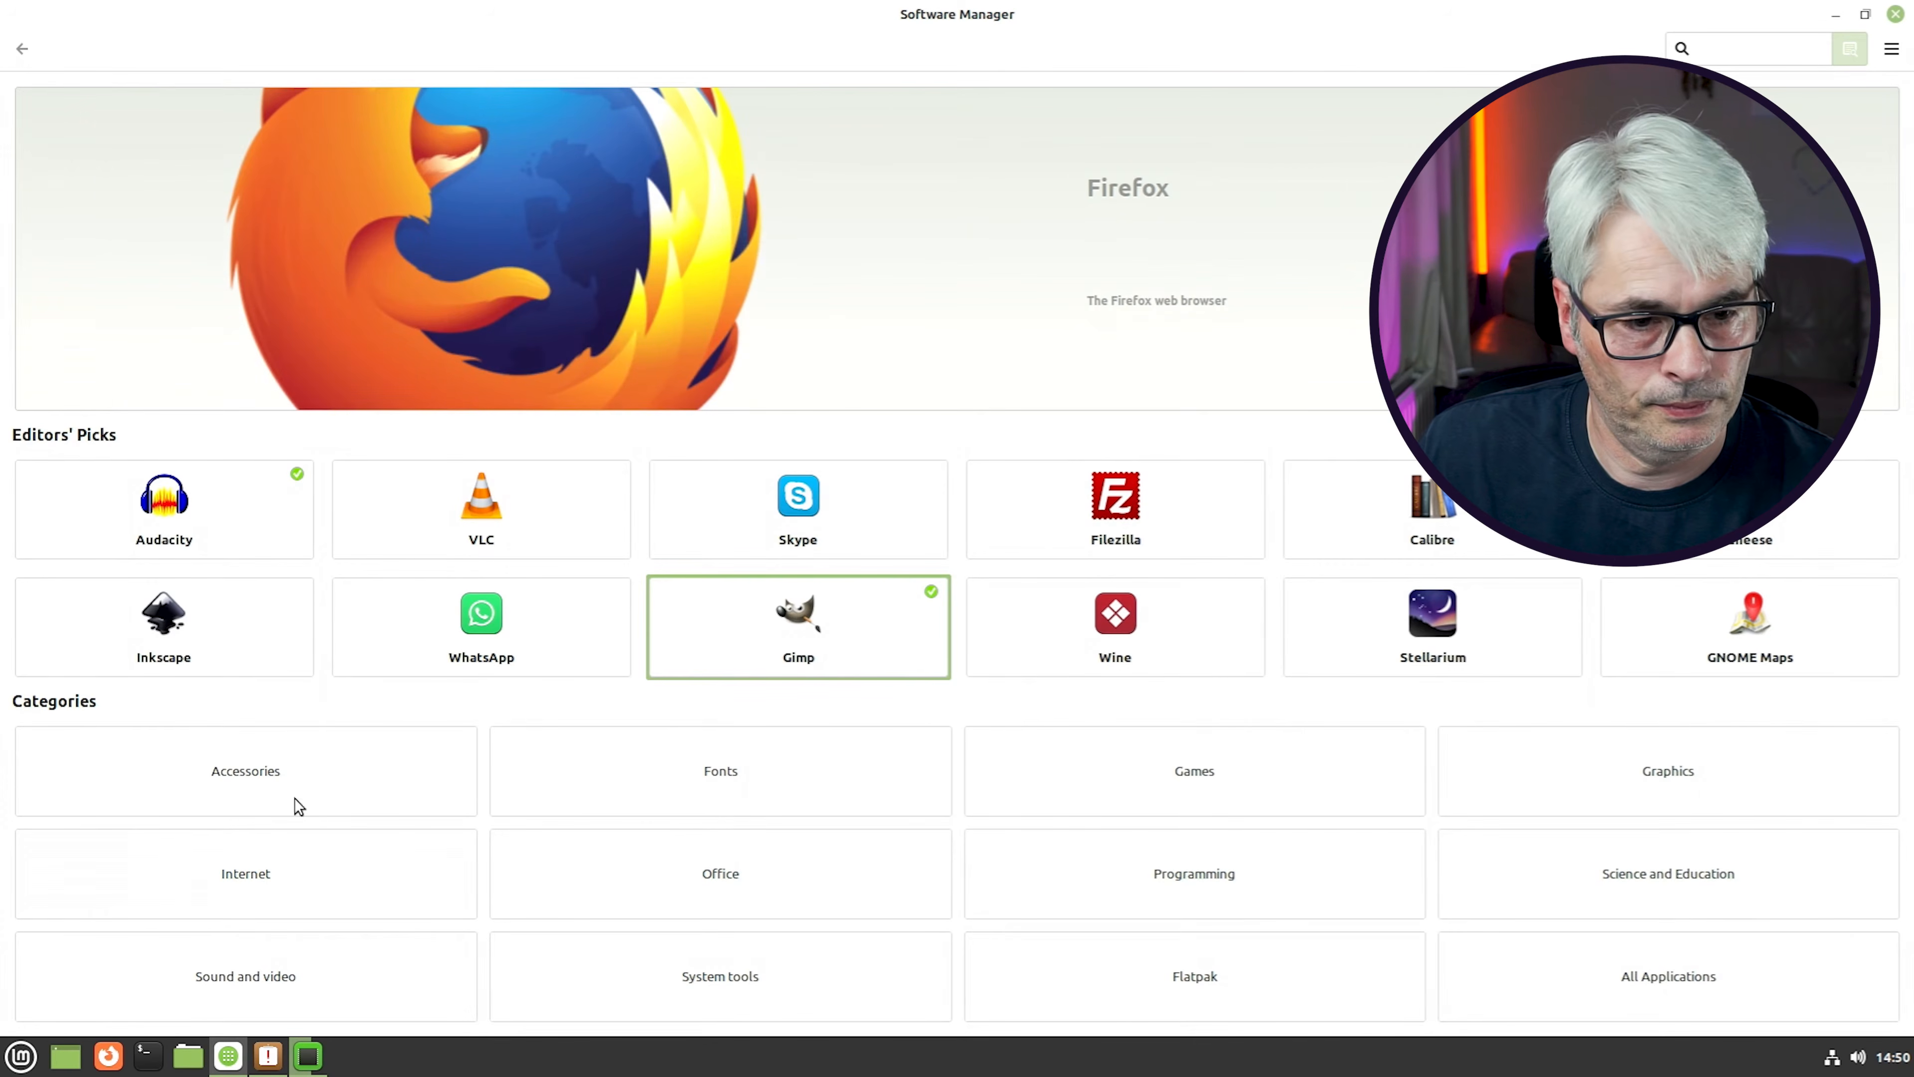
Close the Software Manager and System Reports, and move the Driver Manager window aside
{"action": "left_click", "coordinate": [1756, 48]}
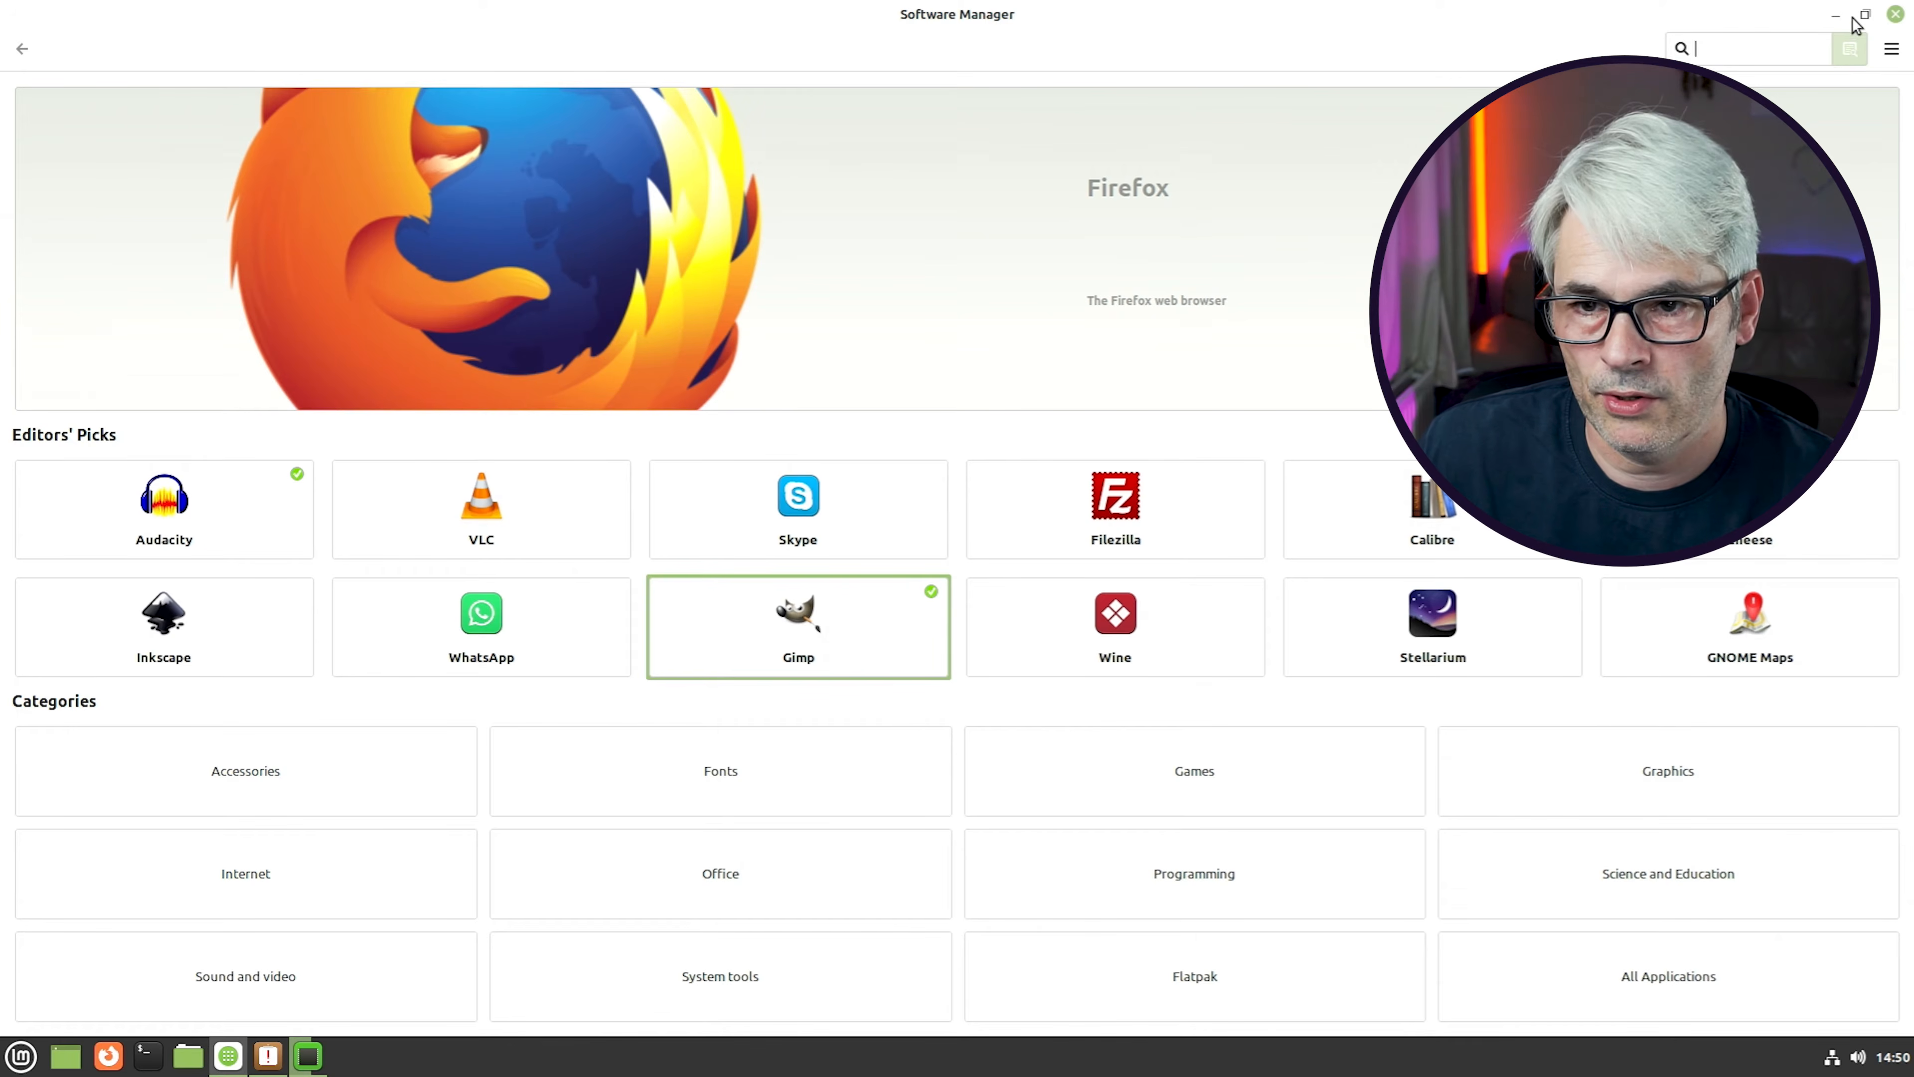
{"action": "left_click", "coordinate": [1894, 14]}
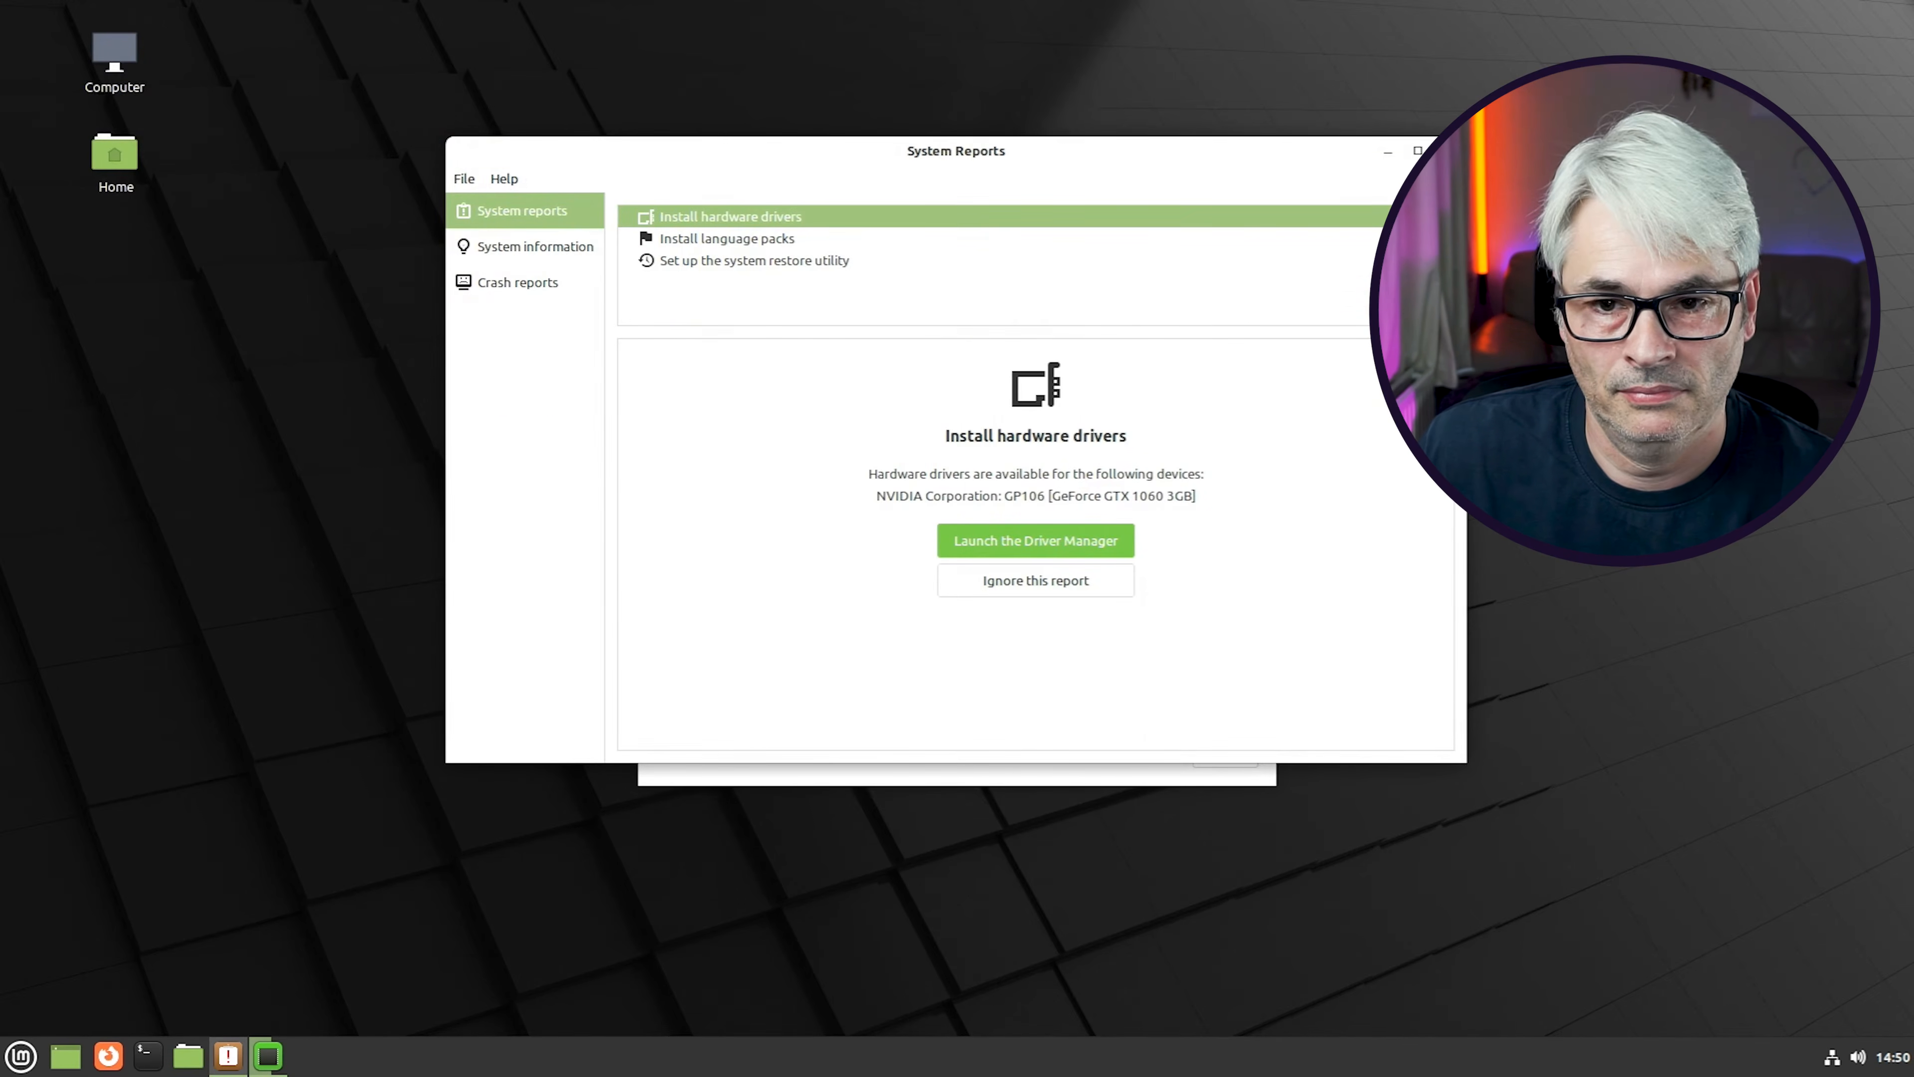
{"action": "left_click", "coordinate": [1447, 150]}
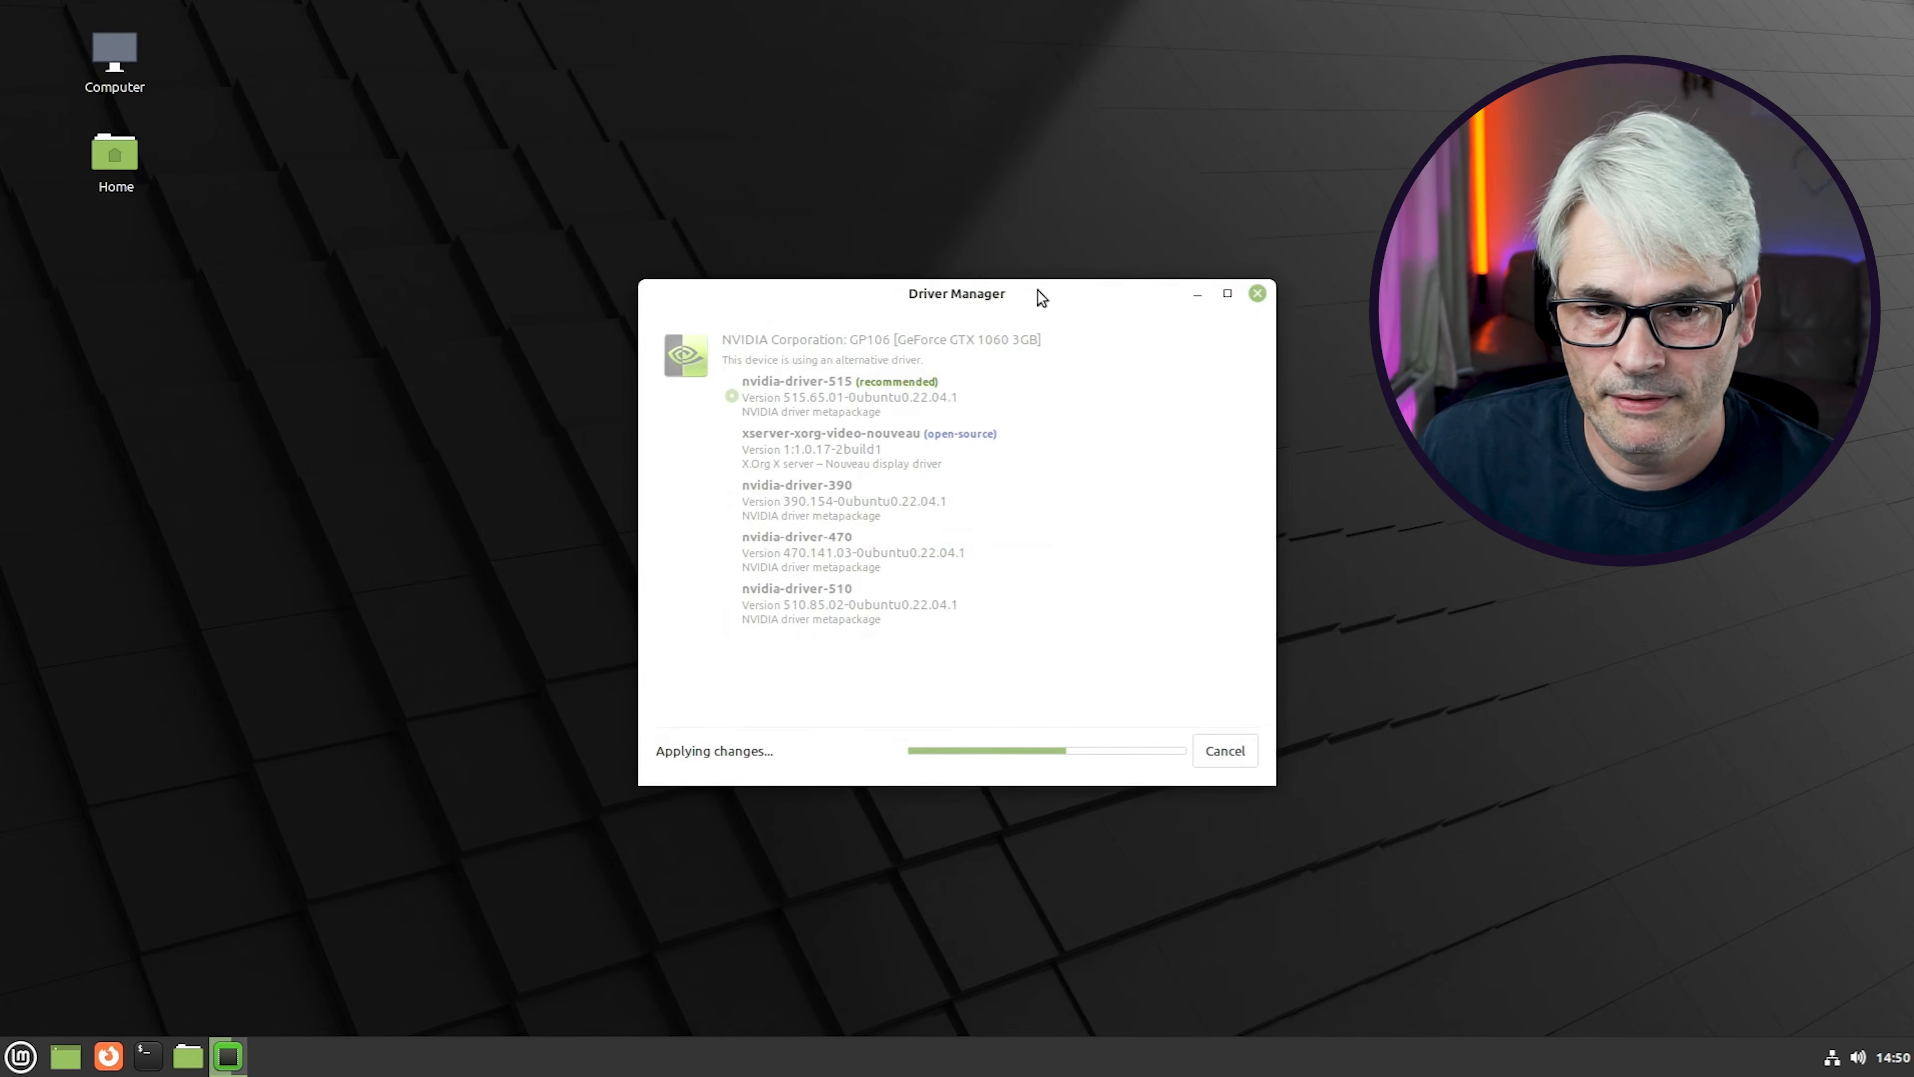
{"action": "left_click_drag", "start_coordinate": [1038, 296], "coordinate": [1166, 264]}
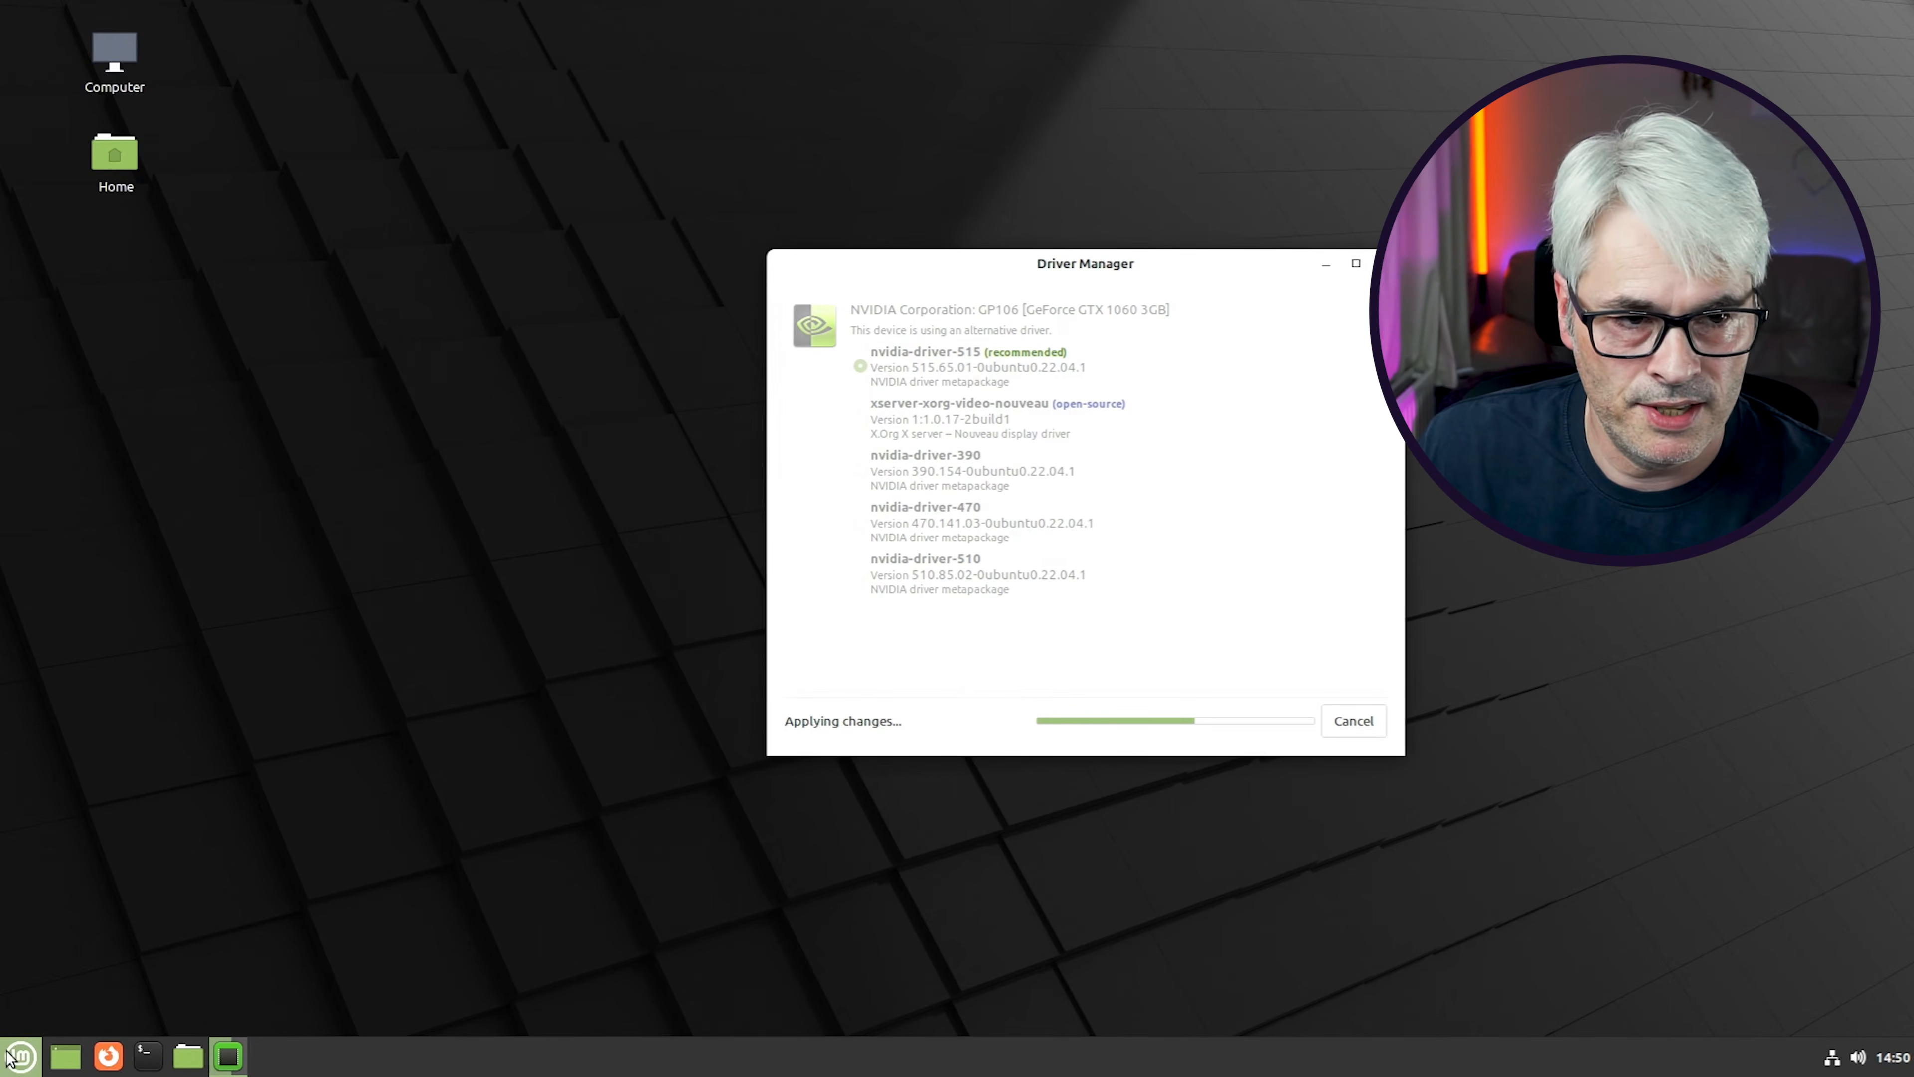
Look through the Accessories, Graphics and Internet applications, and launch Thunderbird Mail to view its account setup before closing it
{"action": "left_click", "coordinate": [21, 1056]}
{"action": "mouse_move", "coordinate": [229, 623]}
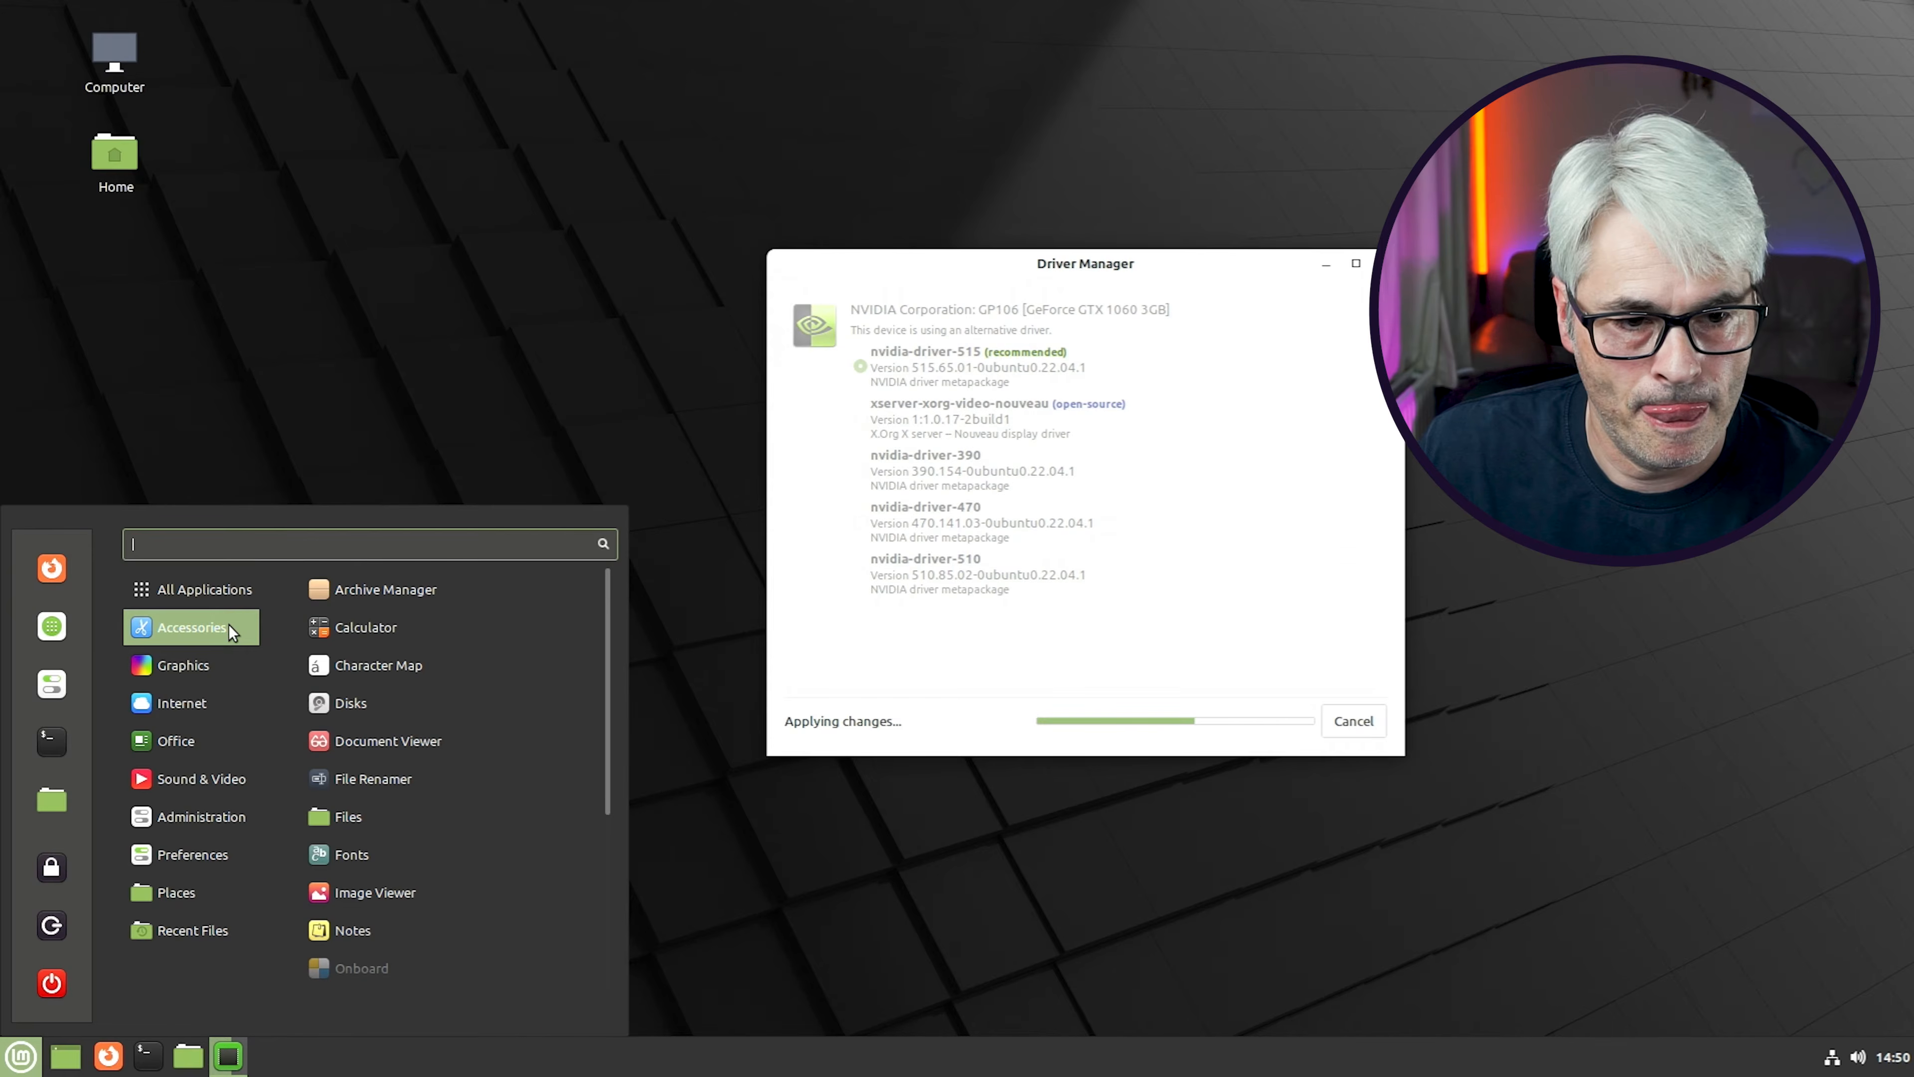
{"action": "scroll", "coordinate": [390, 746], "scroll_direction": "down", "scroll_amount": 3}
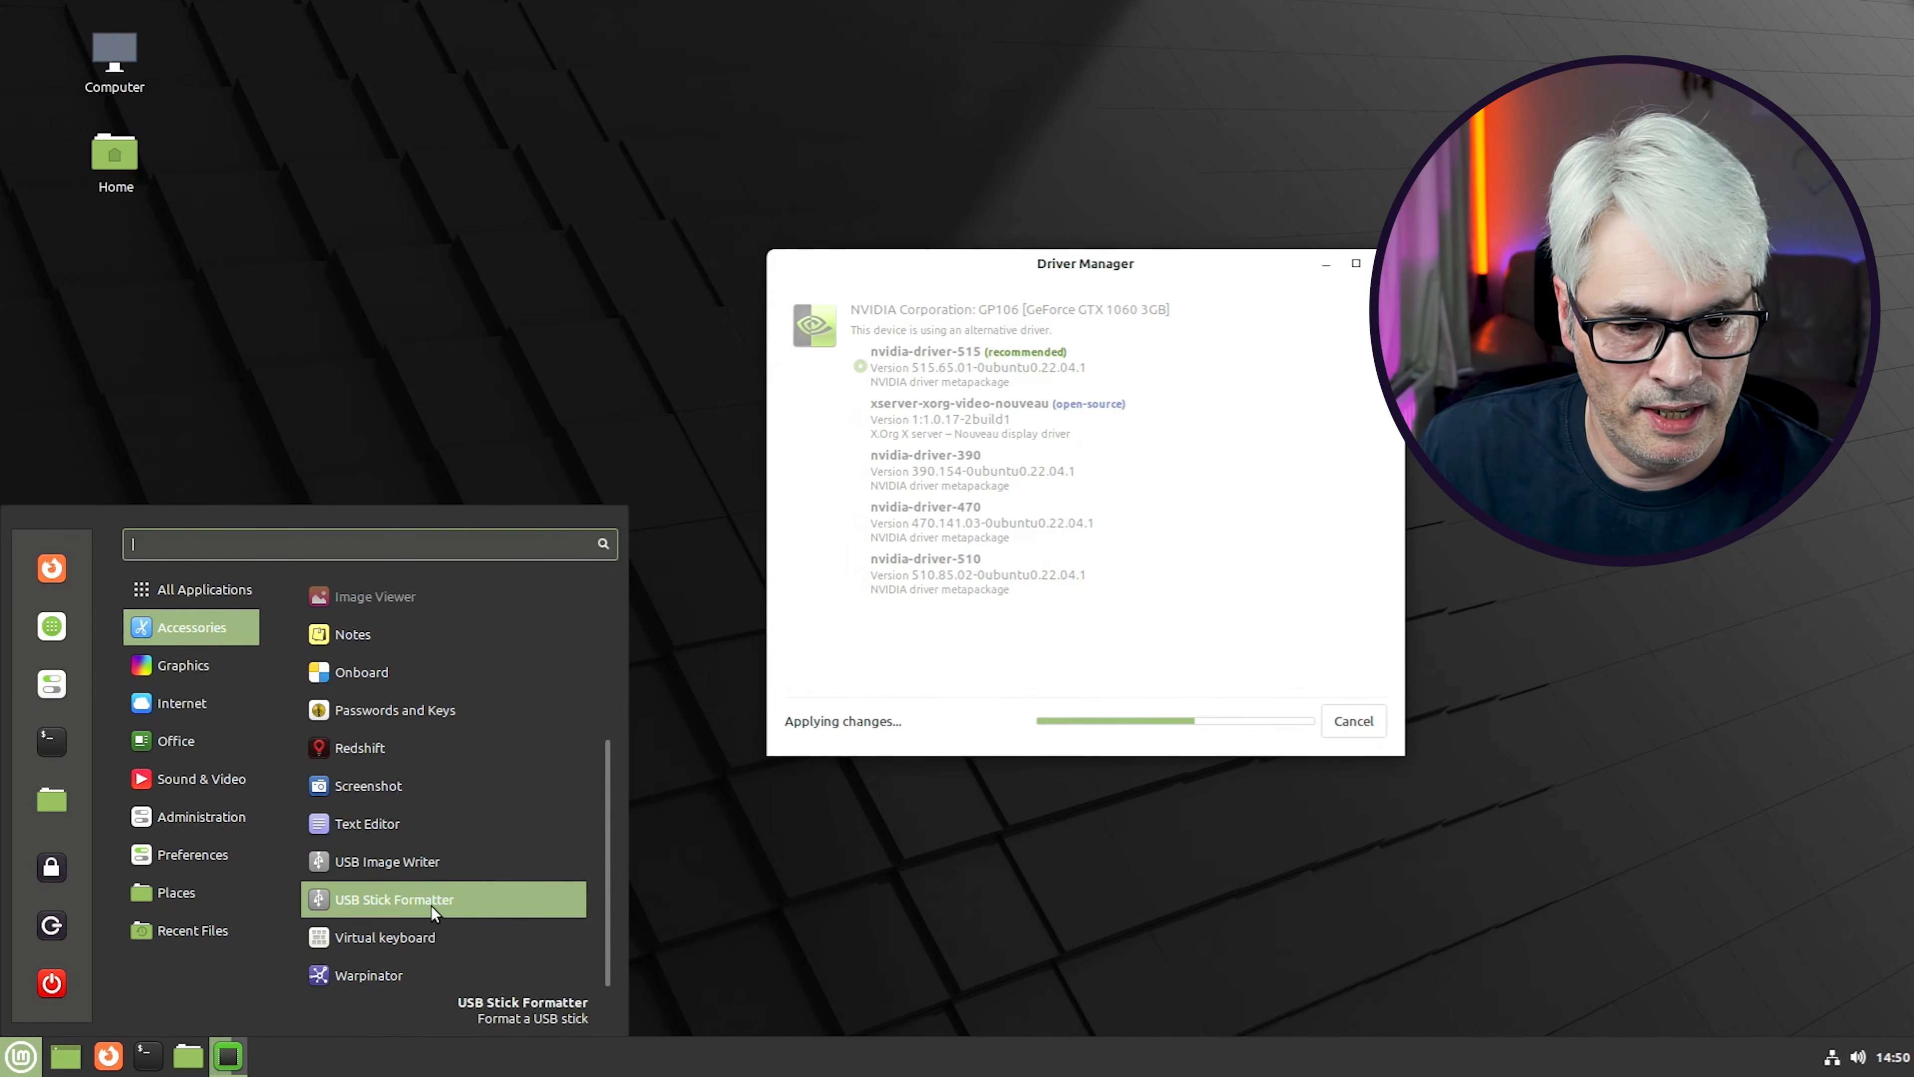
{"action": "mouse_move", "coordinate": [211, 664]}
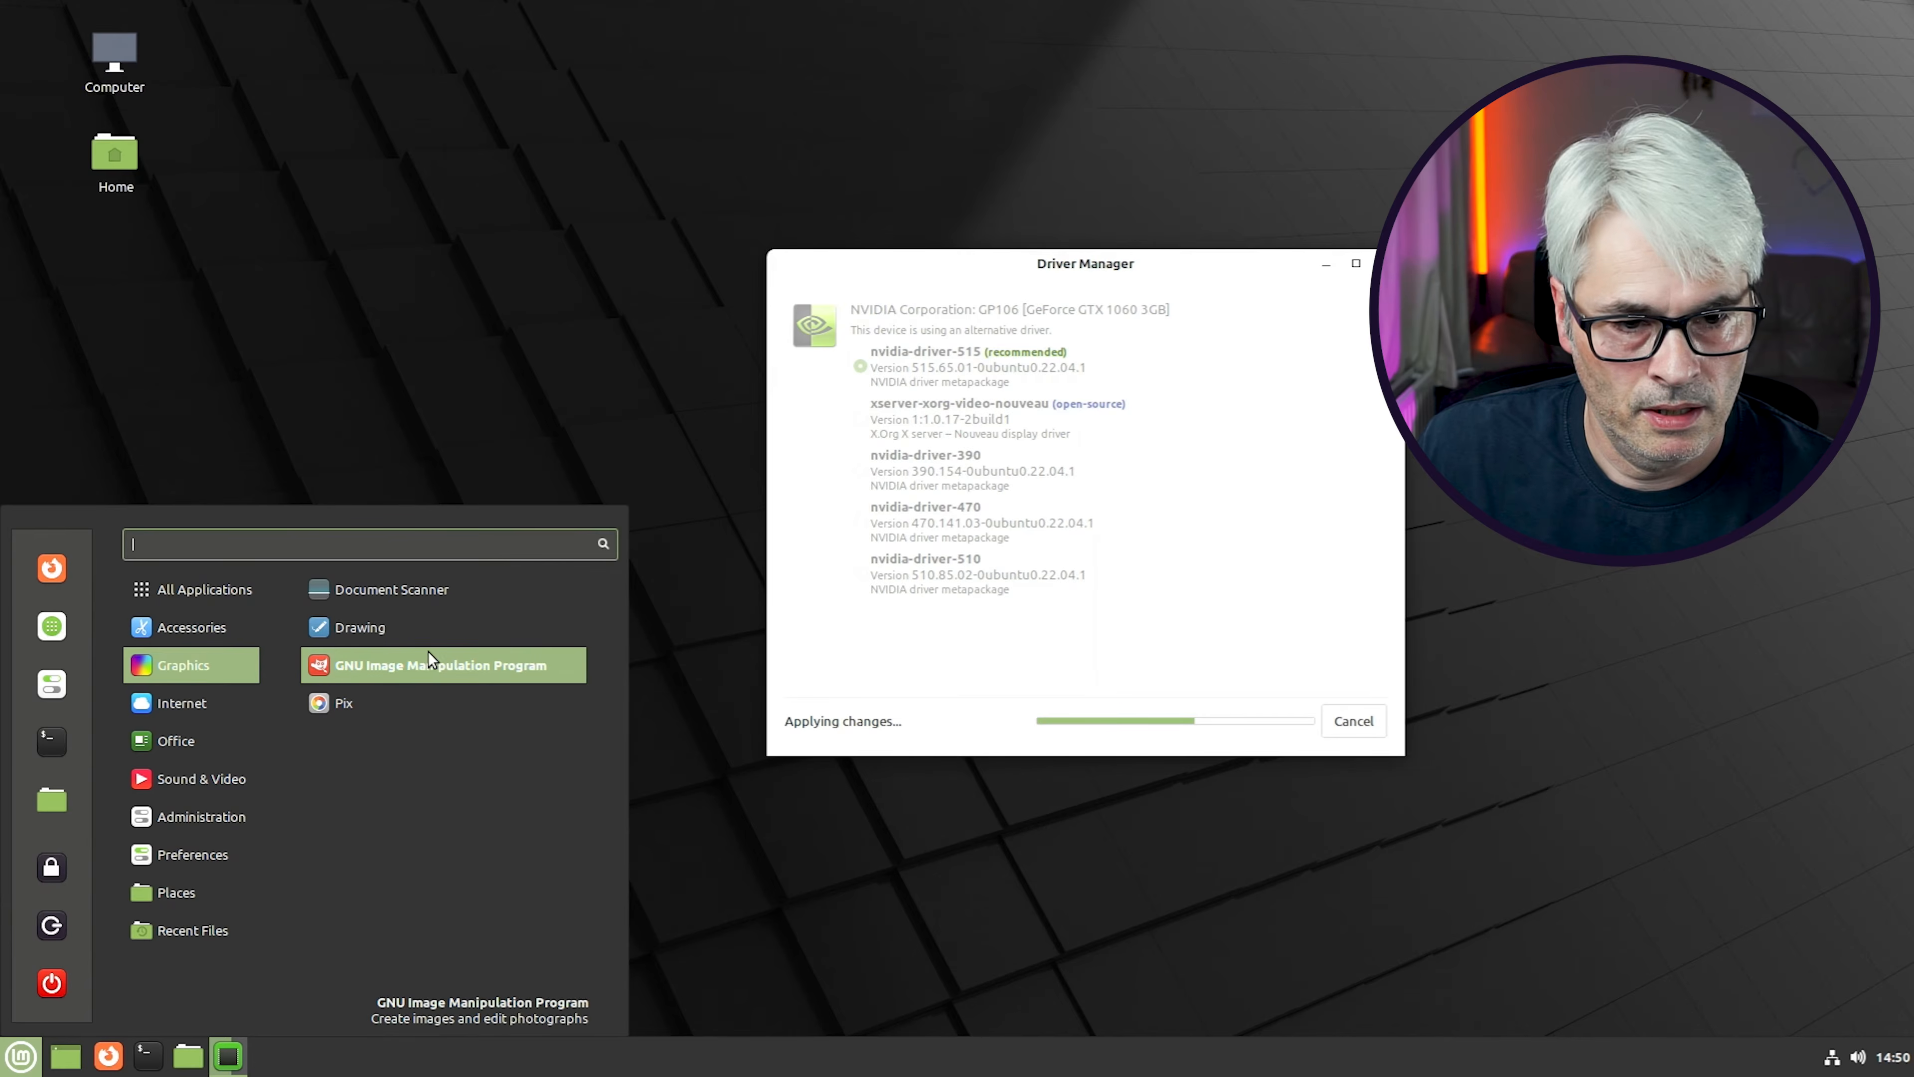
{"action": "mouse_move", "coordinate": [216, 702]}
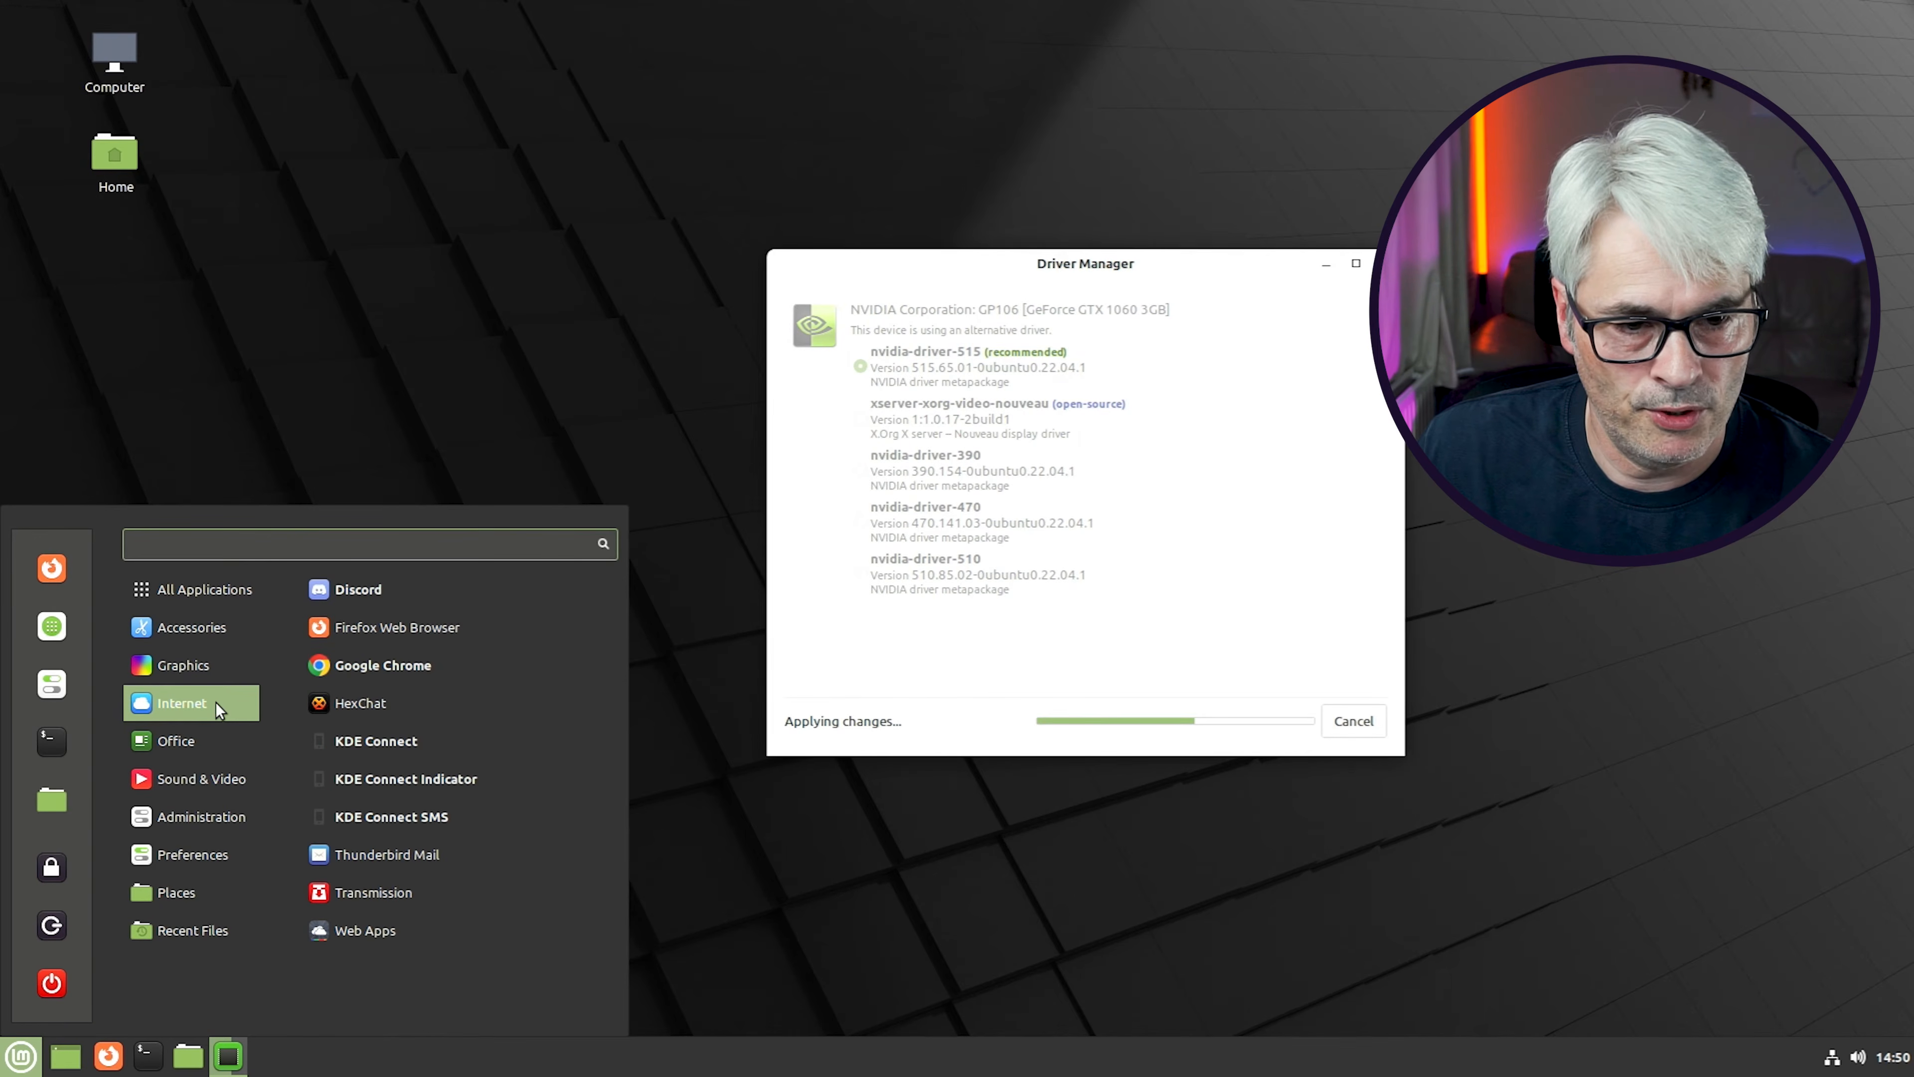
{"action": "left_click", "coordinate": [376, 845]}
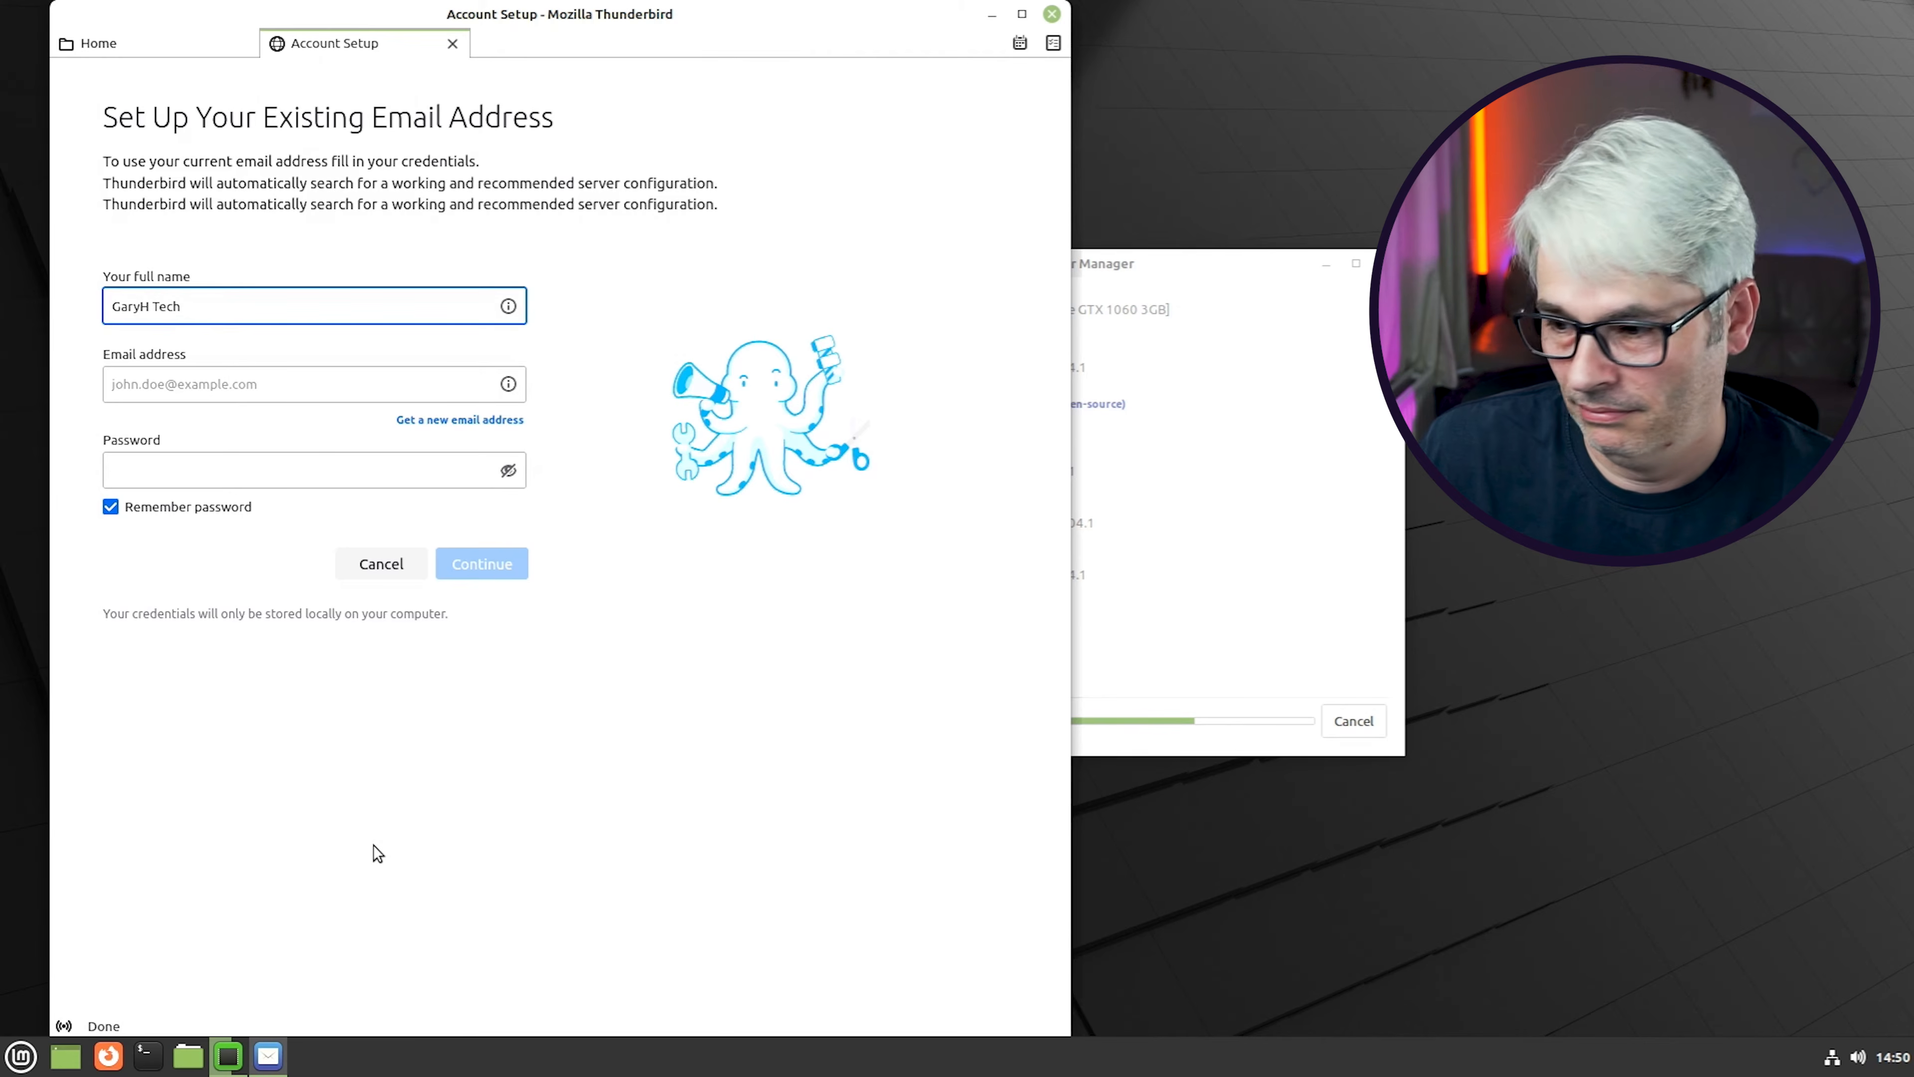
{"action": "left_click", "coordinate": [1052, 15]}
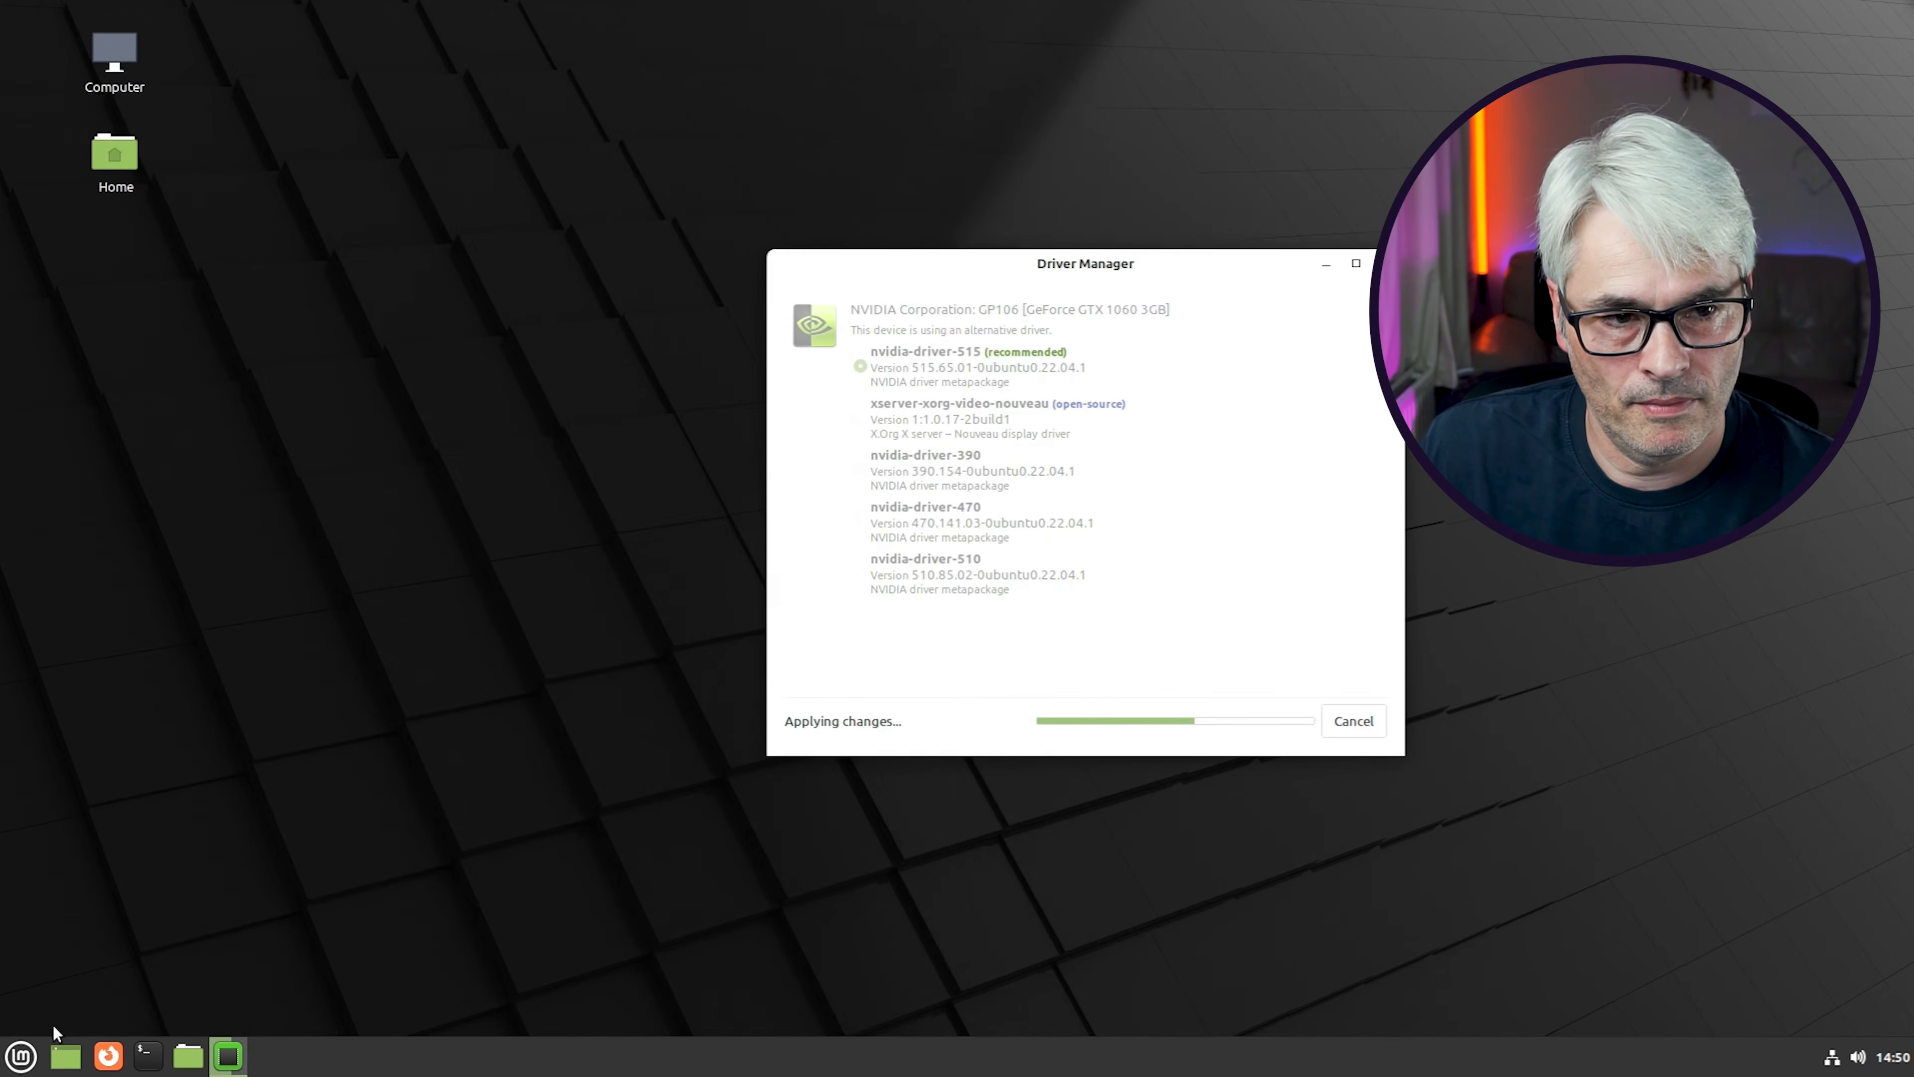
Launch Google Chrome with a blank keyring password, accepting it as the default browser with usage statistics and crash reports sent
{"action": "left_click", "coordinate": [26, 1065]}
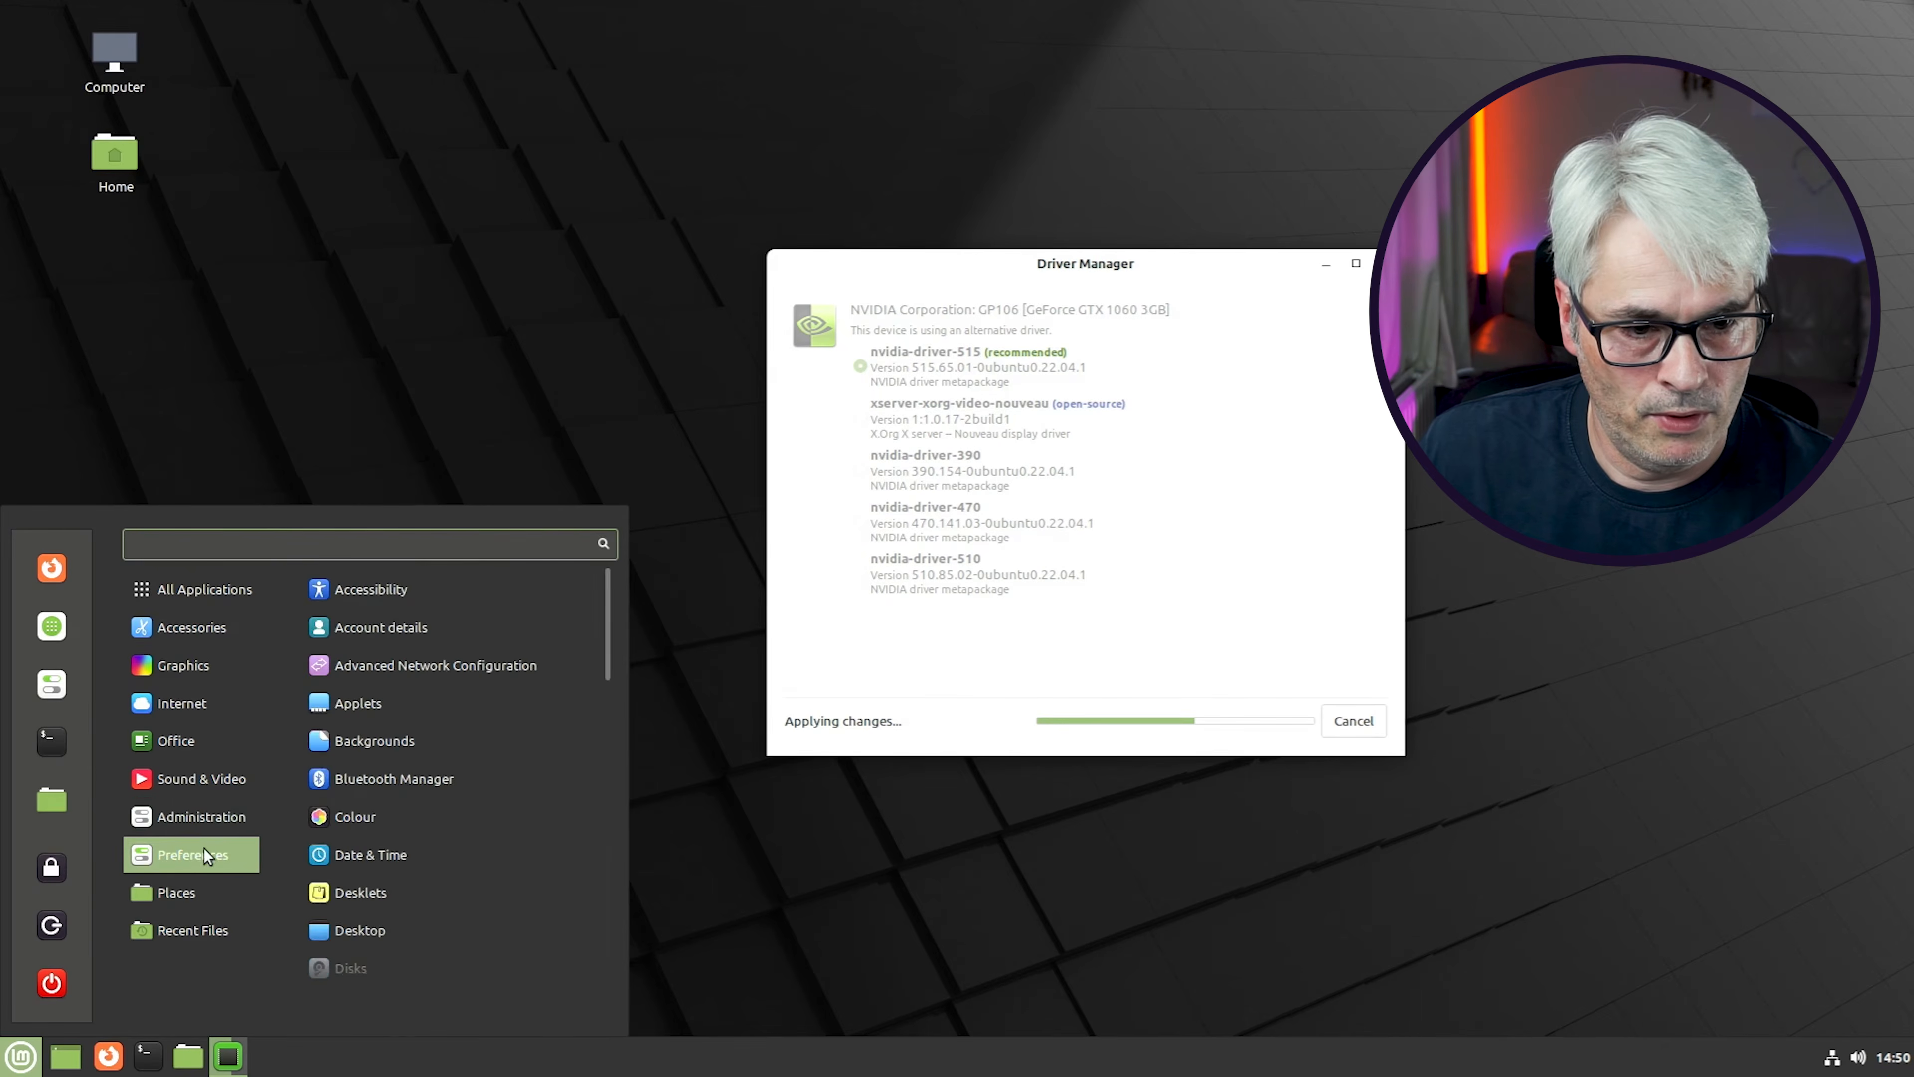
{"action": "mouse_move", "coordinate": [219, 710]}
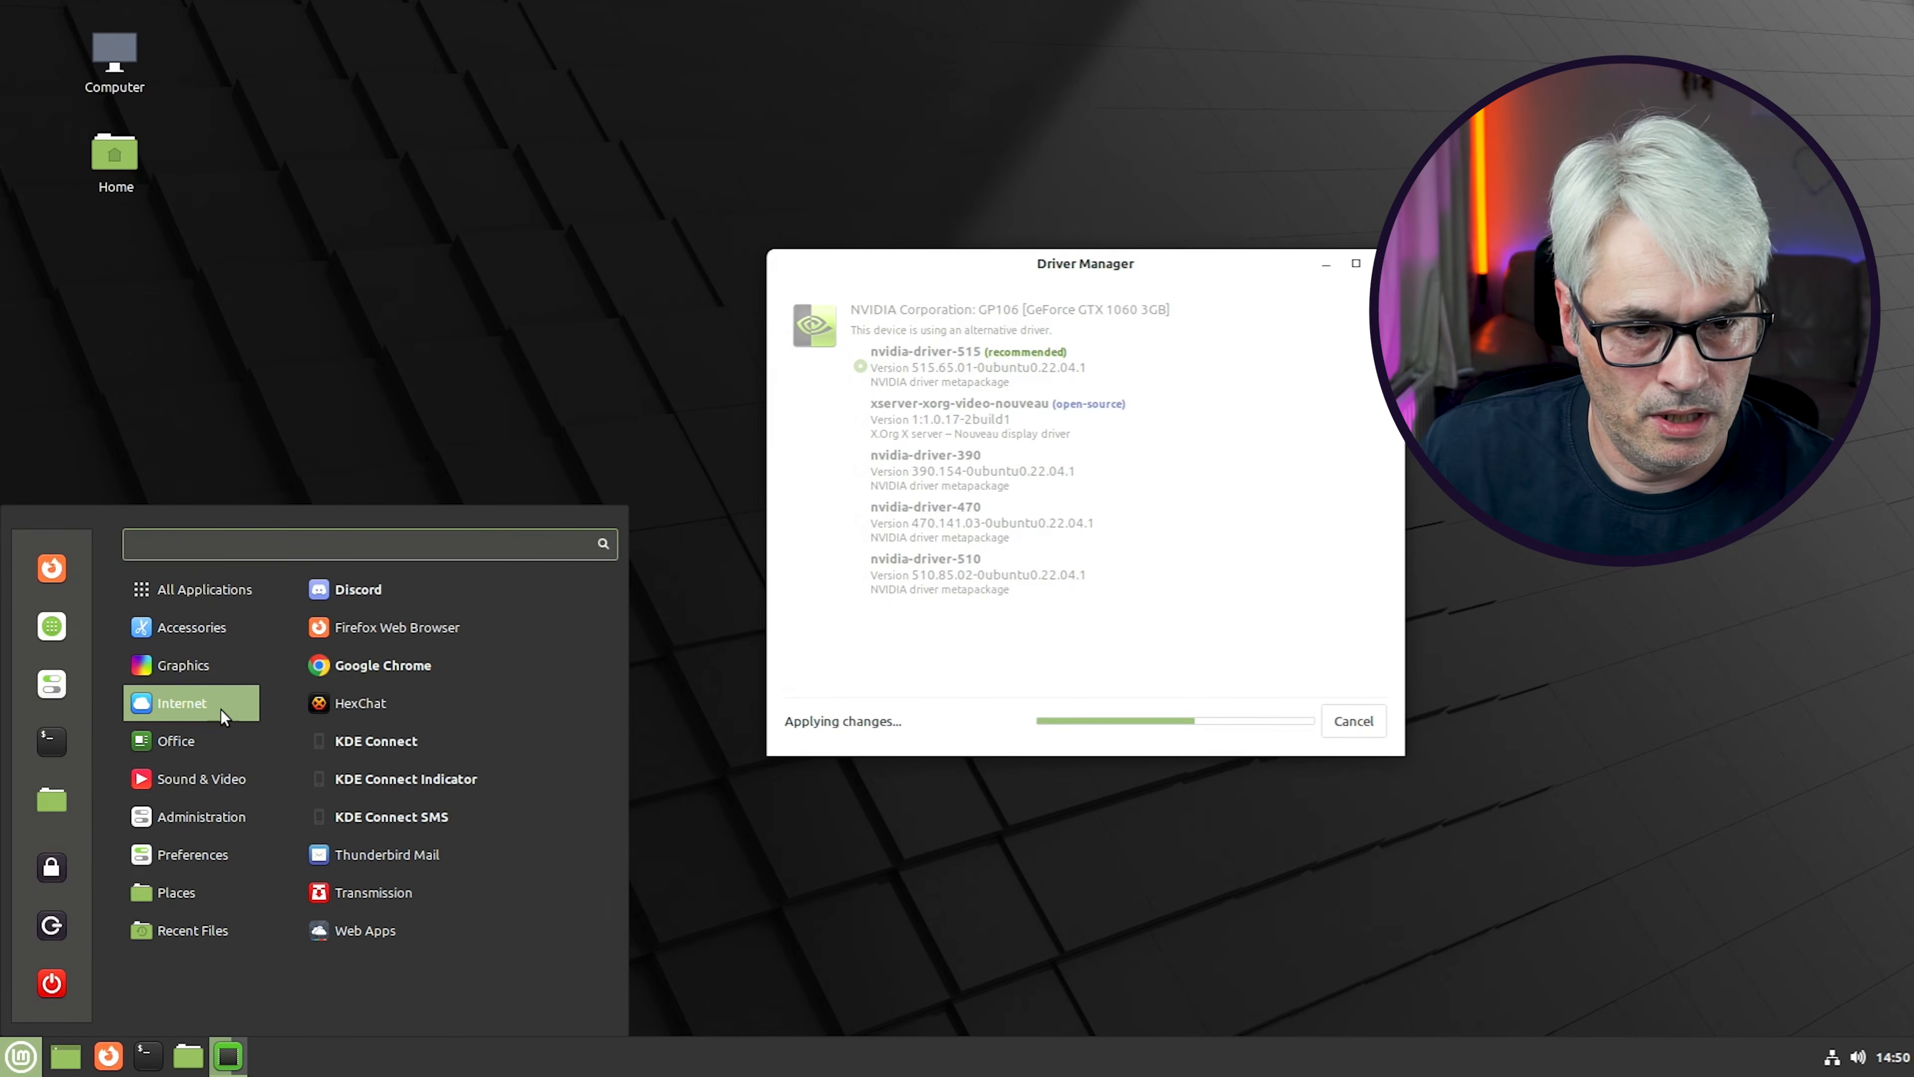
{"action": "left_click", "coordinate": [382, 666]}
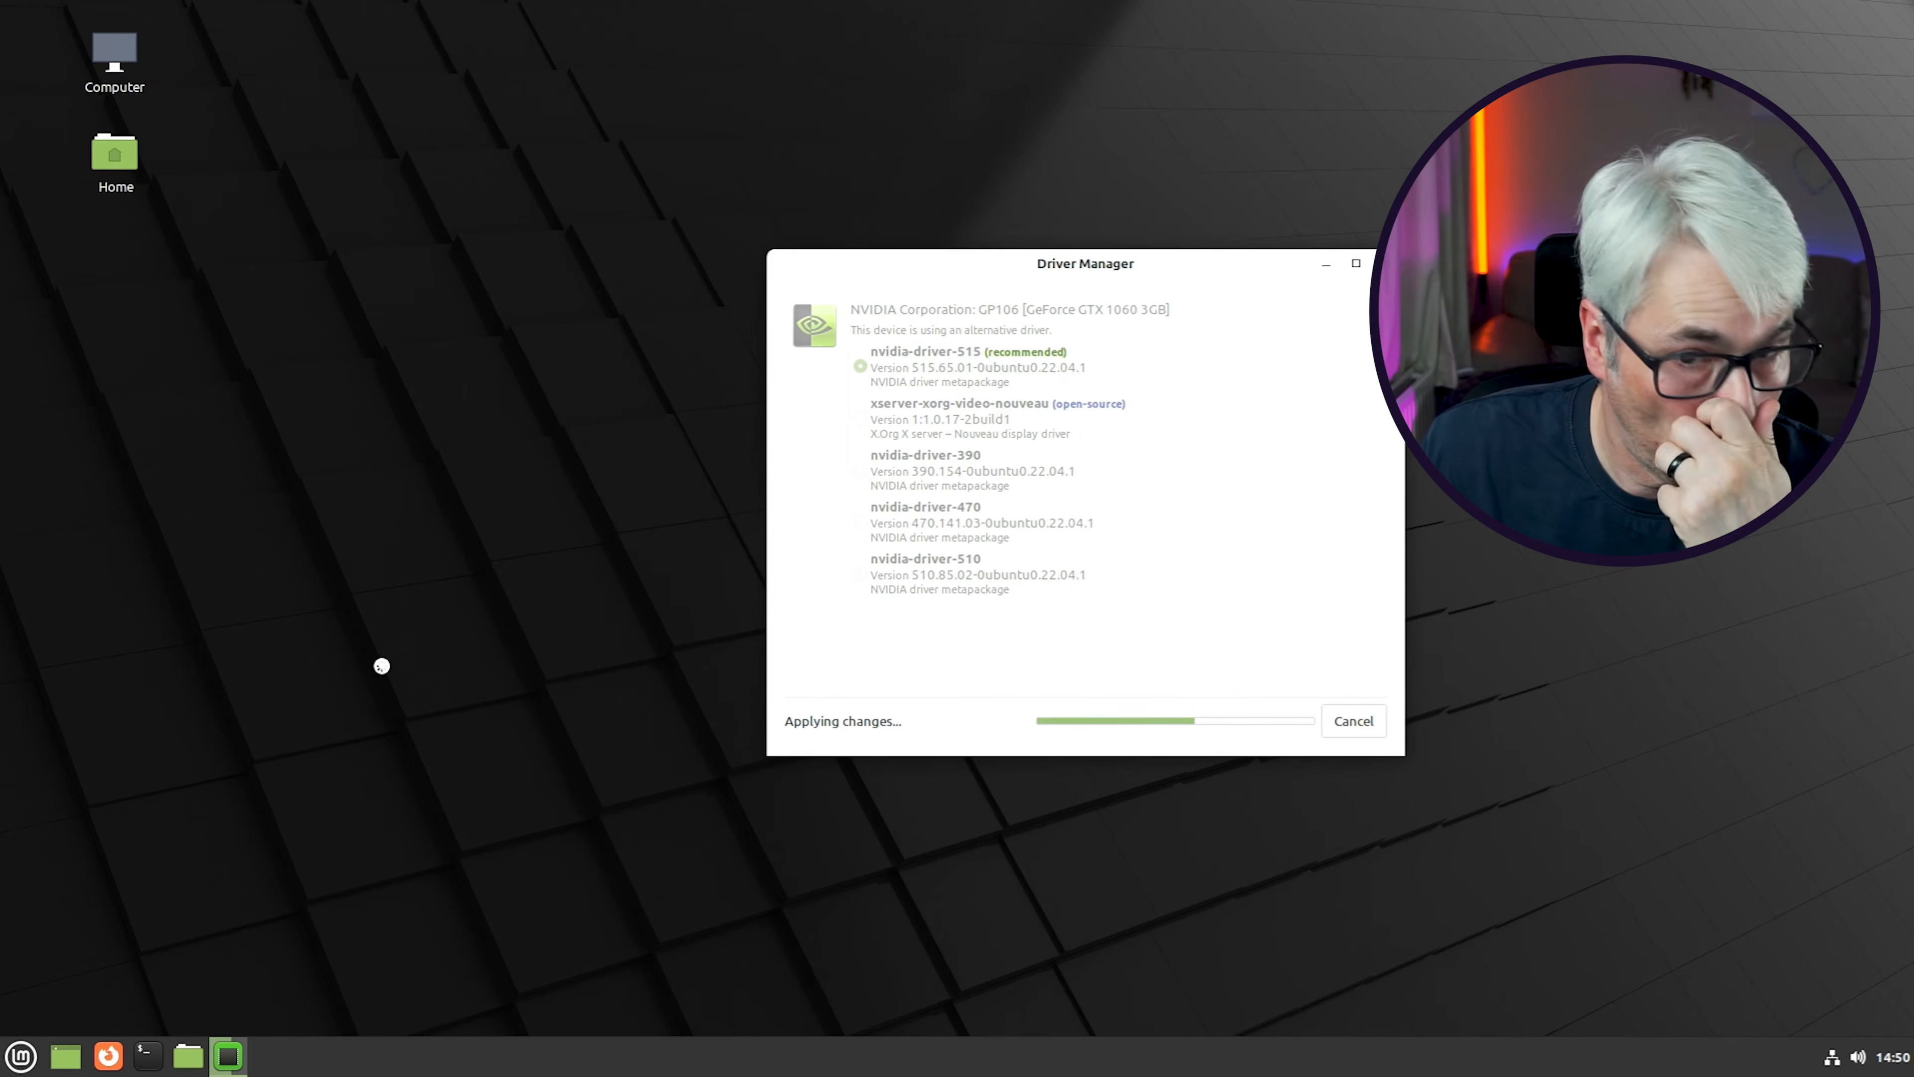
{"action": "key", "text": "Return"}
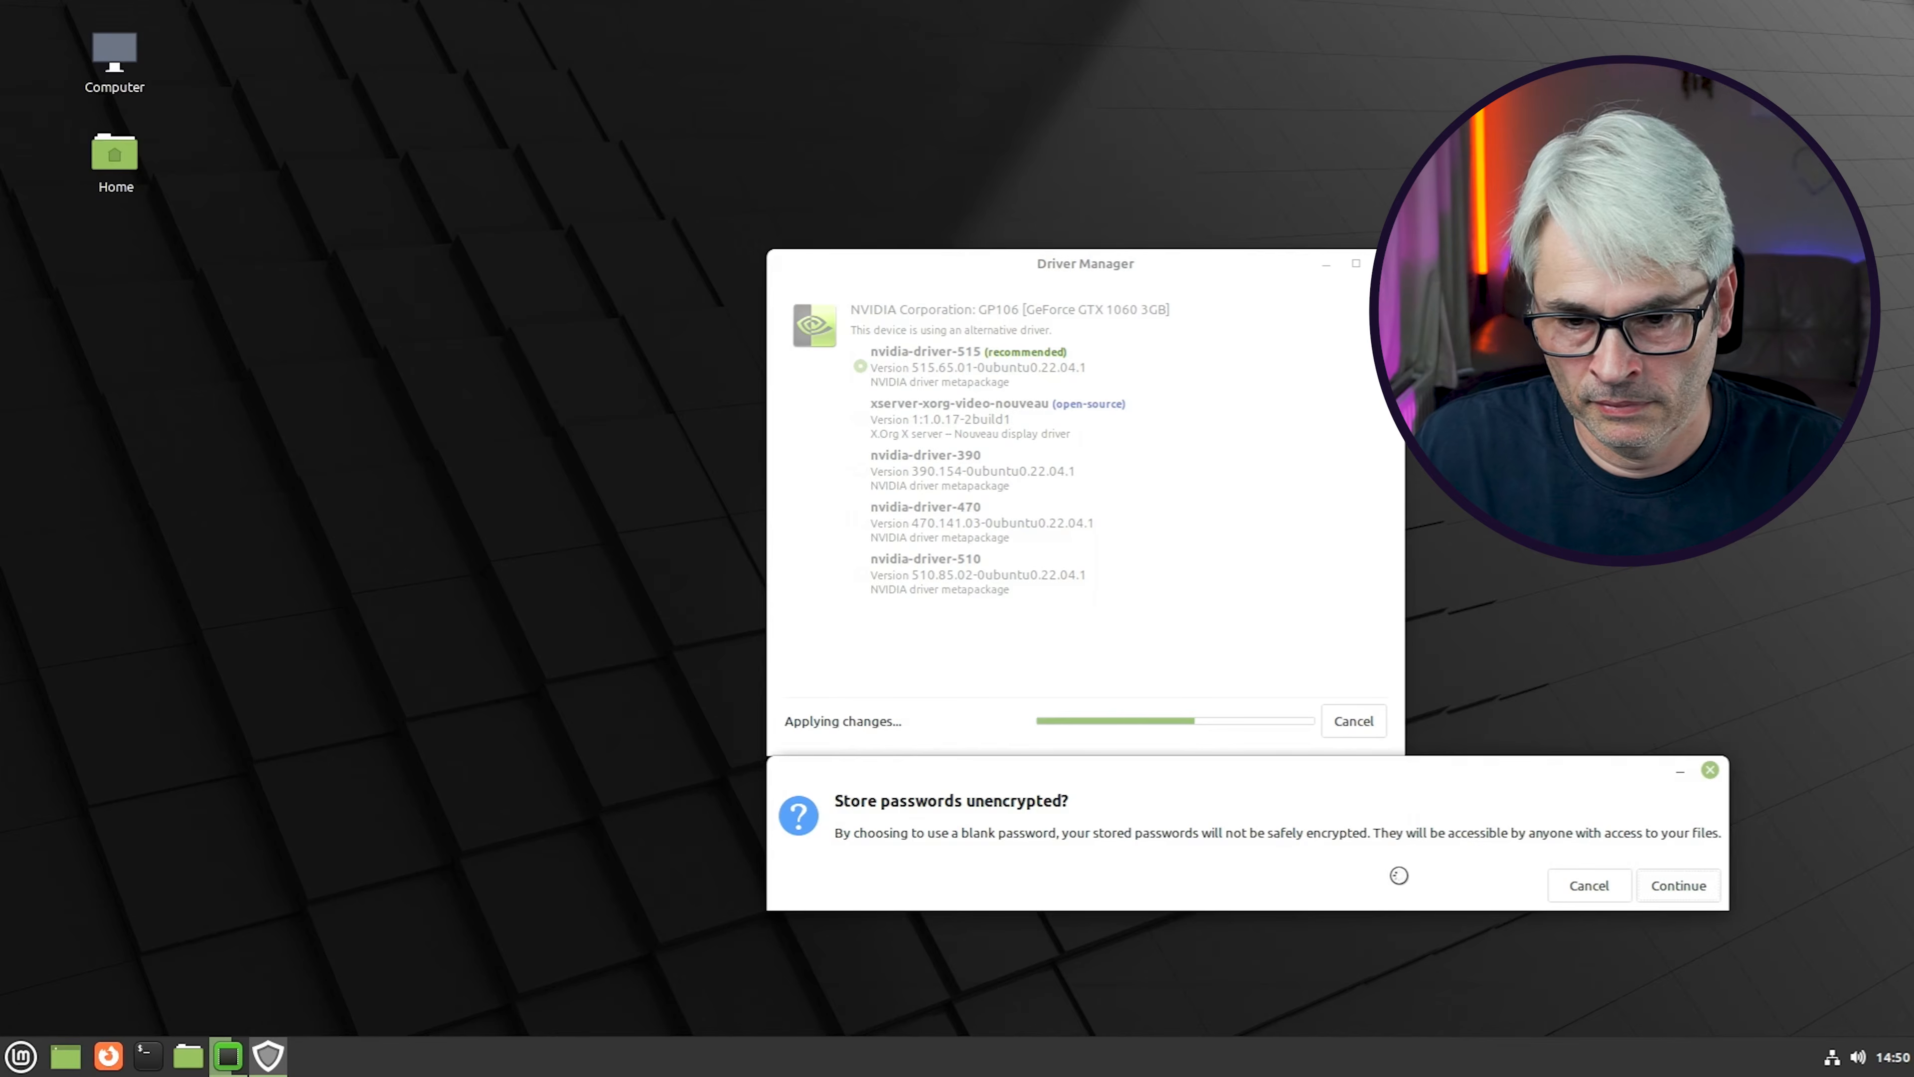
{"action": "left_click", "coordinate": [1679, 887]}
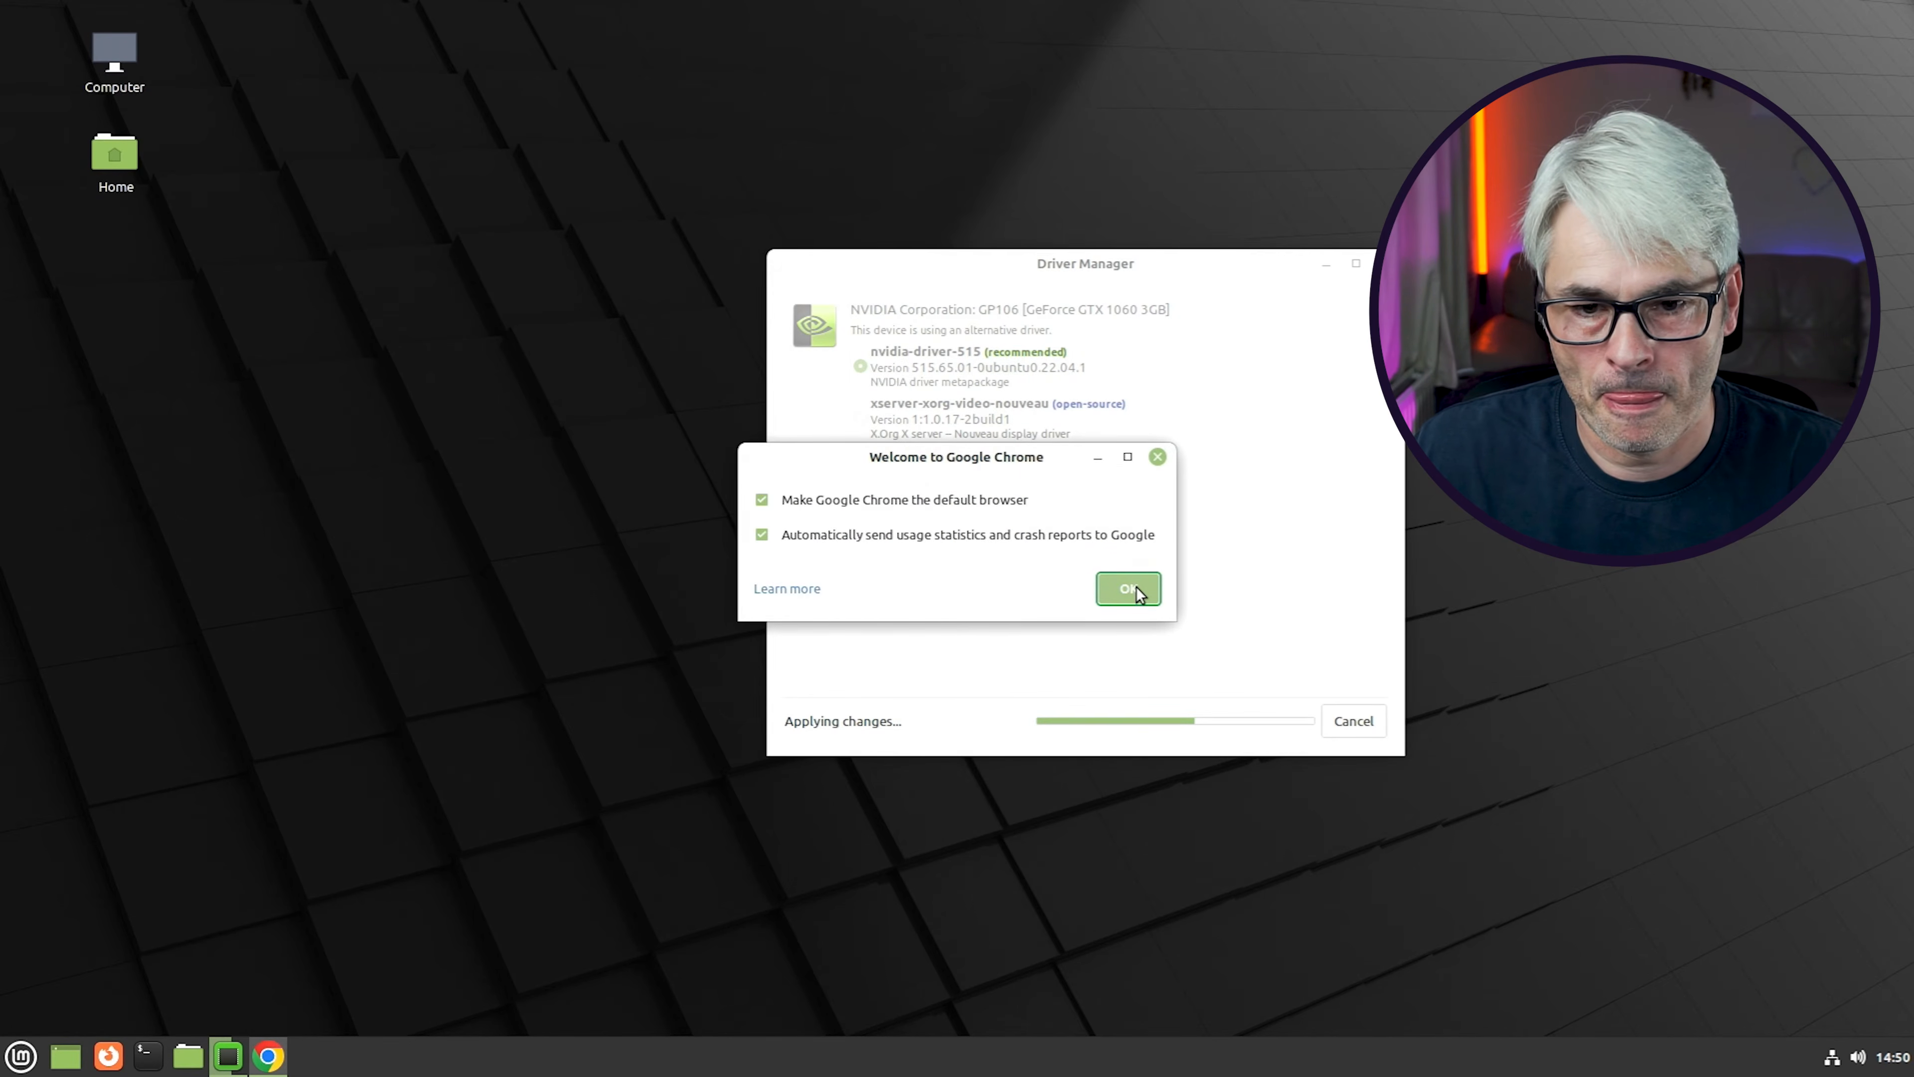
{"action": "left_click", "coordinate": [1128, 589]}
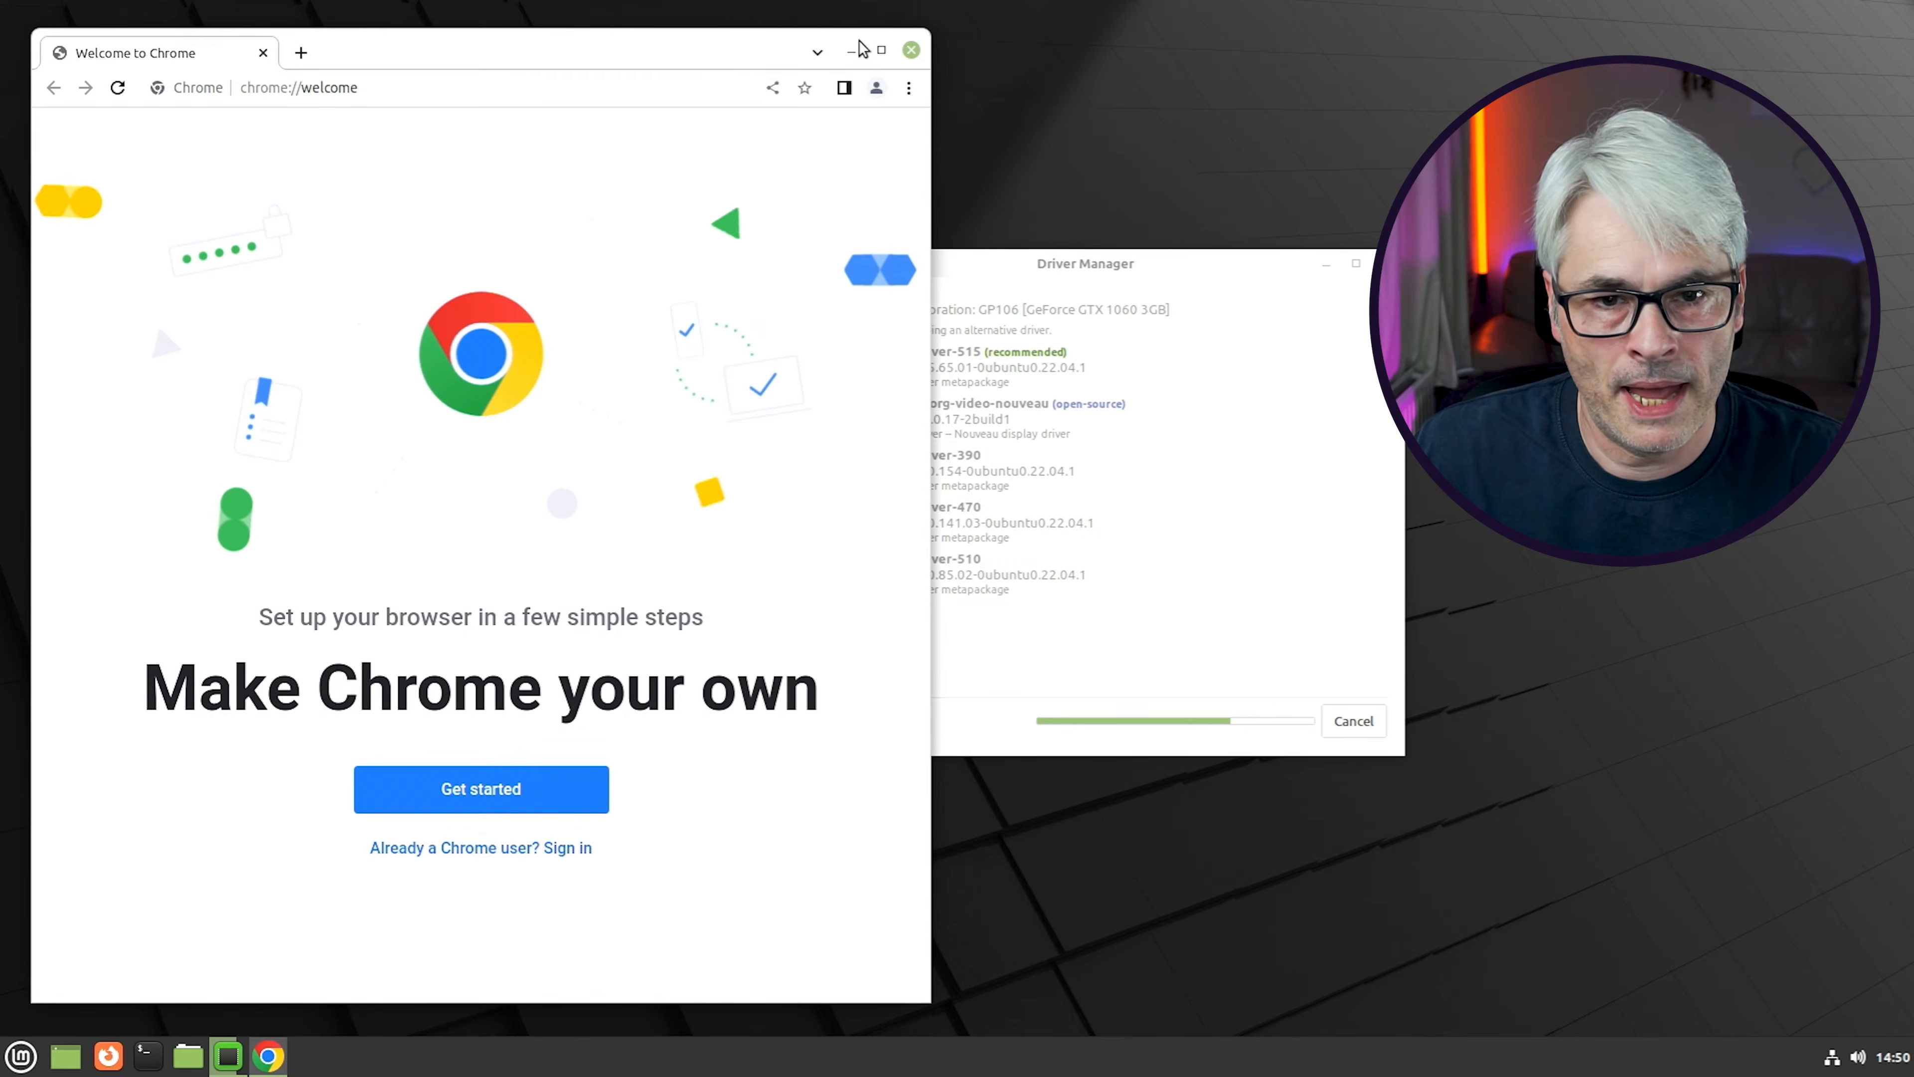
Search for "youtube" in a maximized Chrome window and open the YouTube site, accepting all cookies from Google and YouTube
{"action": "left_click", "coordinate": [882, 50]}
{"action": "left_click", "coordinate": [580, 51]}
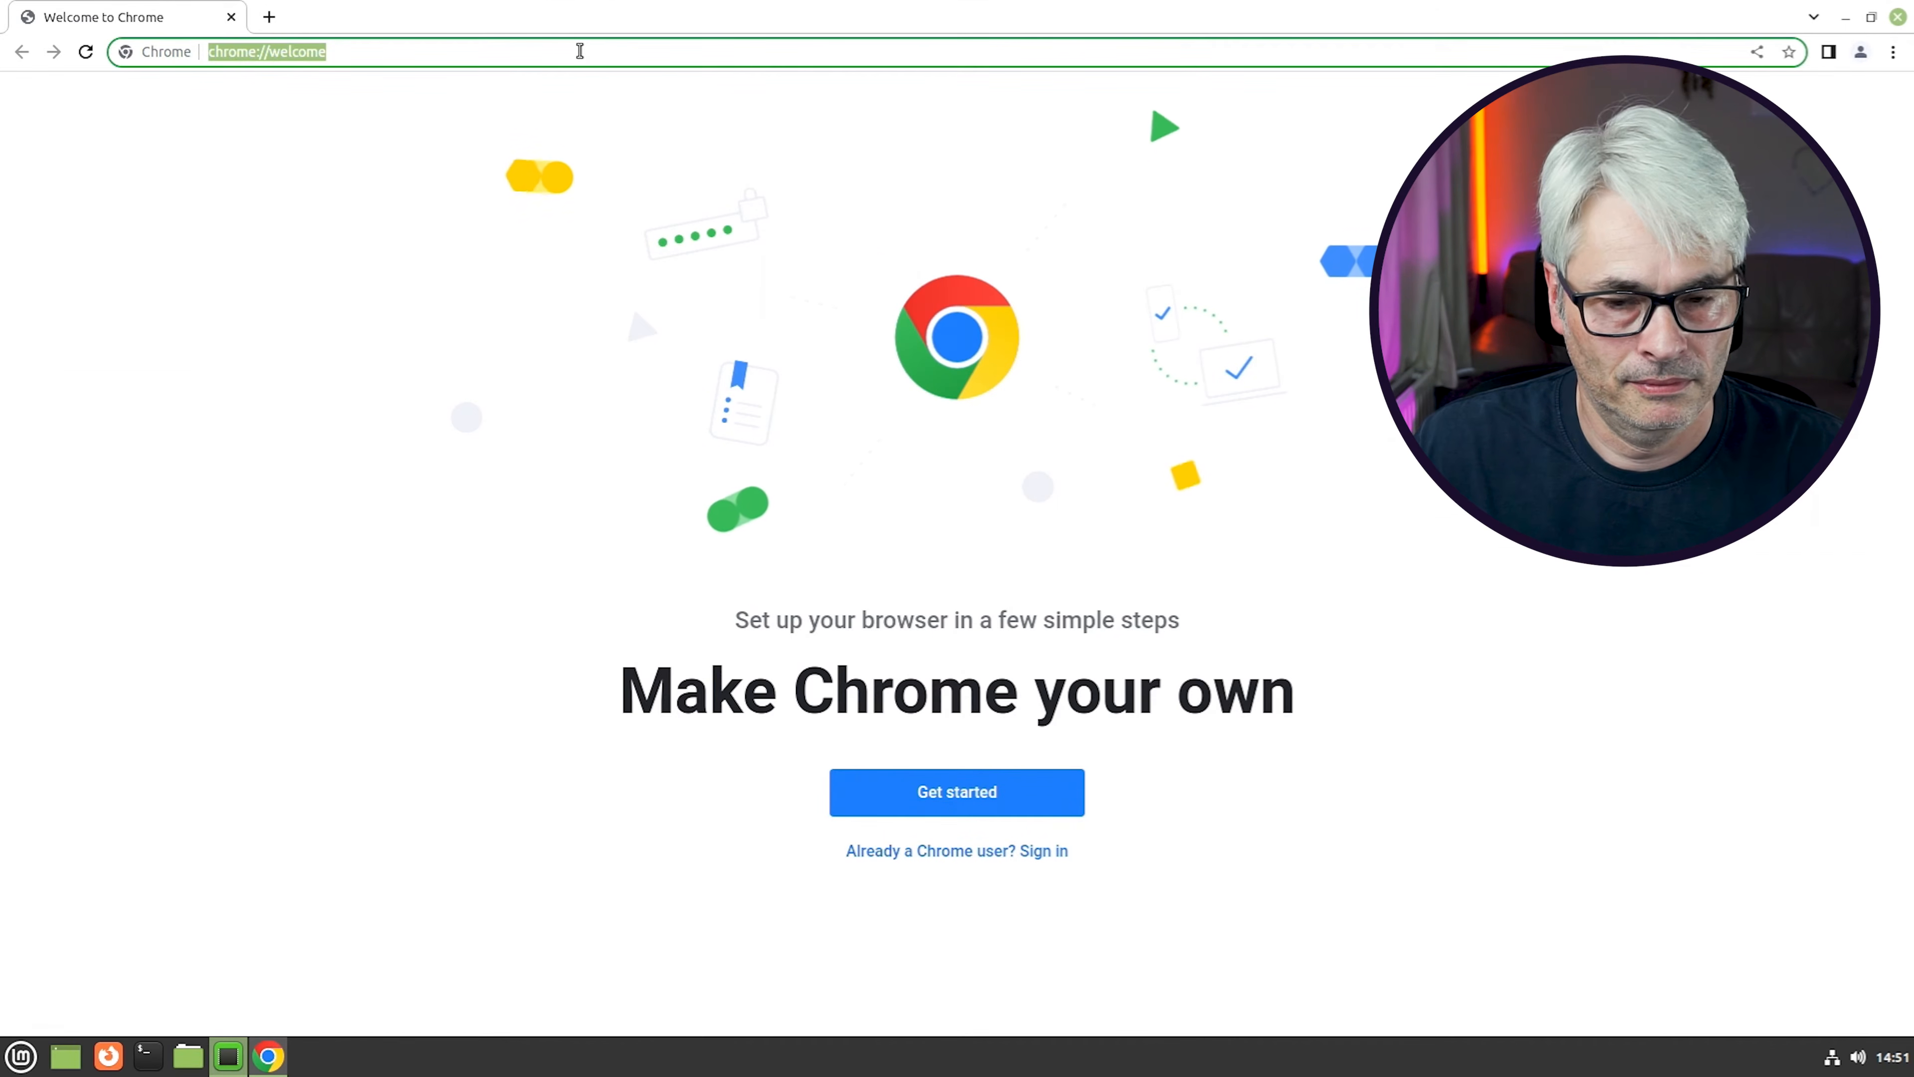
{"action": "type", "text": "you"}
{"action": "key", "text": "Return"}
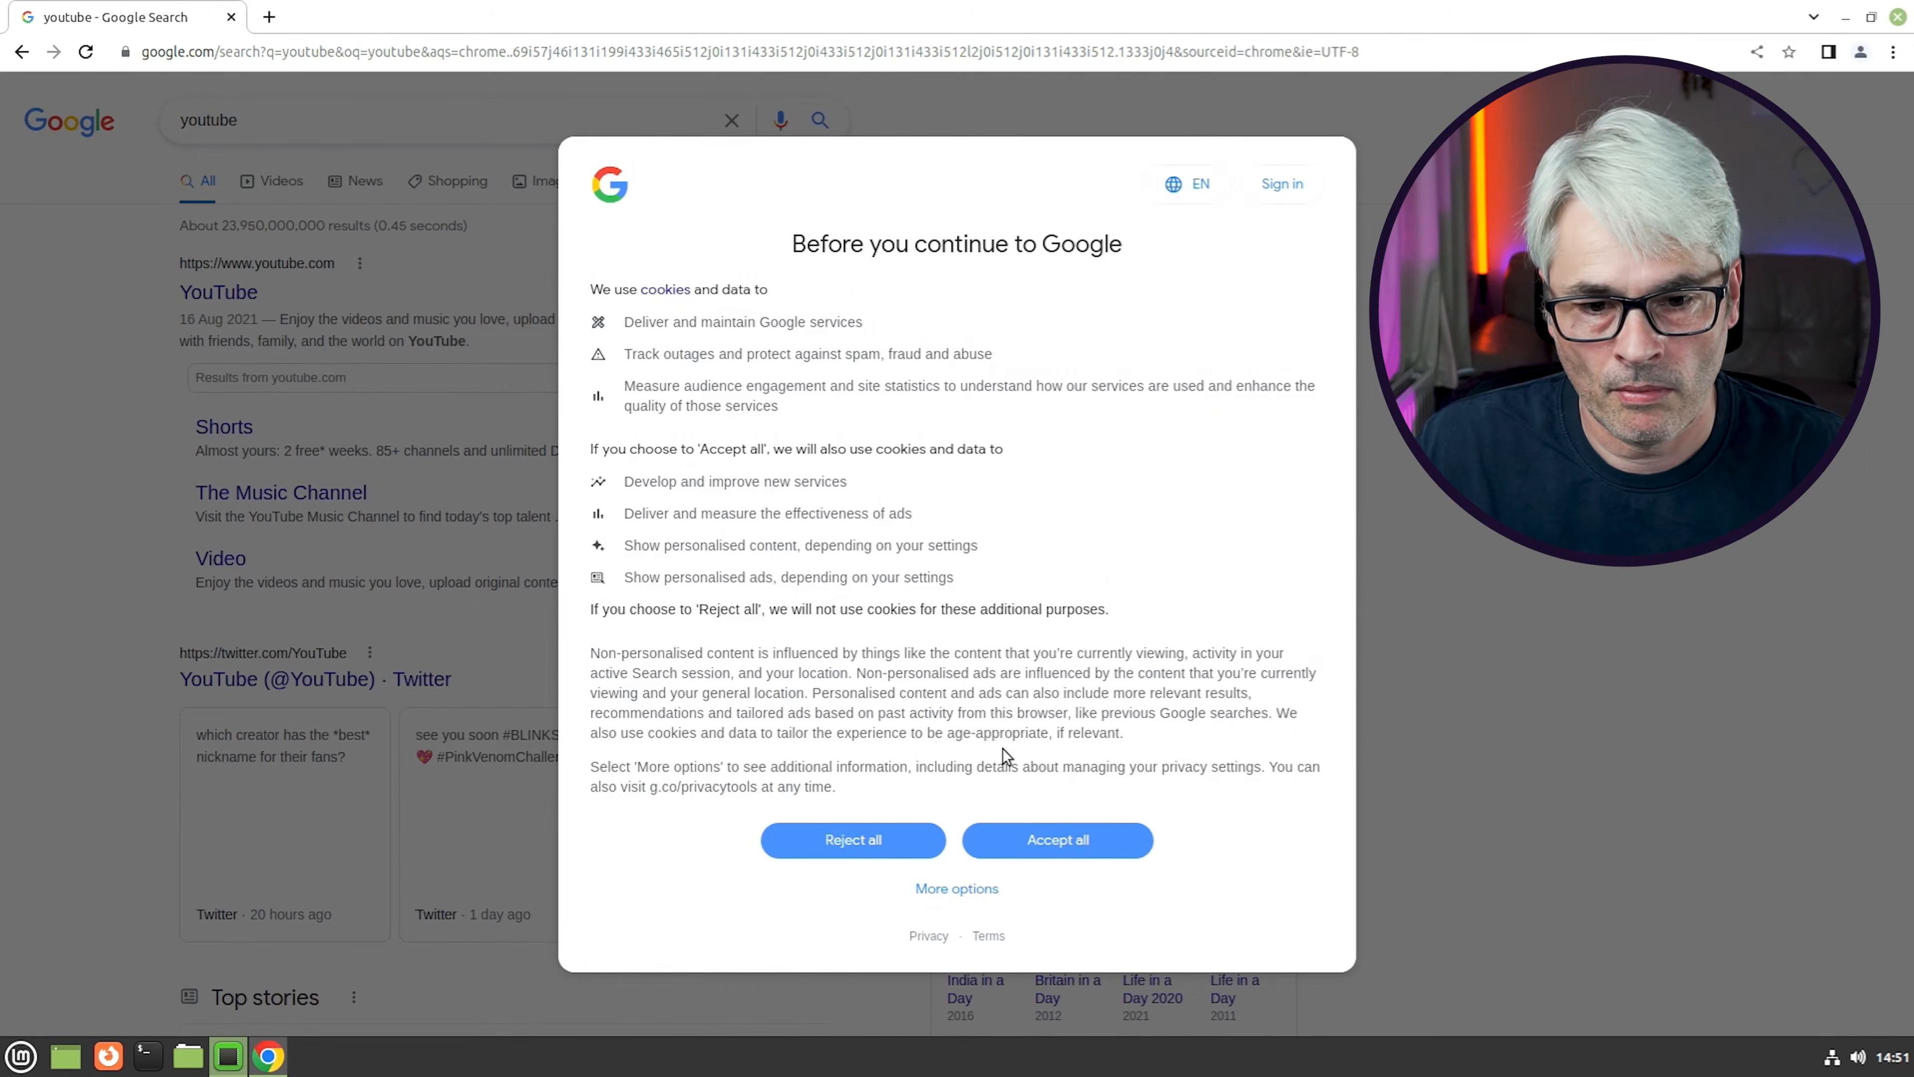
{"action": "left_click", "coordinate": [1092, 839]}
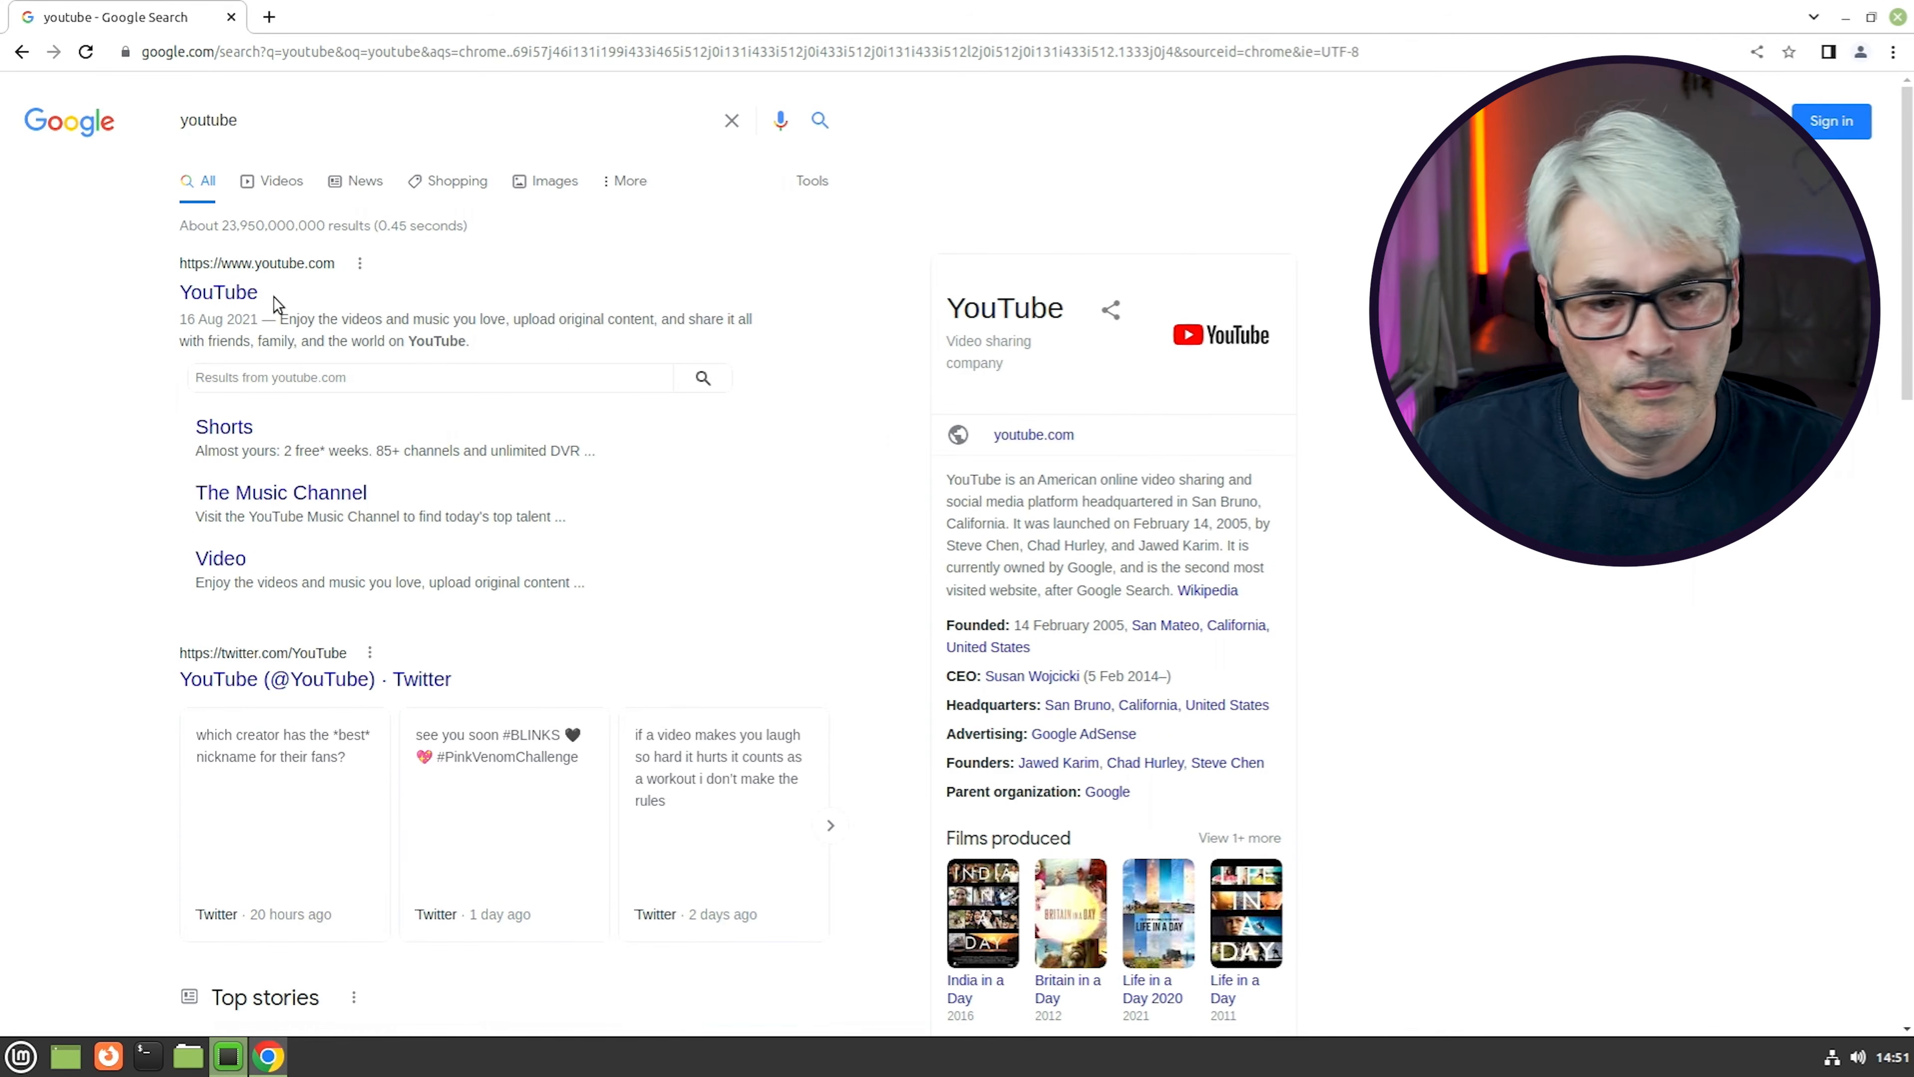
{"action": "left_click", "coordinate": [221, 296]}
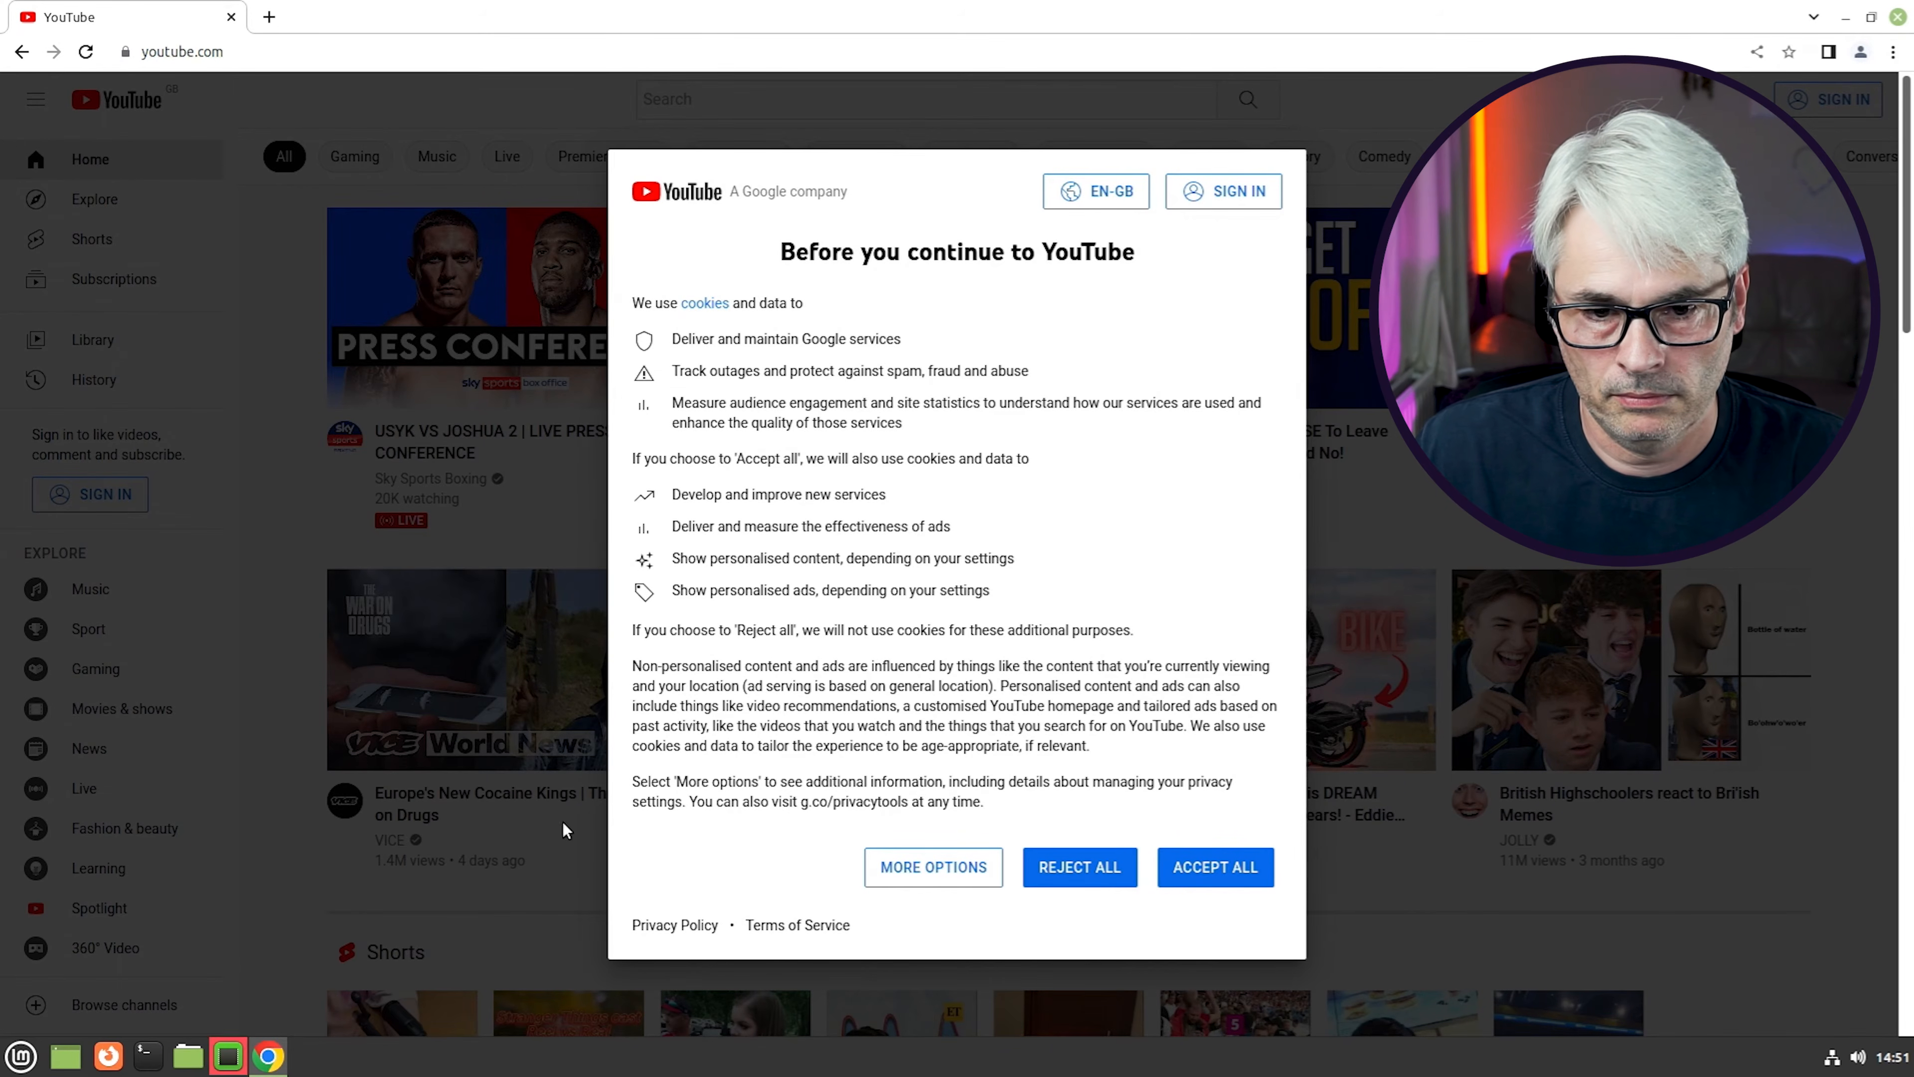
{"action": "left_click", "coordinate": [1218, 874]}
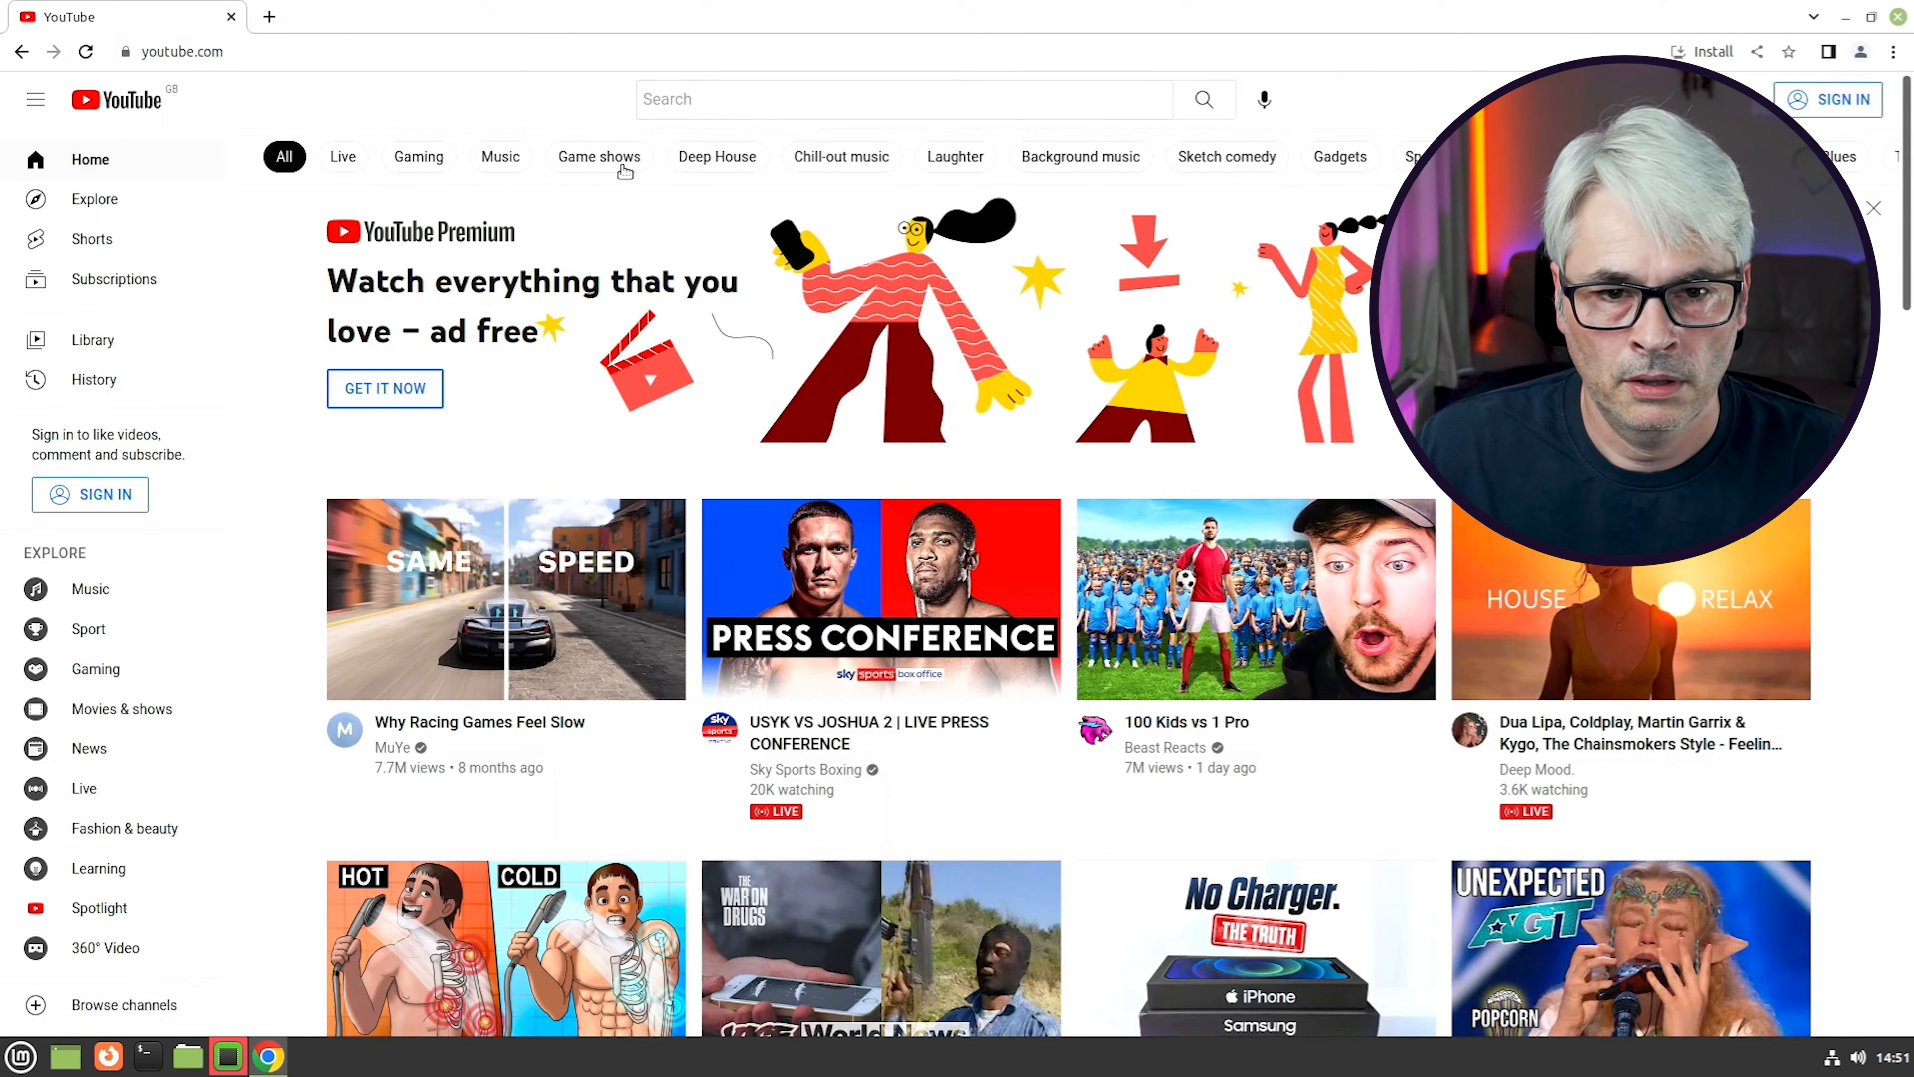
Search YouTube for "garyhtech" and open the video "Let's take a look at Kali Linux!"
{"action": "left_click", "coordinate": [714, 98]}
{"action": "type", "text": "g"}
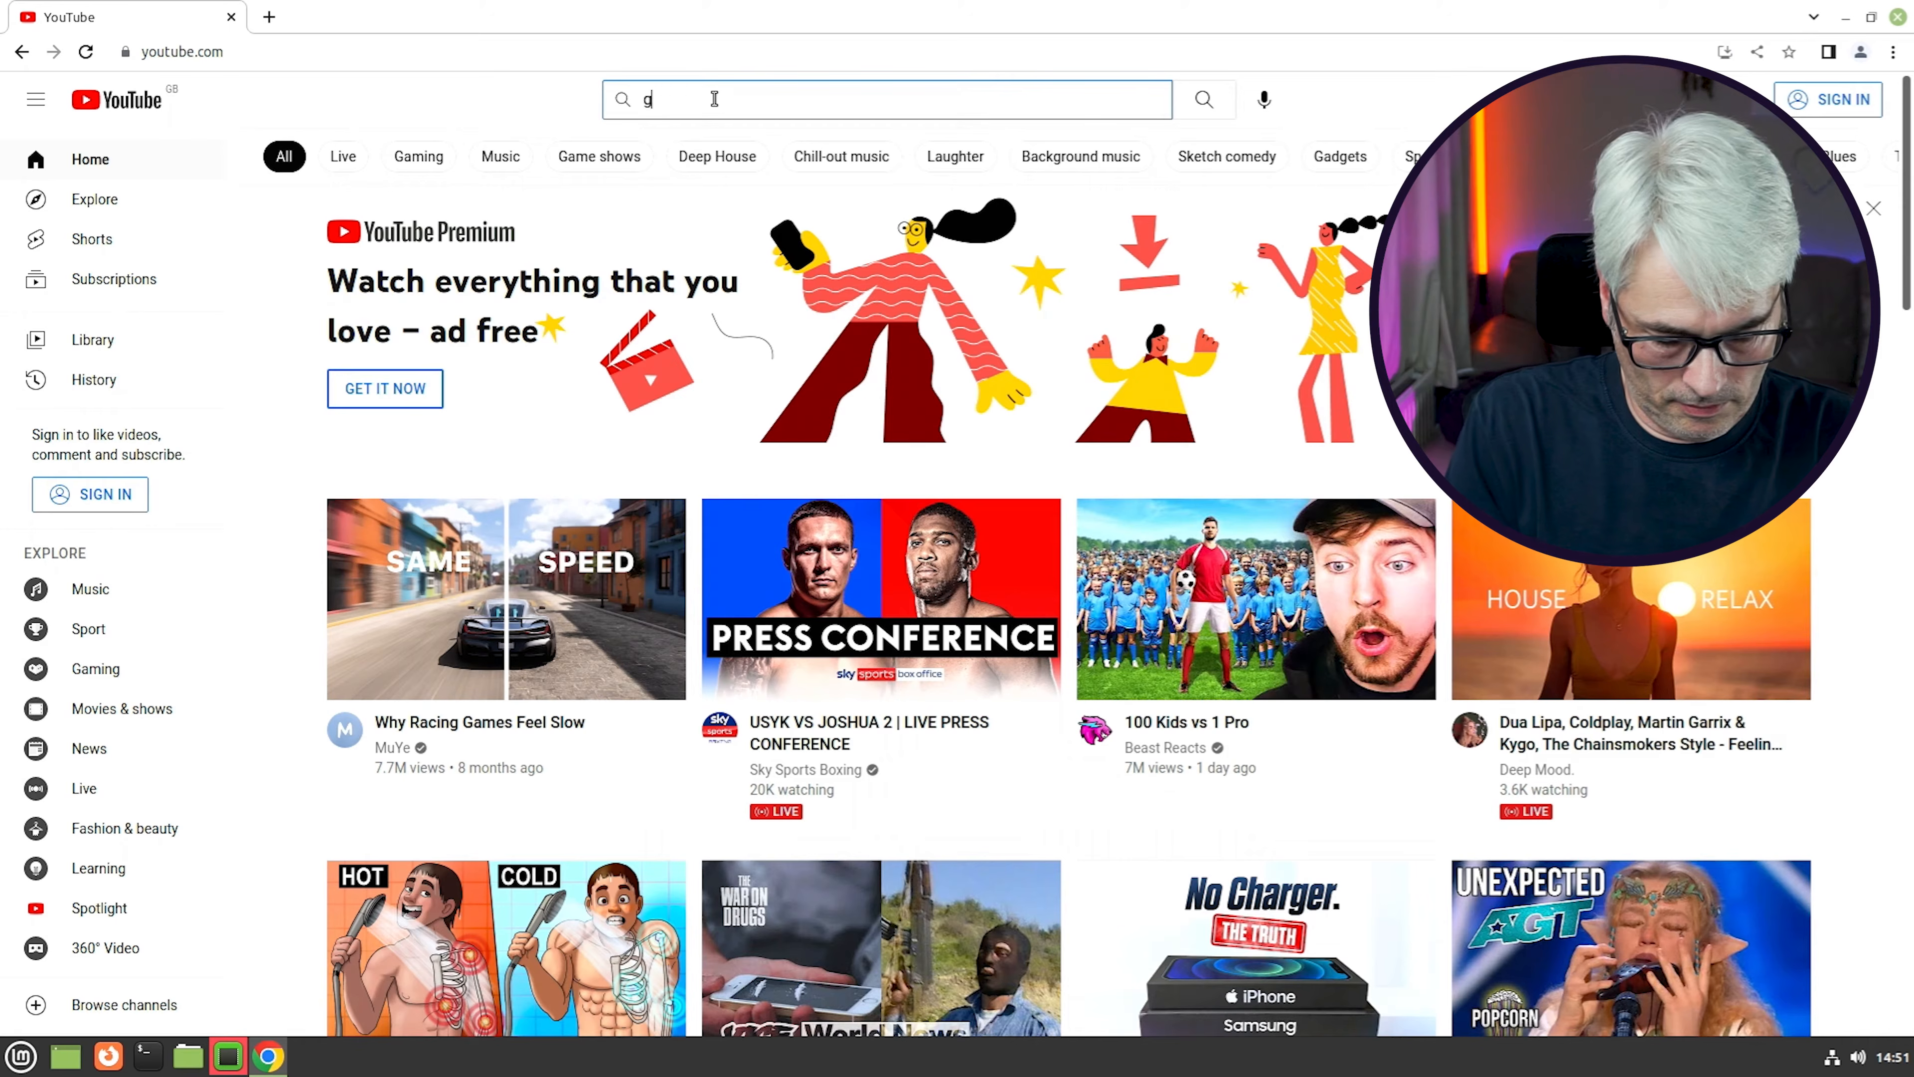
{"action": "type", "text": "aryhtech"}
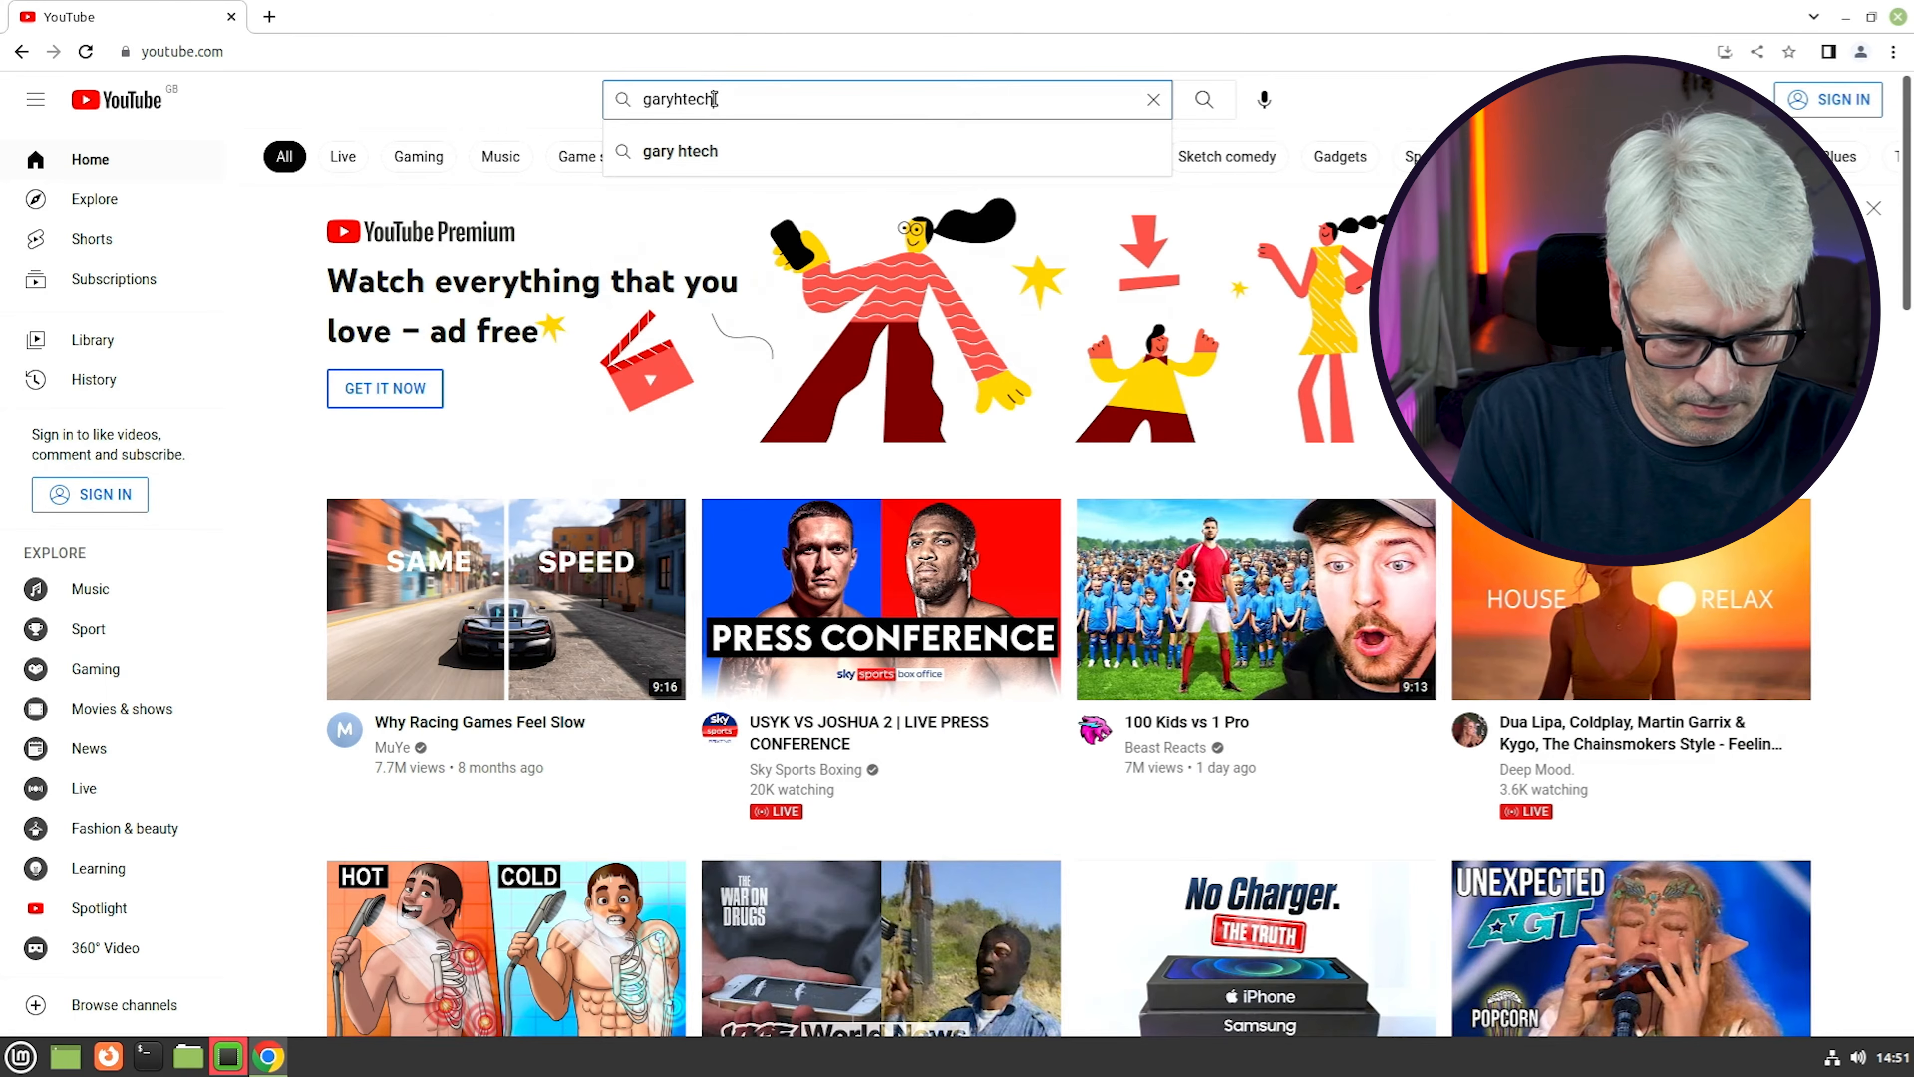
{"action": "key", "text": "Return"}
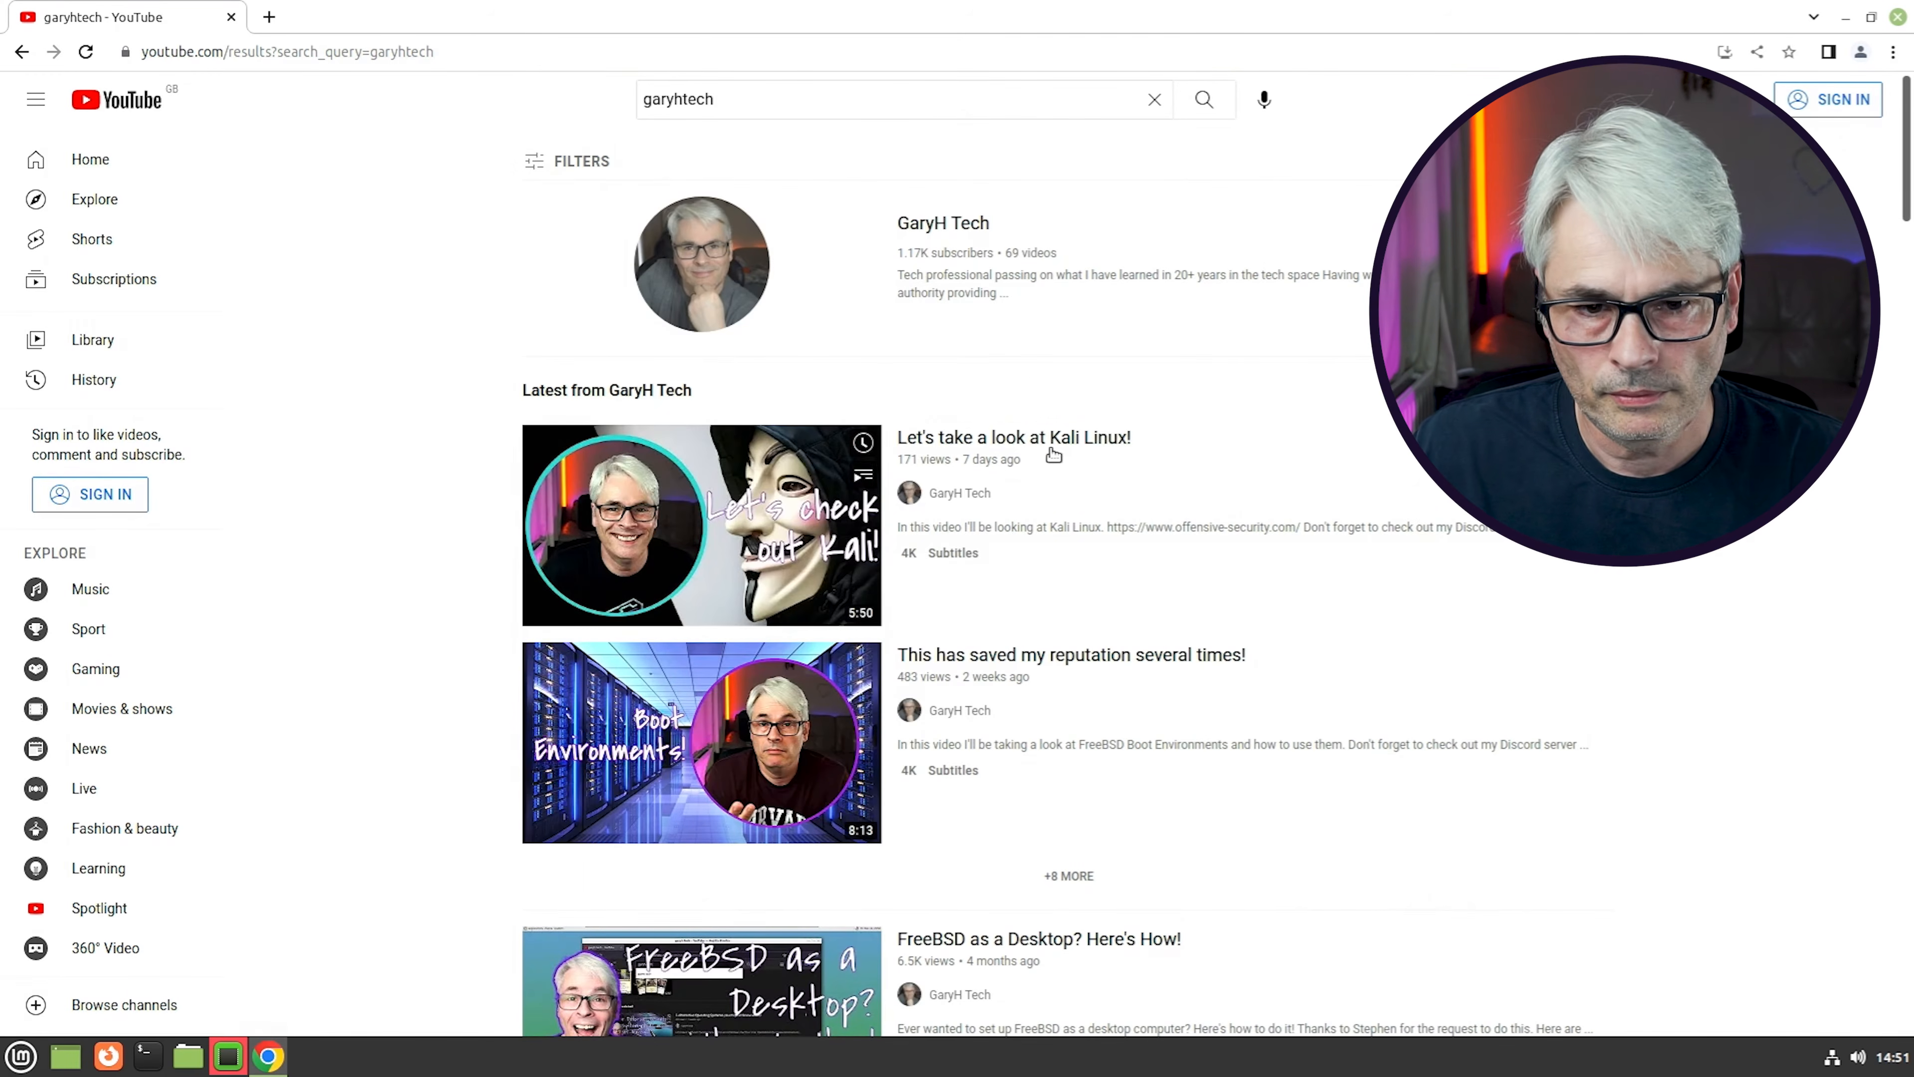
{"action": "left_click", "coordinate": [1100, 441]}
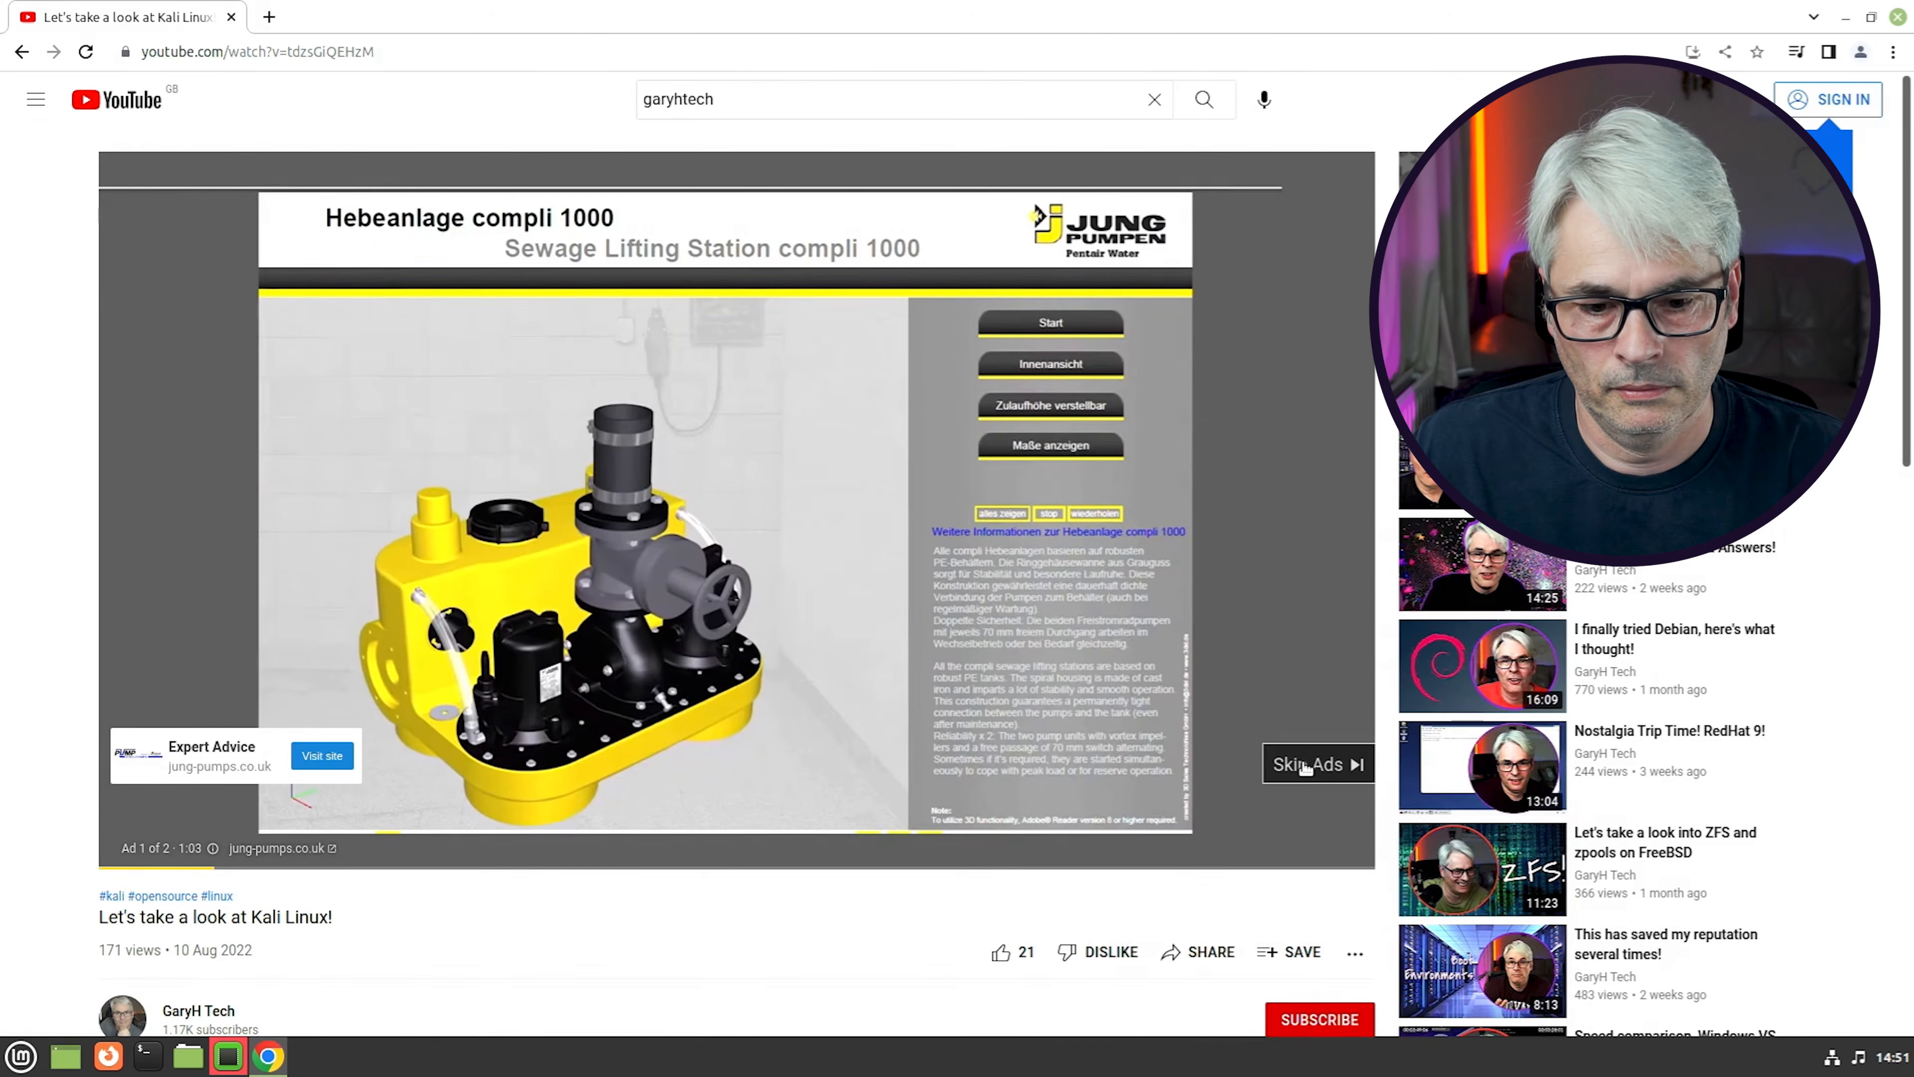
Skip the ad, dismiss the YouTube Premium trial offer and jump forward through the Kali Linux video to test playback
{"action": "left_click", "coordinate": [1308, 769]}
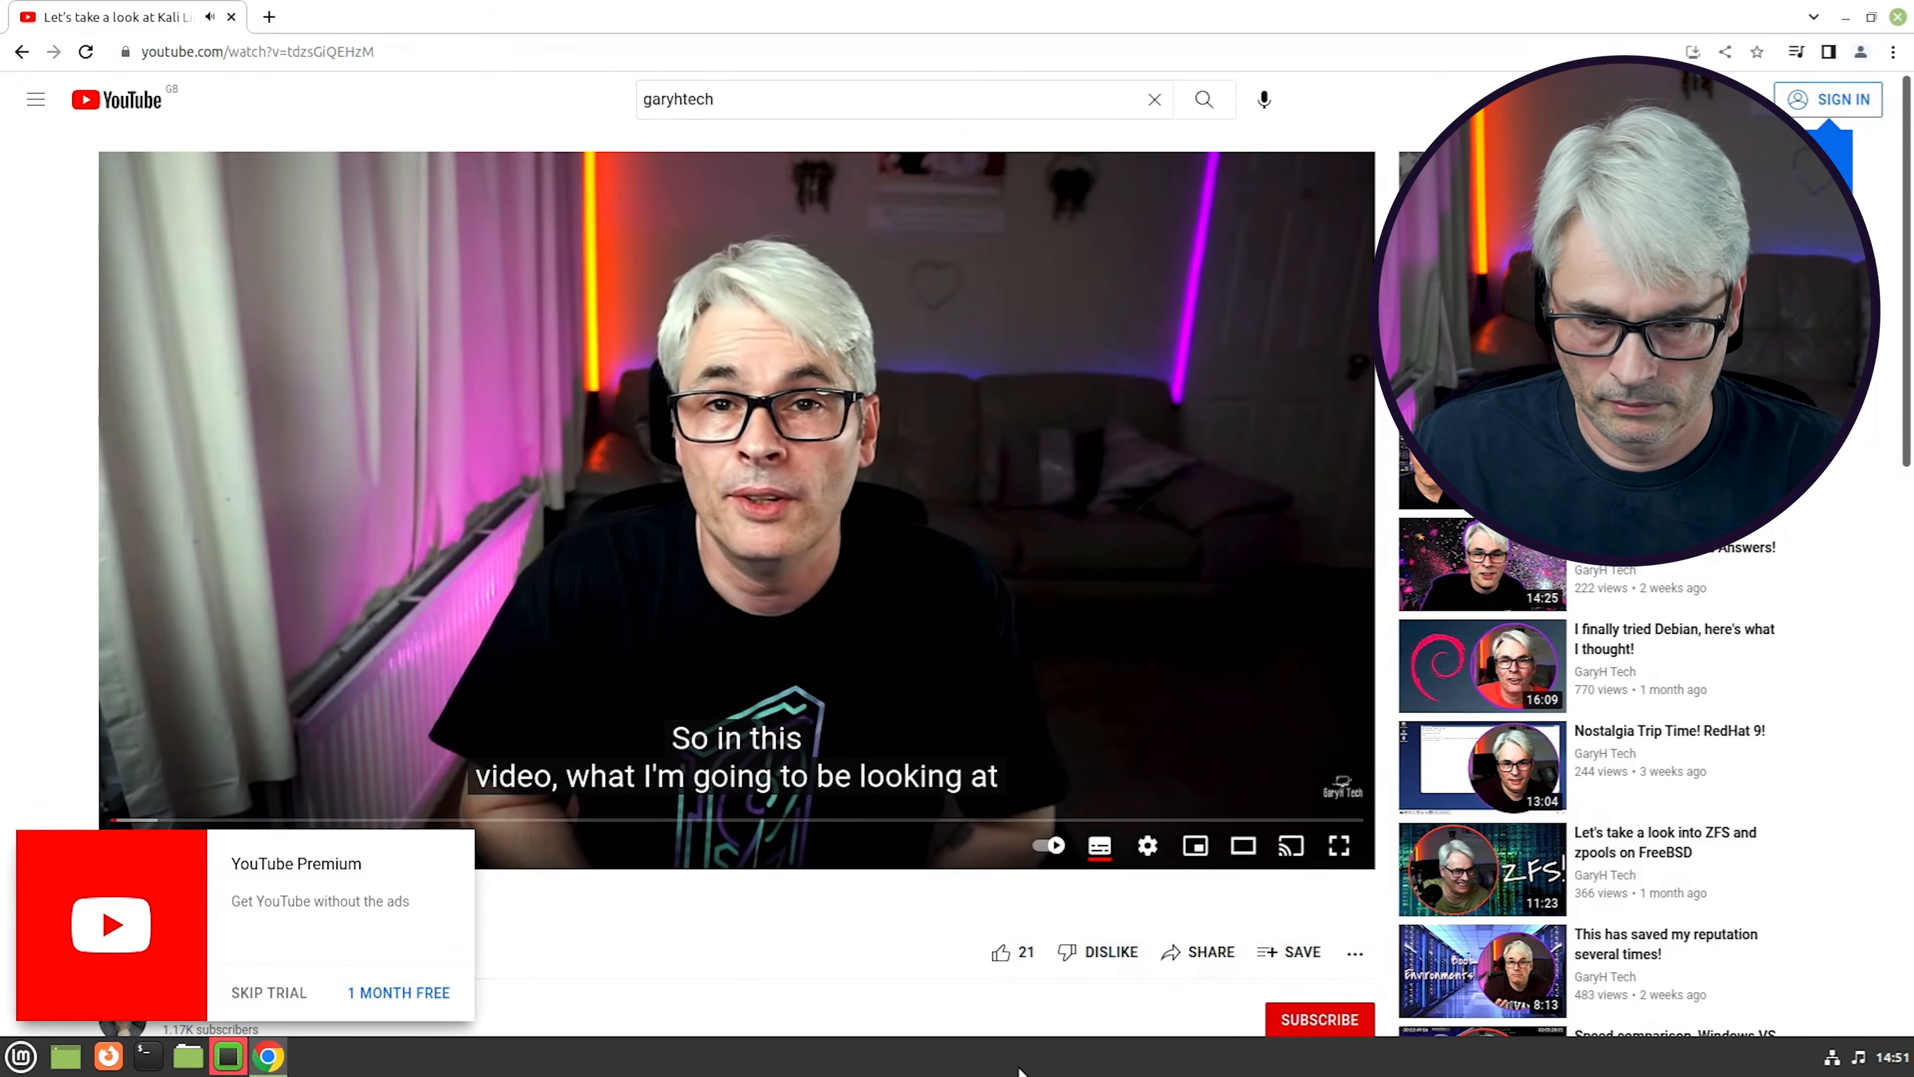
{"action": "left_click", "coordinate": [291, 994]}
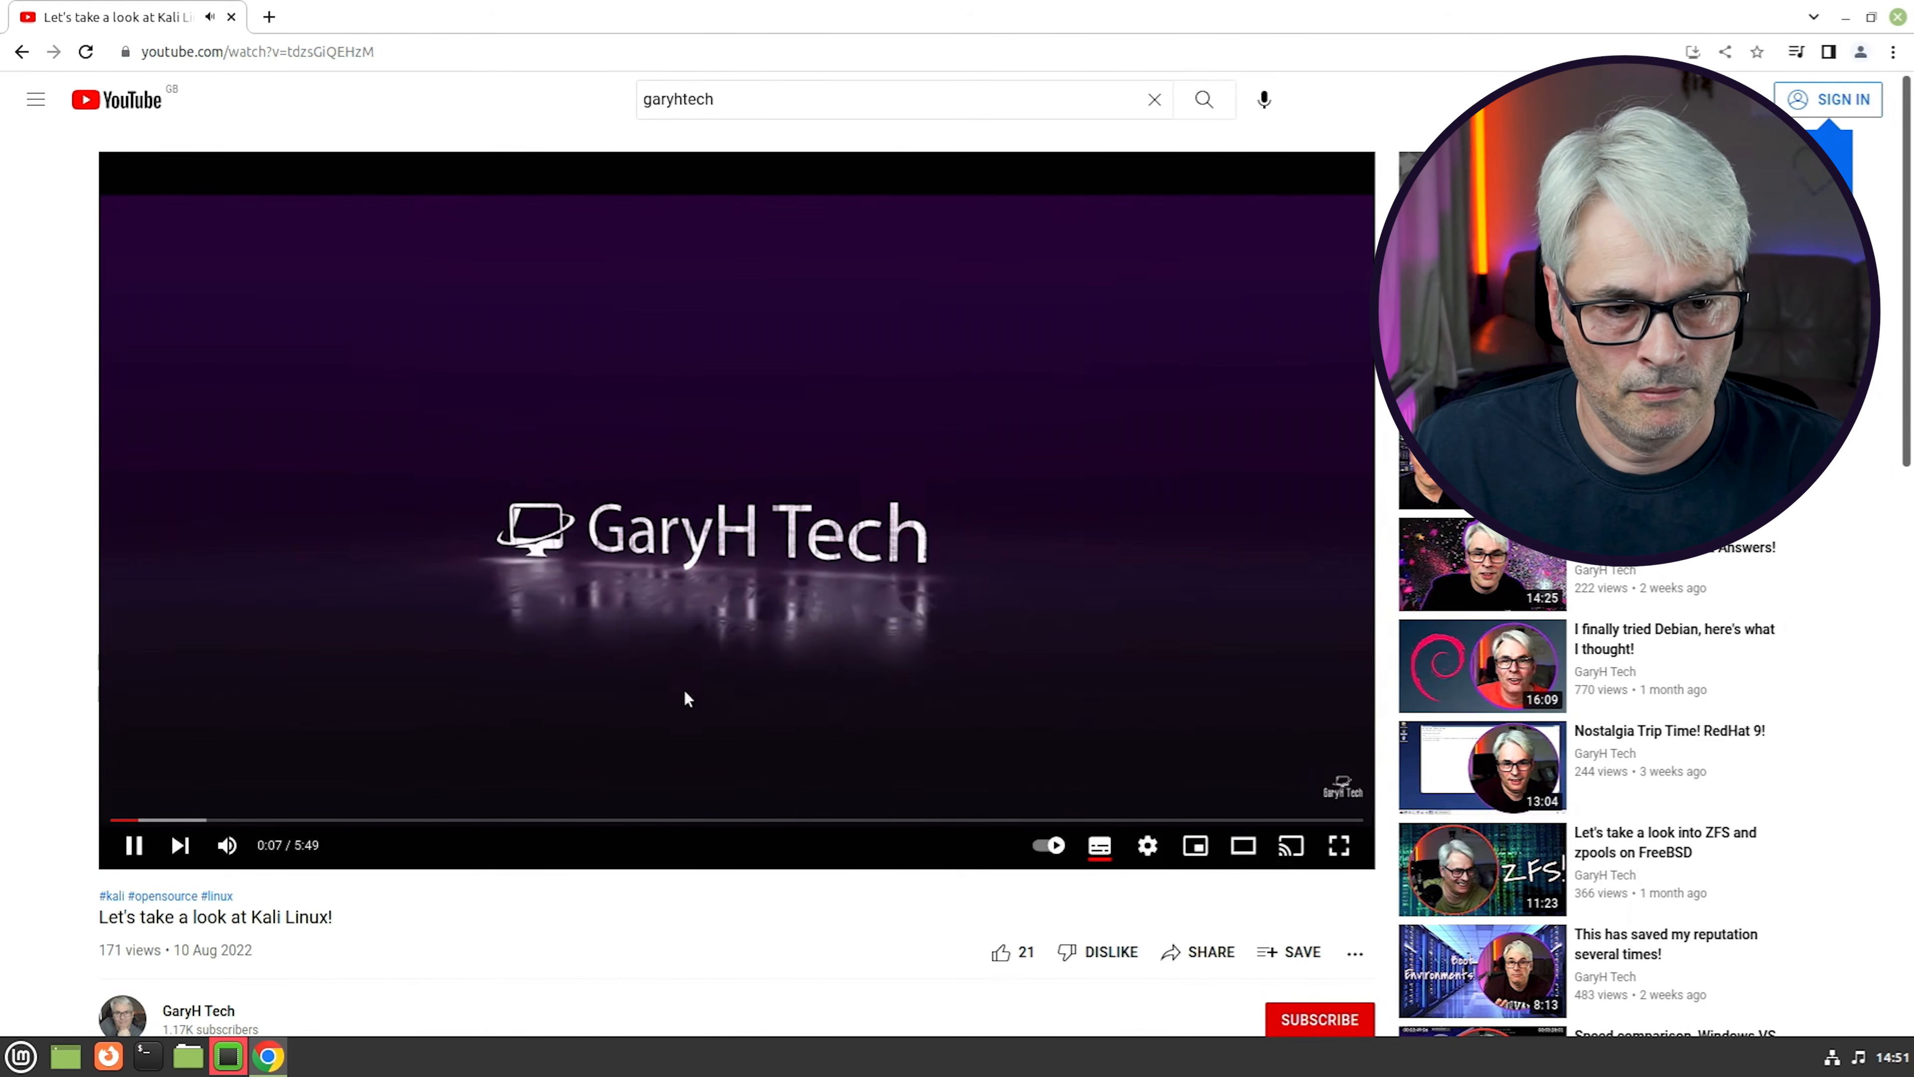
{"action": "left_click", "coordinate": [180, 820]}
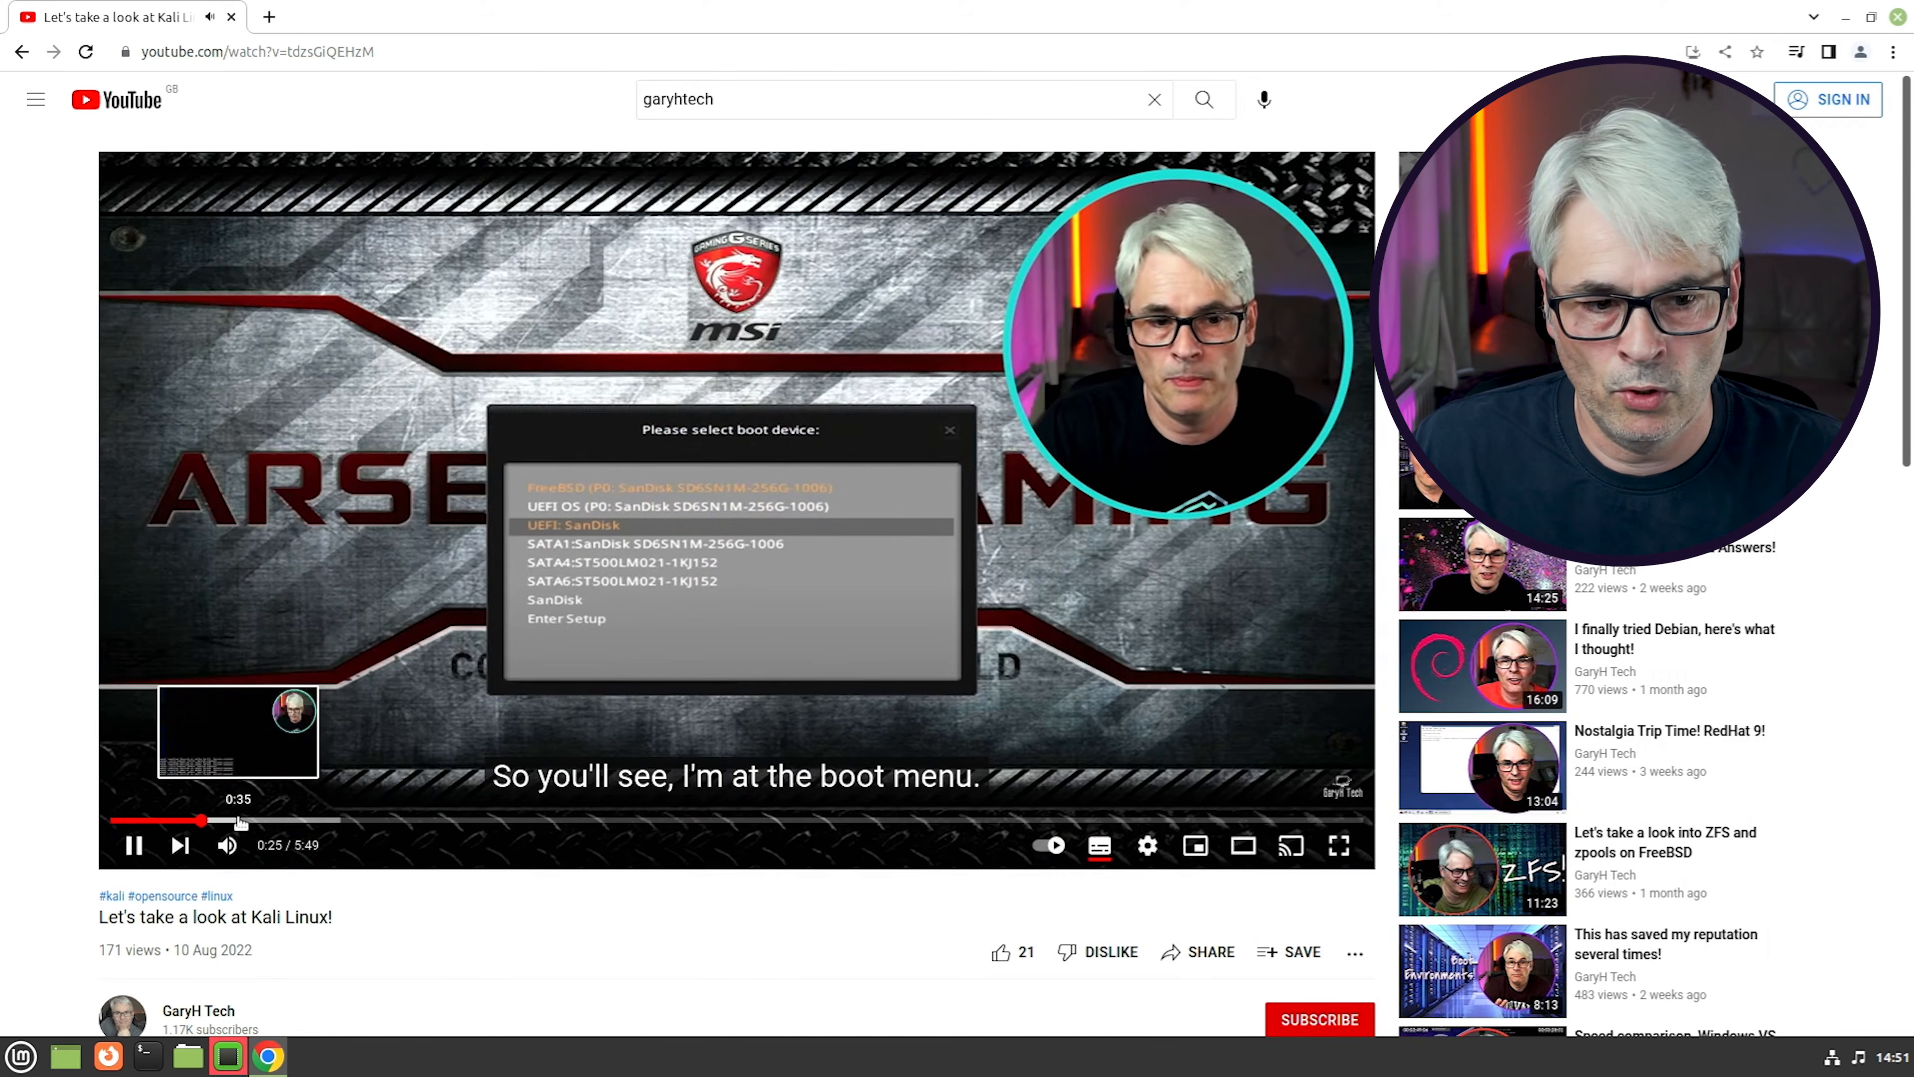
{"action": "left_click", "coordinate": [239, 821]}
{"action": "left_click", "coordinate": [296, 821]}
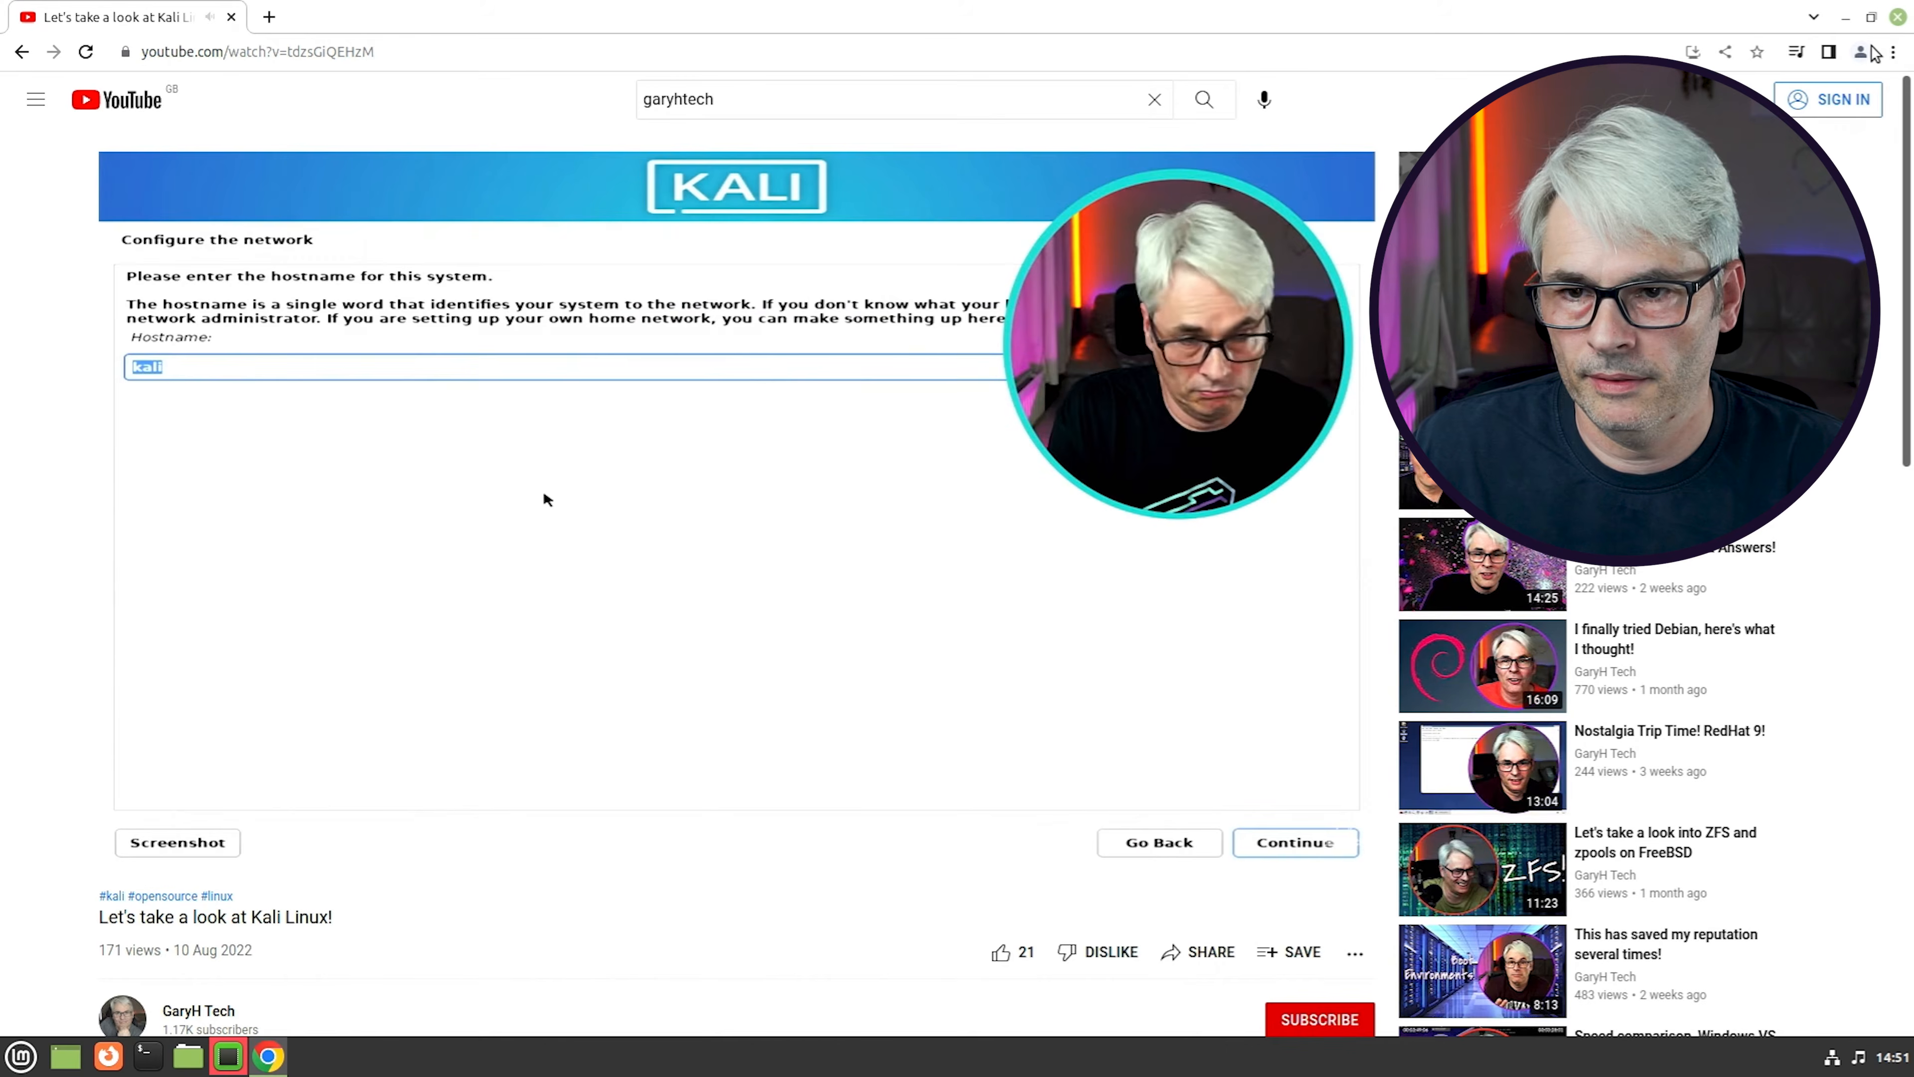
Close Chrome and restart the computer from Driver Manager to complete the NVIDIA driver changes
{"action": "left_click", "coordinate": [1899, 17]}
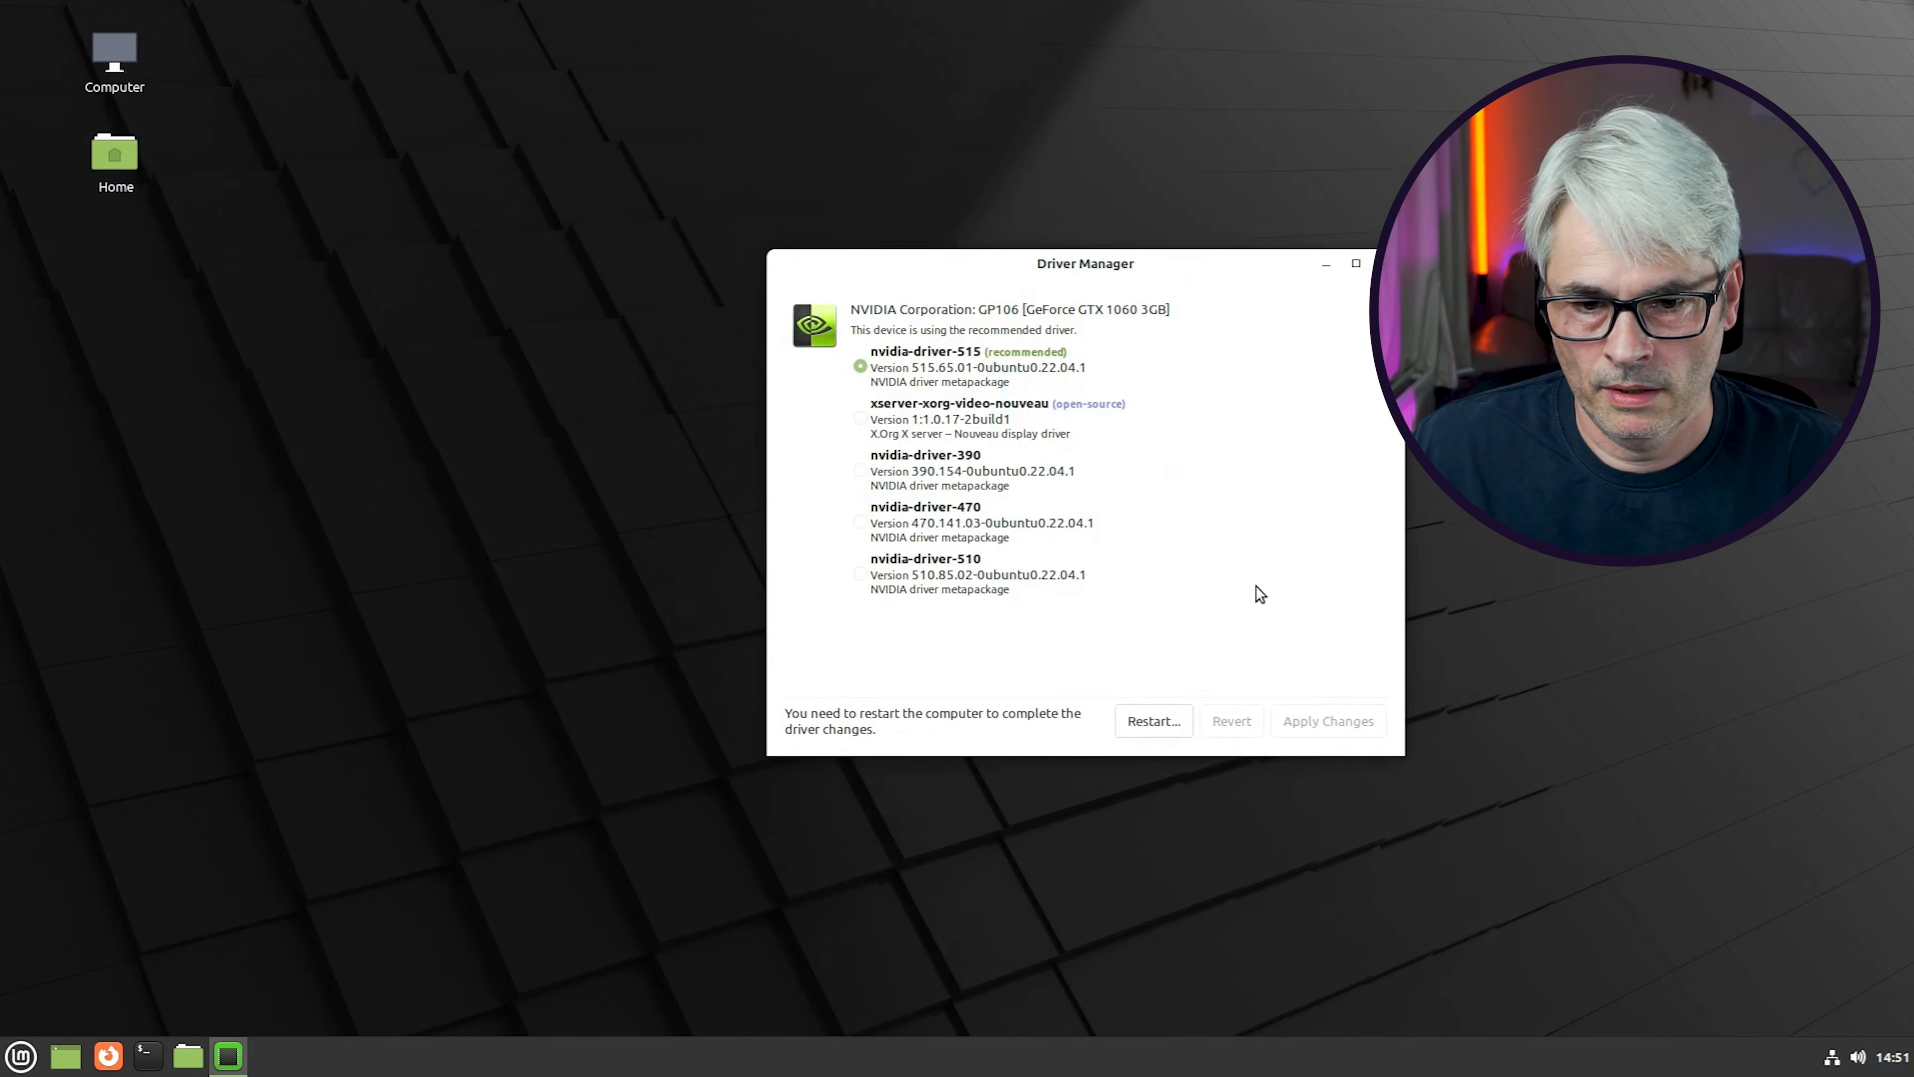
{"action": "left_click", "coordinate": [1151, 720]}
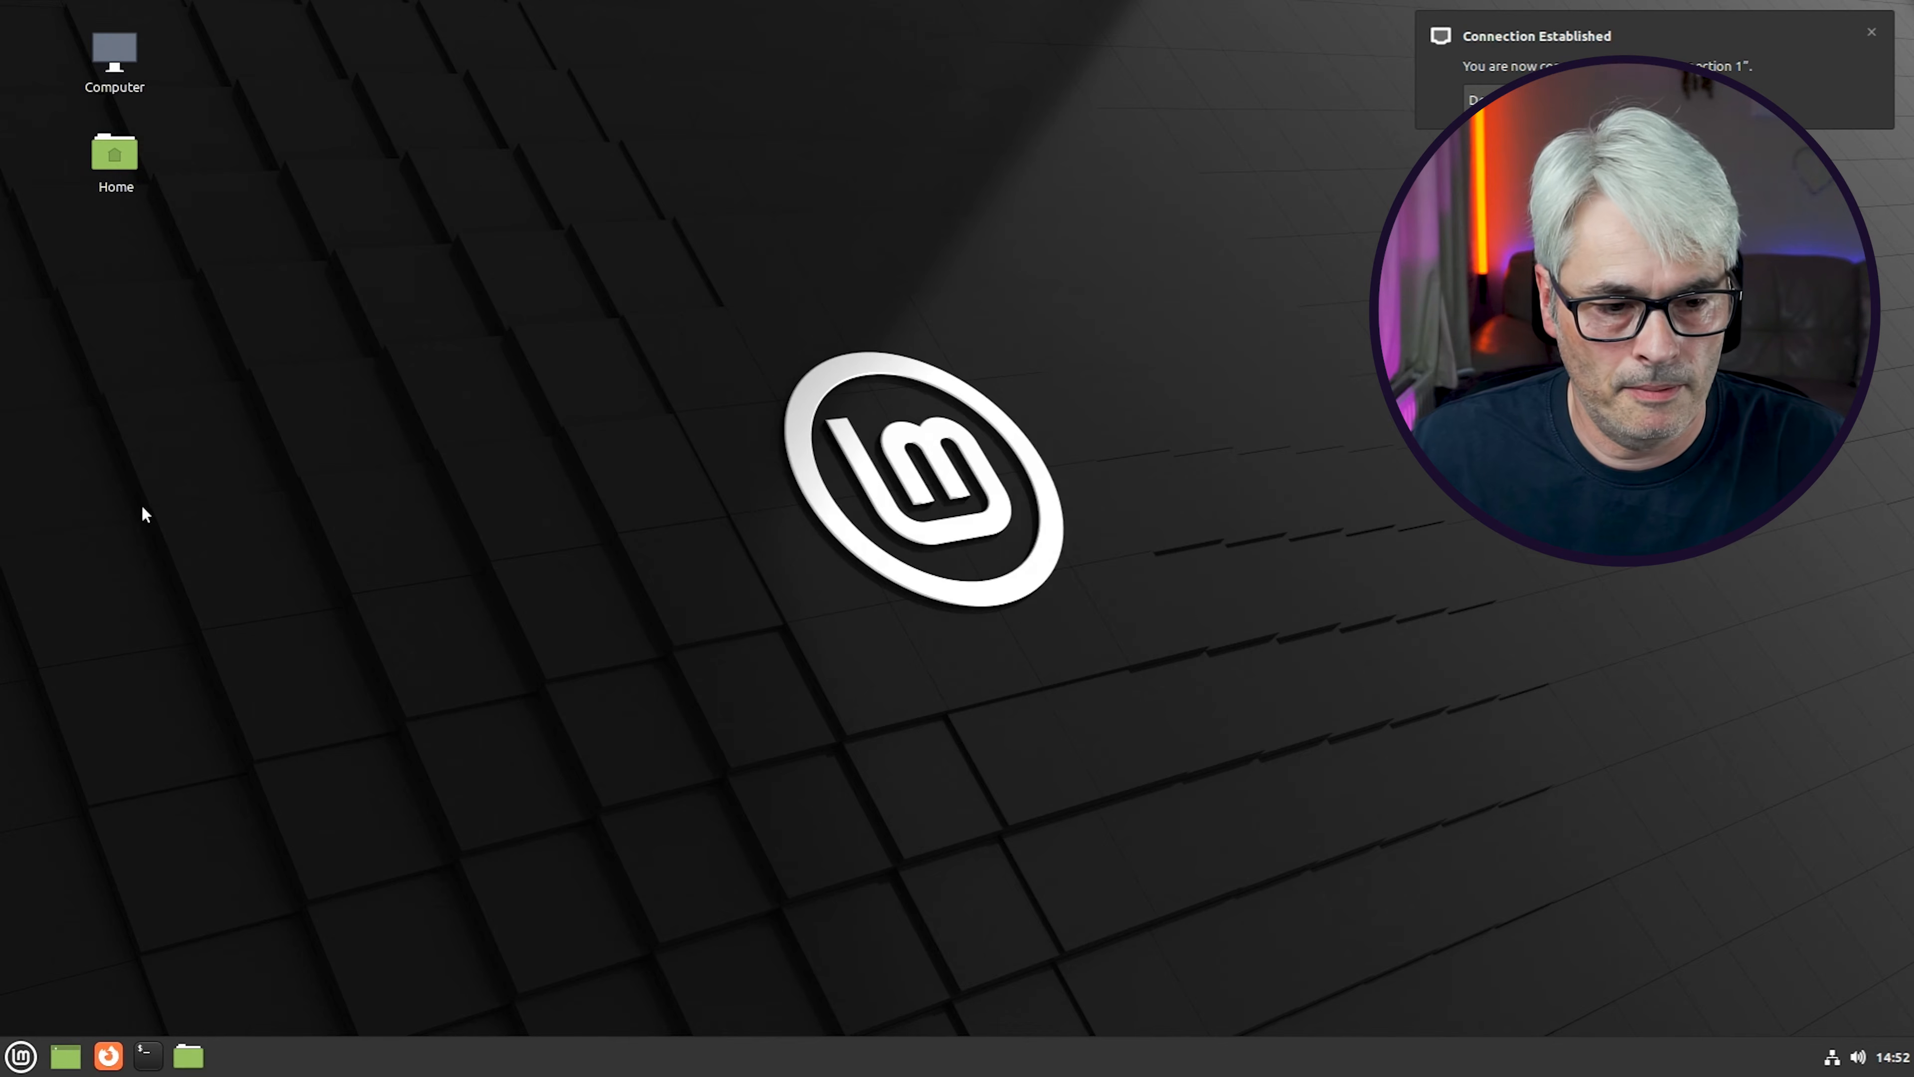
Look through the Preferences and Administration applications, and open System Info to check the graphics card entry
{"action": "left_click", "coordinate": [21, 1056]}
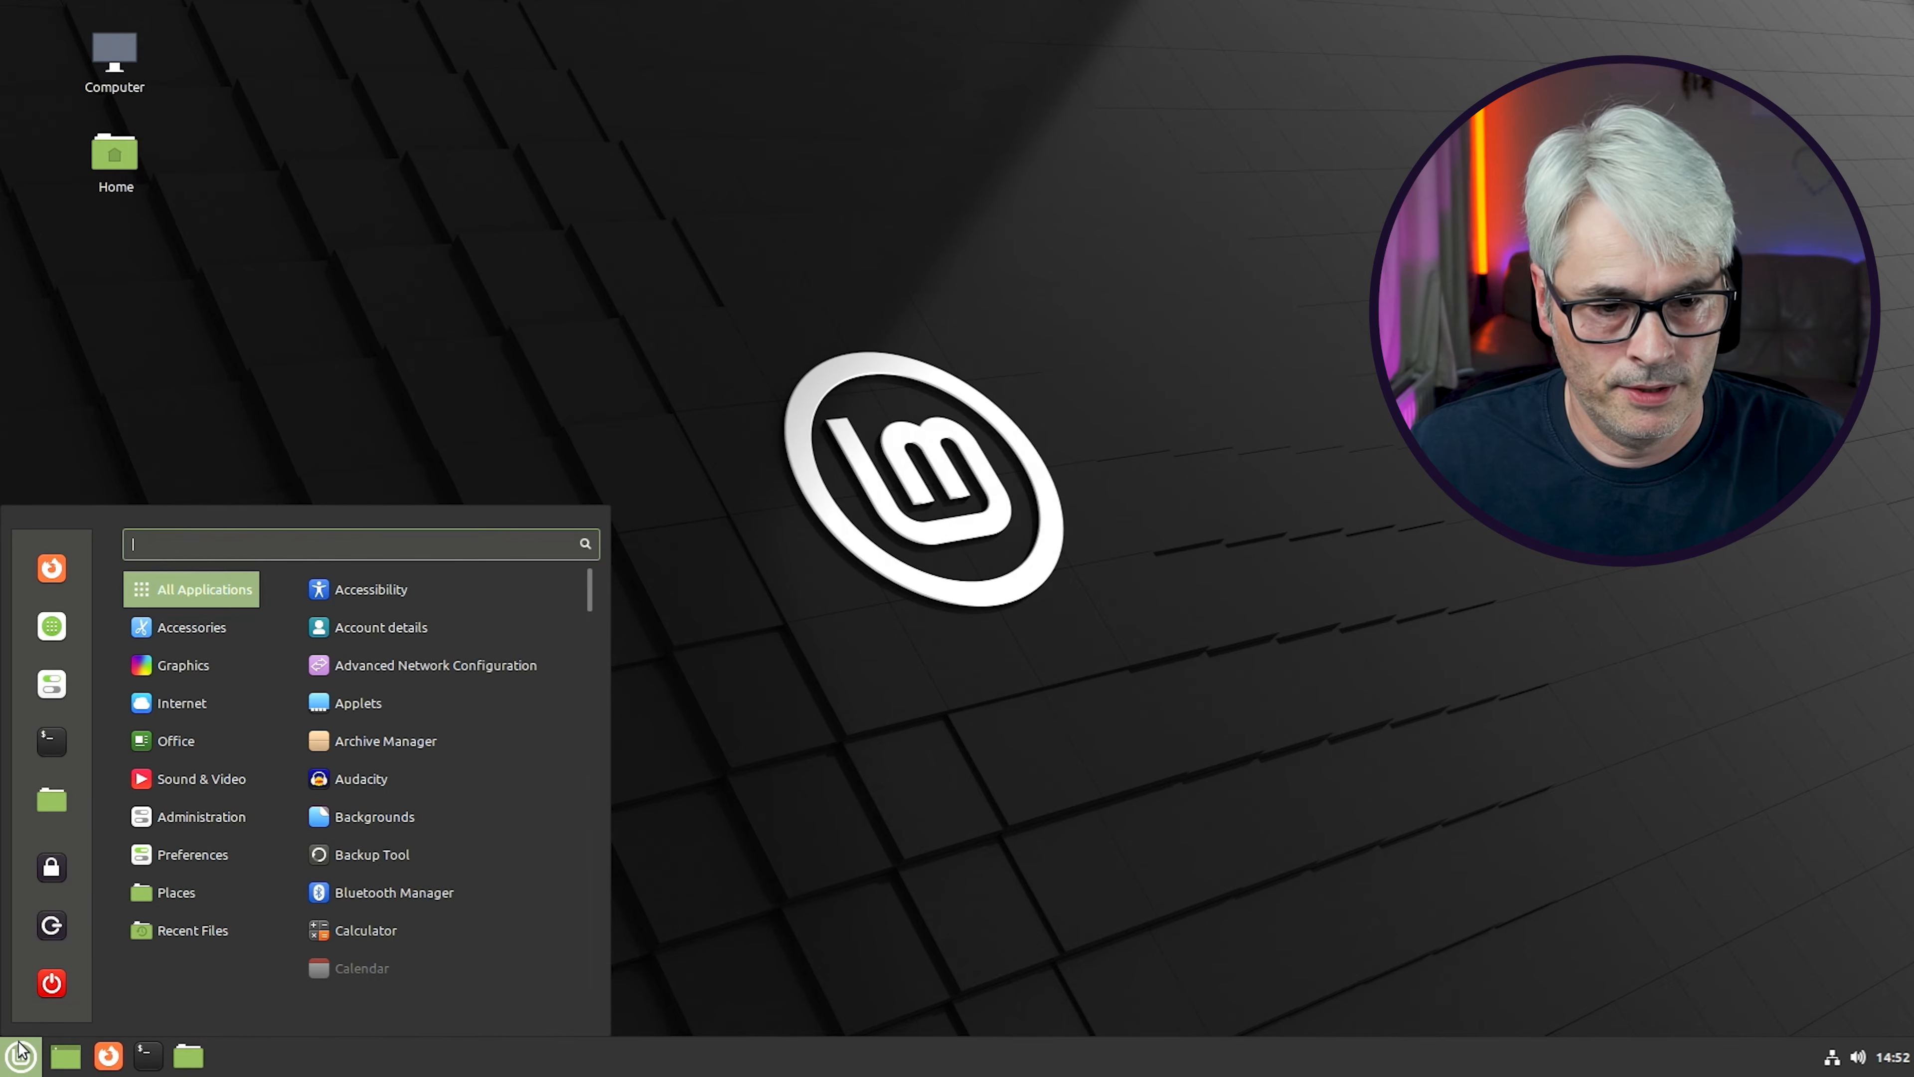
{"action": "mouse_move", "coordinate": [215, 850]}
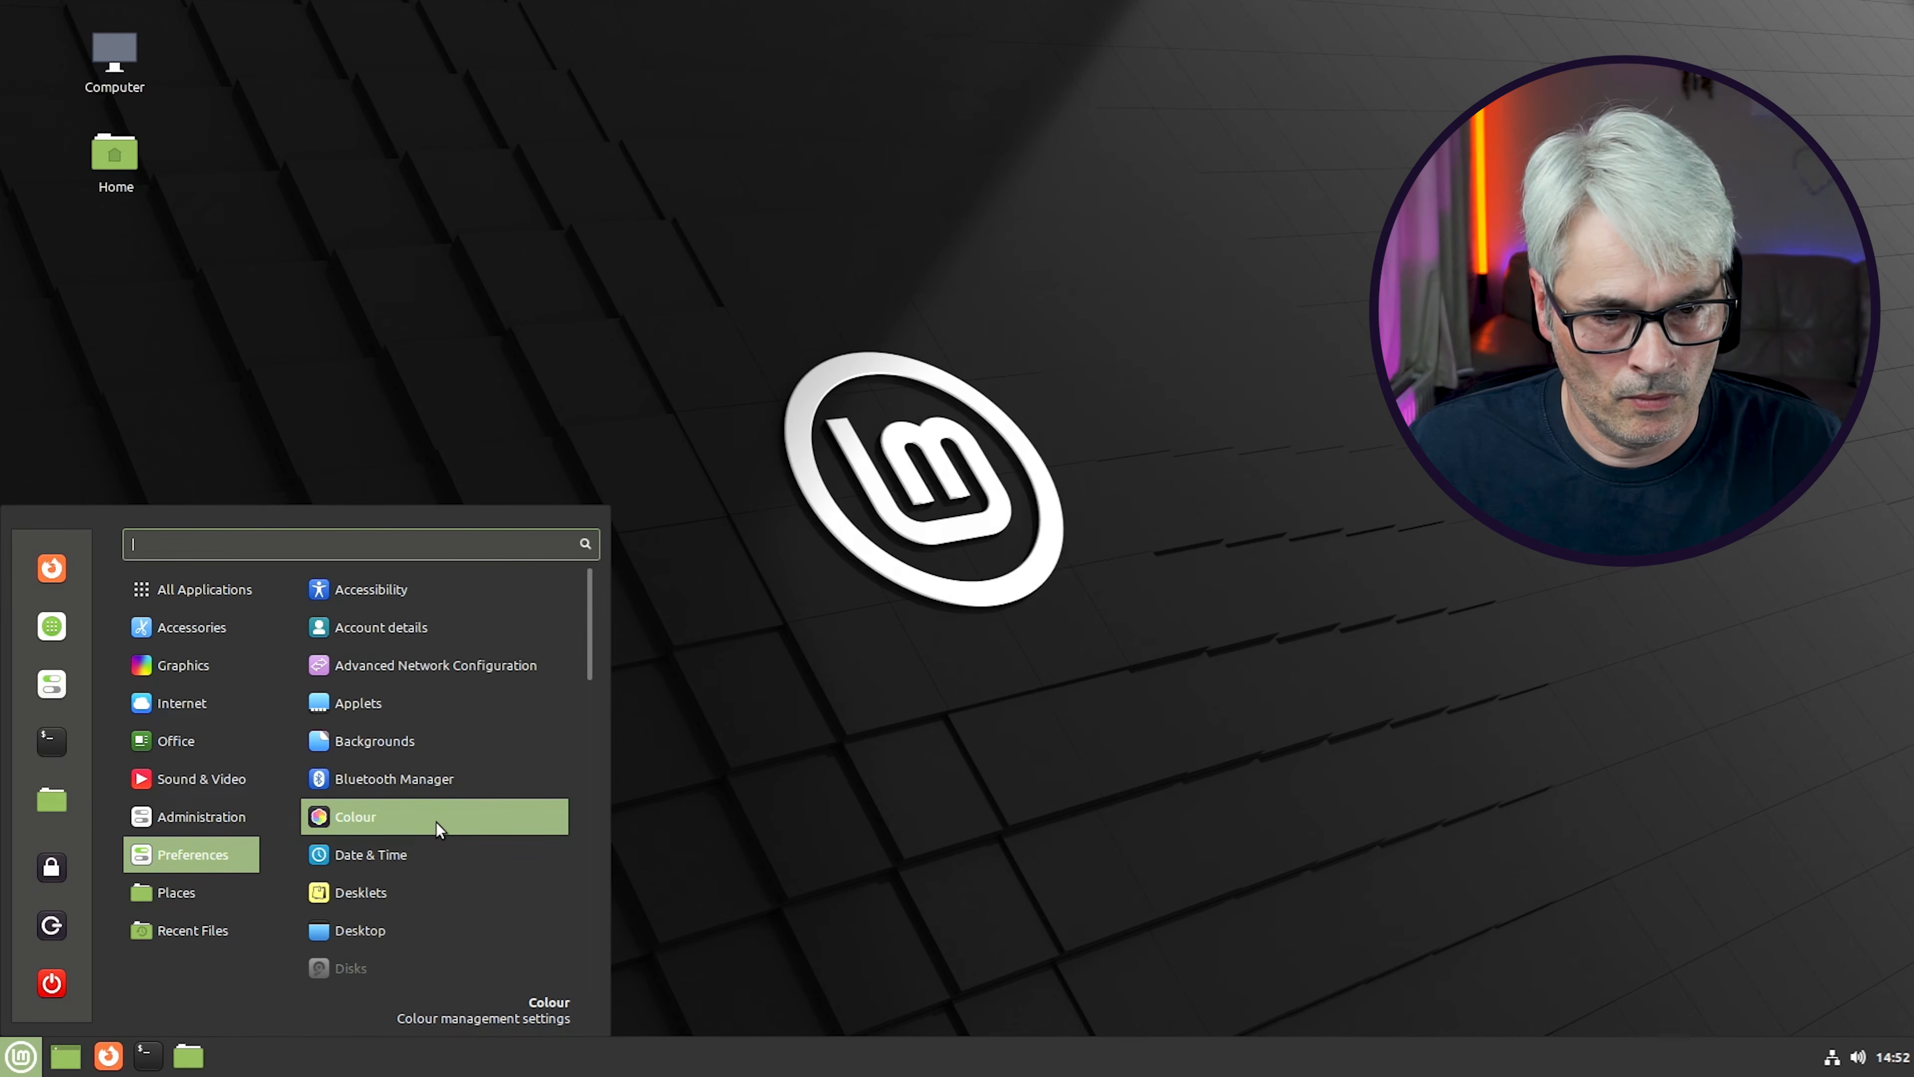
{"action": "mouse_move", "coordinate": [211, 807]}
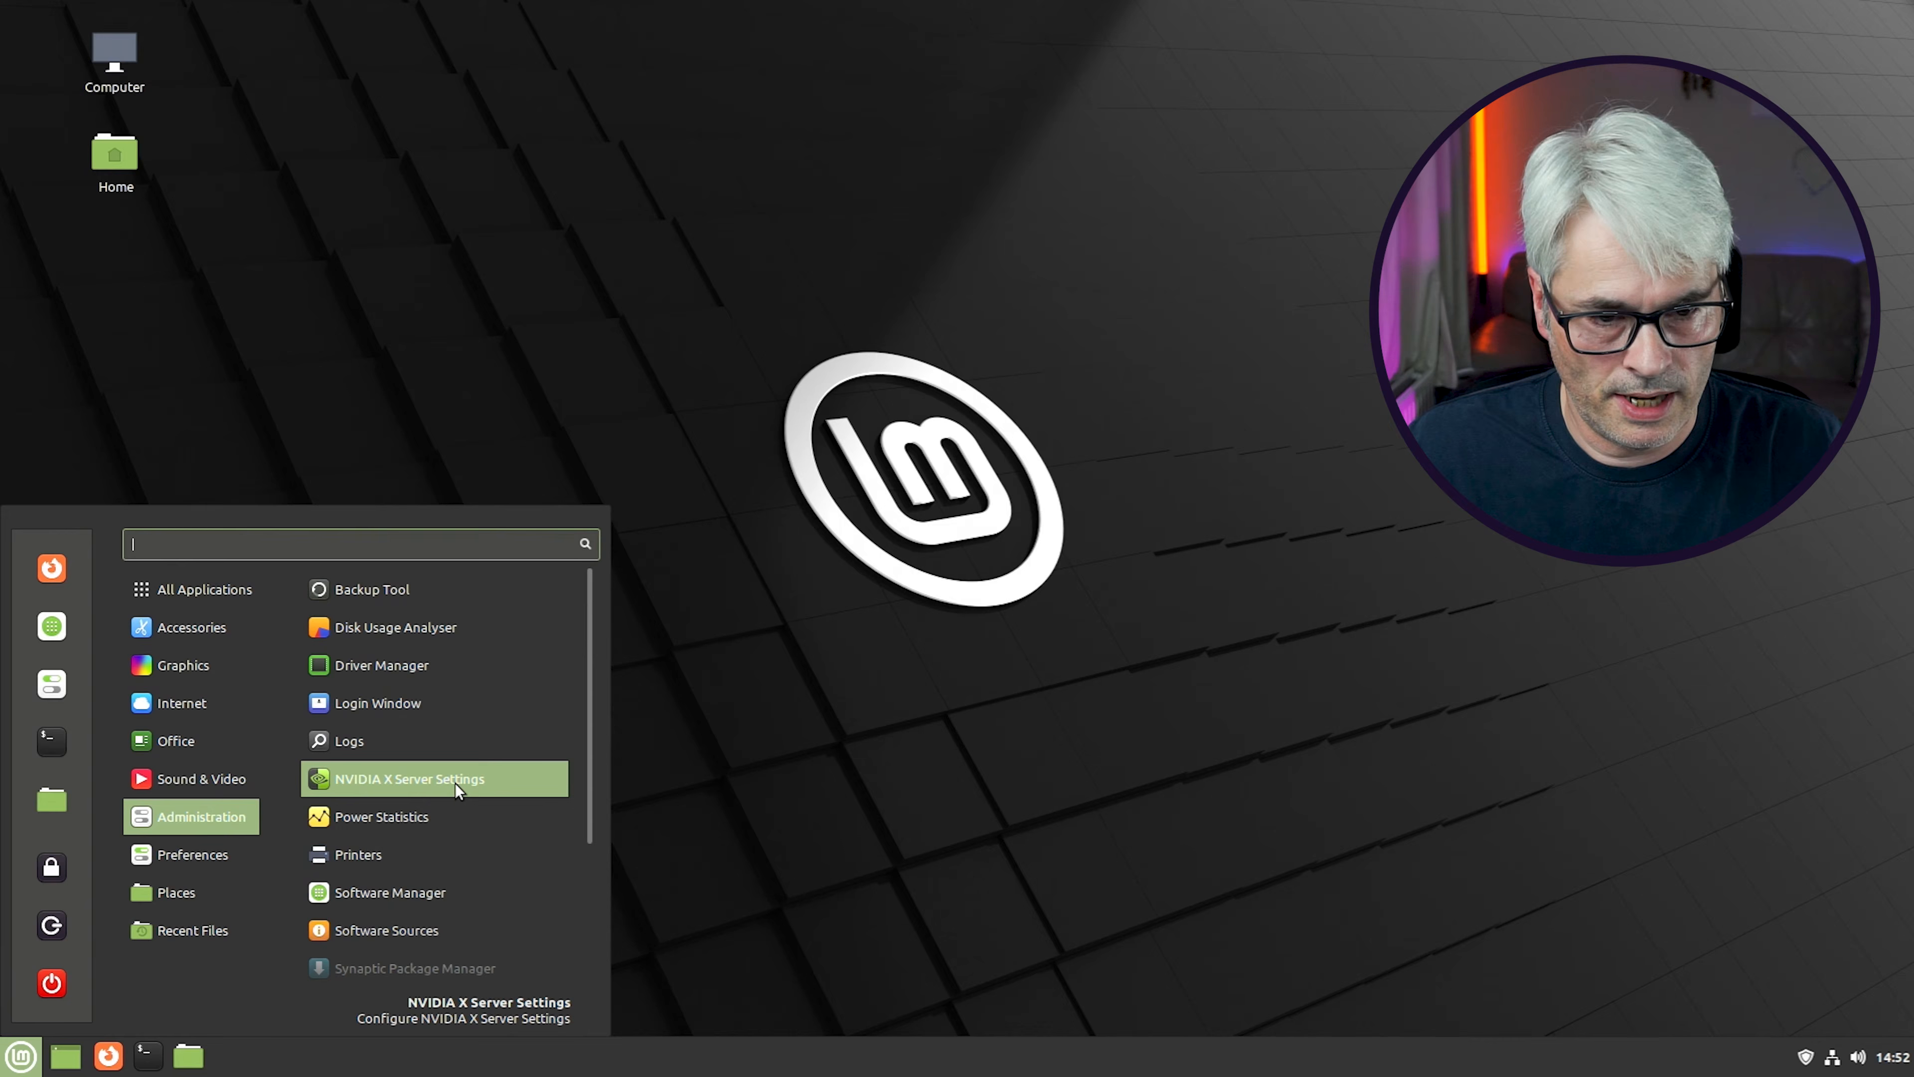
{"action": "scroll", "coordinate": [455, 782], "scroll_direction": "down", "scroll_amount": 5}
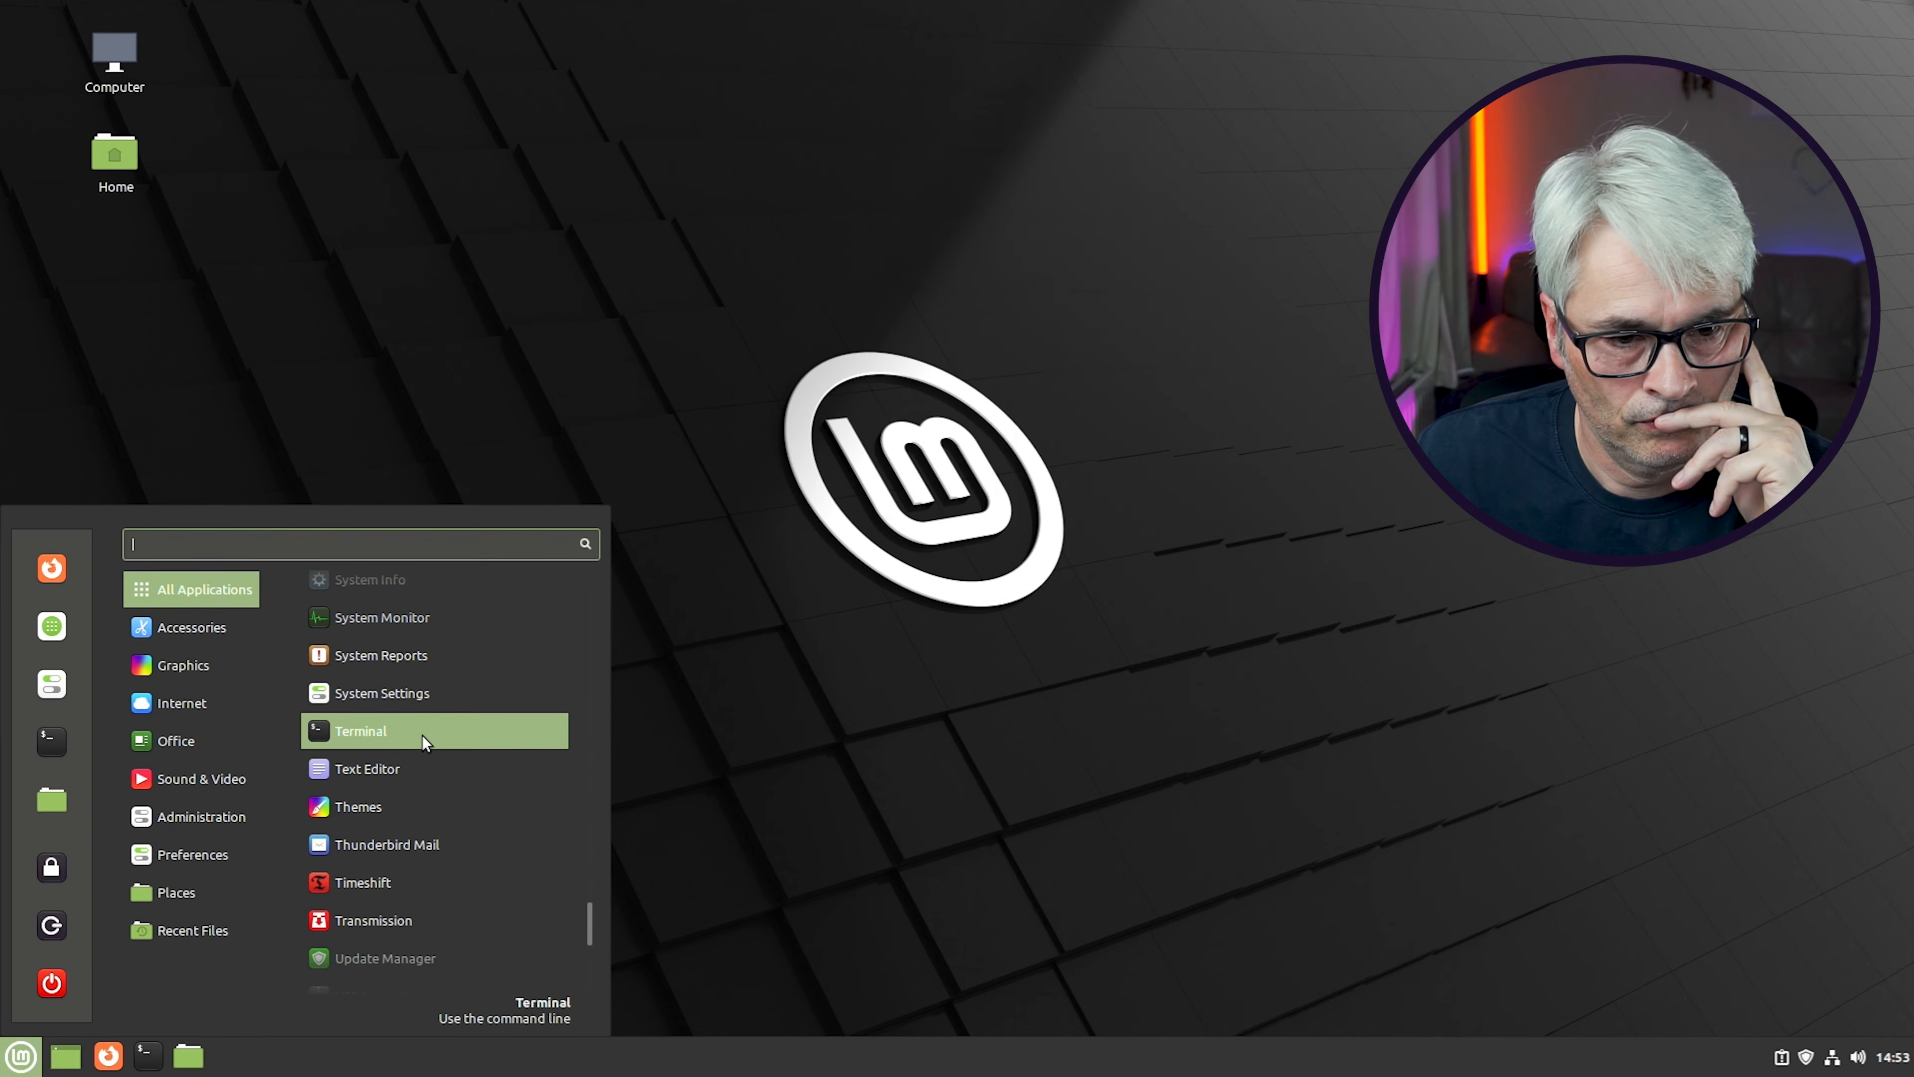
{"action": "scroll", "coordinate": [424, 727], "scroll_direction": "up", "scroll_amount": 2}
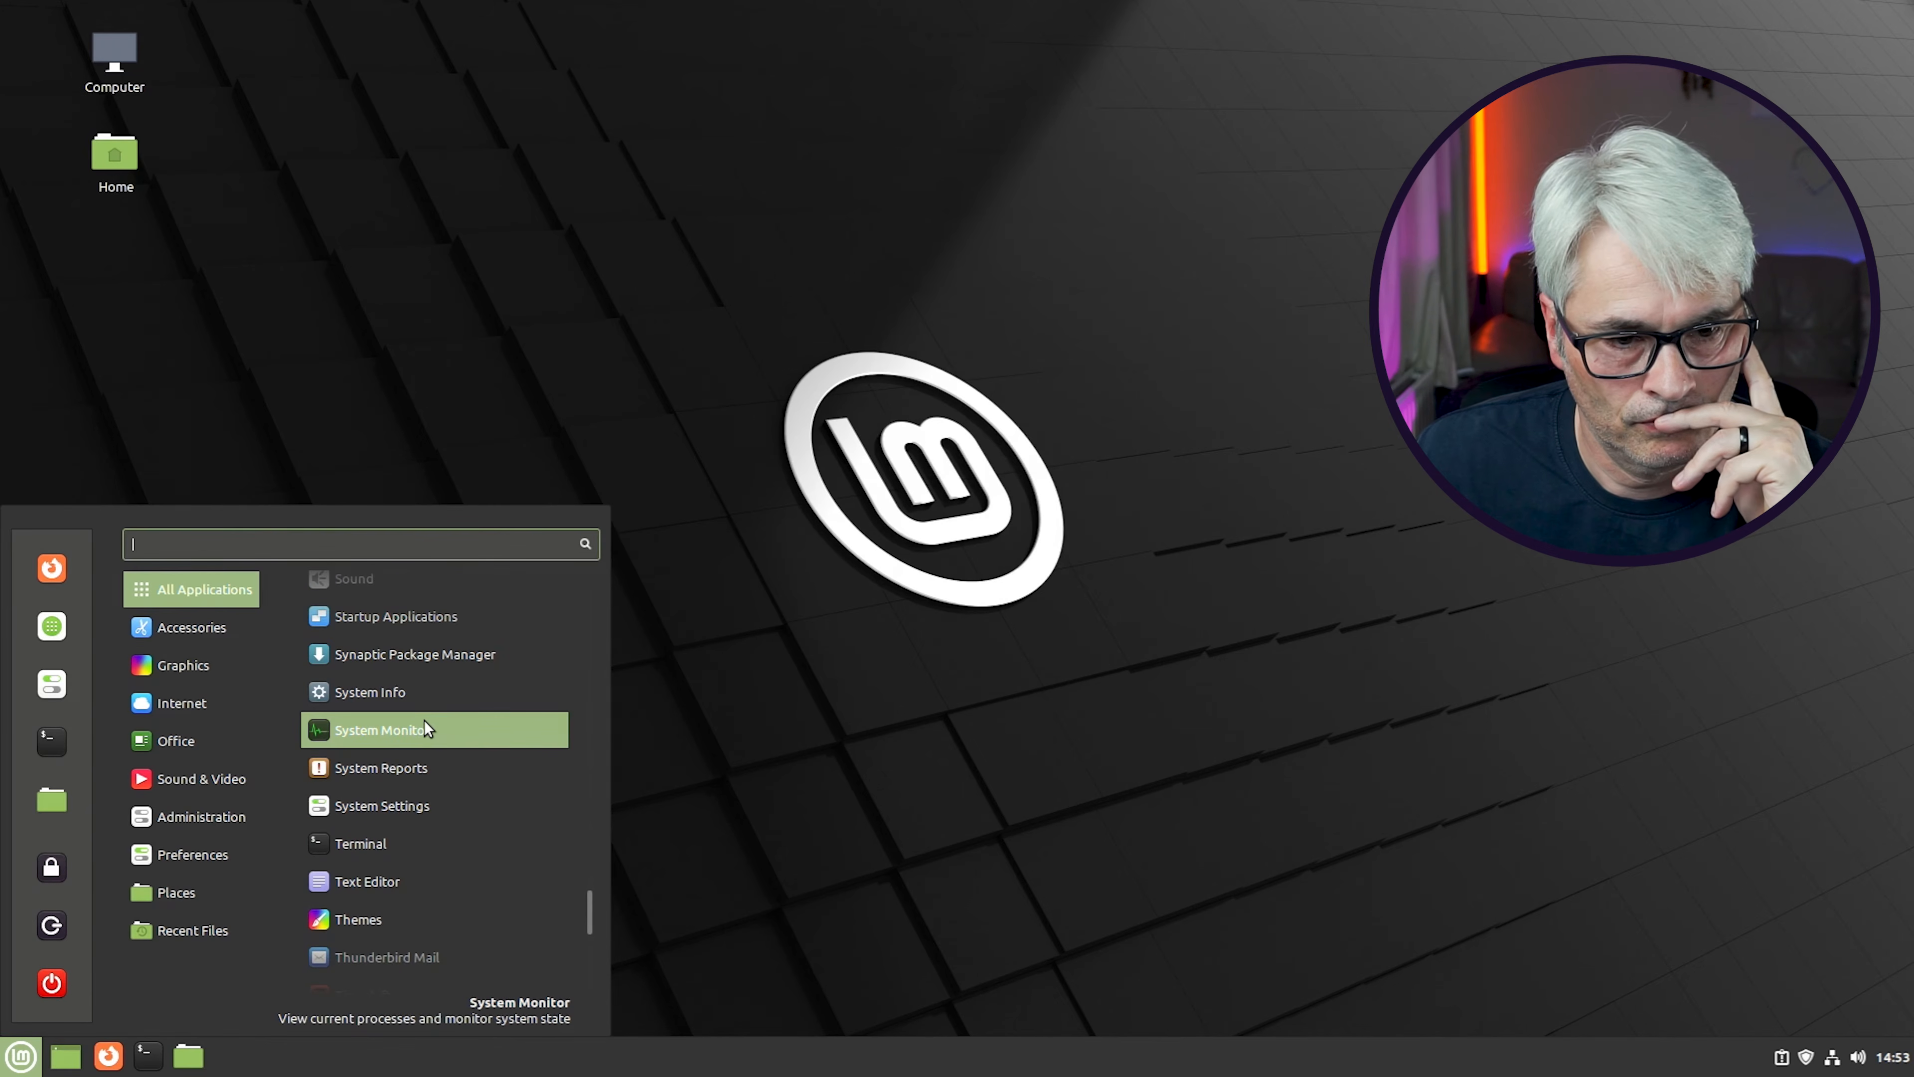
{"action": "left_click", "coordinate": [442, 692]}
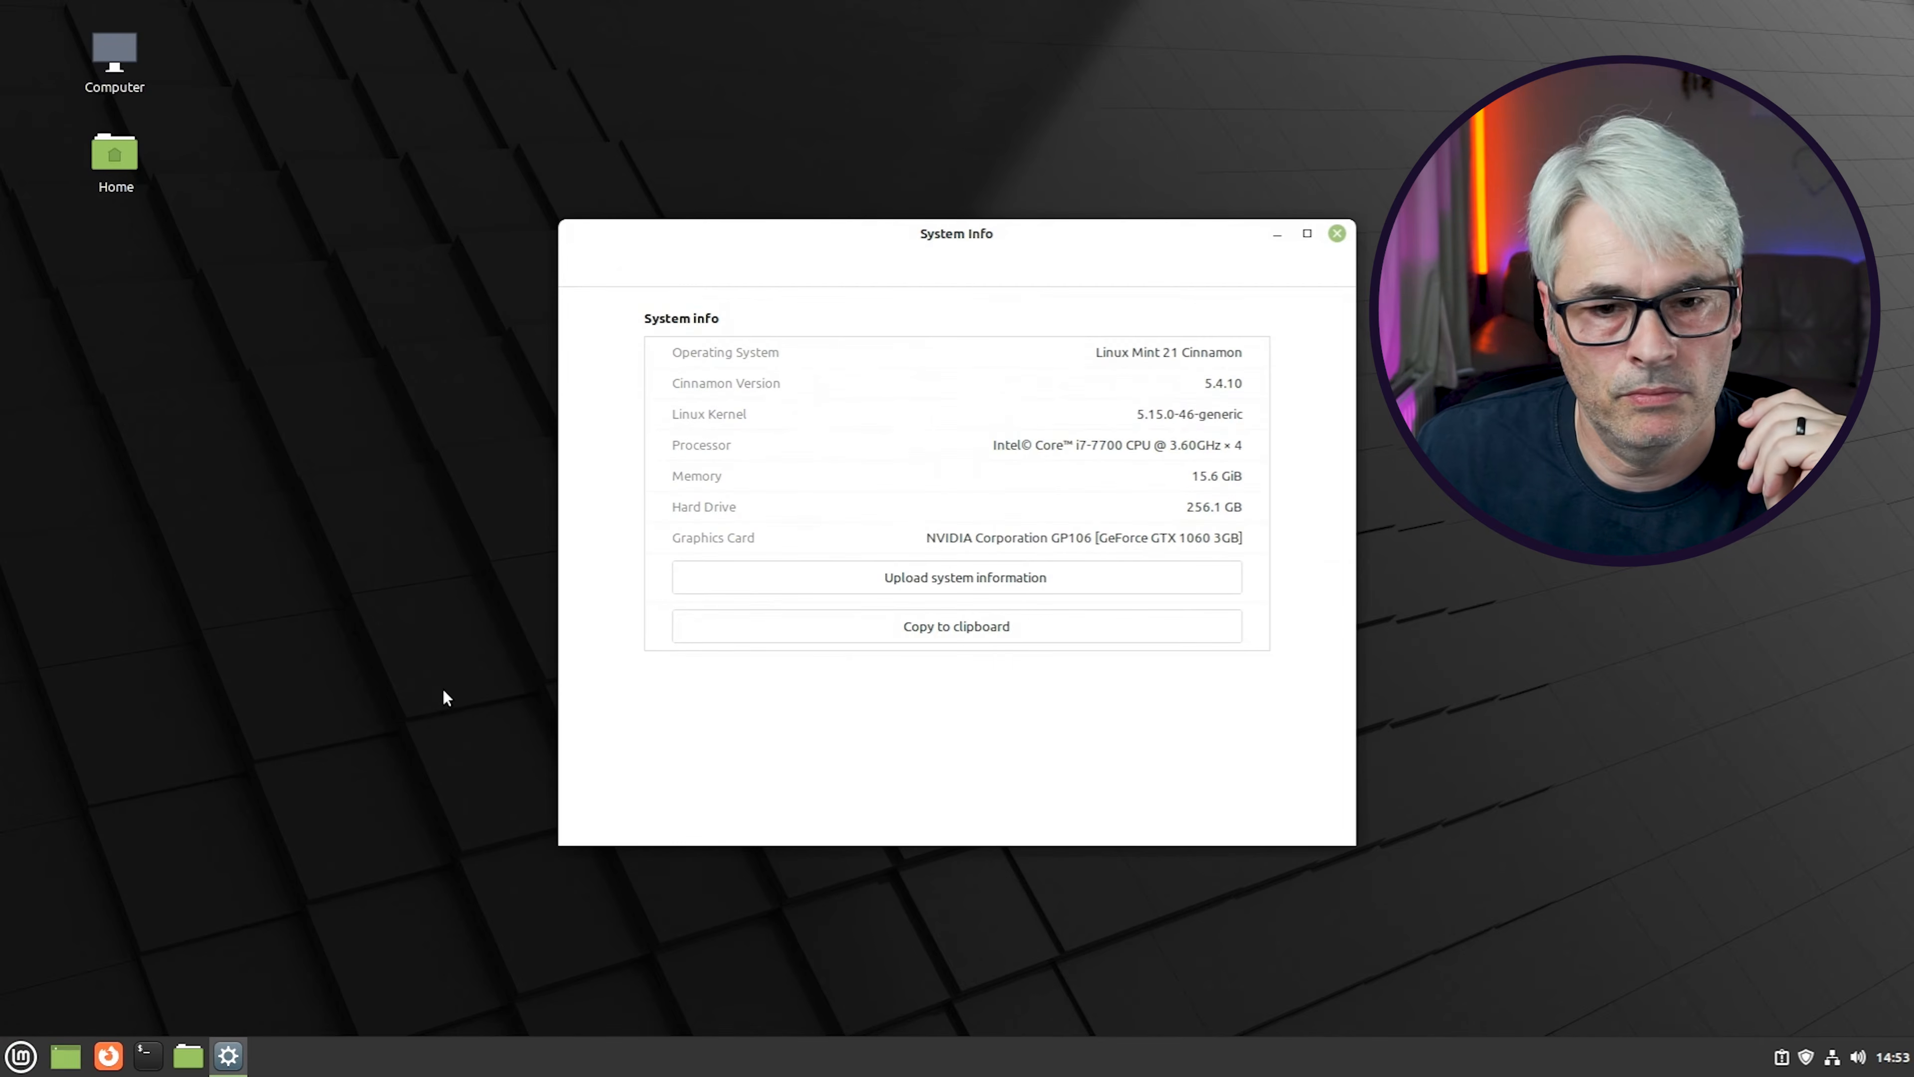
{"action": "double_click", "coordinate": [1154, 541]}
{"action": "left_click", "coordinate": [1155, 542]}
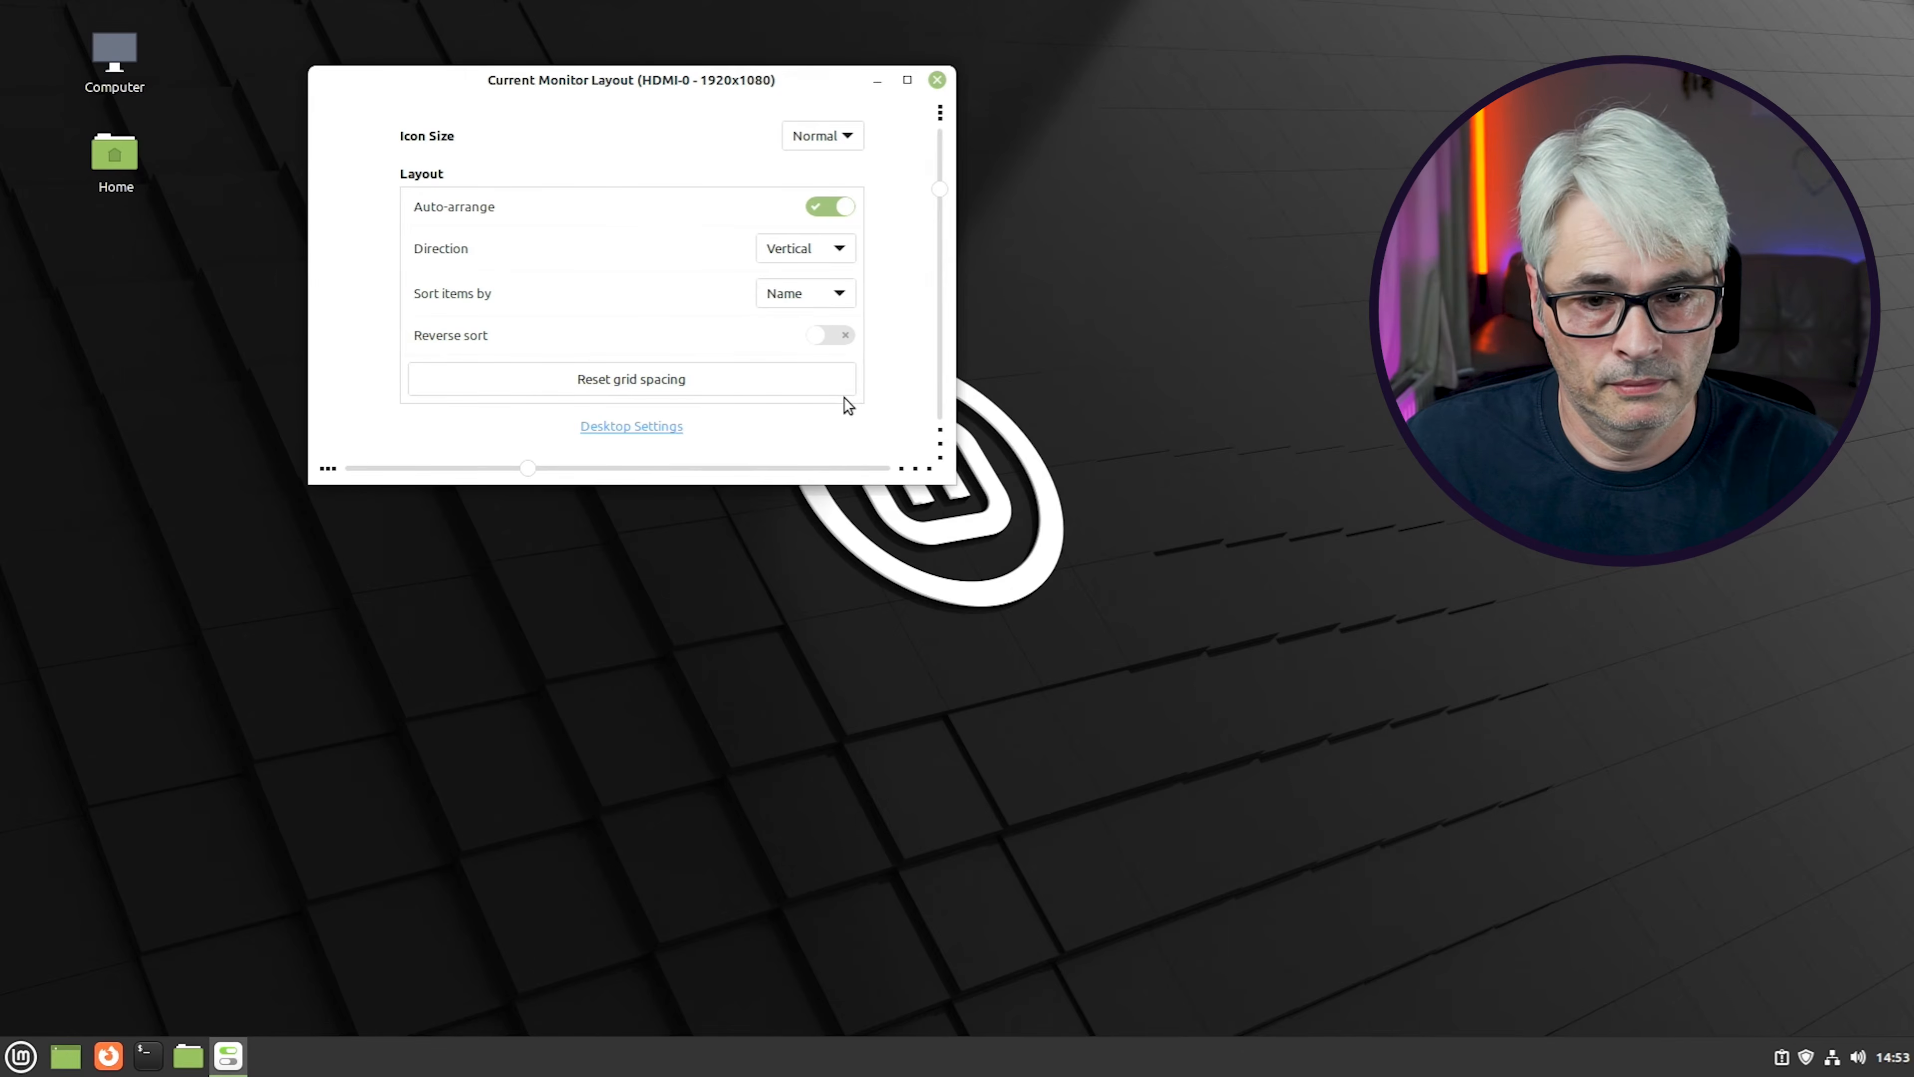
Enlarge the Current Monitor Layout window to view the desktop icon settings, and close it
{"action": "left_click_drag", "start_coordinate": [949, 486], "coordinate": [1583, 872]}
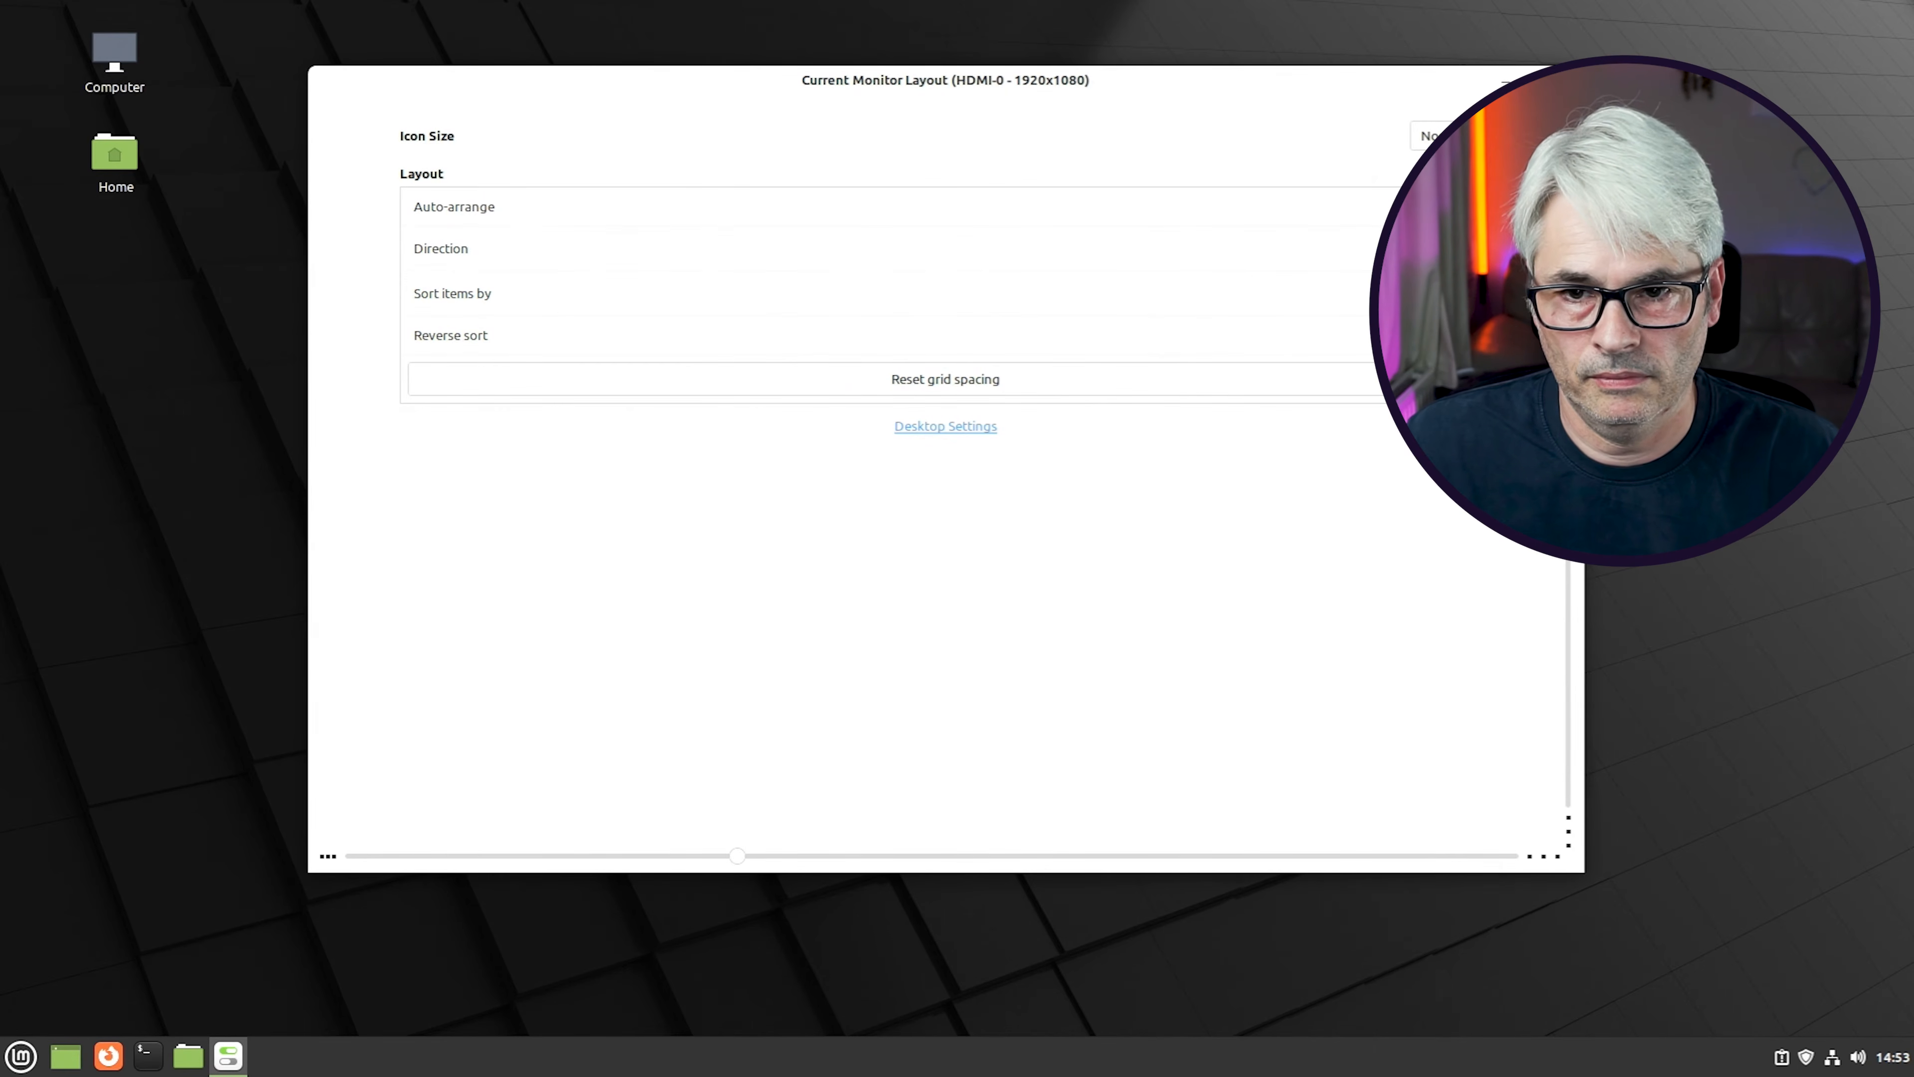
{"action": "left_click", "coordinate": [1567, 81]}
Change the desktop background to the glowing green 1920x1080 Linux Mint image on black, and close the background settings
{"action": "right_click", "coordinate": [749, 428]}
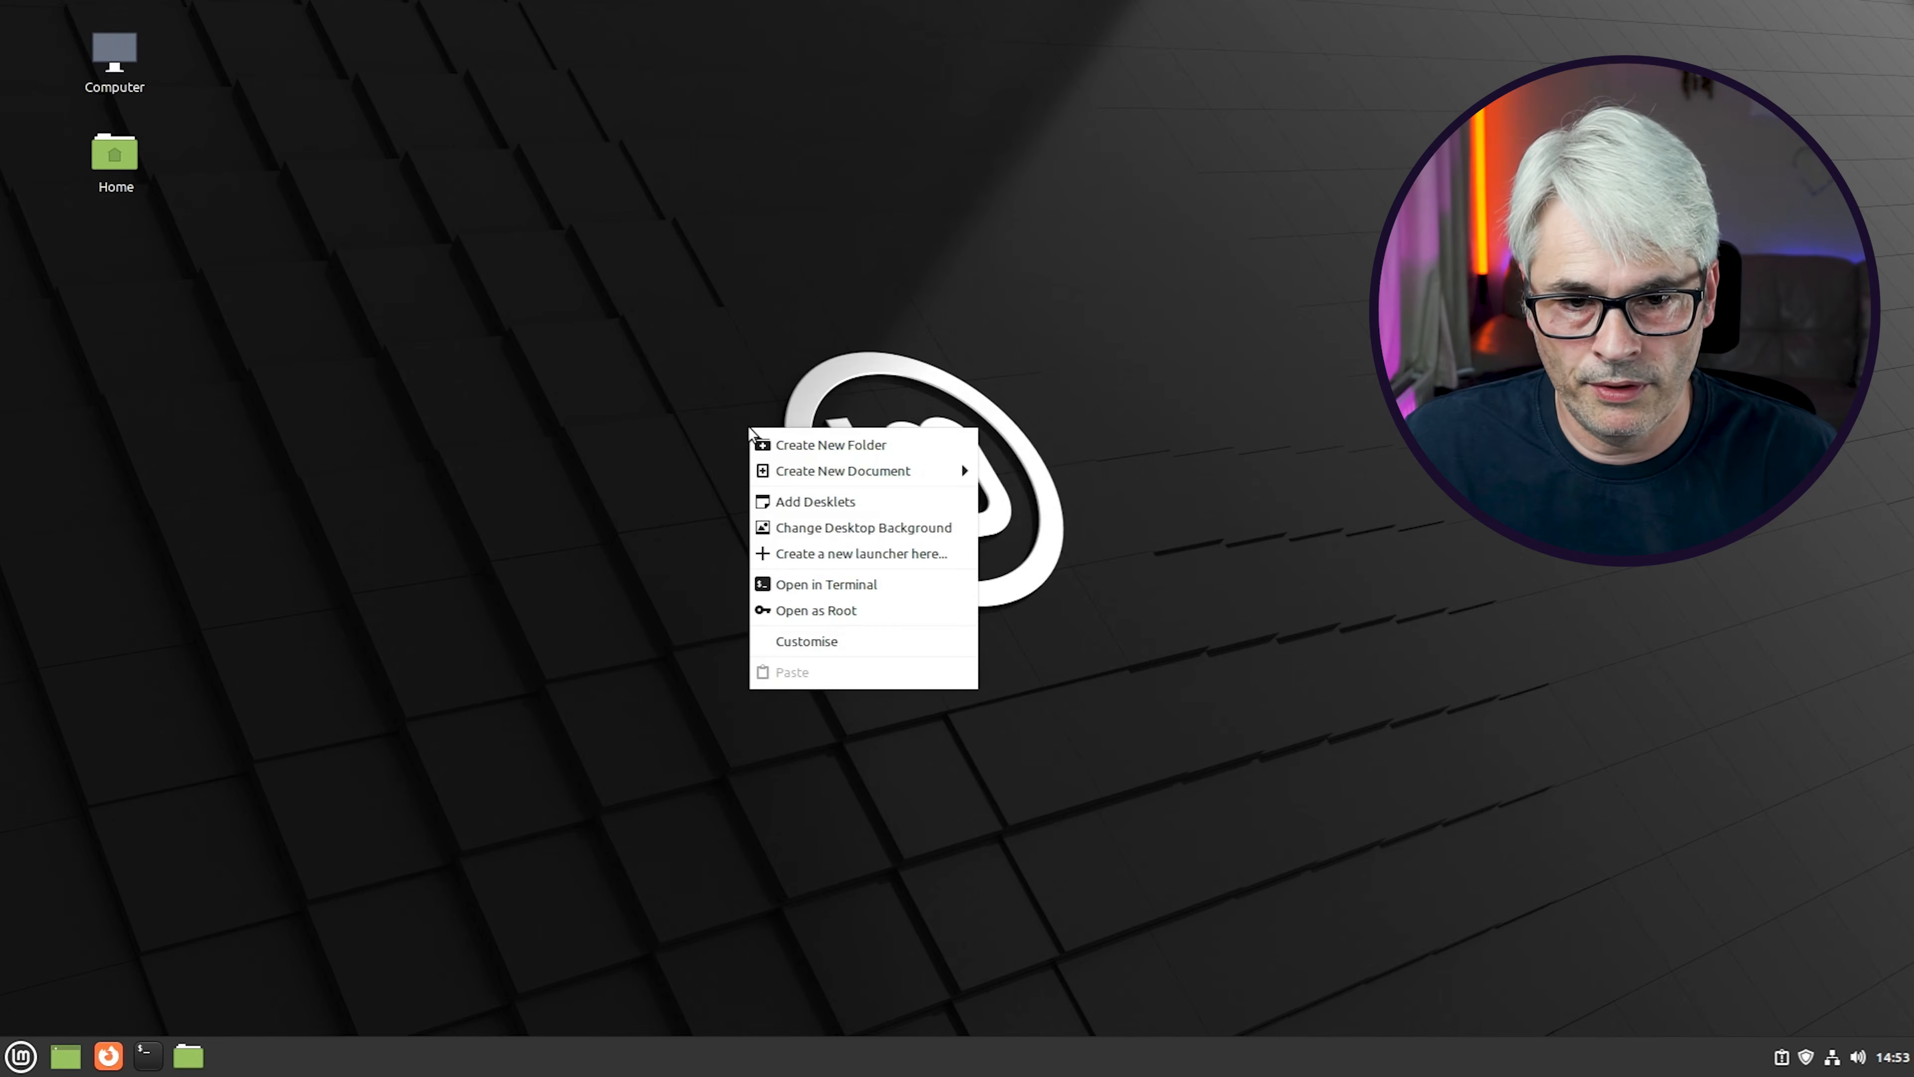
{"action": "left_click", "coordinate": [888, 528]}
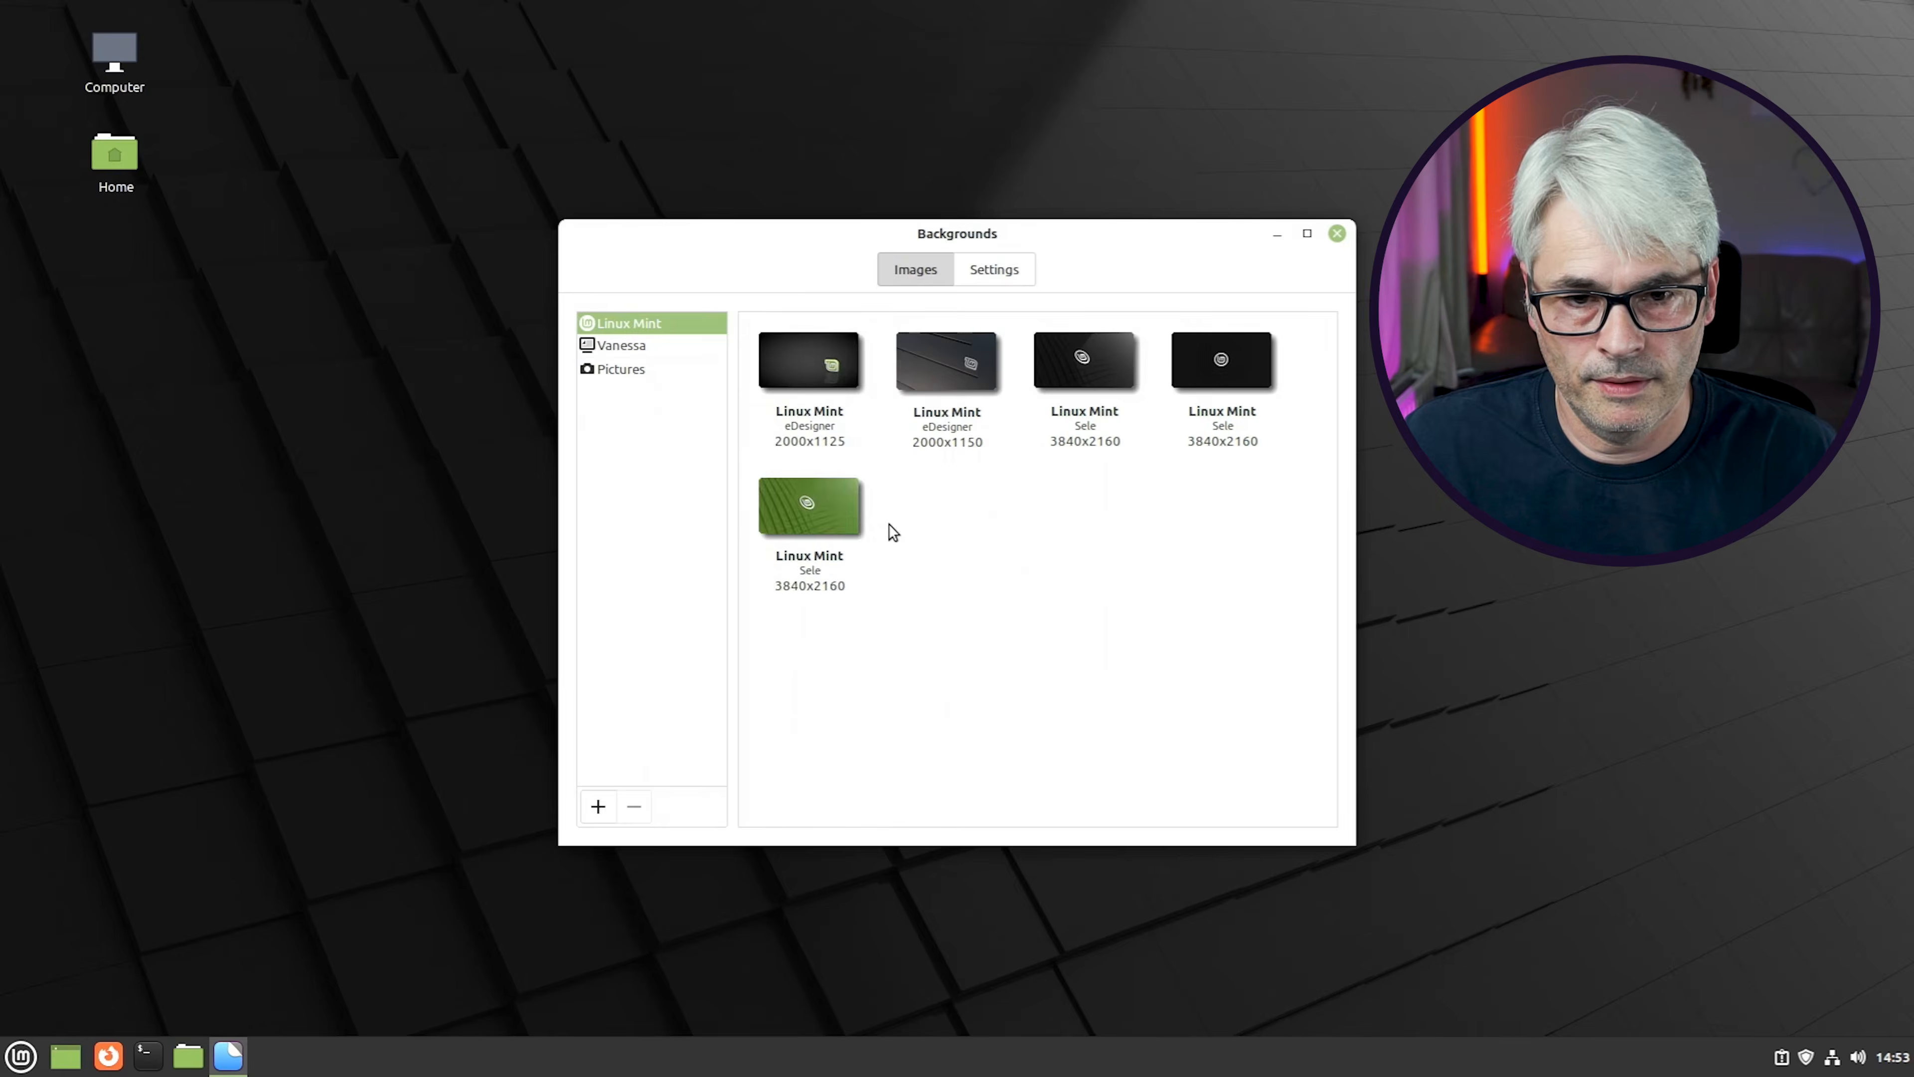
{"action": "left_click", "coordinate": [1093, 648]}
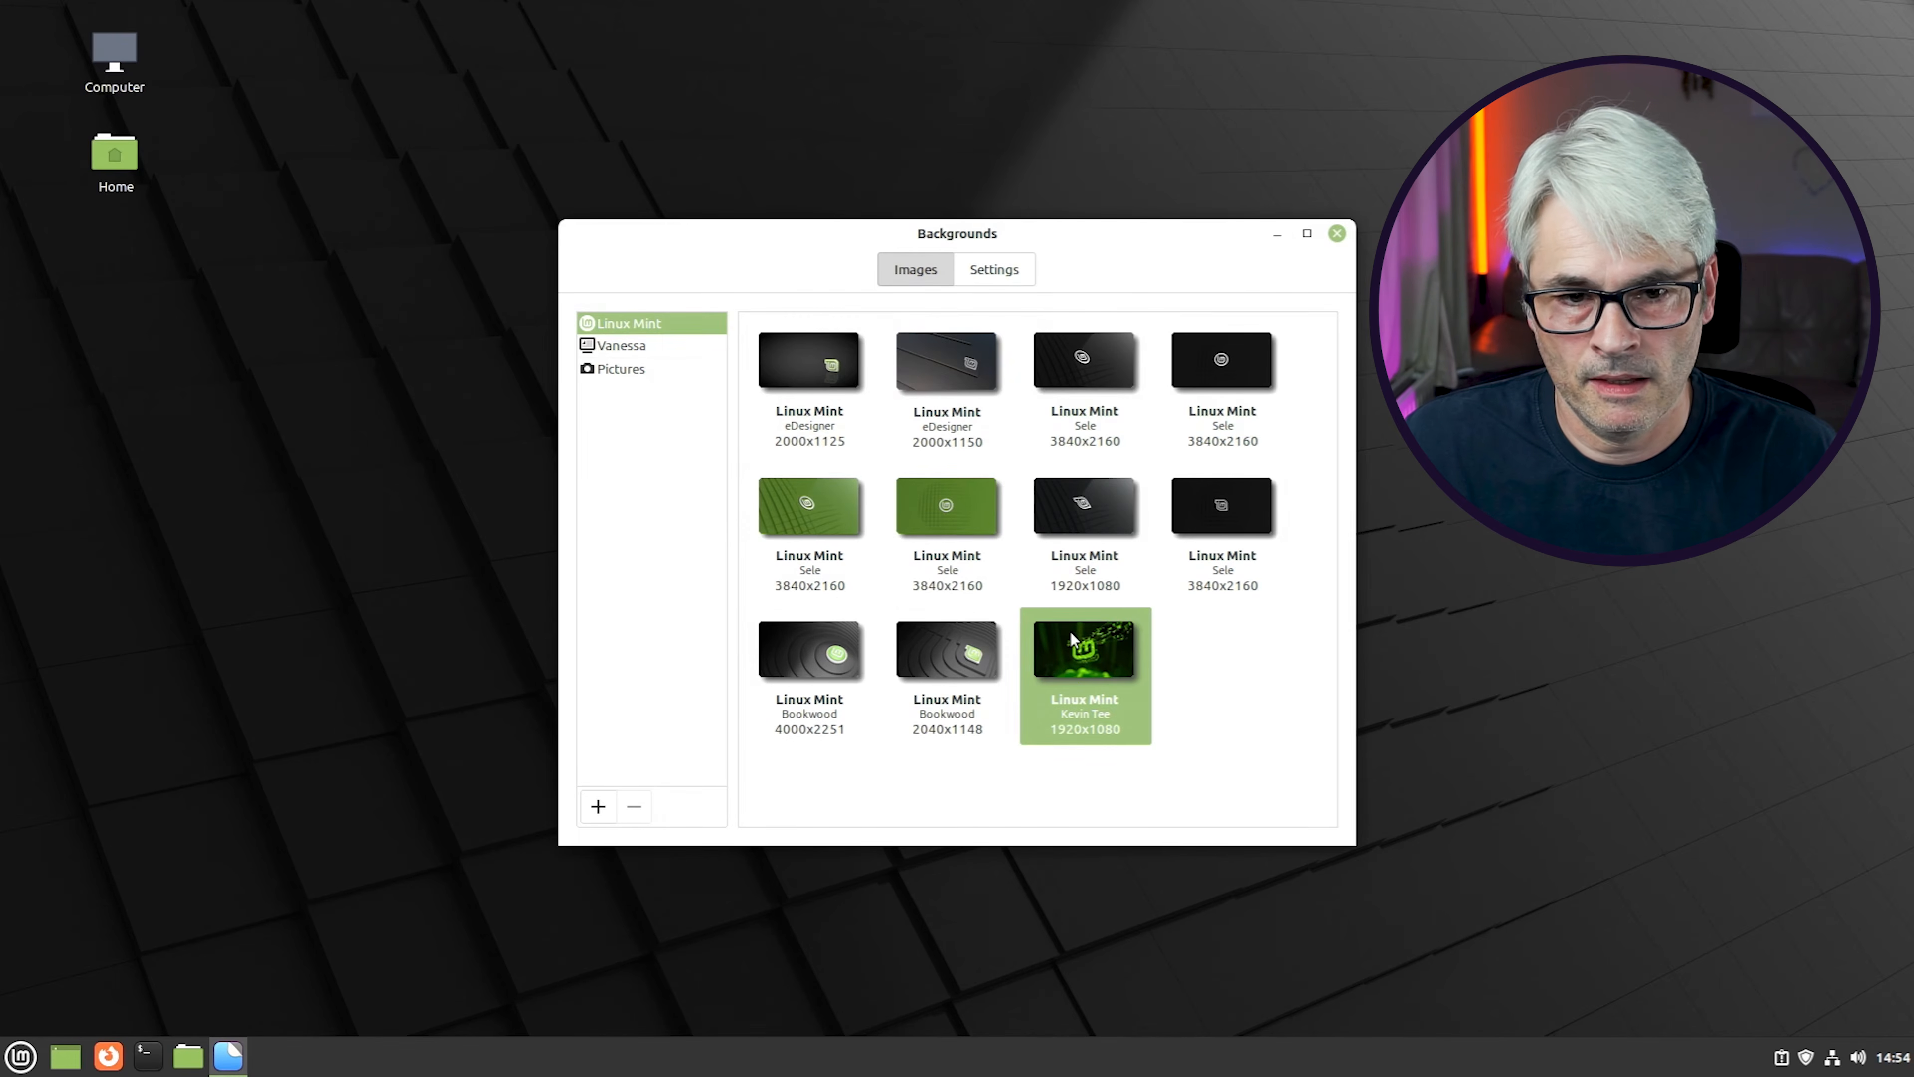
{"action": "left_click", "coordinate": [1336, 234]}
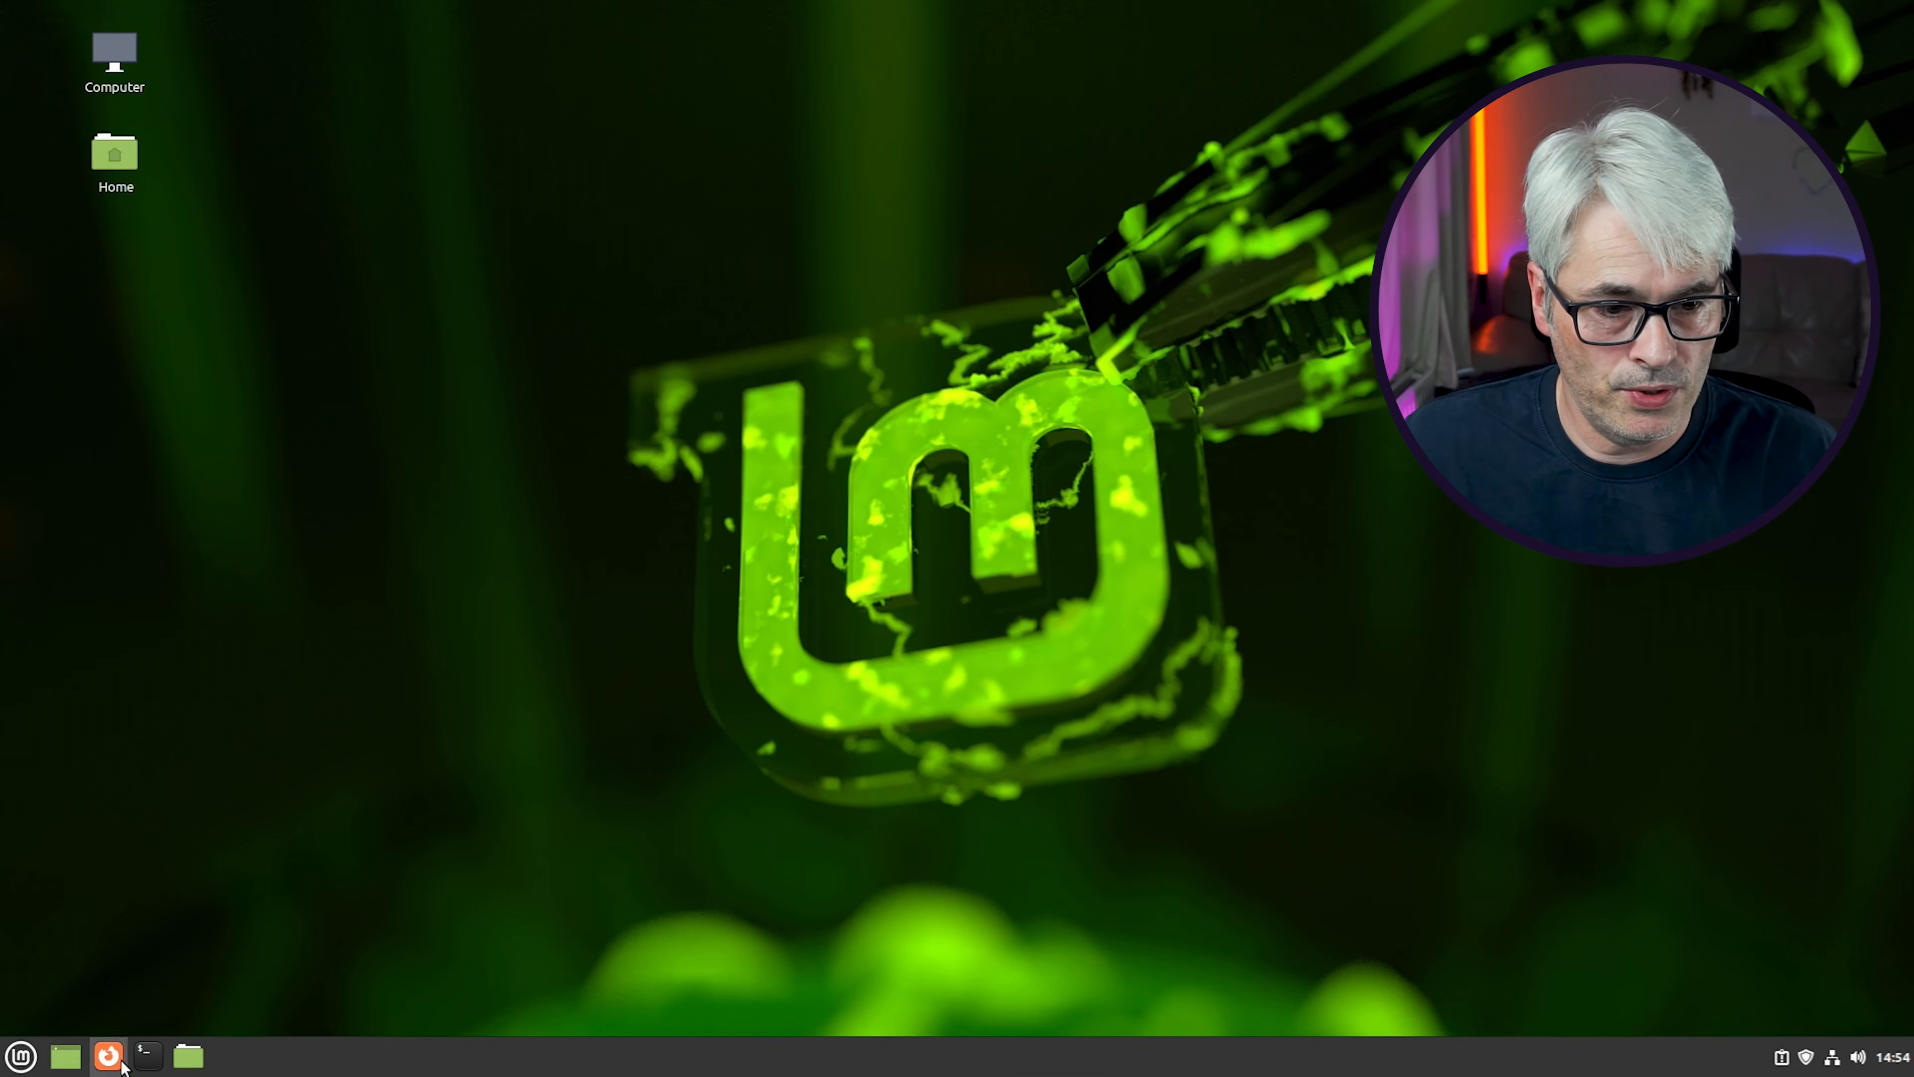
Browse the application categories, and open System Info to check the installed Cinnamon version
{"action": "left_click", "coordinate": [23, 1059]}
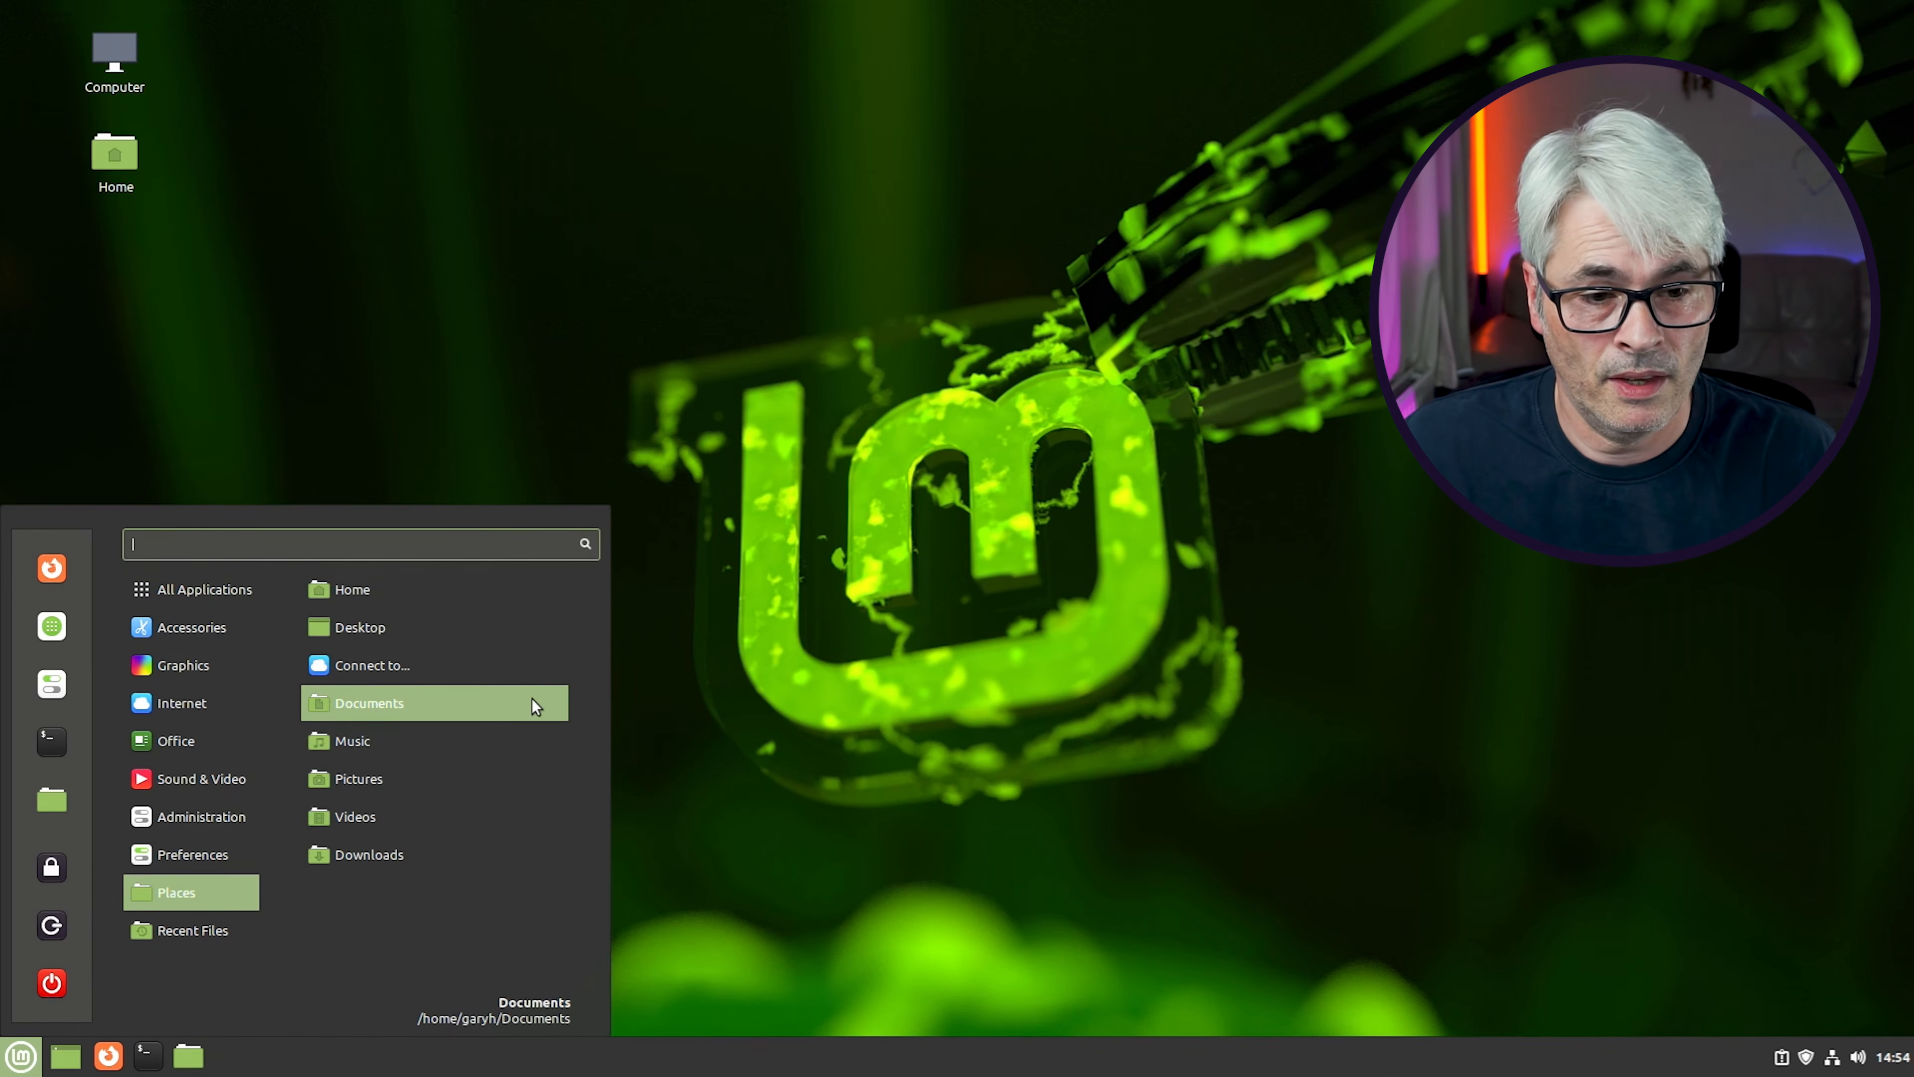
{"action": "mouse_move", "coordinate": [217, 693]}
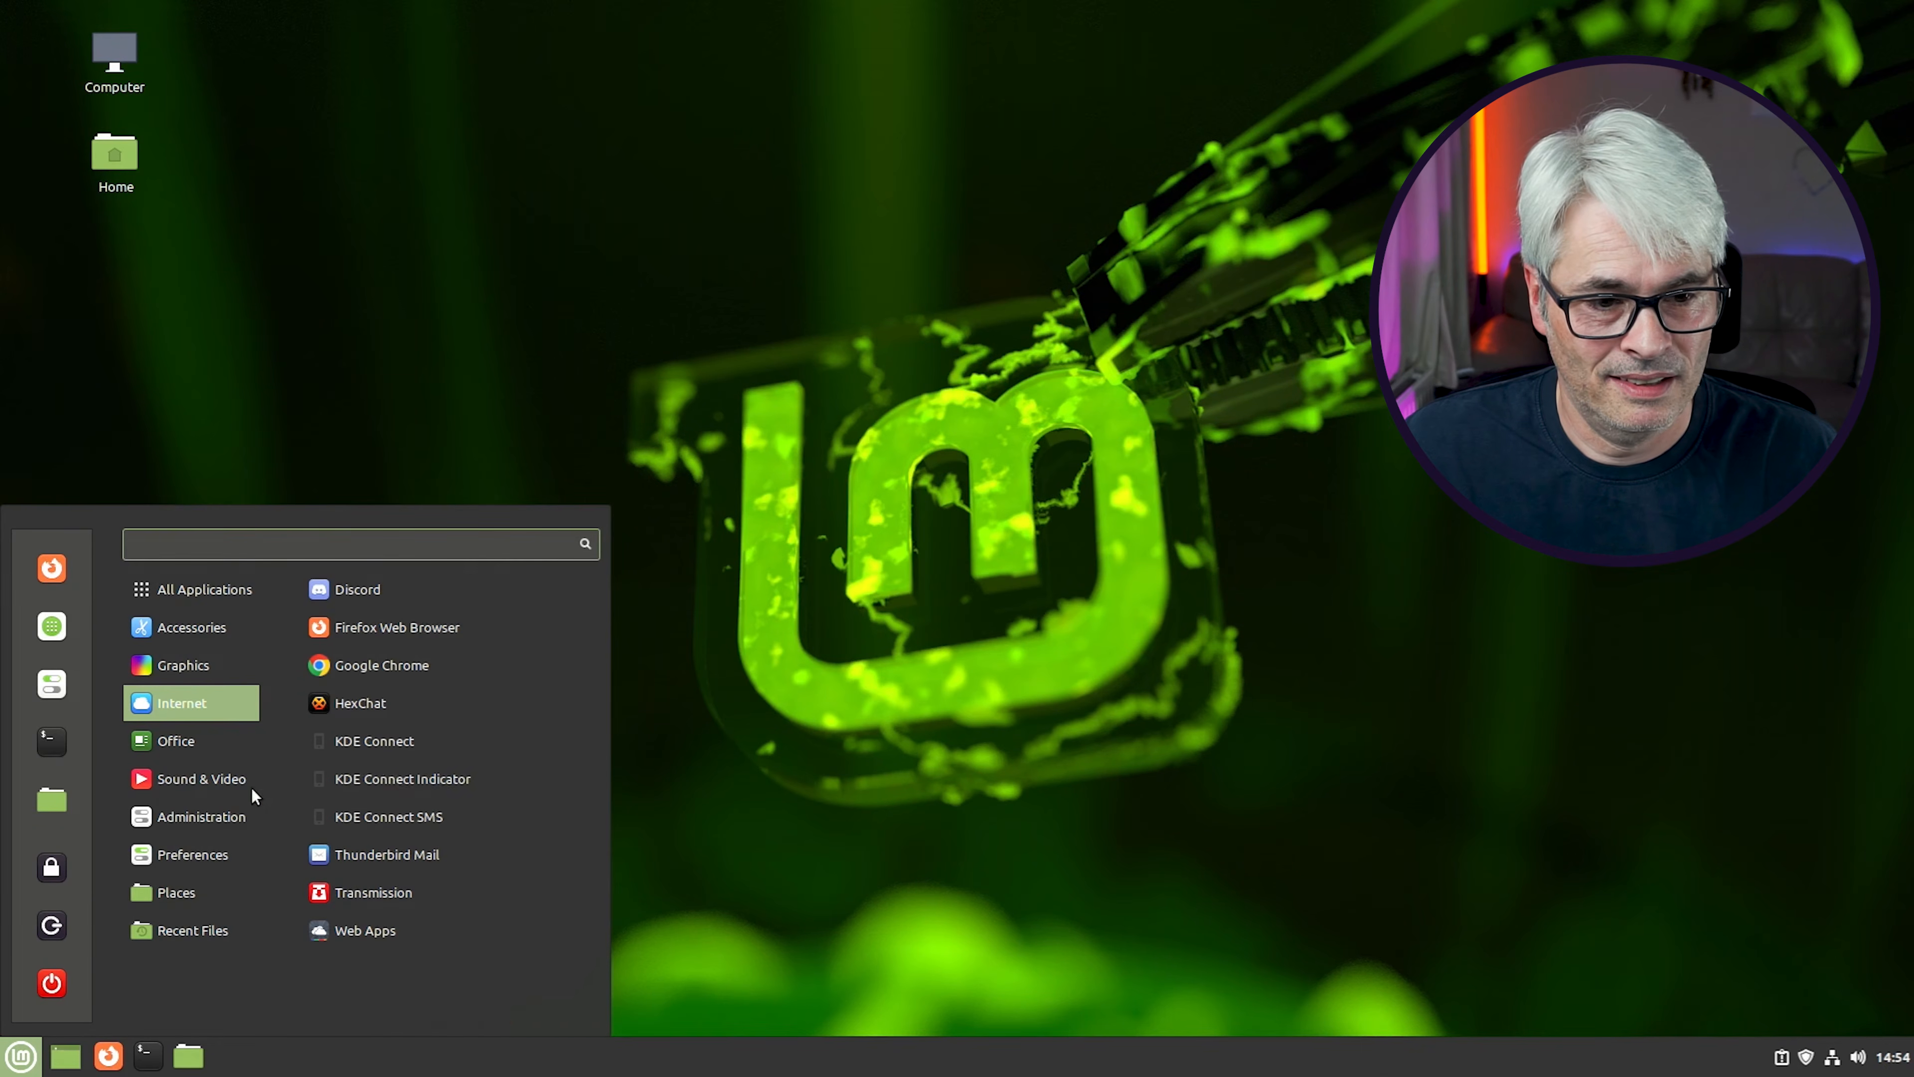
{"action": "mouse_move", "coordinate": [212, 728]}
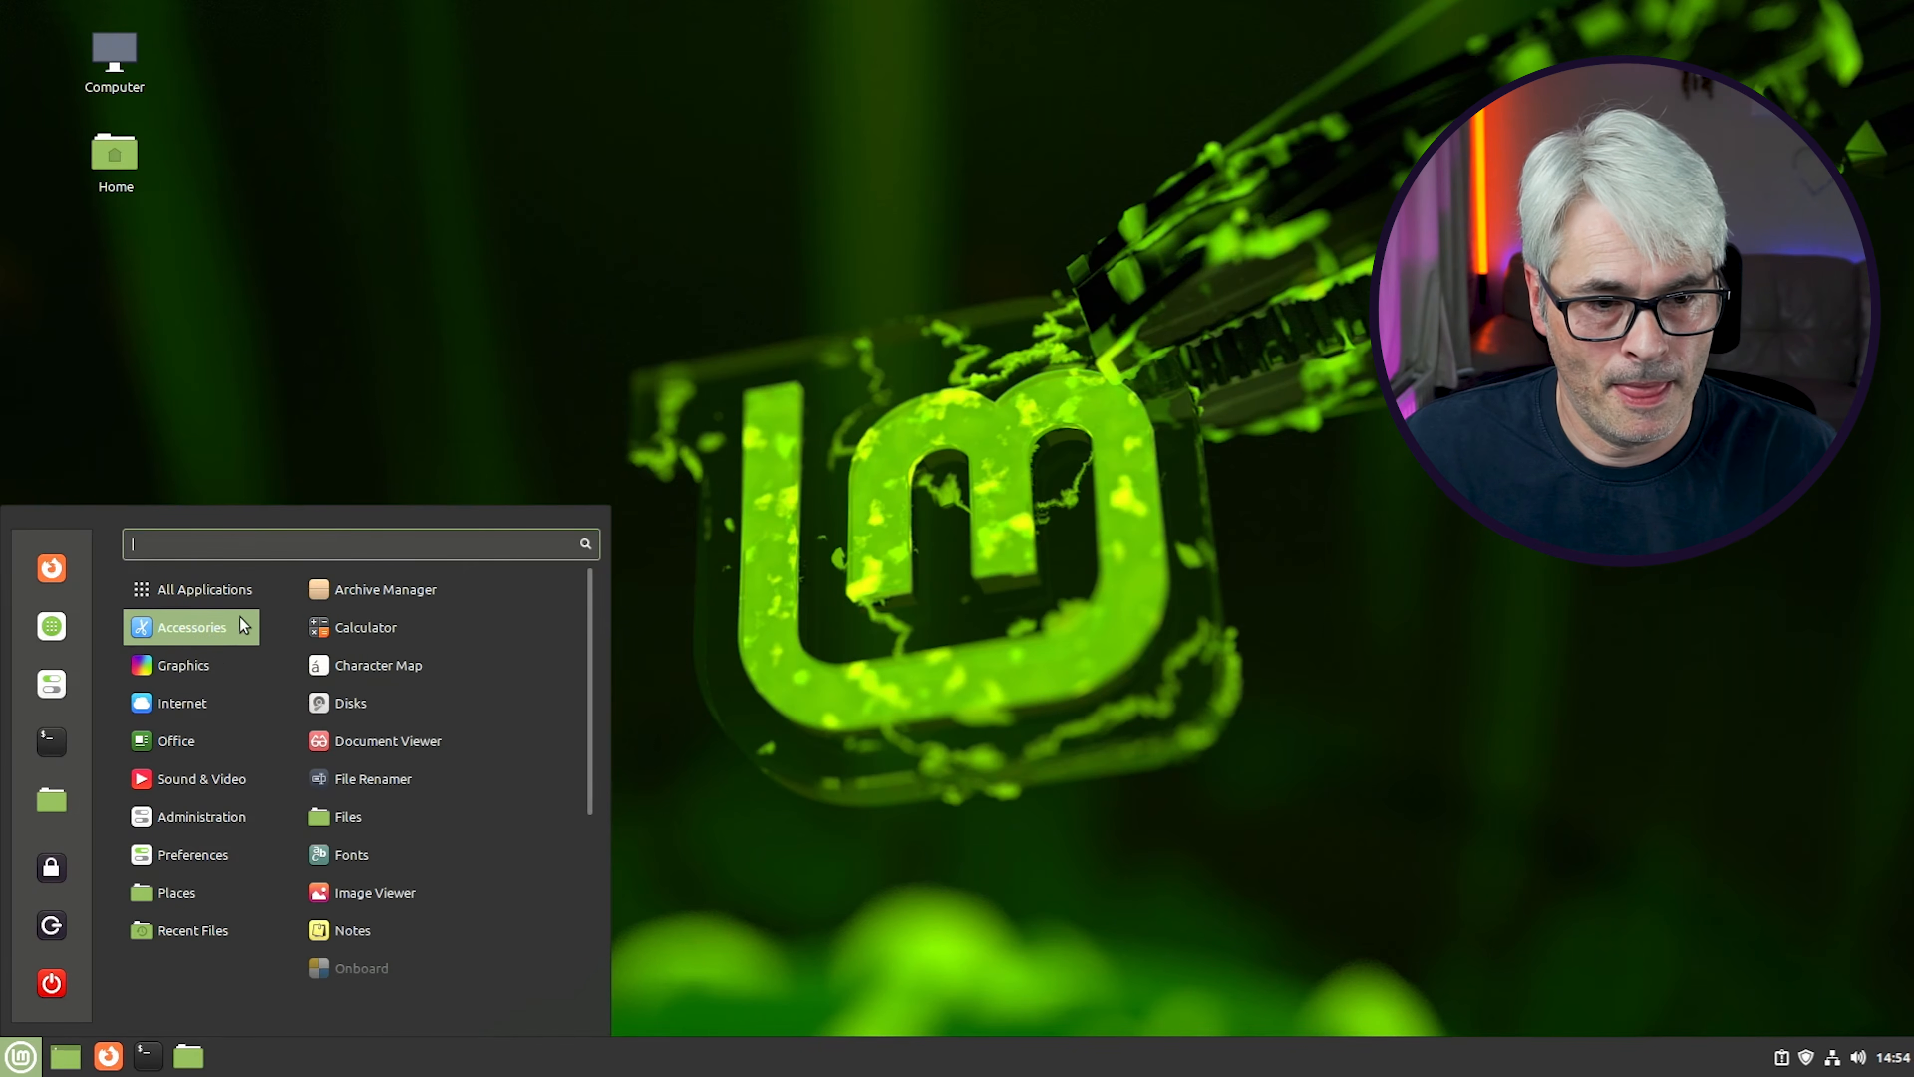
{"action": "mouse_move", "coordinate": [243, 593]}
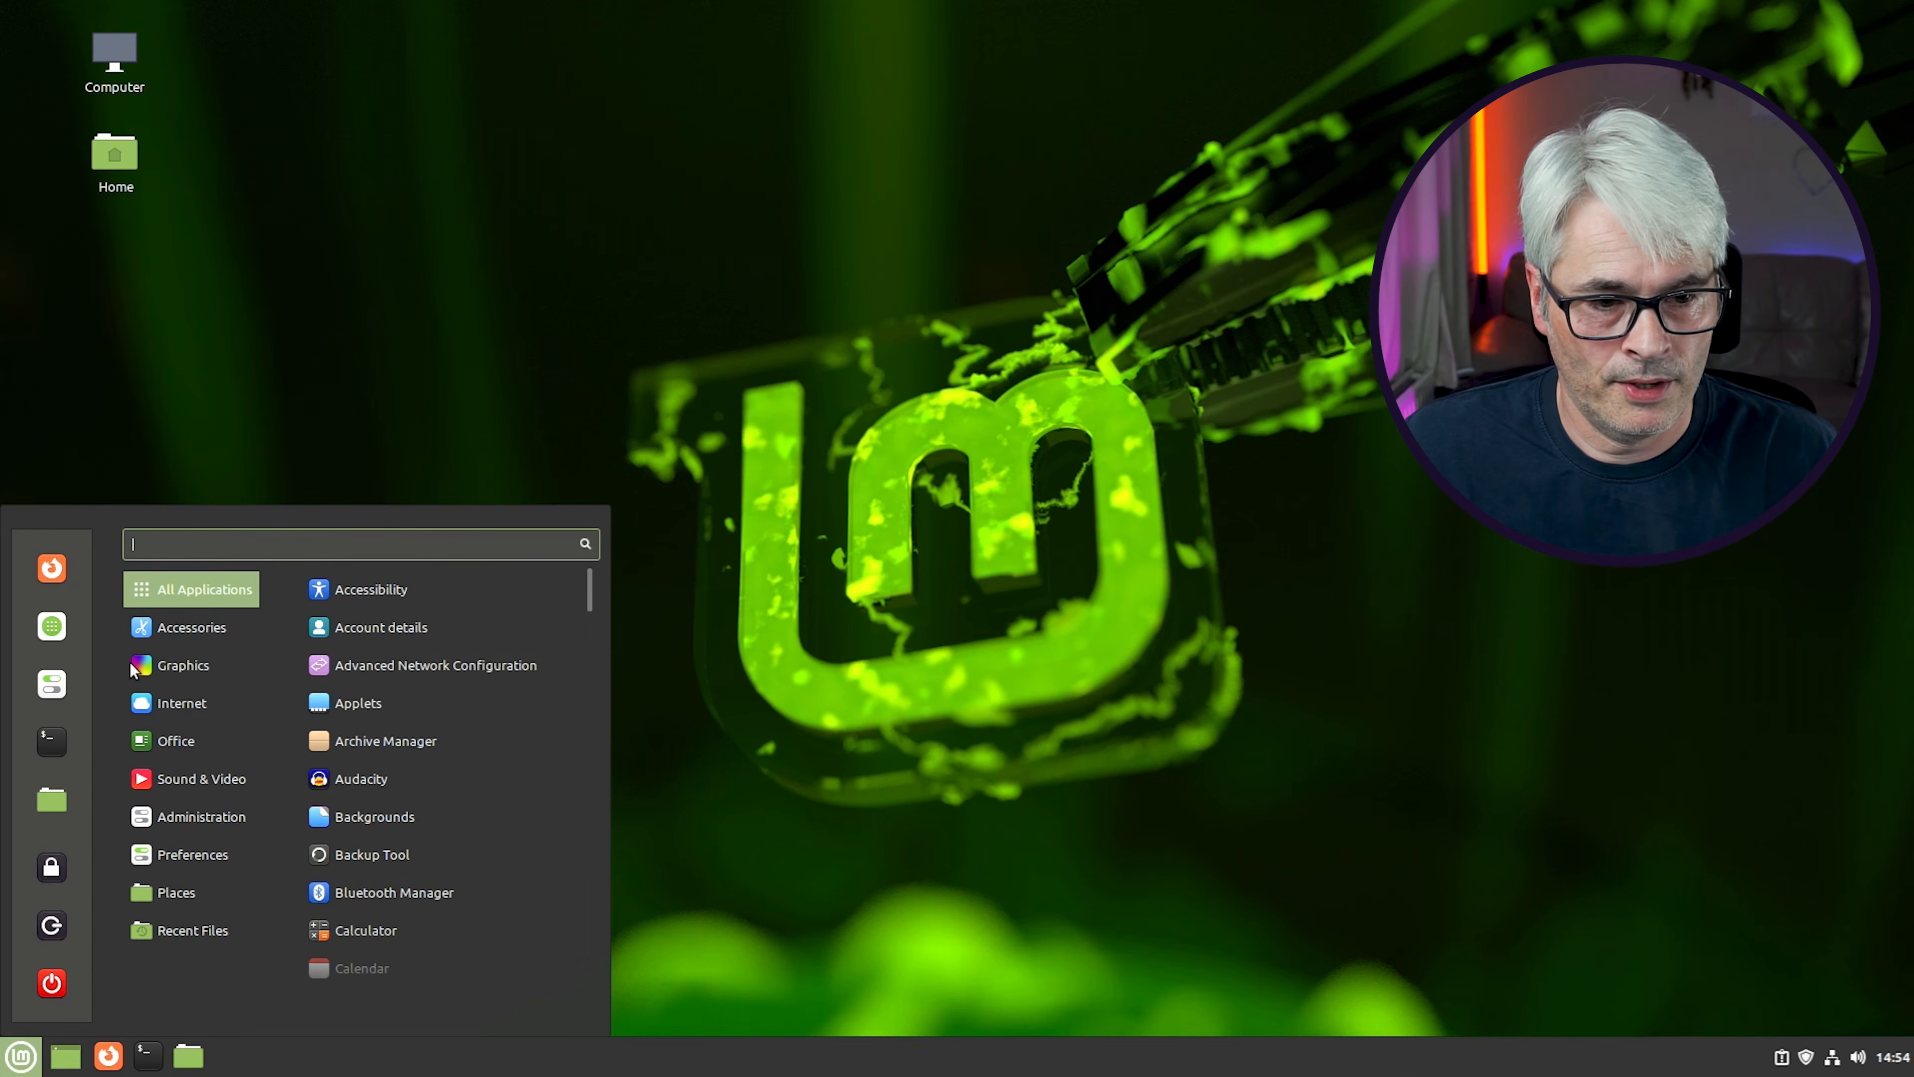
{"action": "mouse_move", "coordinate": [249, 831]}
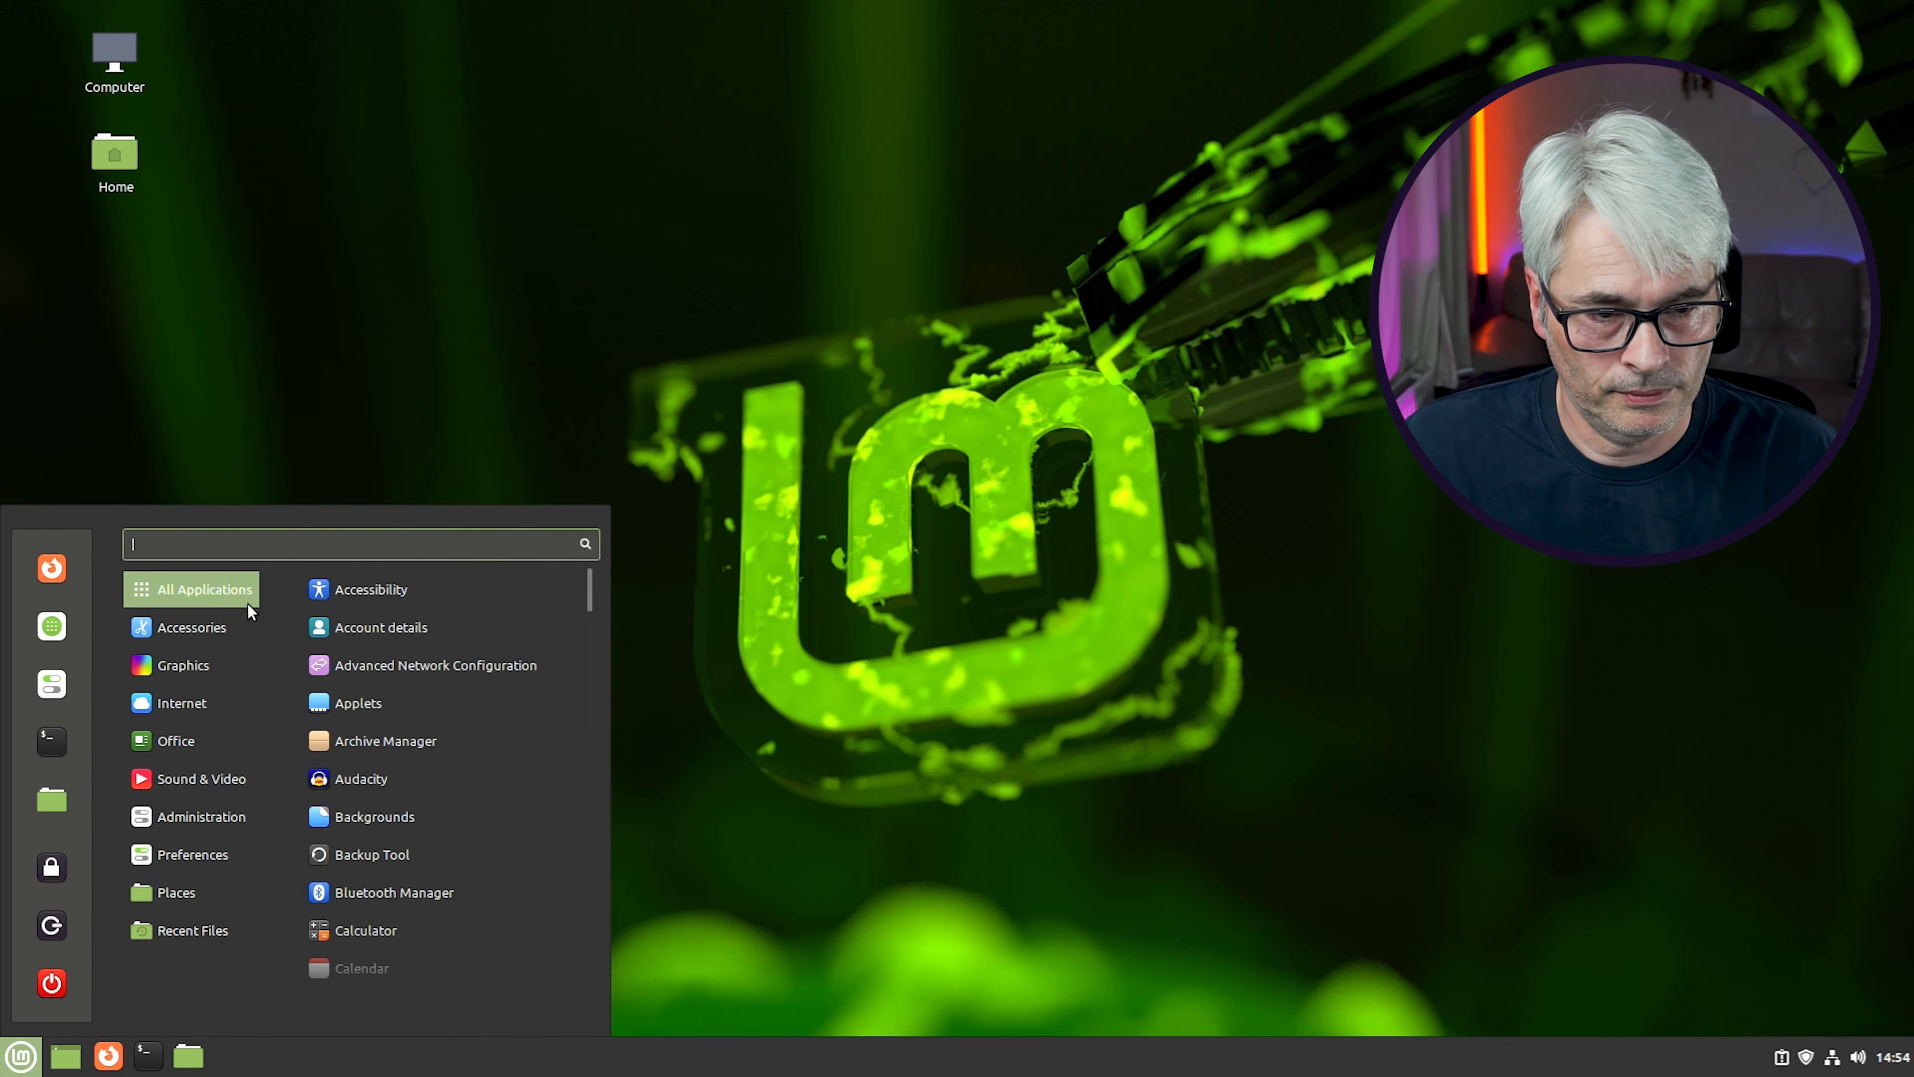
{"action": "scroll", "coordinate": [406, 780], "scroll_direction": "down", "scroll_amount": 10}
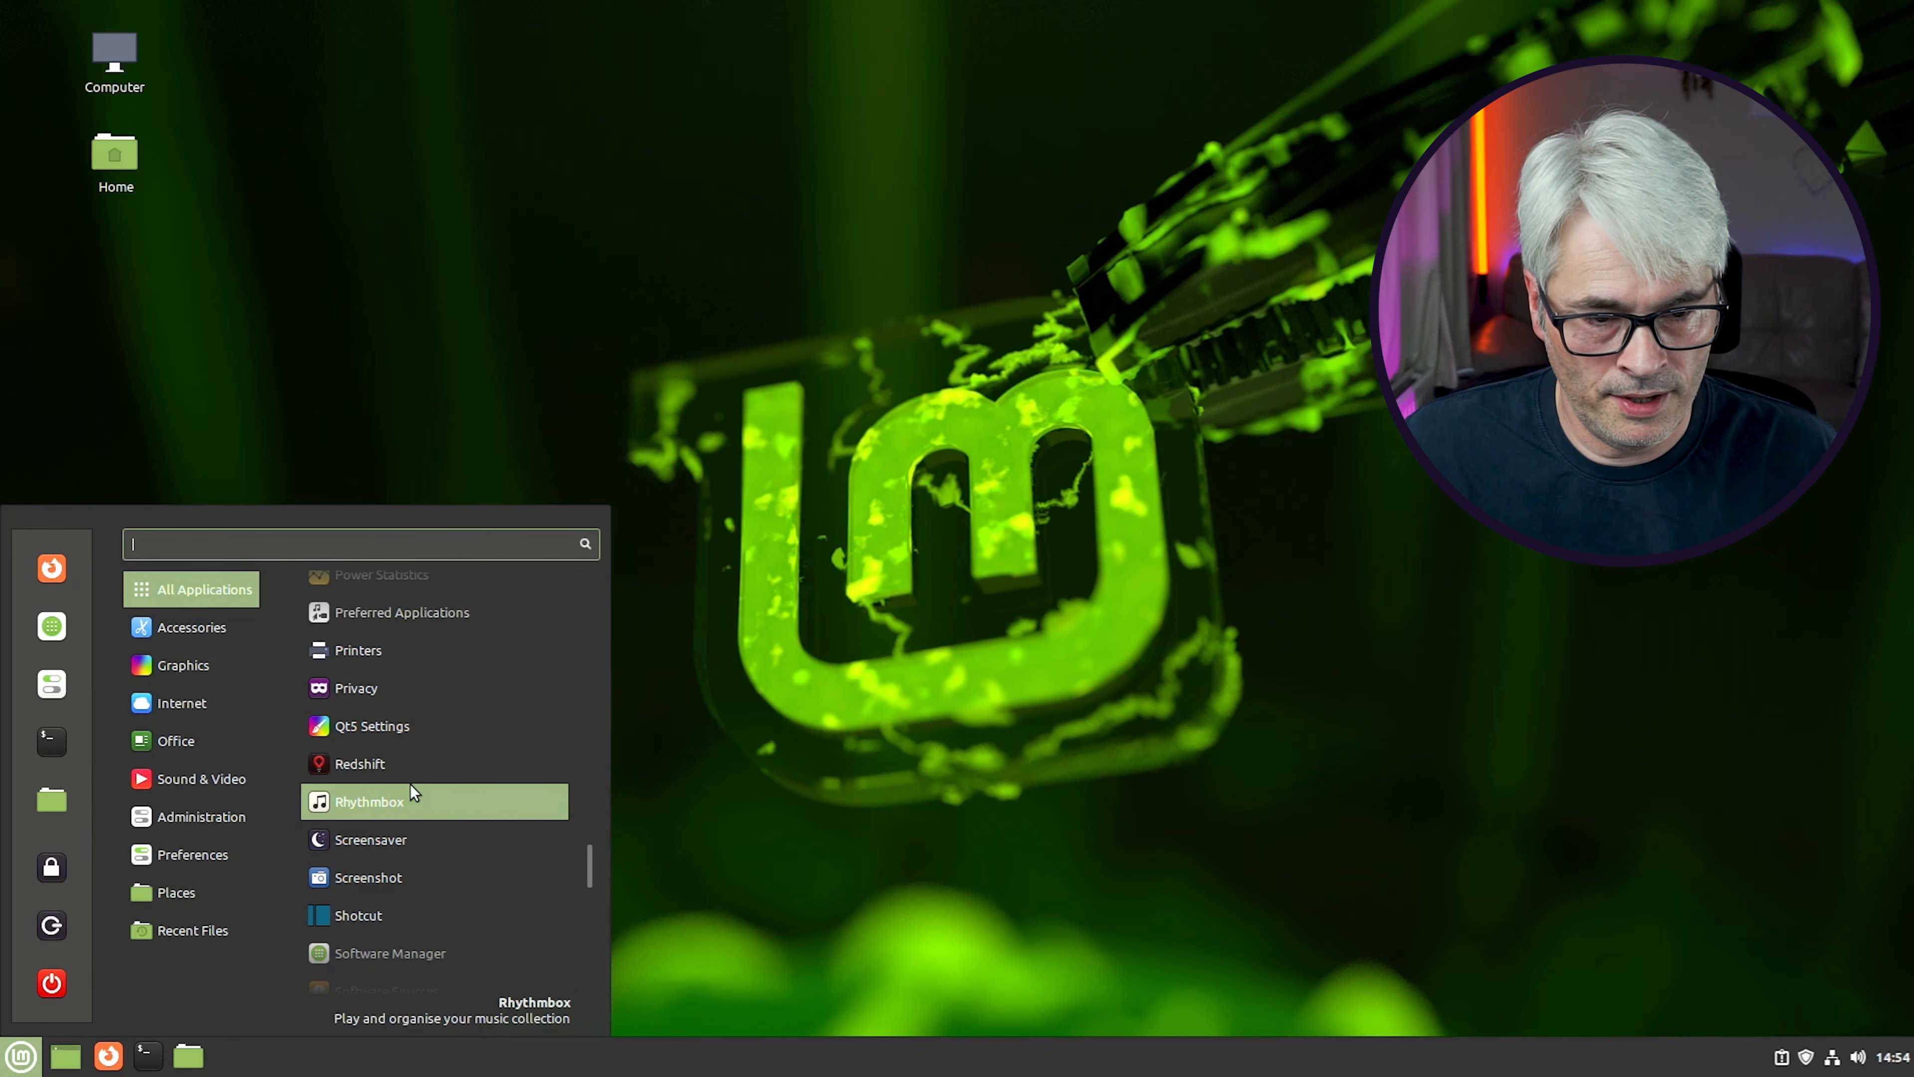
{"action": "scroll", "coordinate": [410, 784], "scroll_direction": "down", "scroll_amount": 3}
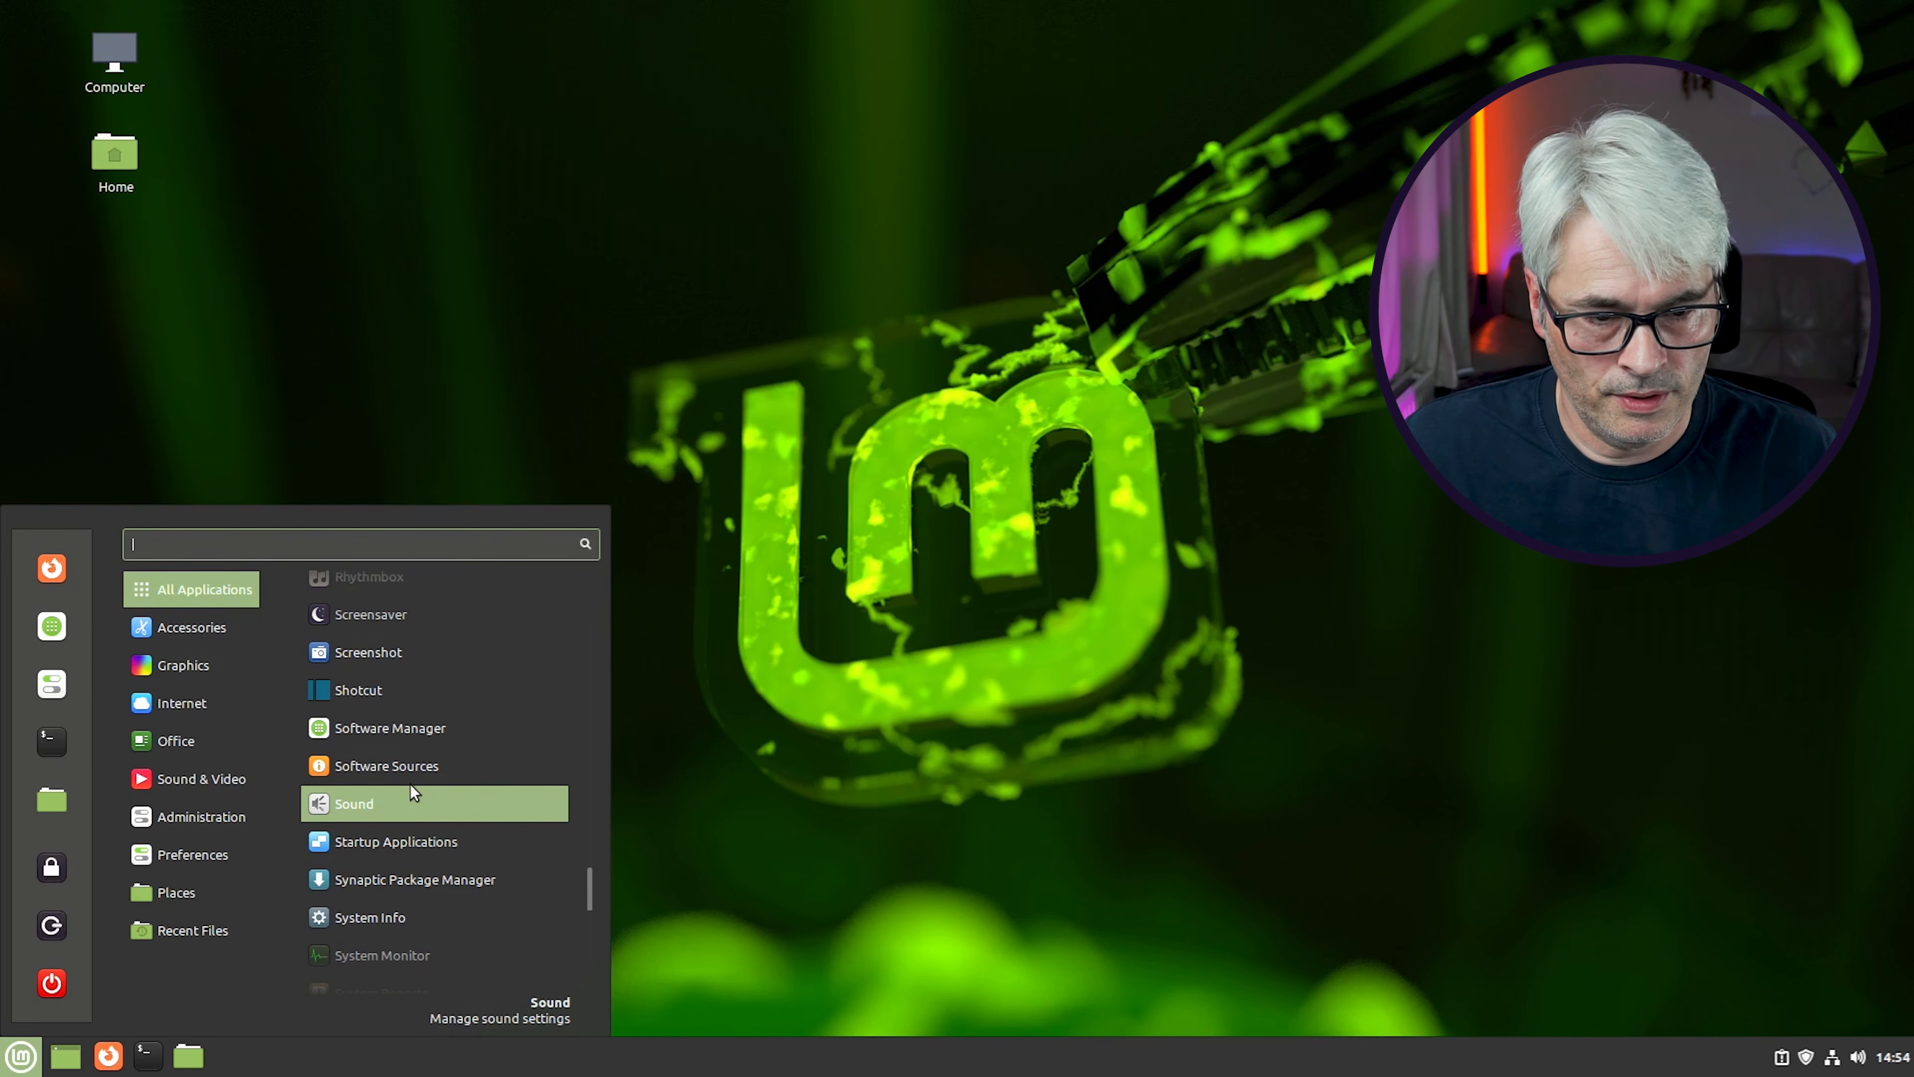
{"action": "left_click", "coordinate": [410, 913]}
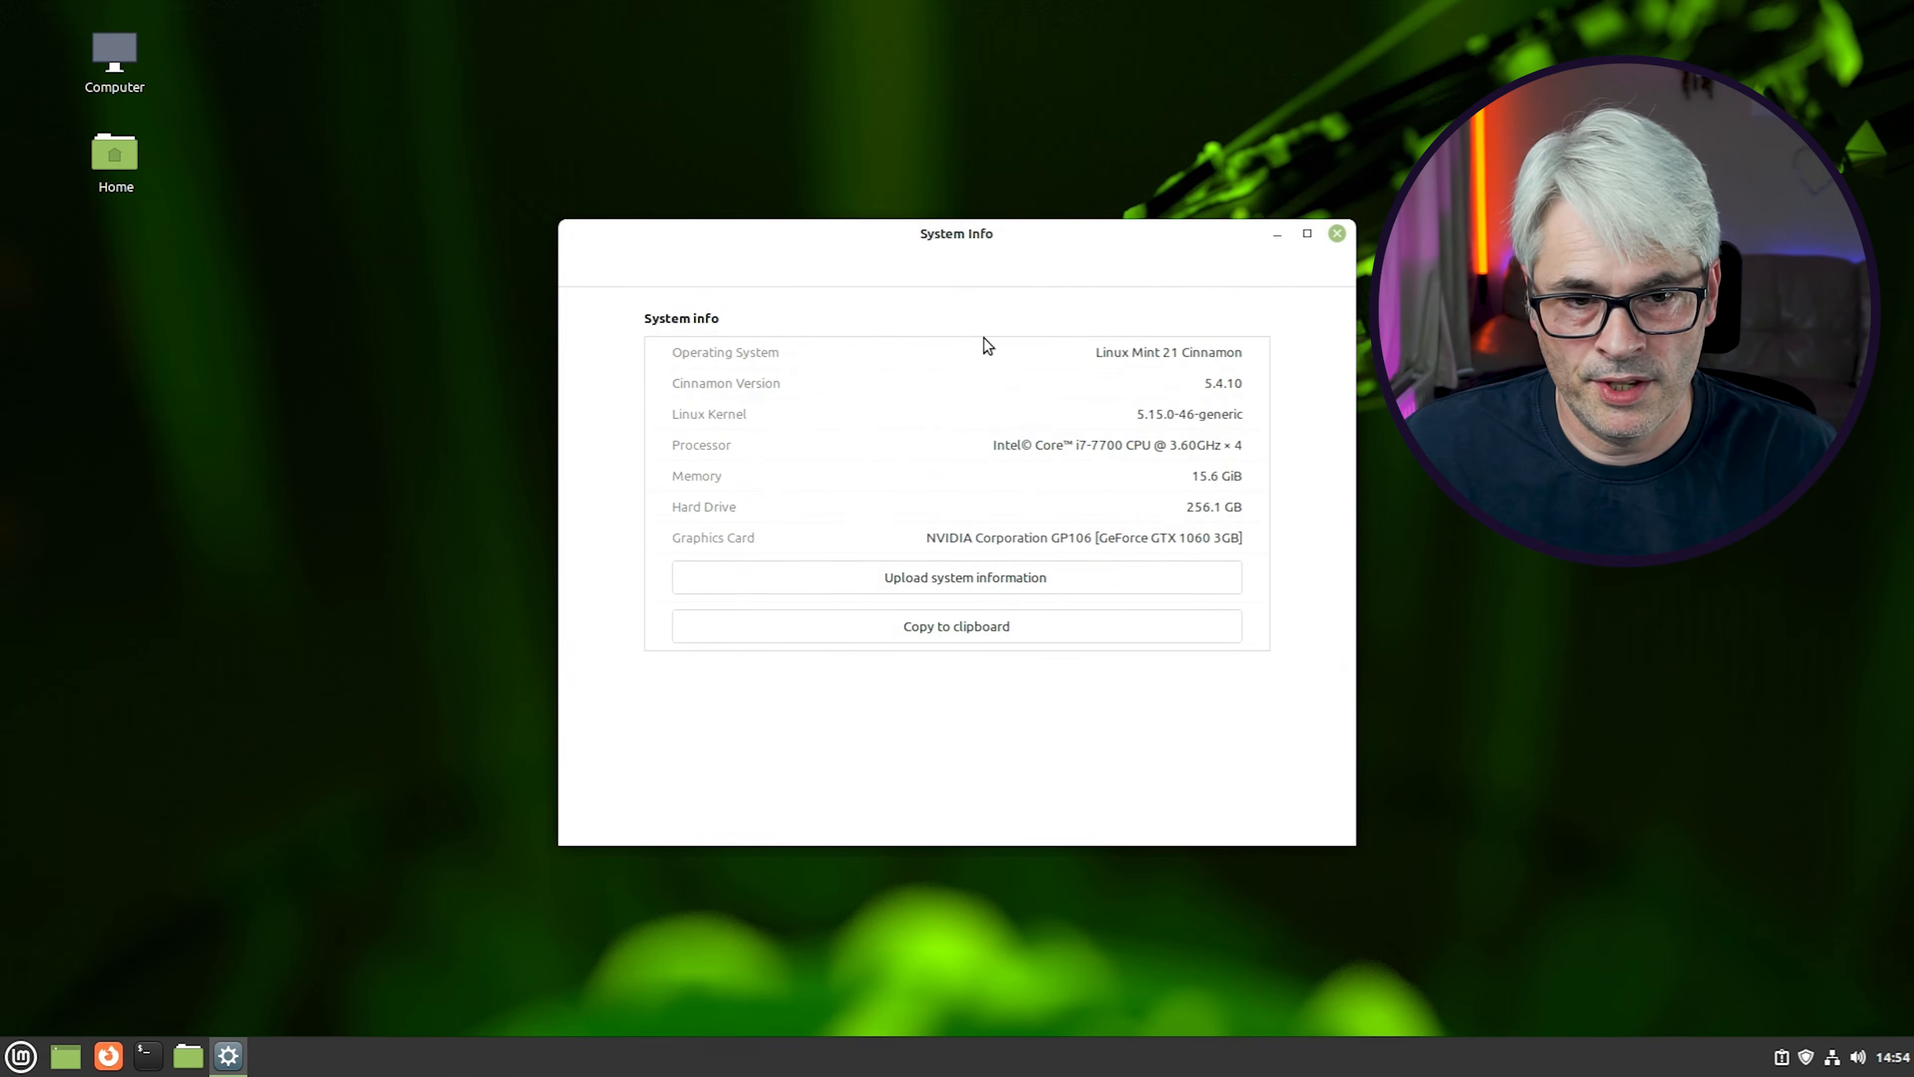
{"action": "double_click", "coordinate": [1228, 384]}
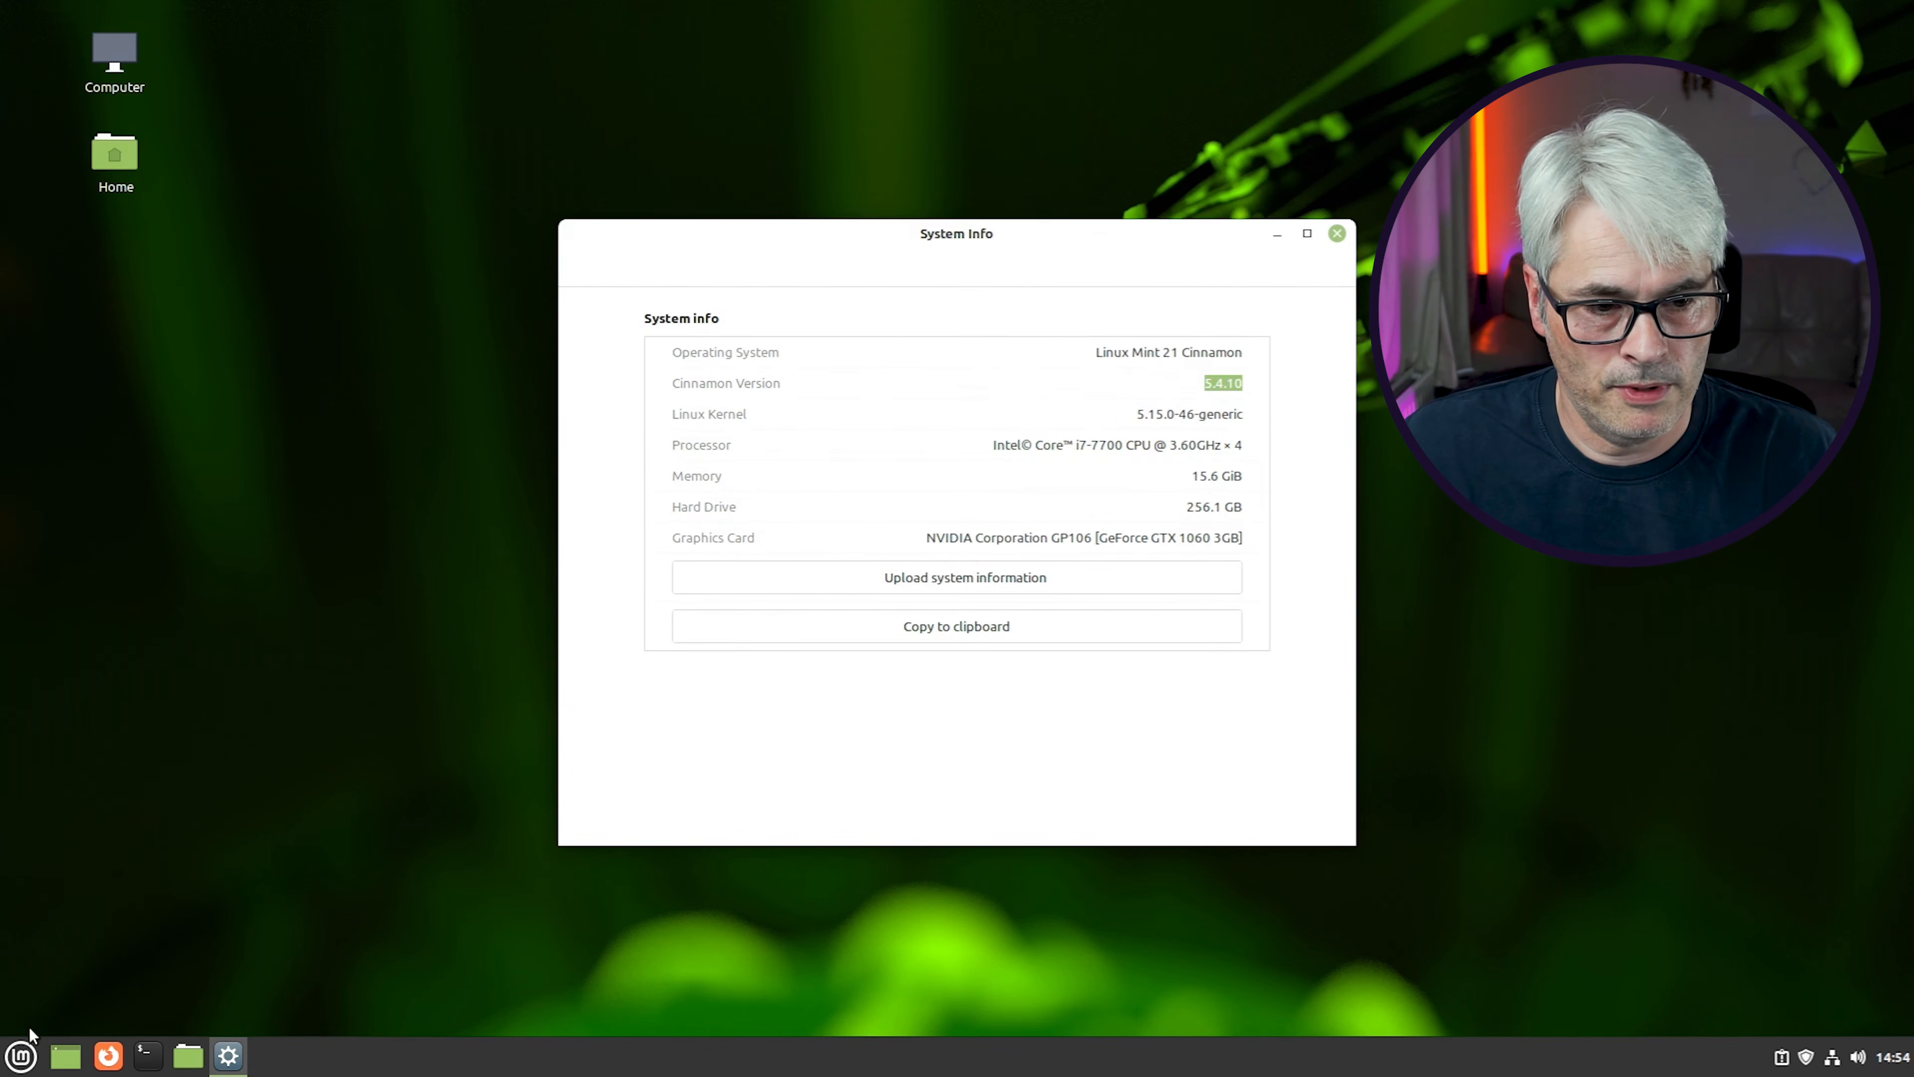
Launch Google Chrome, search the web for "cinnamon desktop environment" and look through the results
{"action": "left_click", "coordinate": [20, 1056]}
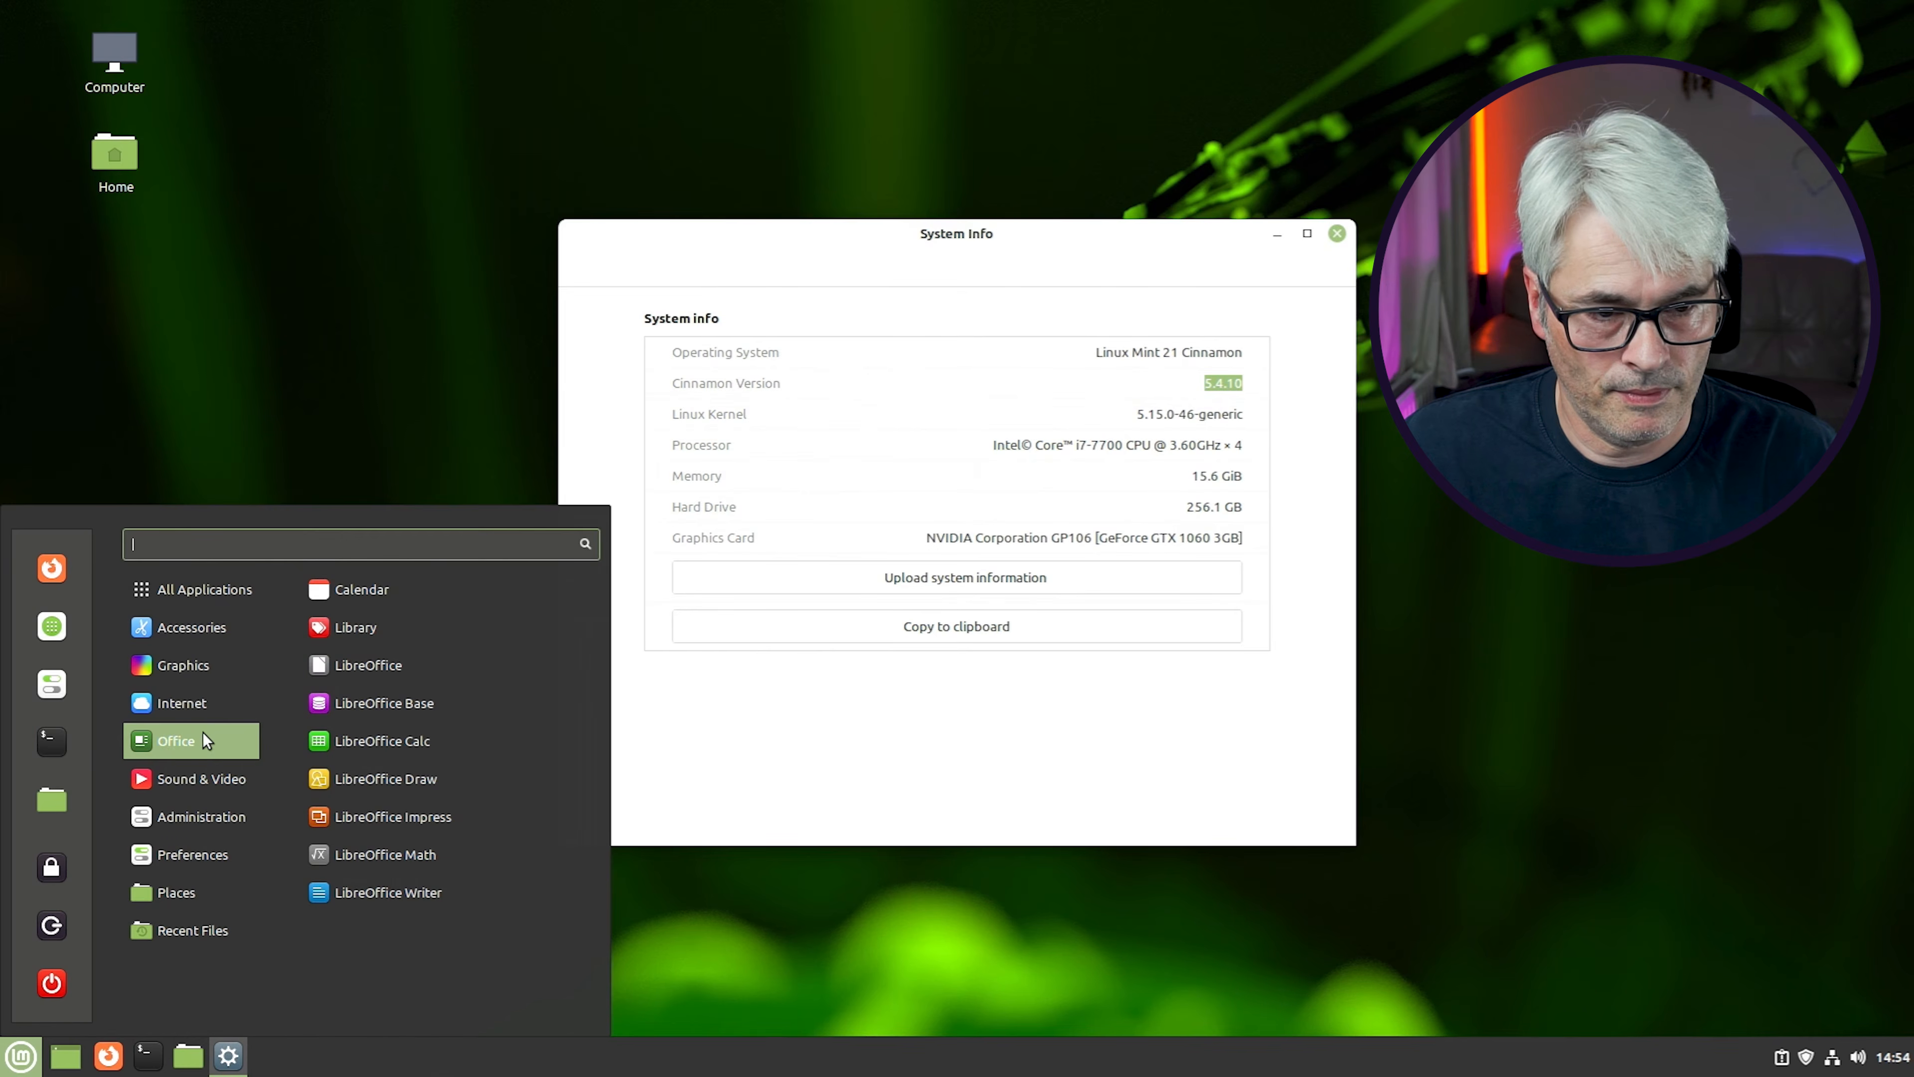
{"action": "left_click", "coordinate": [390, 666]}
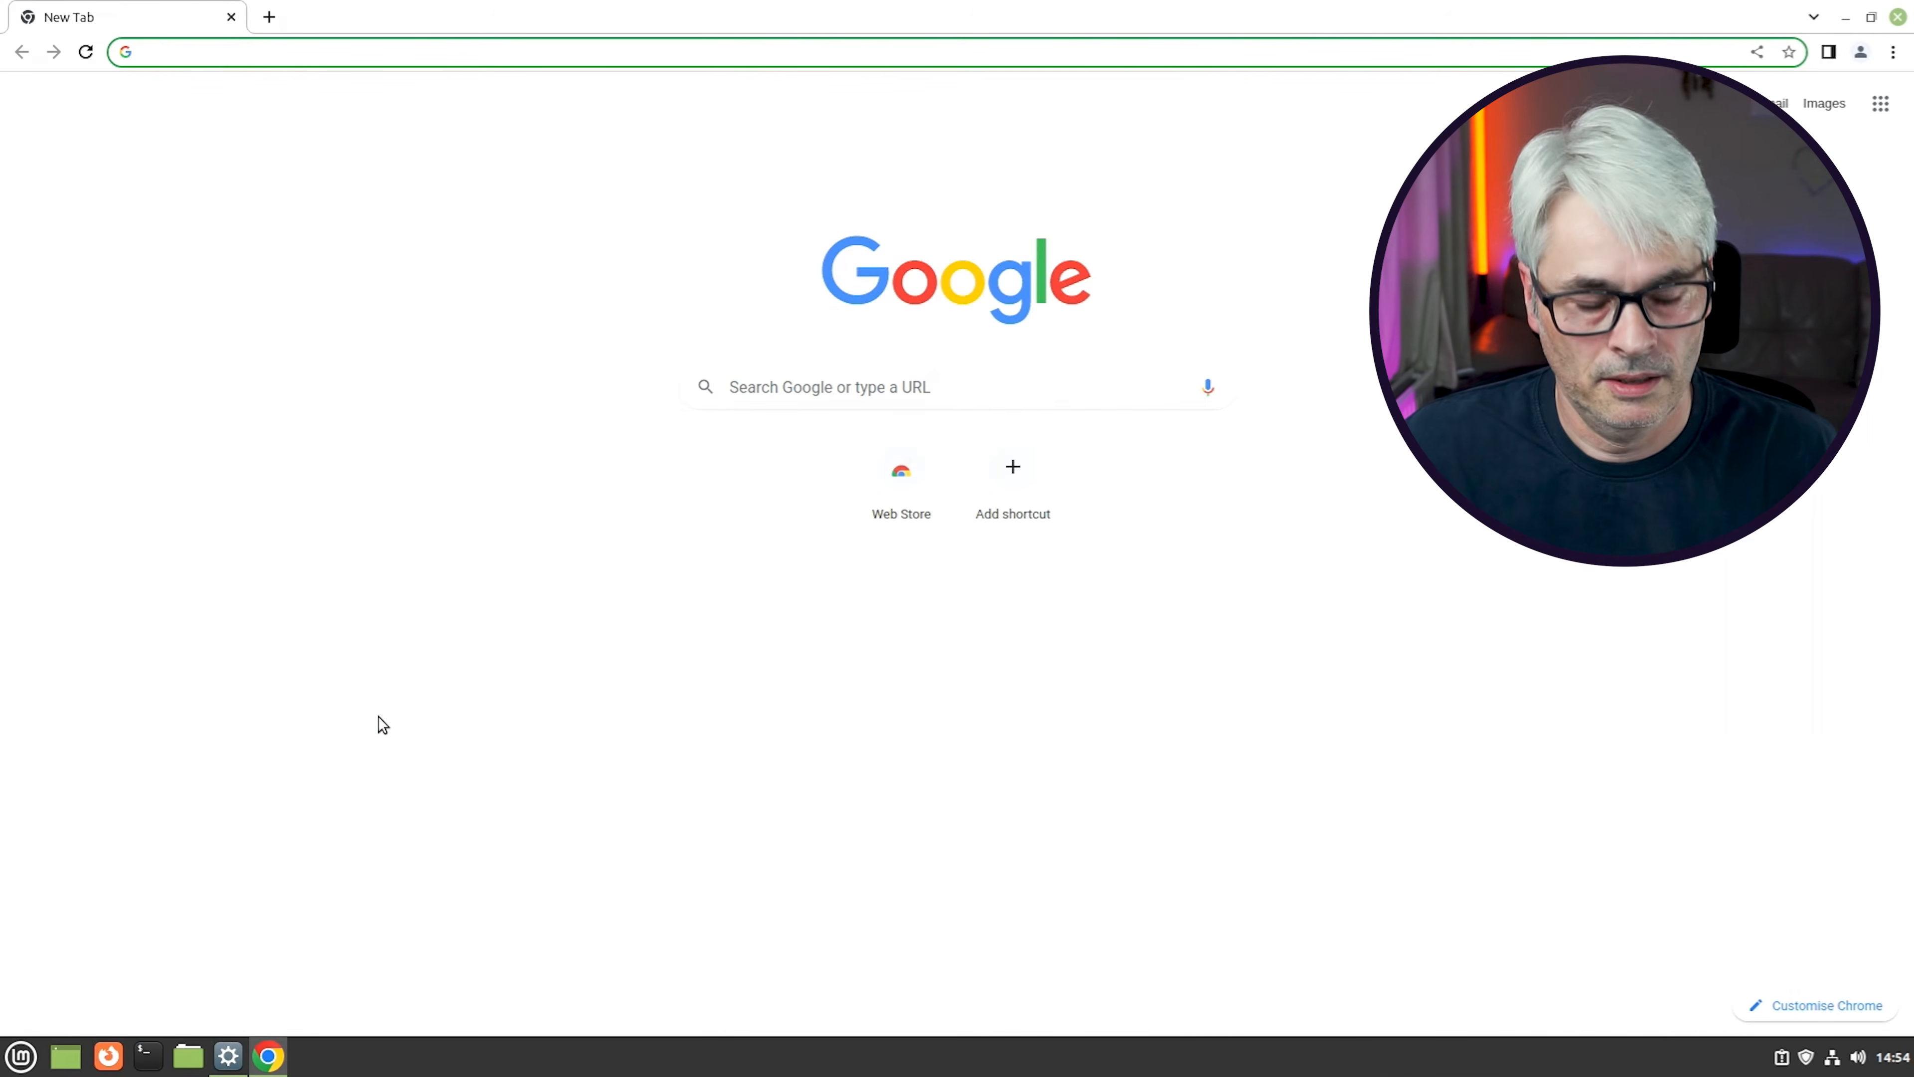
{"action": "type", "text": "cin"}
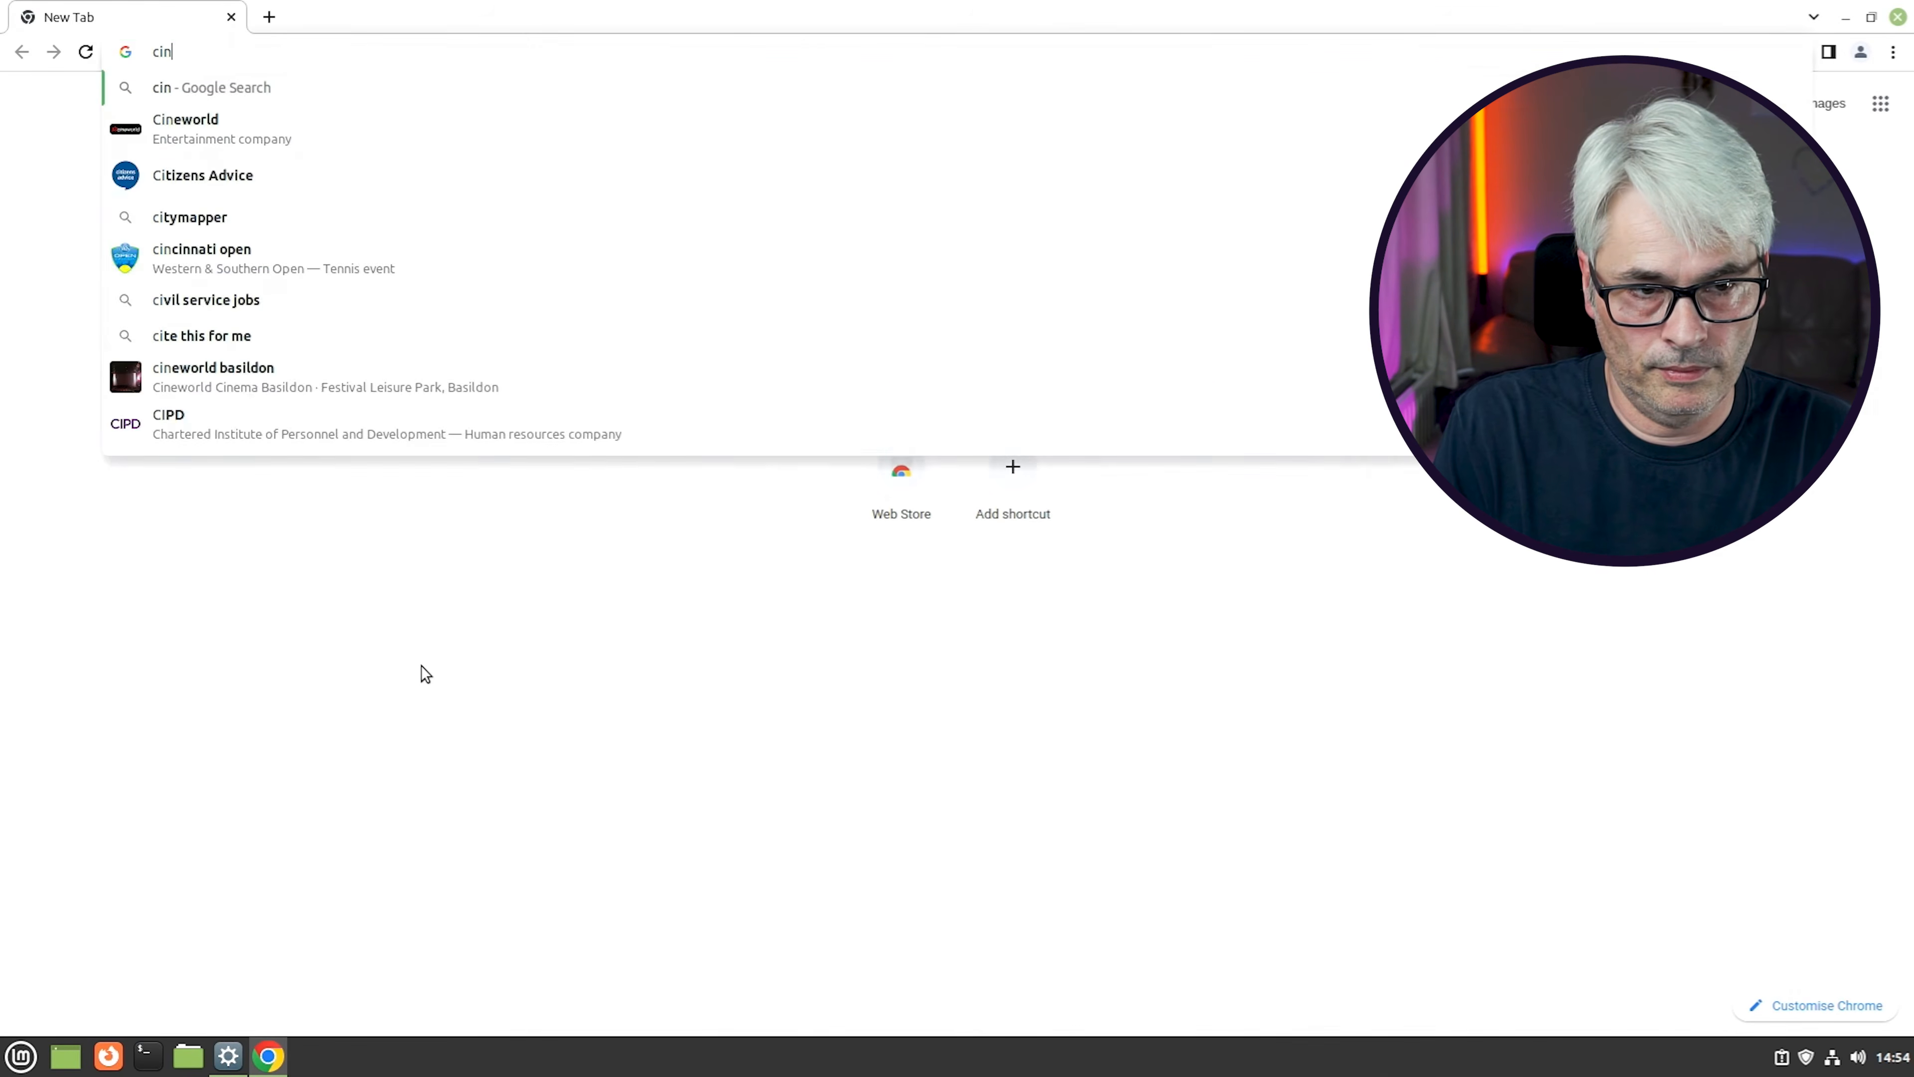
{"action": "type", "text": "amon"}
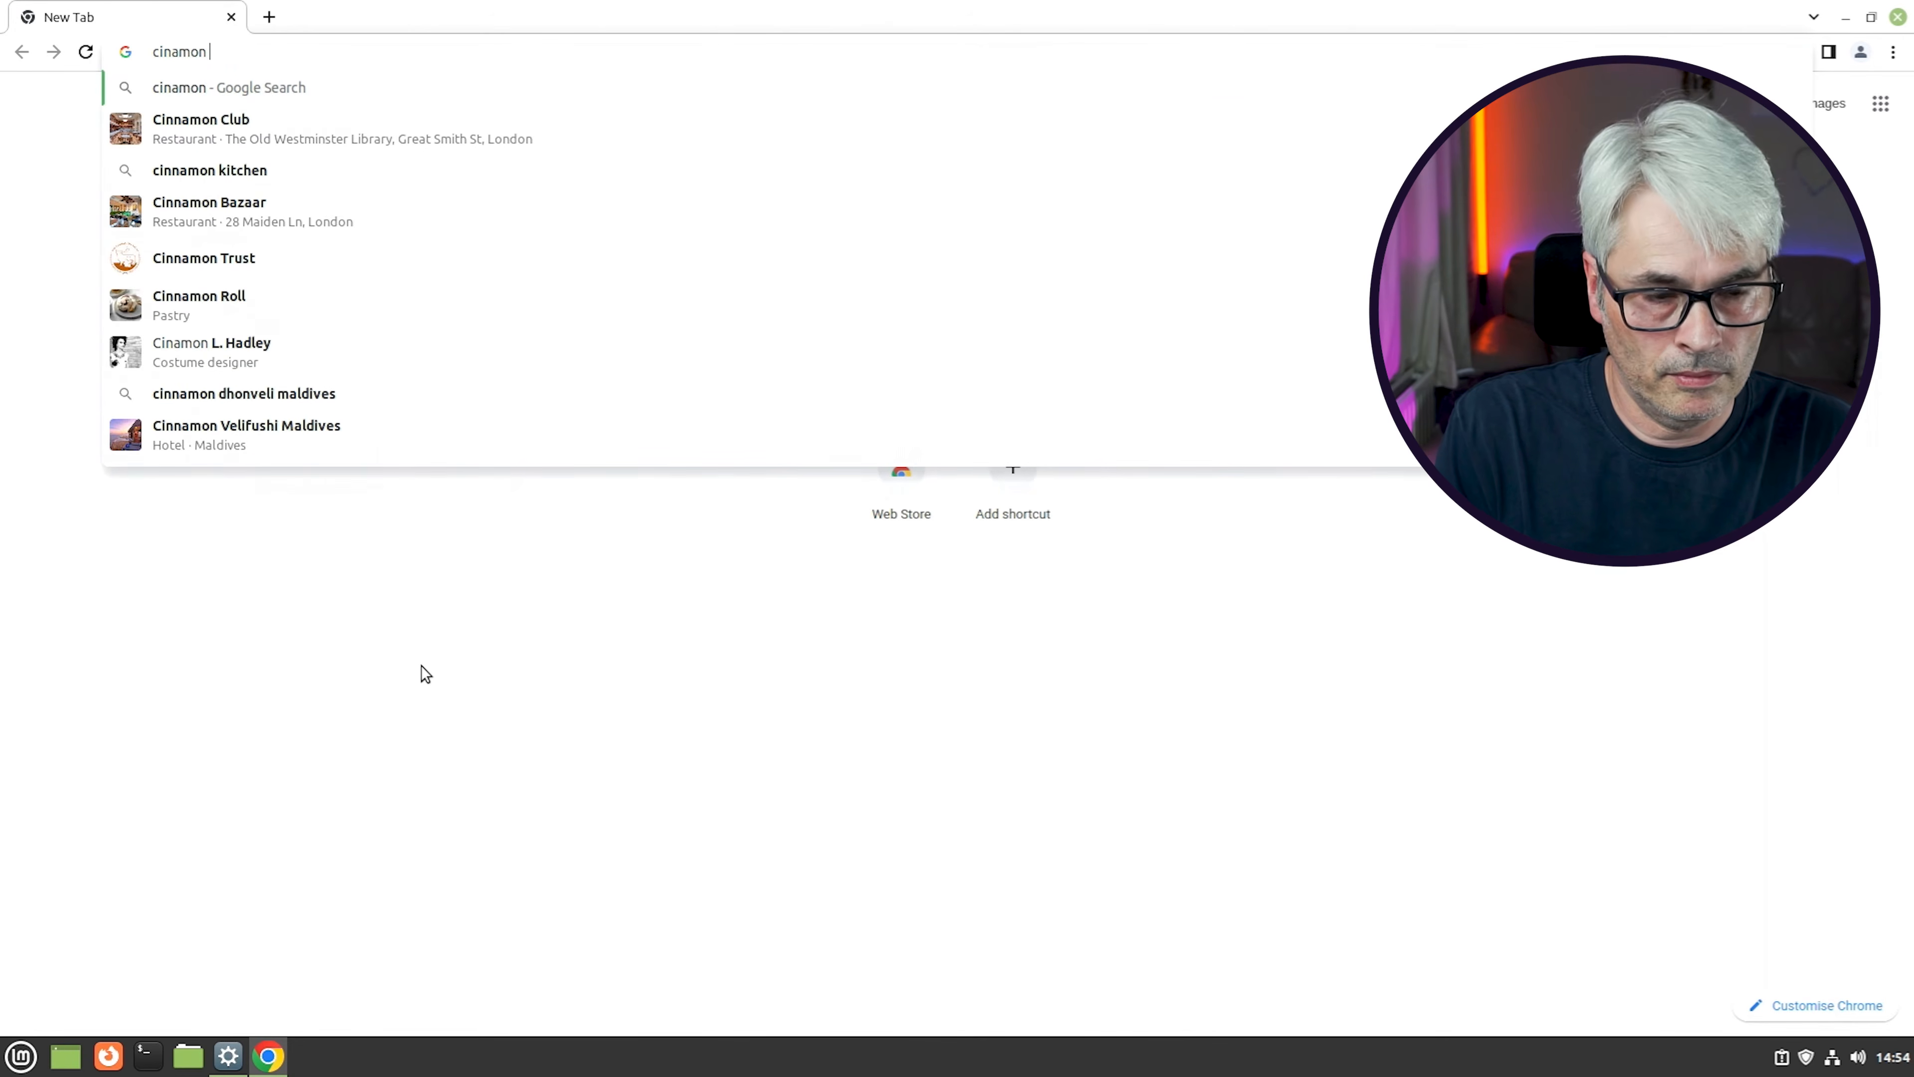
{"action": "type", "text": " desk"}
{"action": "key", "text": "Down"}
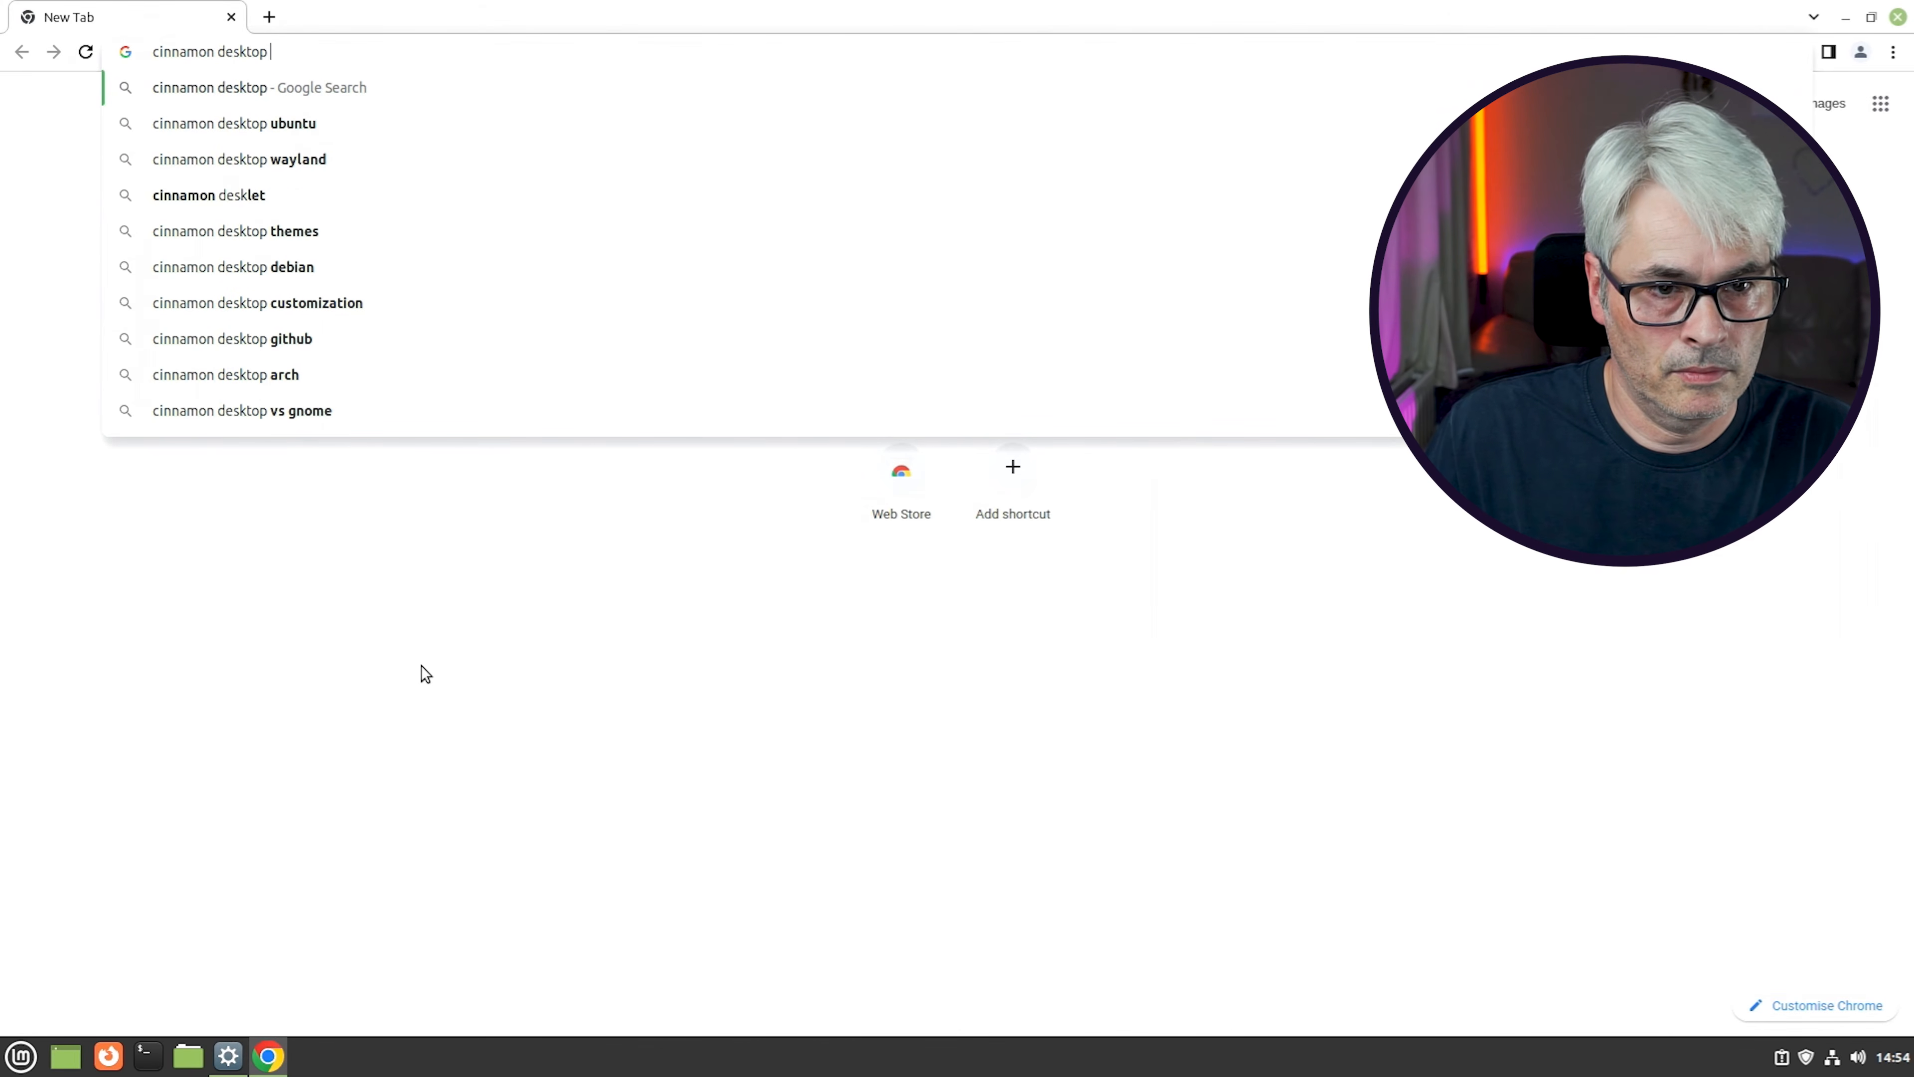
{"action": "key", "text": "Down"}
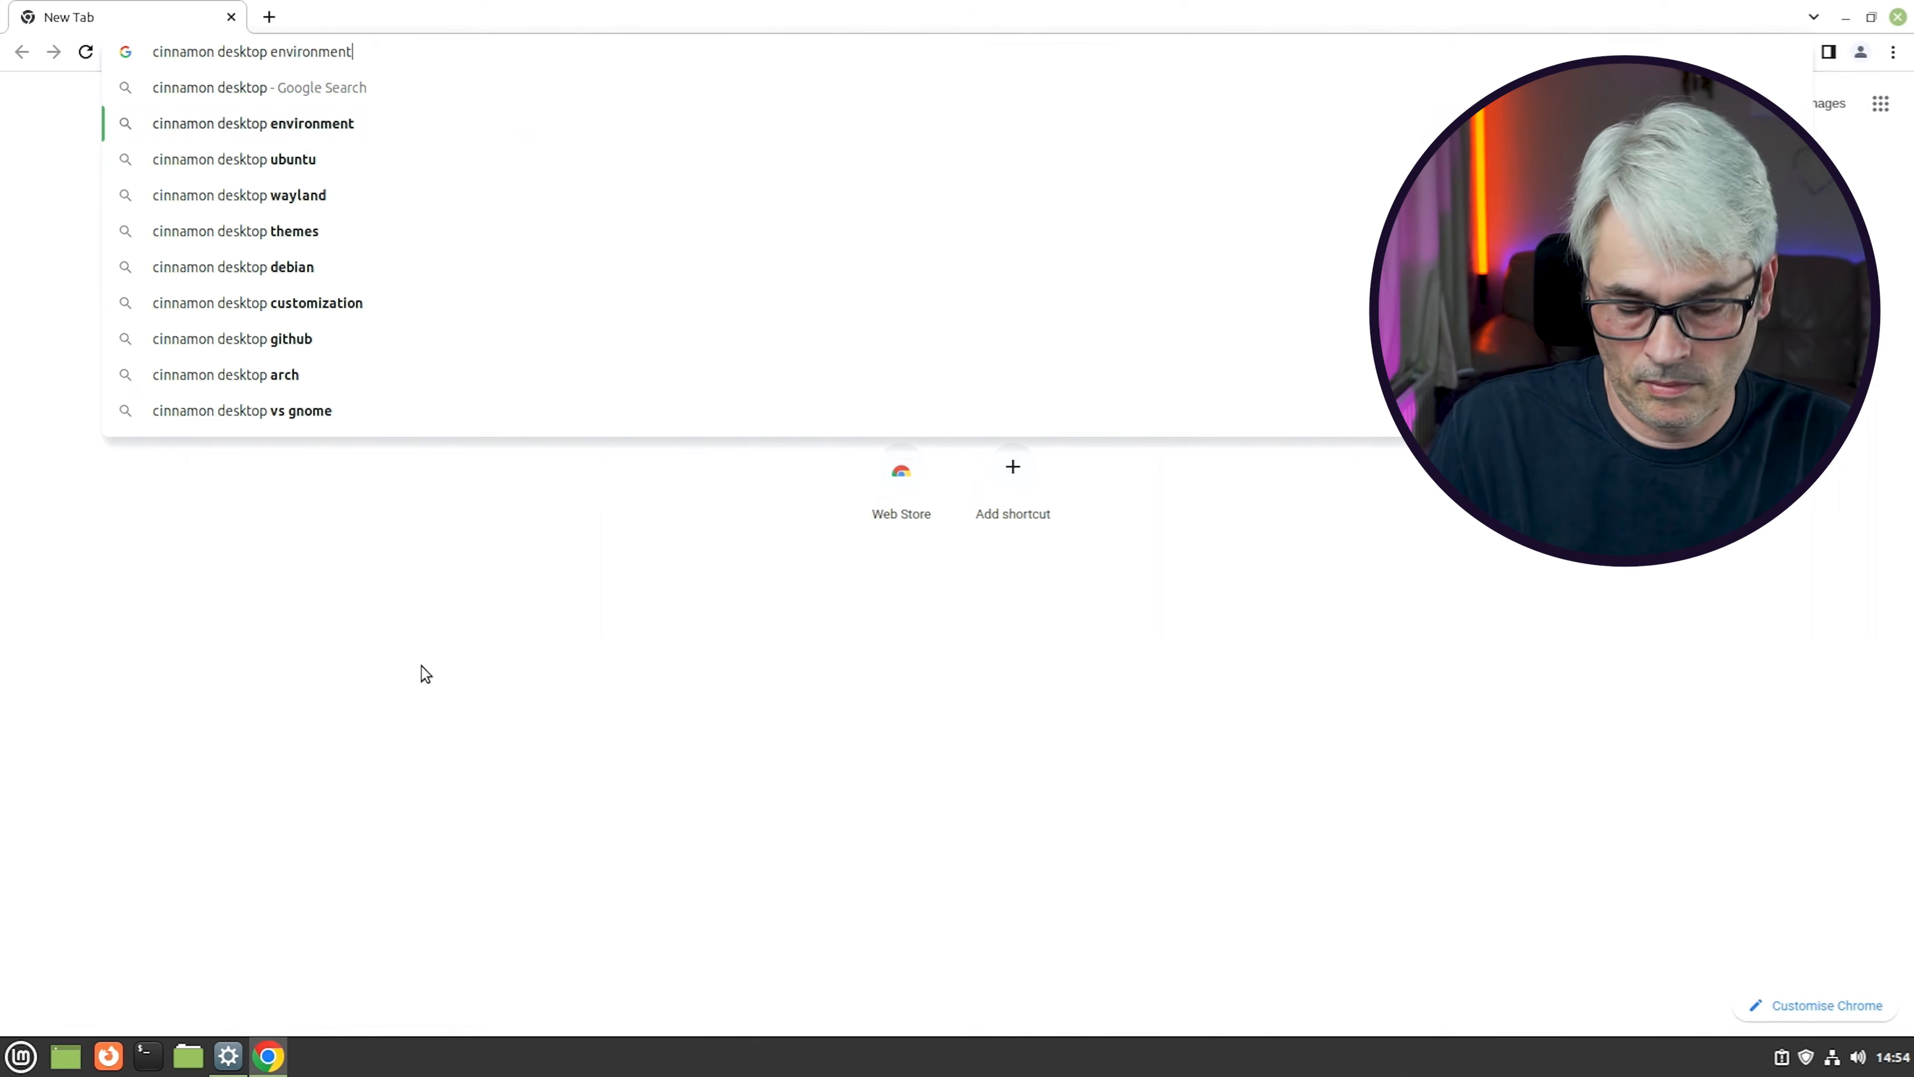
{"action": "key", "text": "Return"}
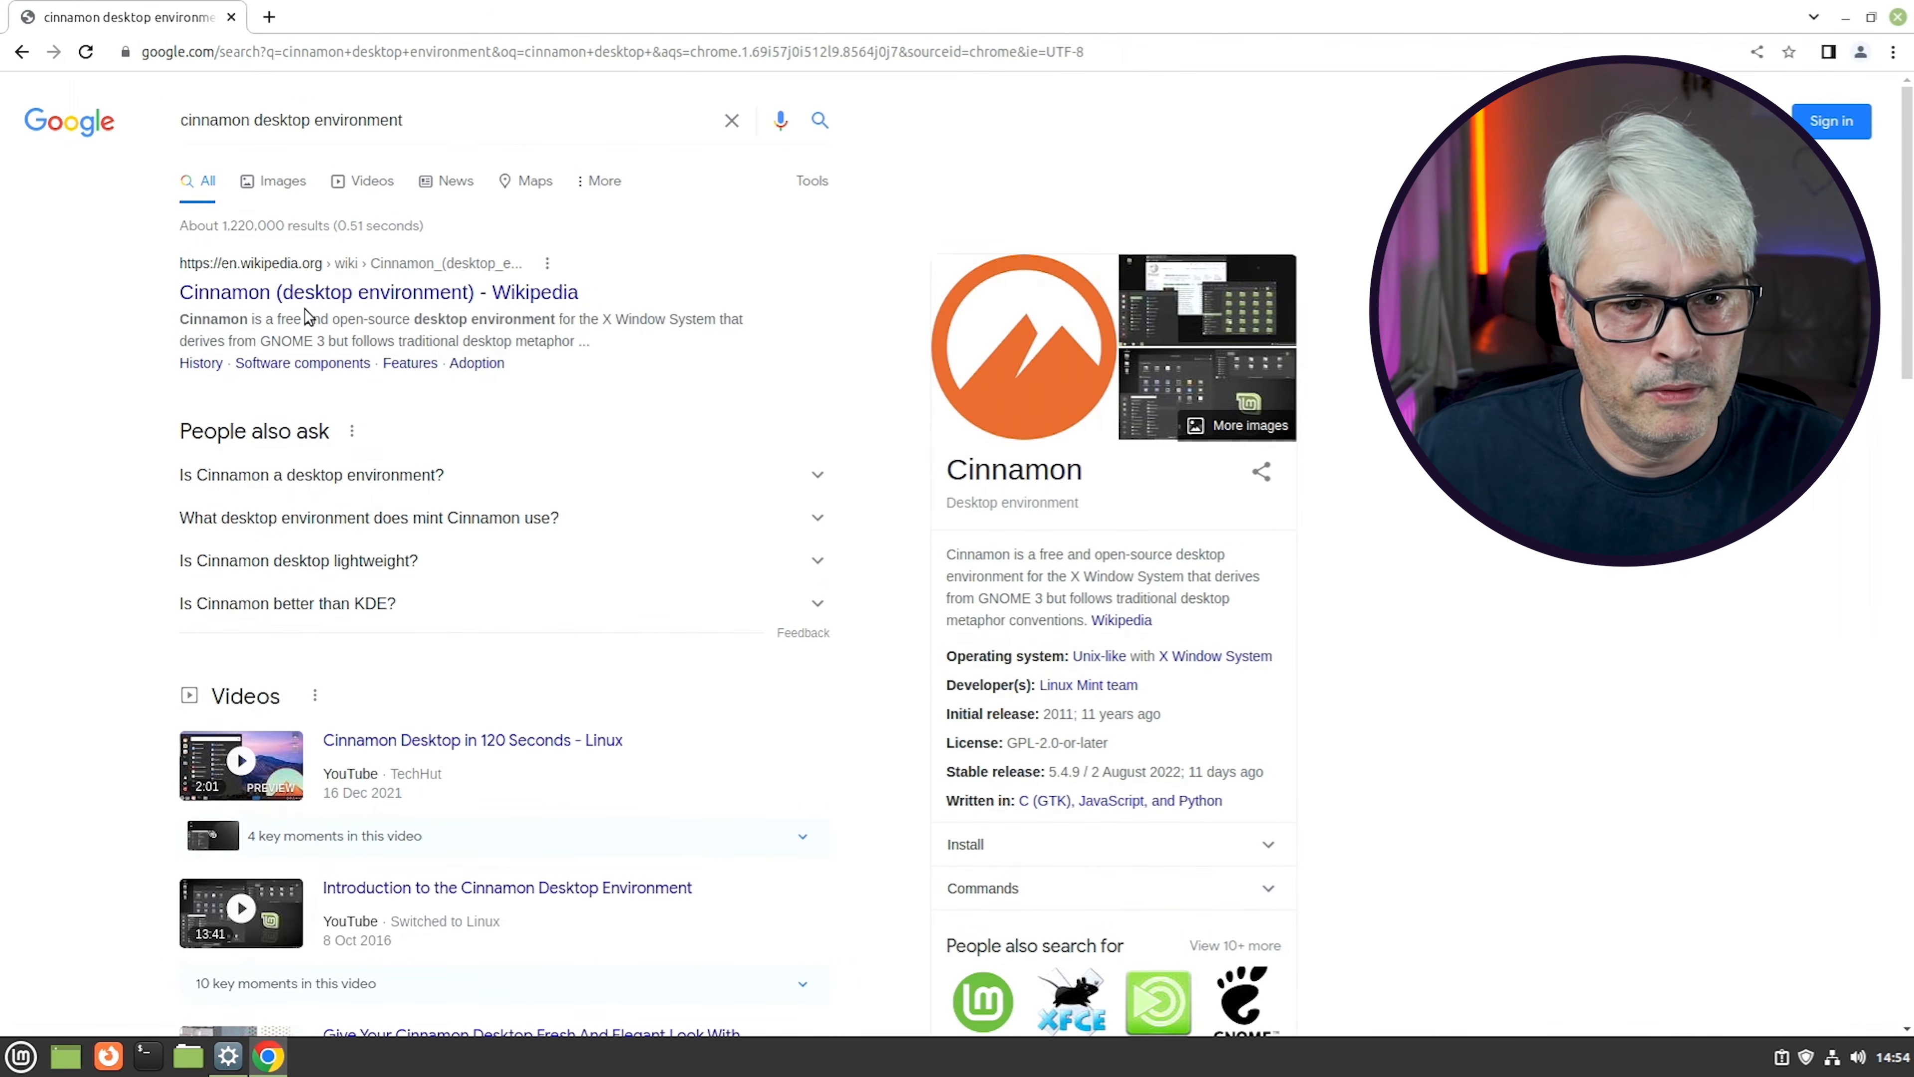
{"action": "scroll", "coordinate": [573, 633], "scroll_direction": "down", "scroll_amount": 5}
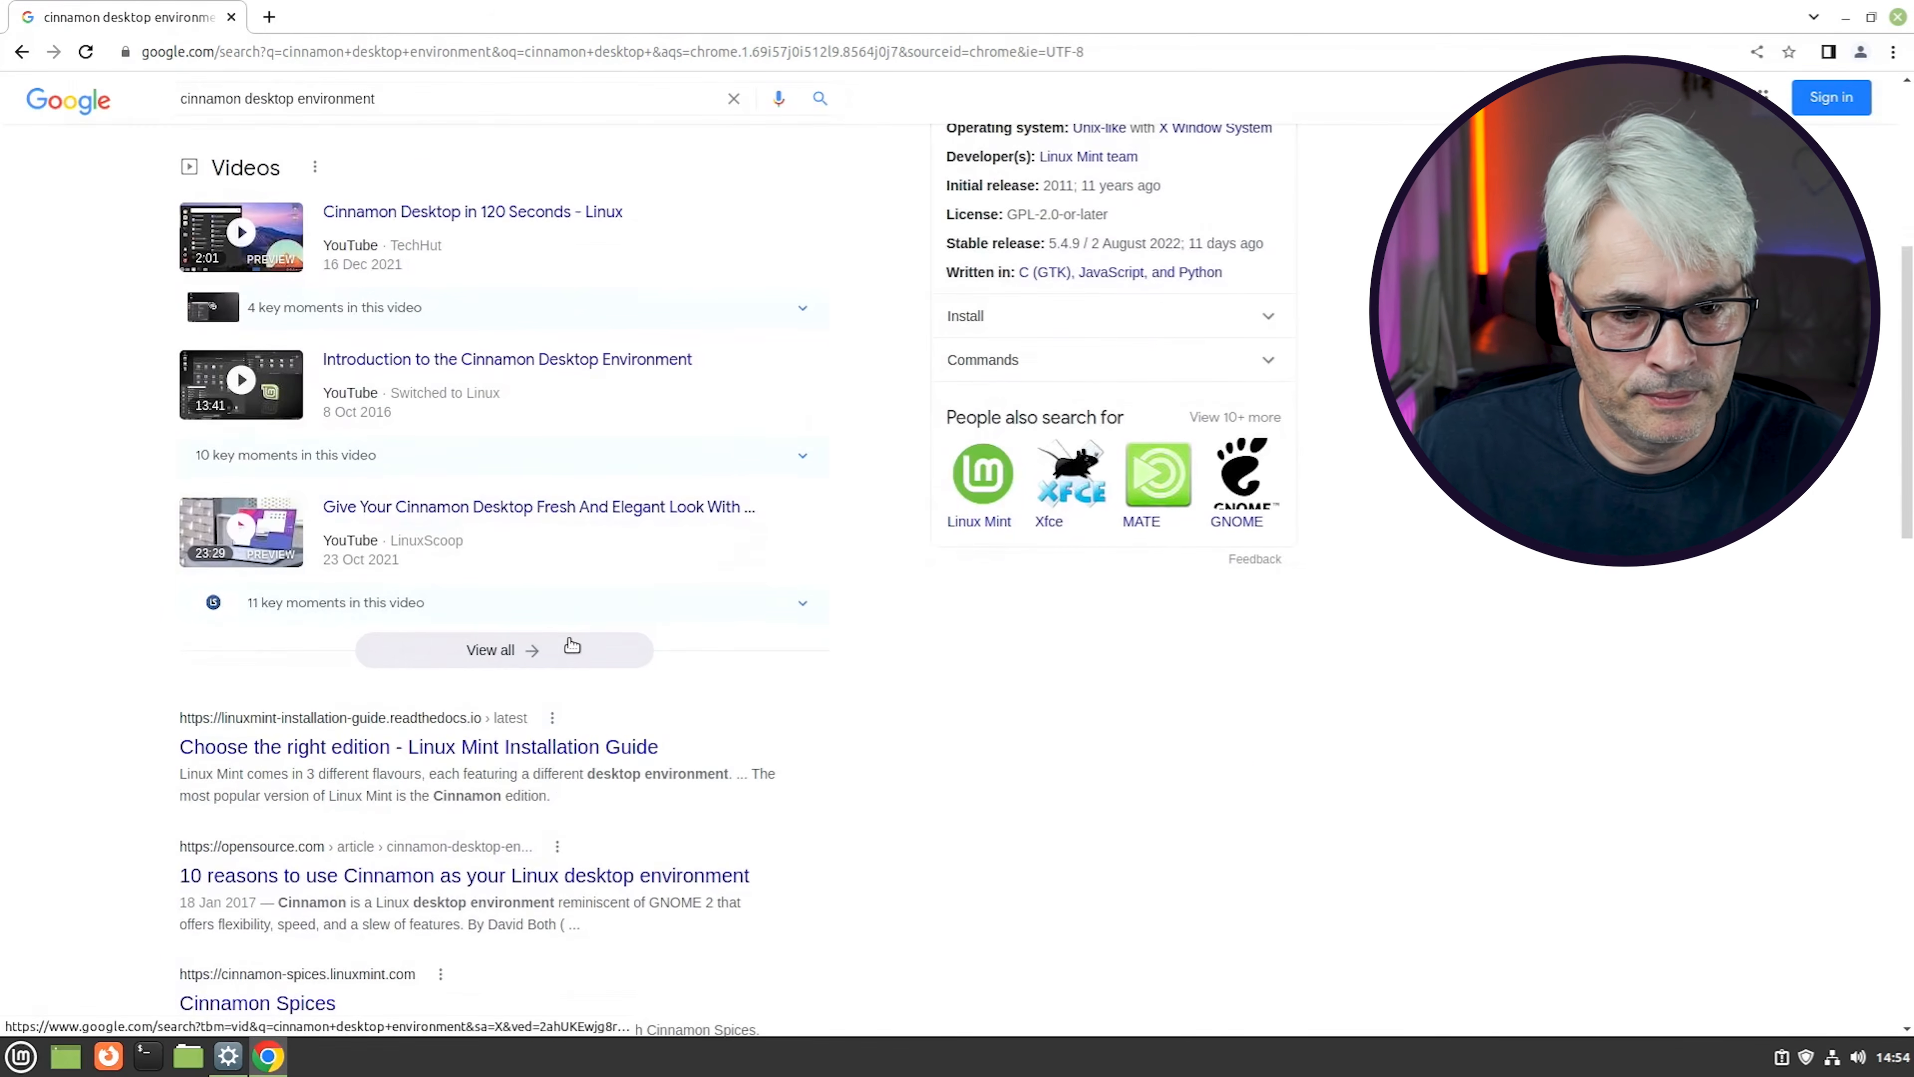
Open the Wikipedia article on Cinnamon from the search results and bring up System Info to compare the Cinnamon versions
{"action": "scroll", "coordinate": [900, 744], "scroll_direction": "up", "scroll_amount": 3}
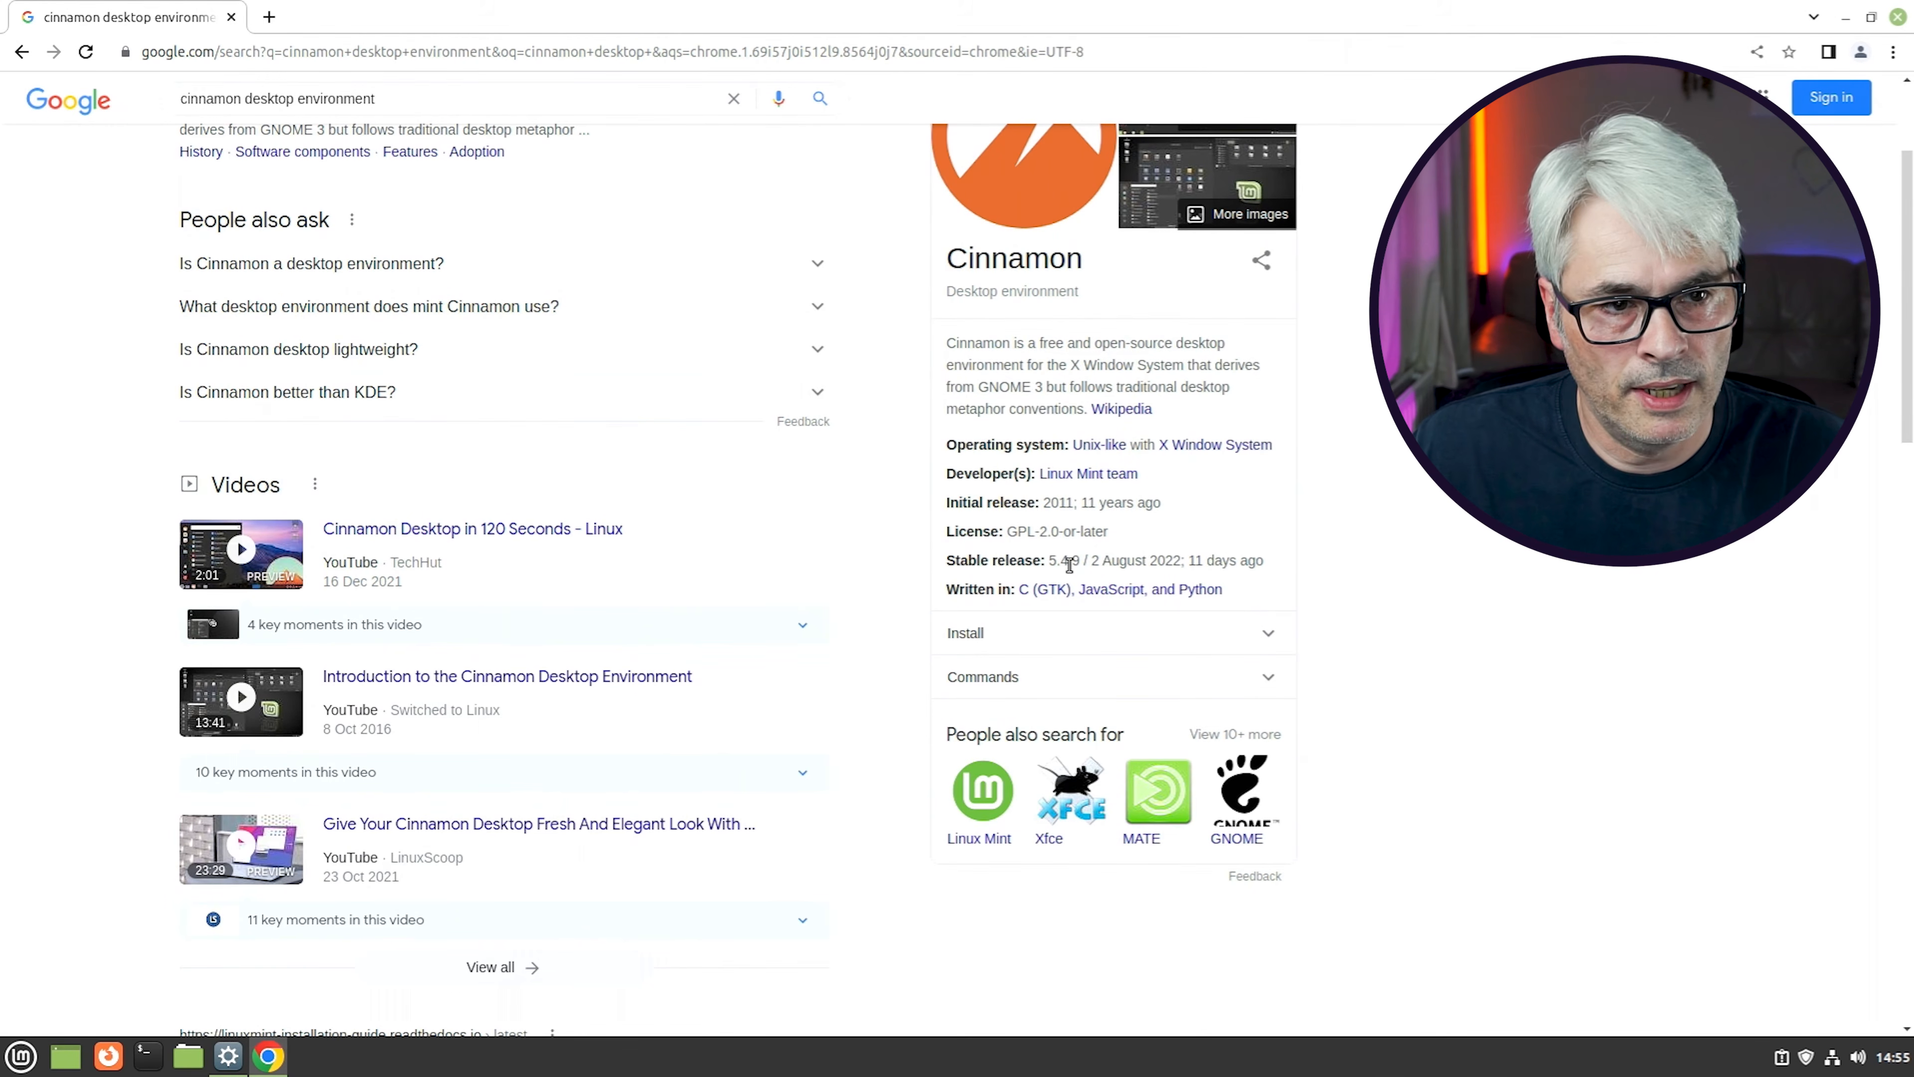
{"action": "left_click", "coordinate": [1122, 412]}
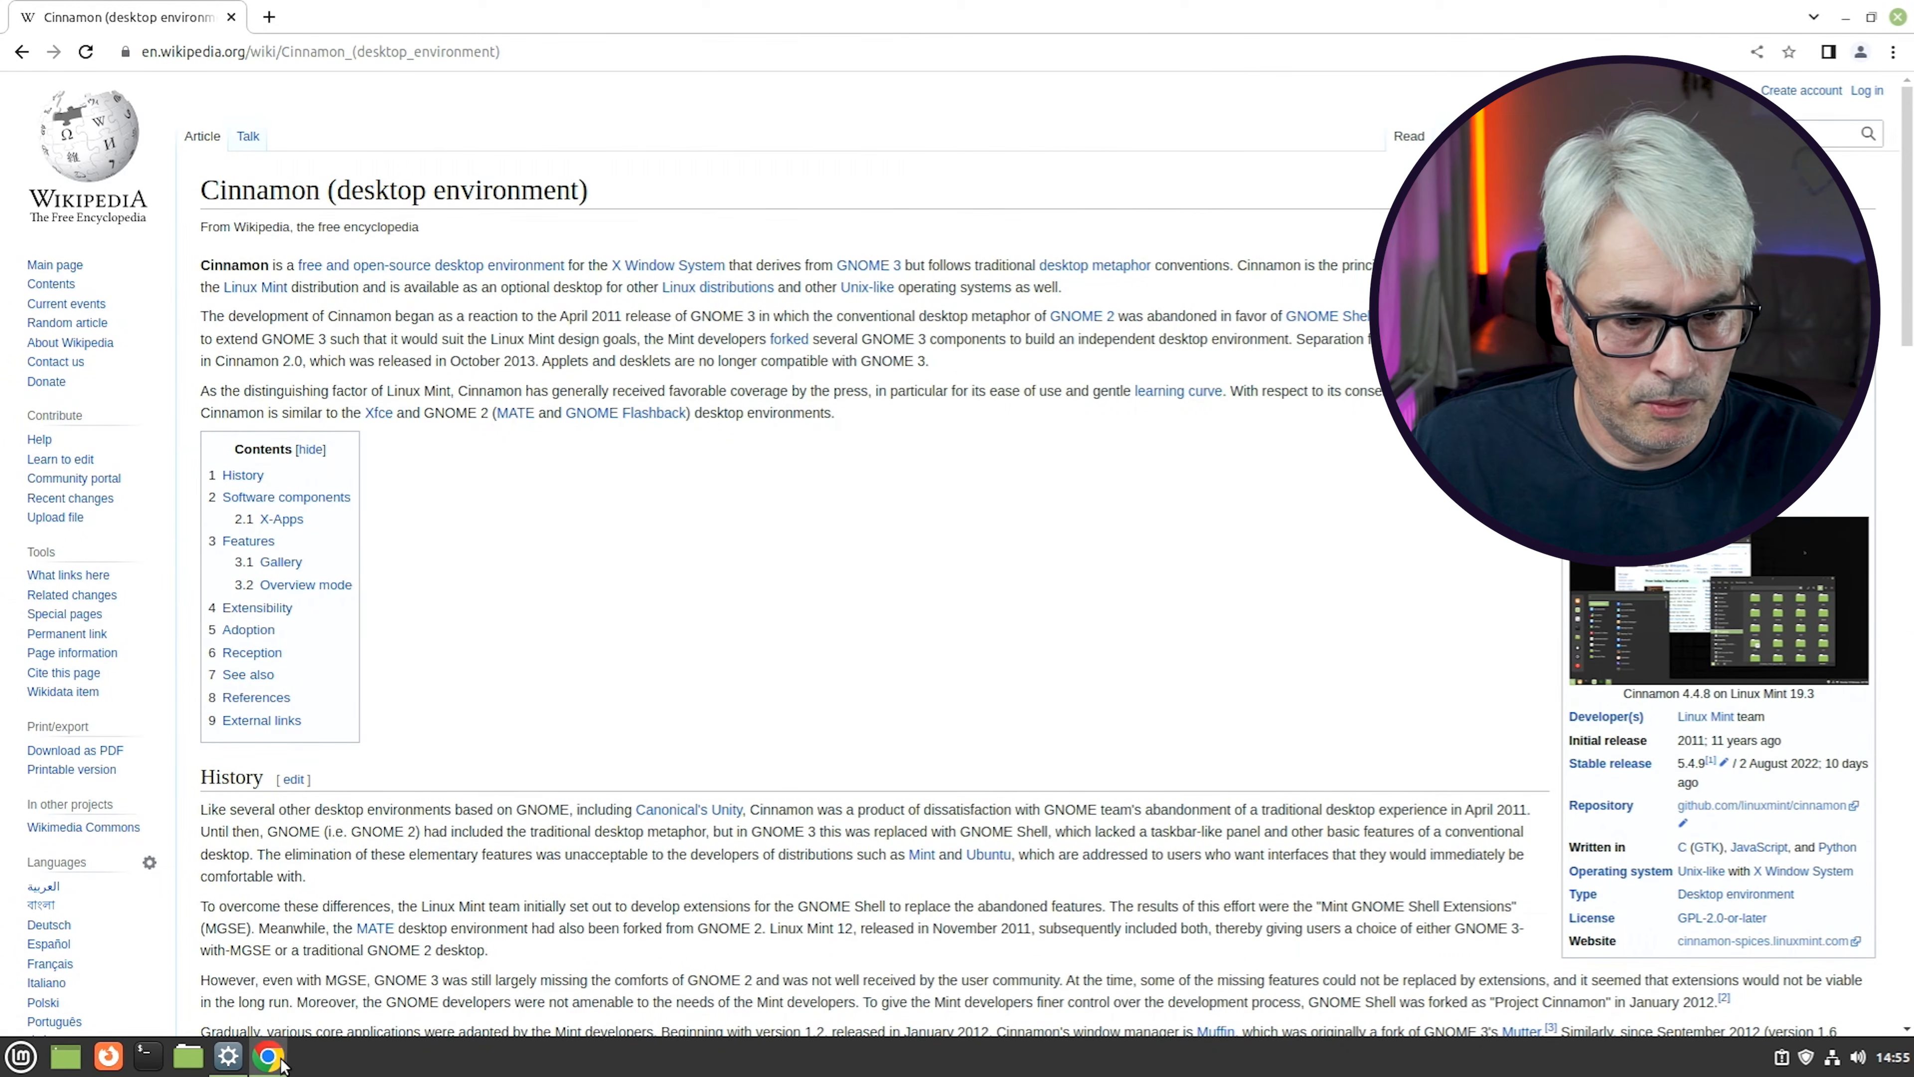
{"action": "left_click", "coordinate": [228, 1056]}
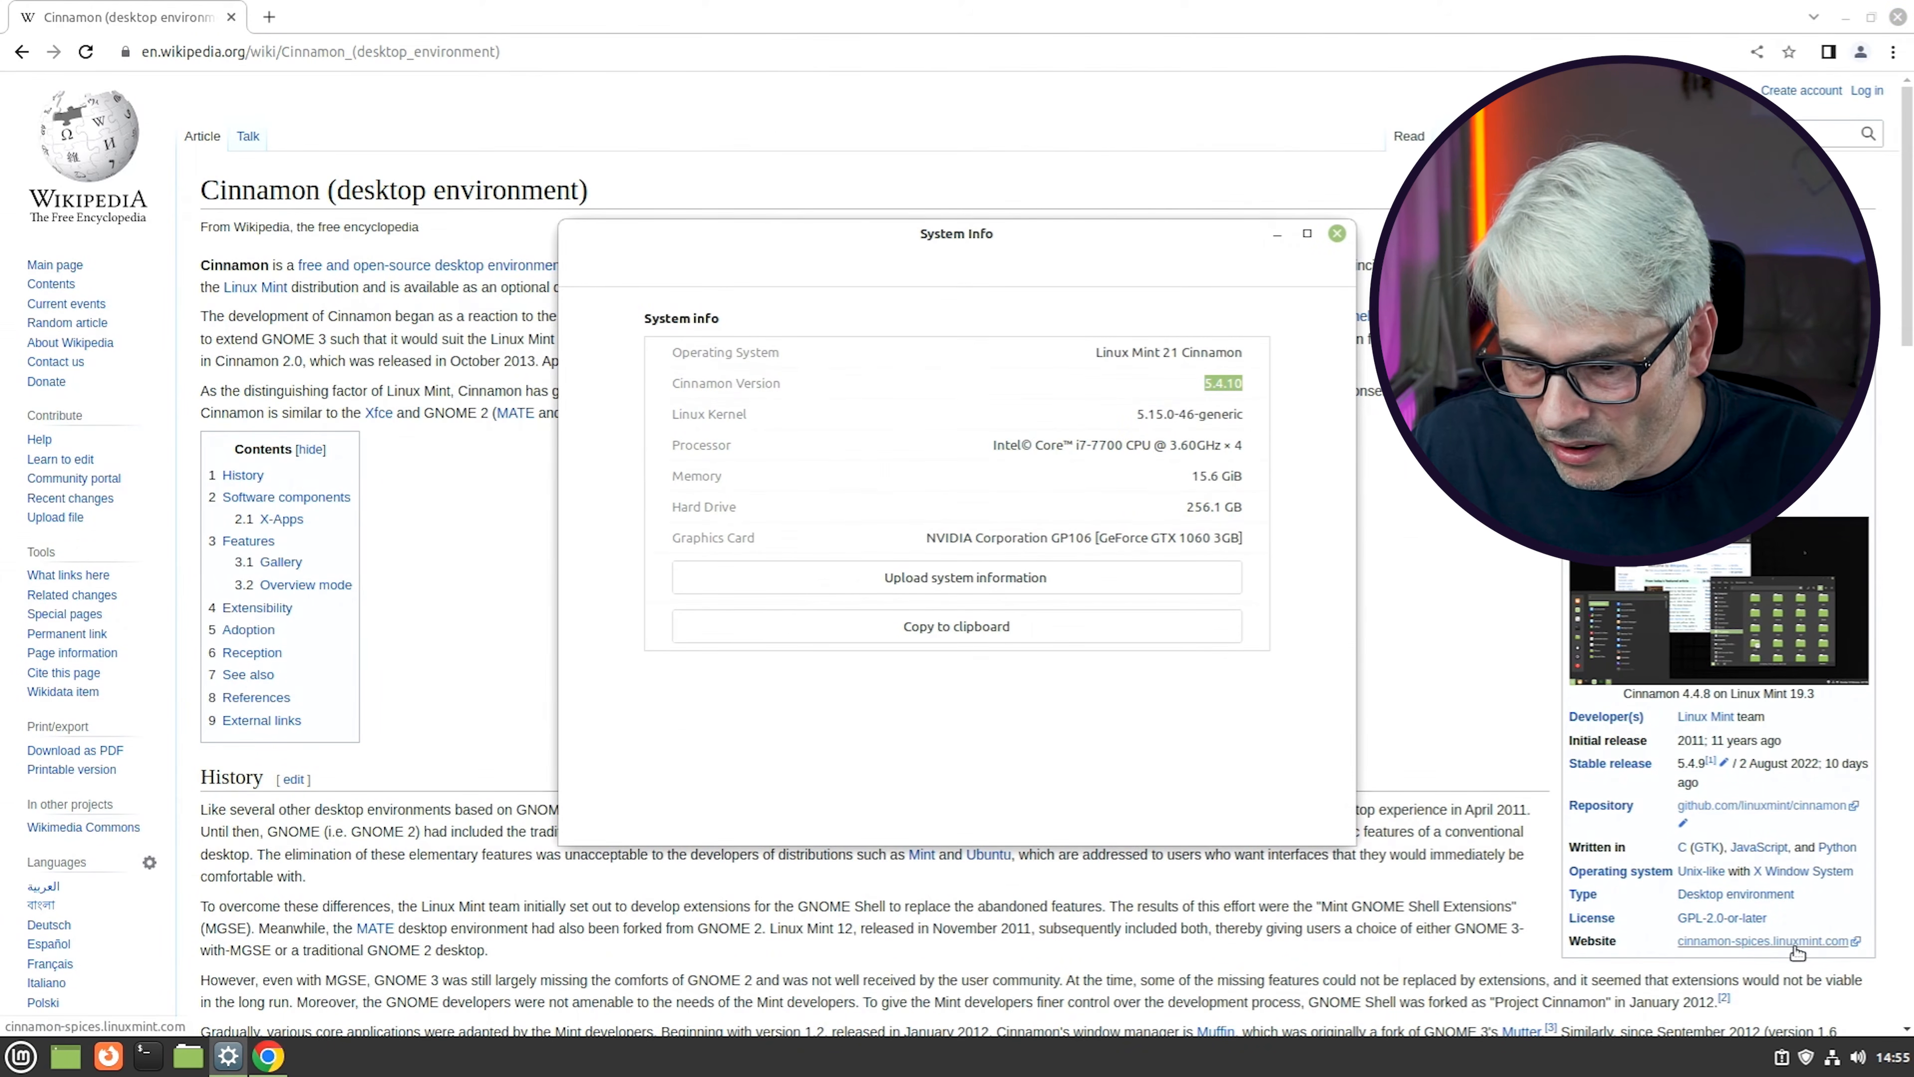
Open the Cinnamon Spices website linked in the article, look through its addon categories, and close both Chrome and System Info
{"action": "left_click", "coordinate": [1763, 943]}
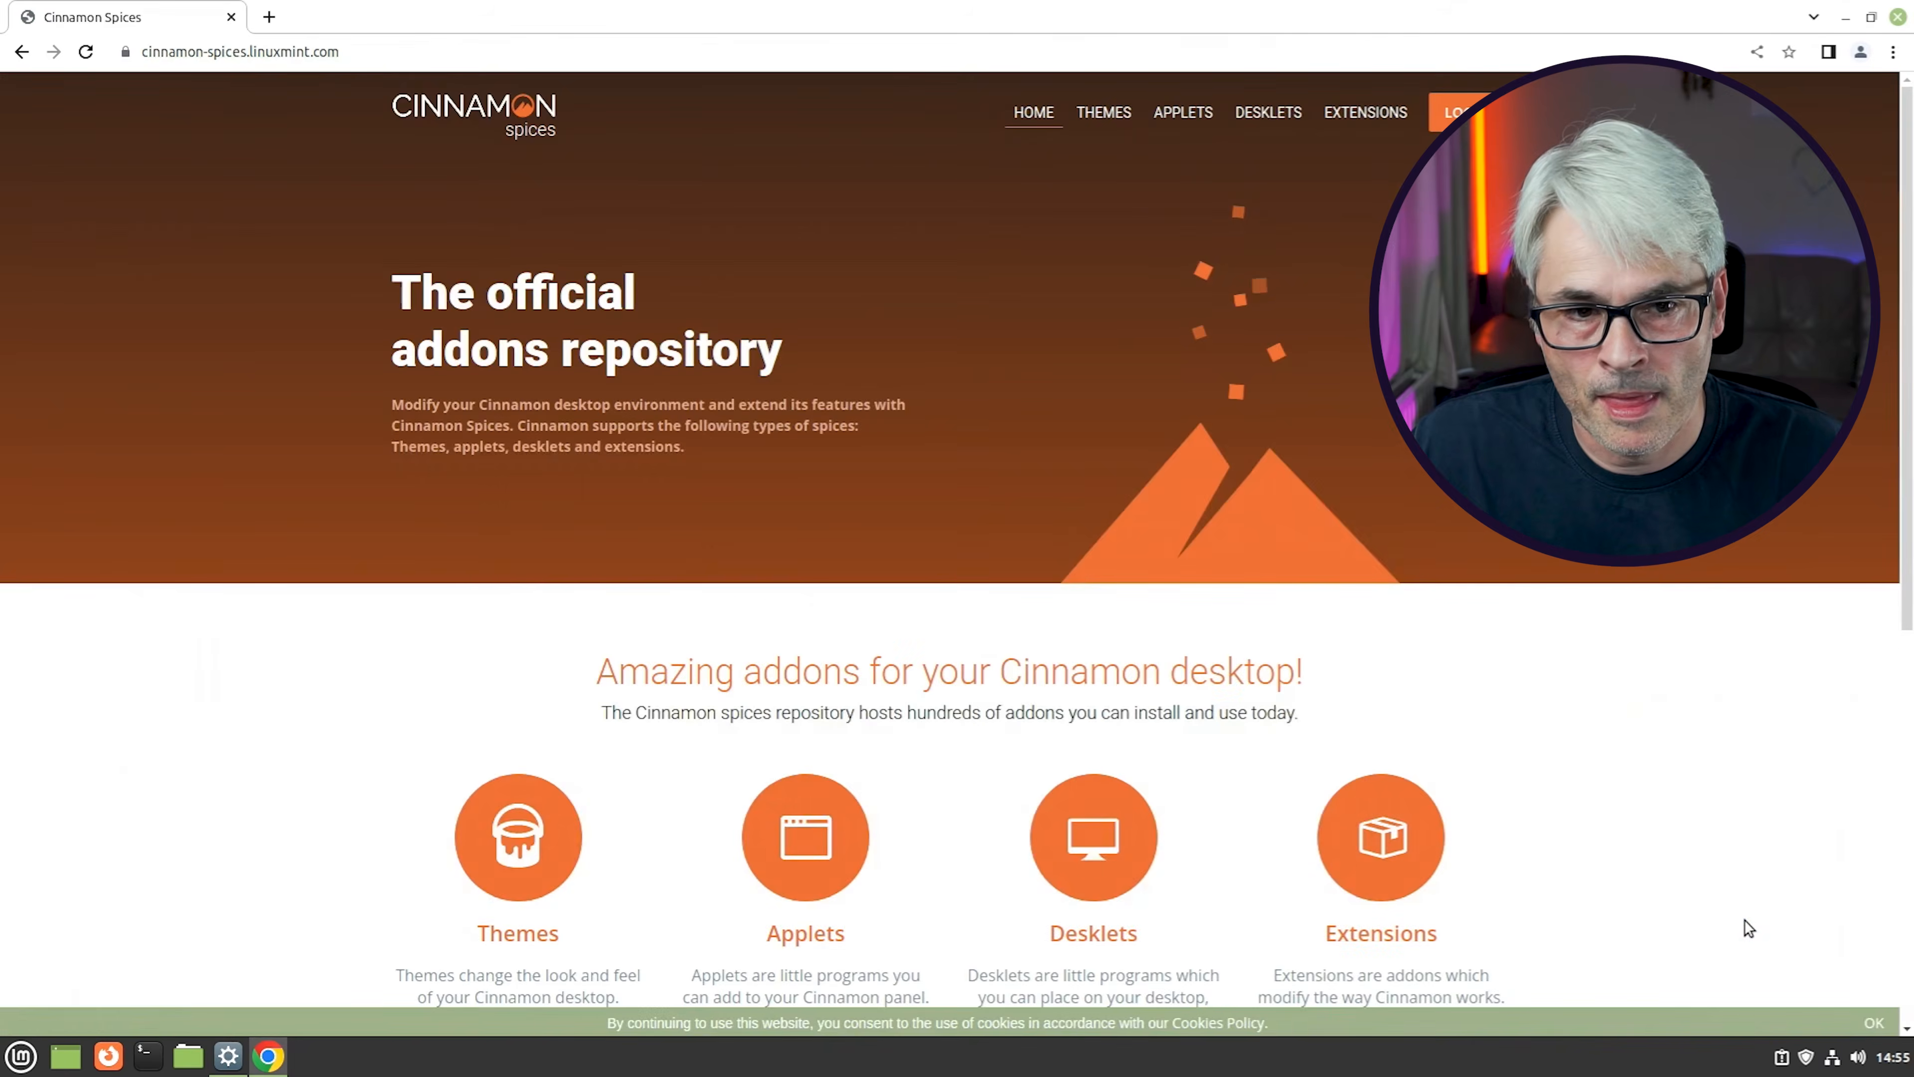
{"action": "scroll", "coordinate": [1048, 660], "scroll_direction": "down", "scroll_amount": 3}
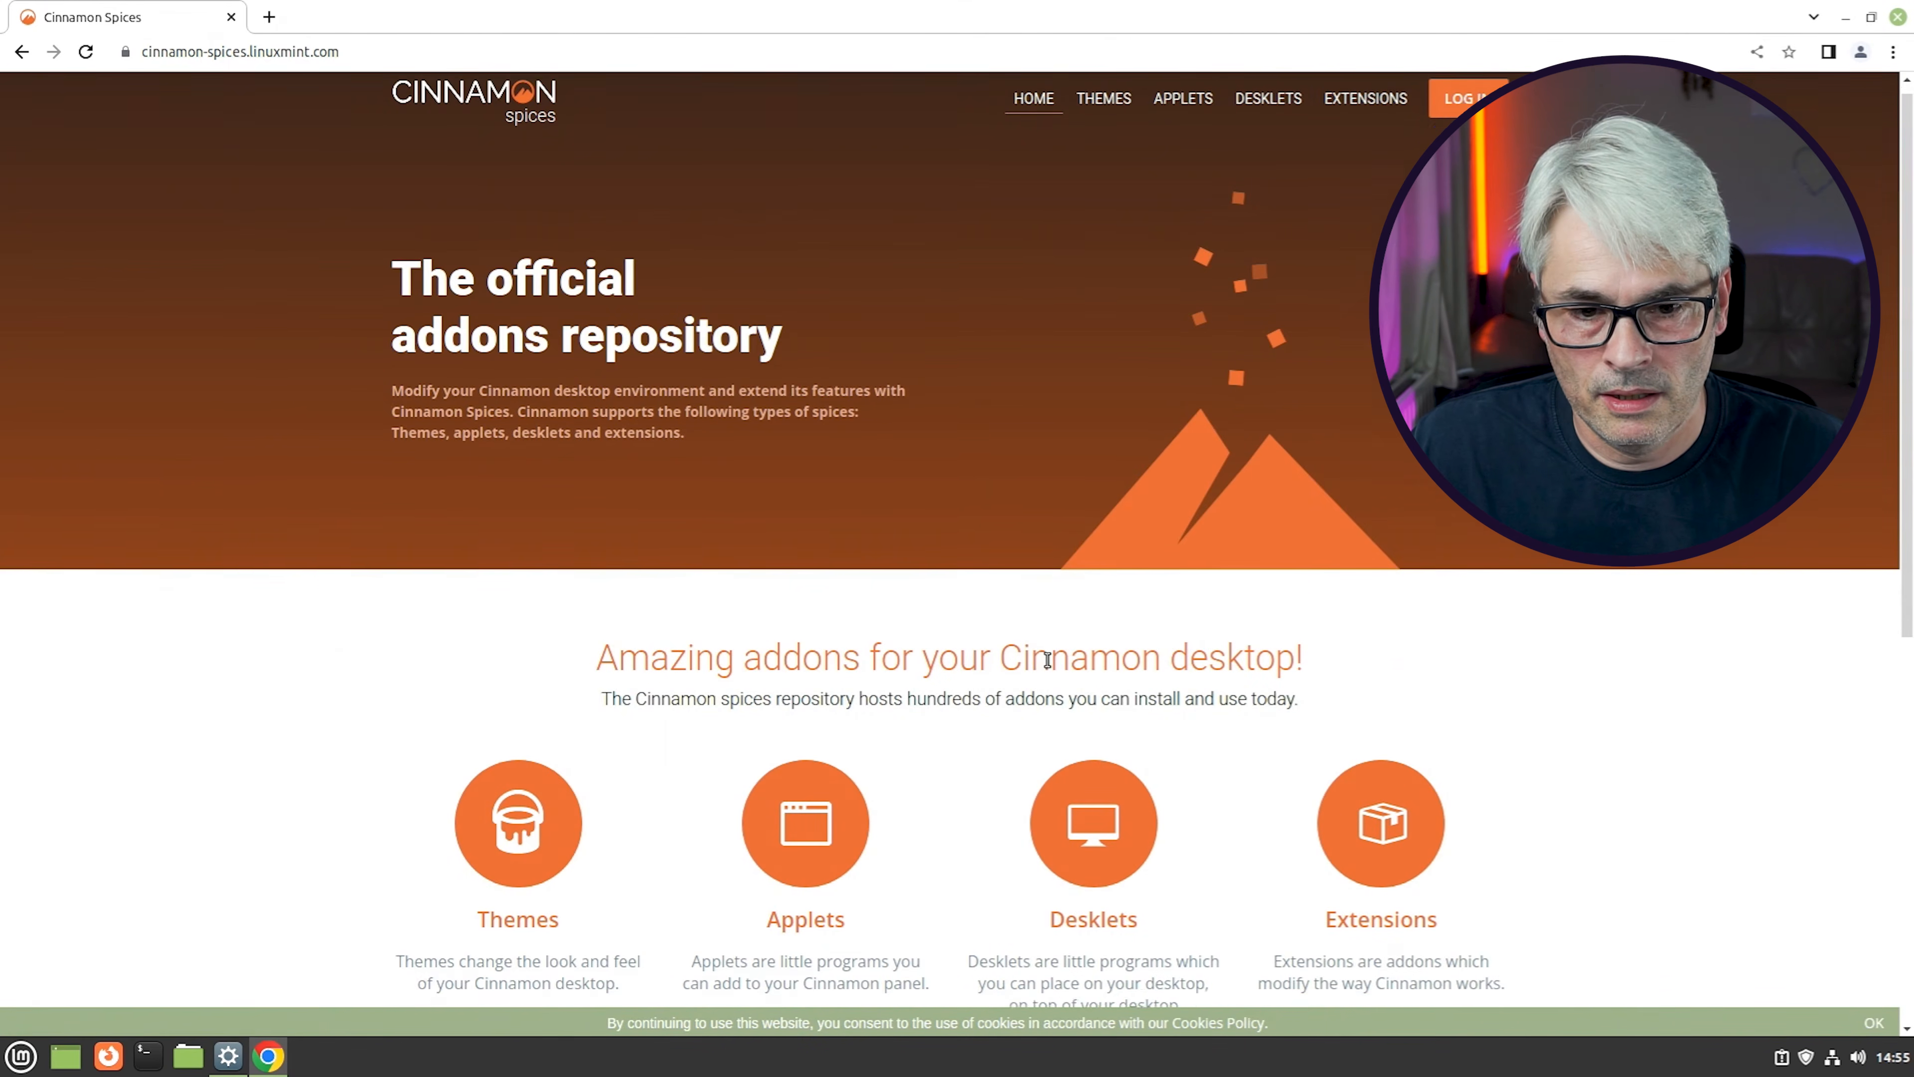
{"action": "scroll", "coordinate": [1048, 661], "scroll_direction": "down", "scroll_amount": 5}
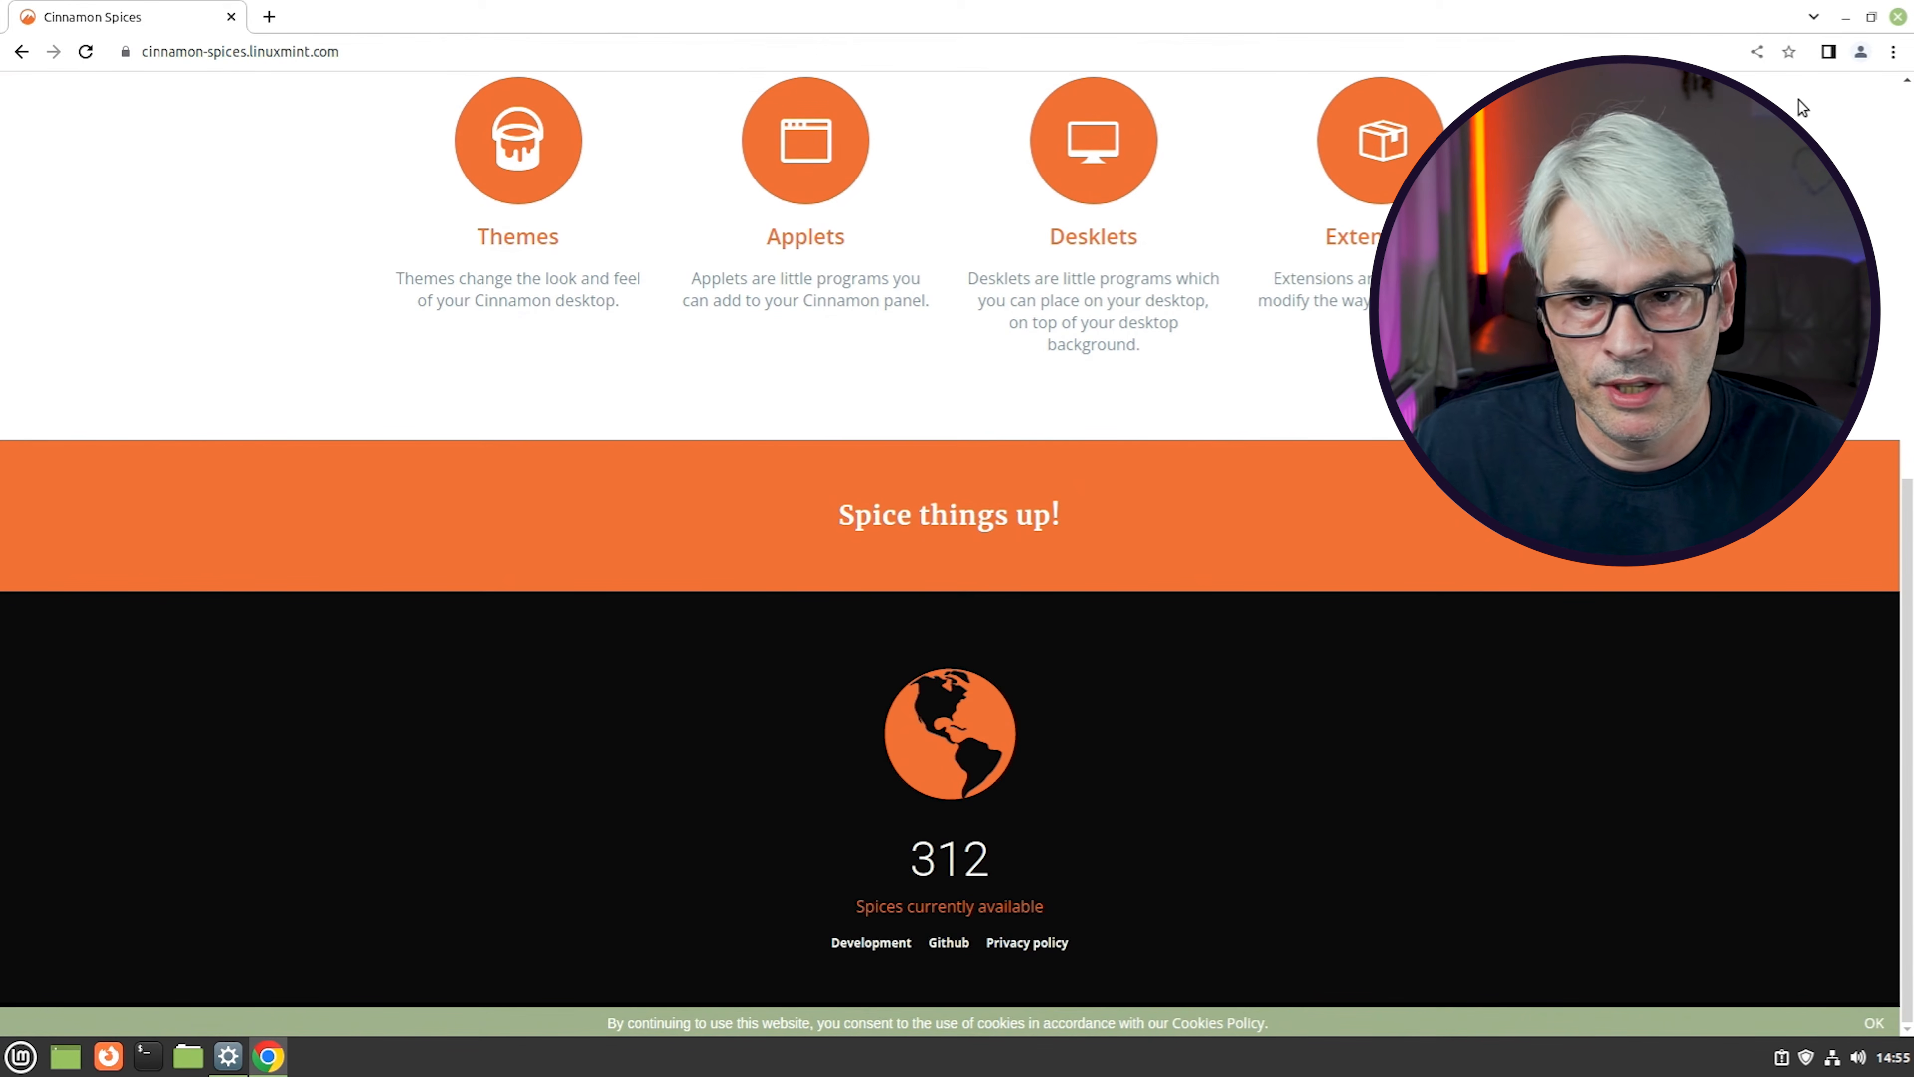
{"action": "left_click", "coordinate": [1897, 17]}
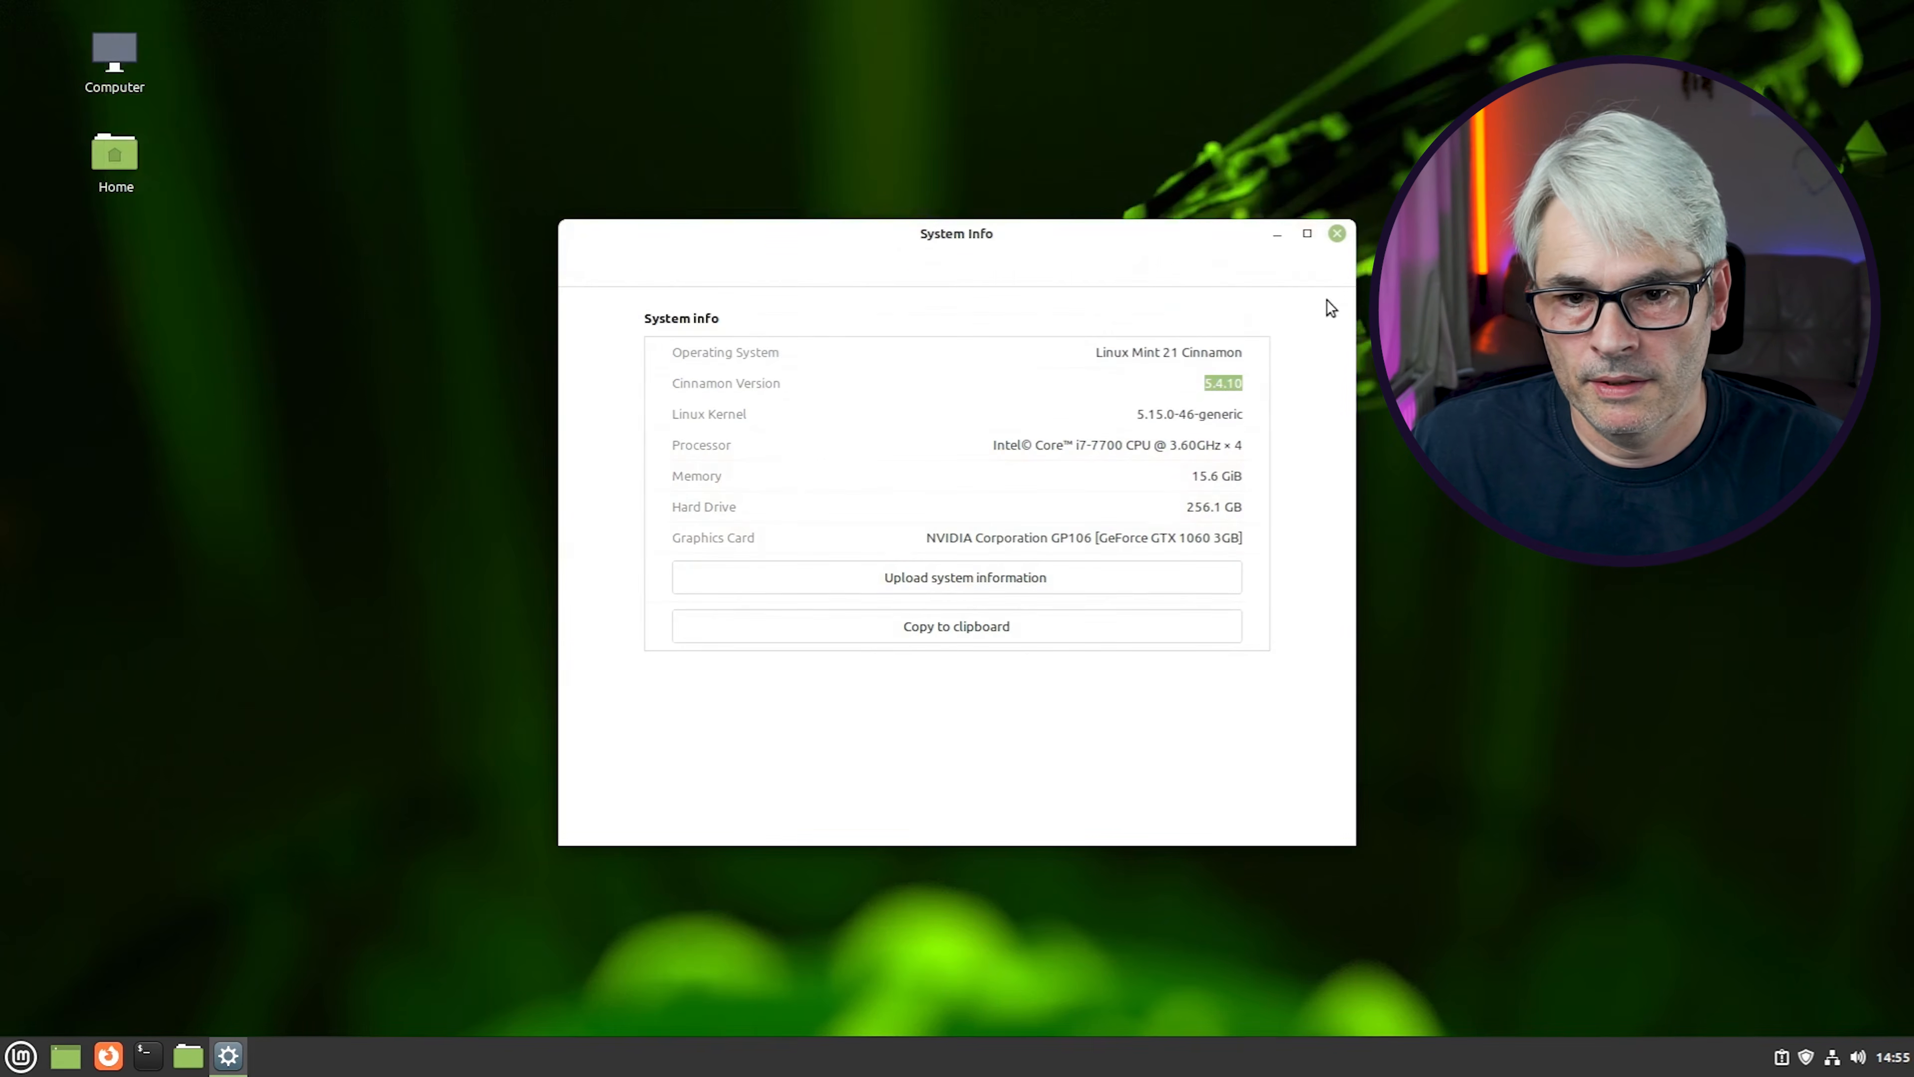
{"action": "left_click", "coordinate": [1337, 234]}
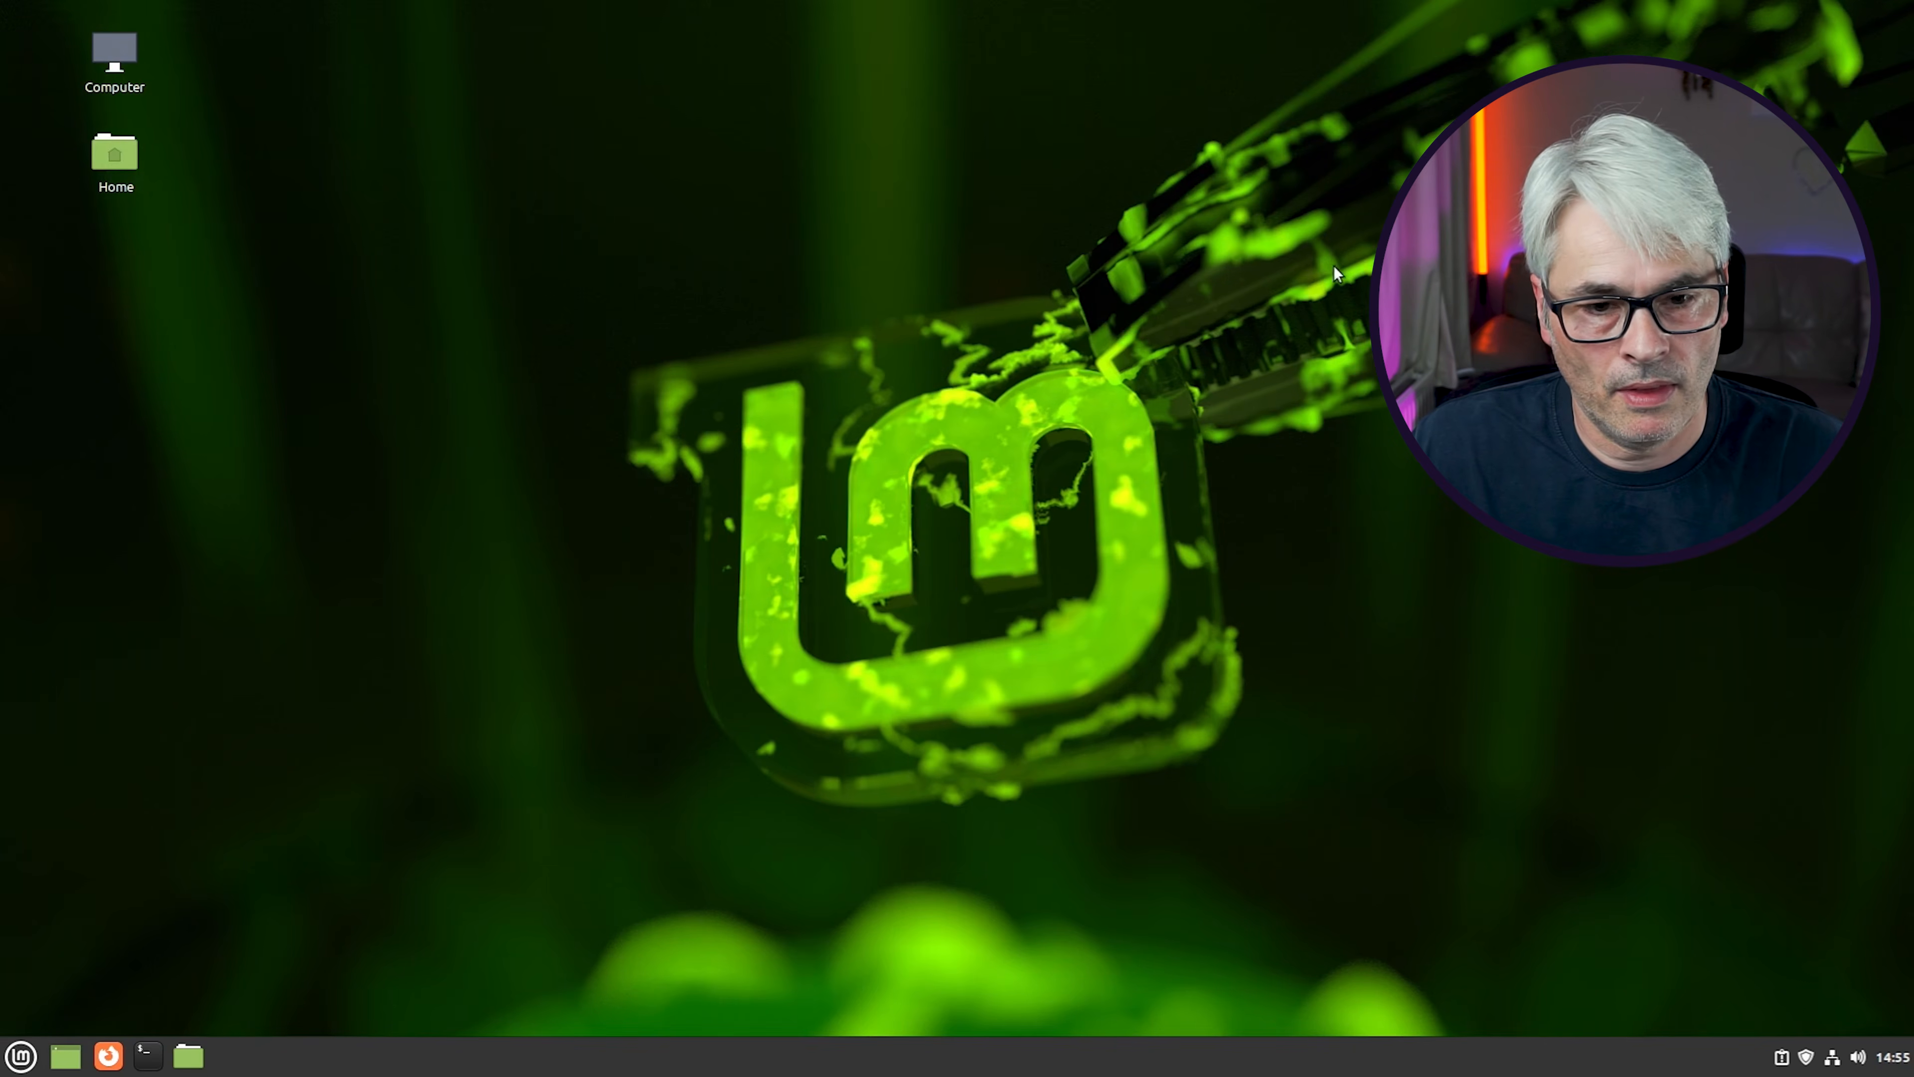
Open the desktop background selection and apply the 4000x2251 Linux Mint image with the round green logo
{"action": "right_click", "coordinate": [870, 602]}
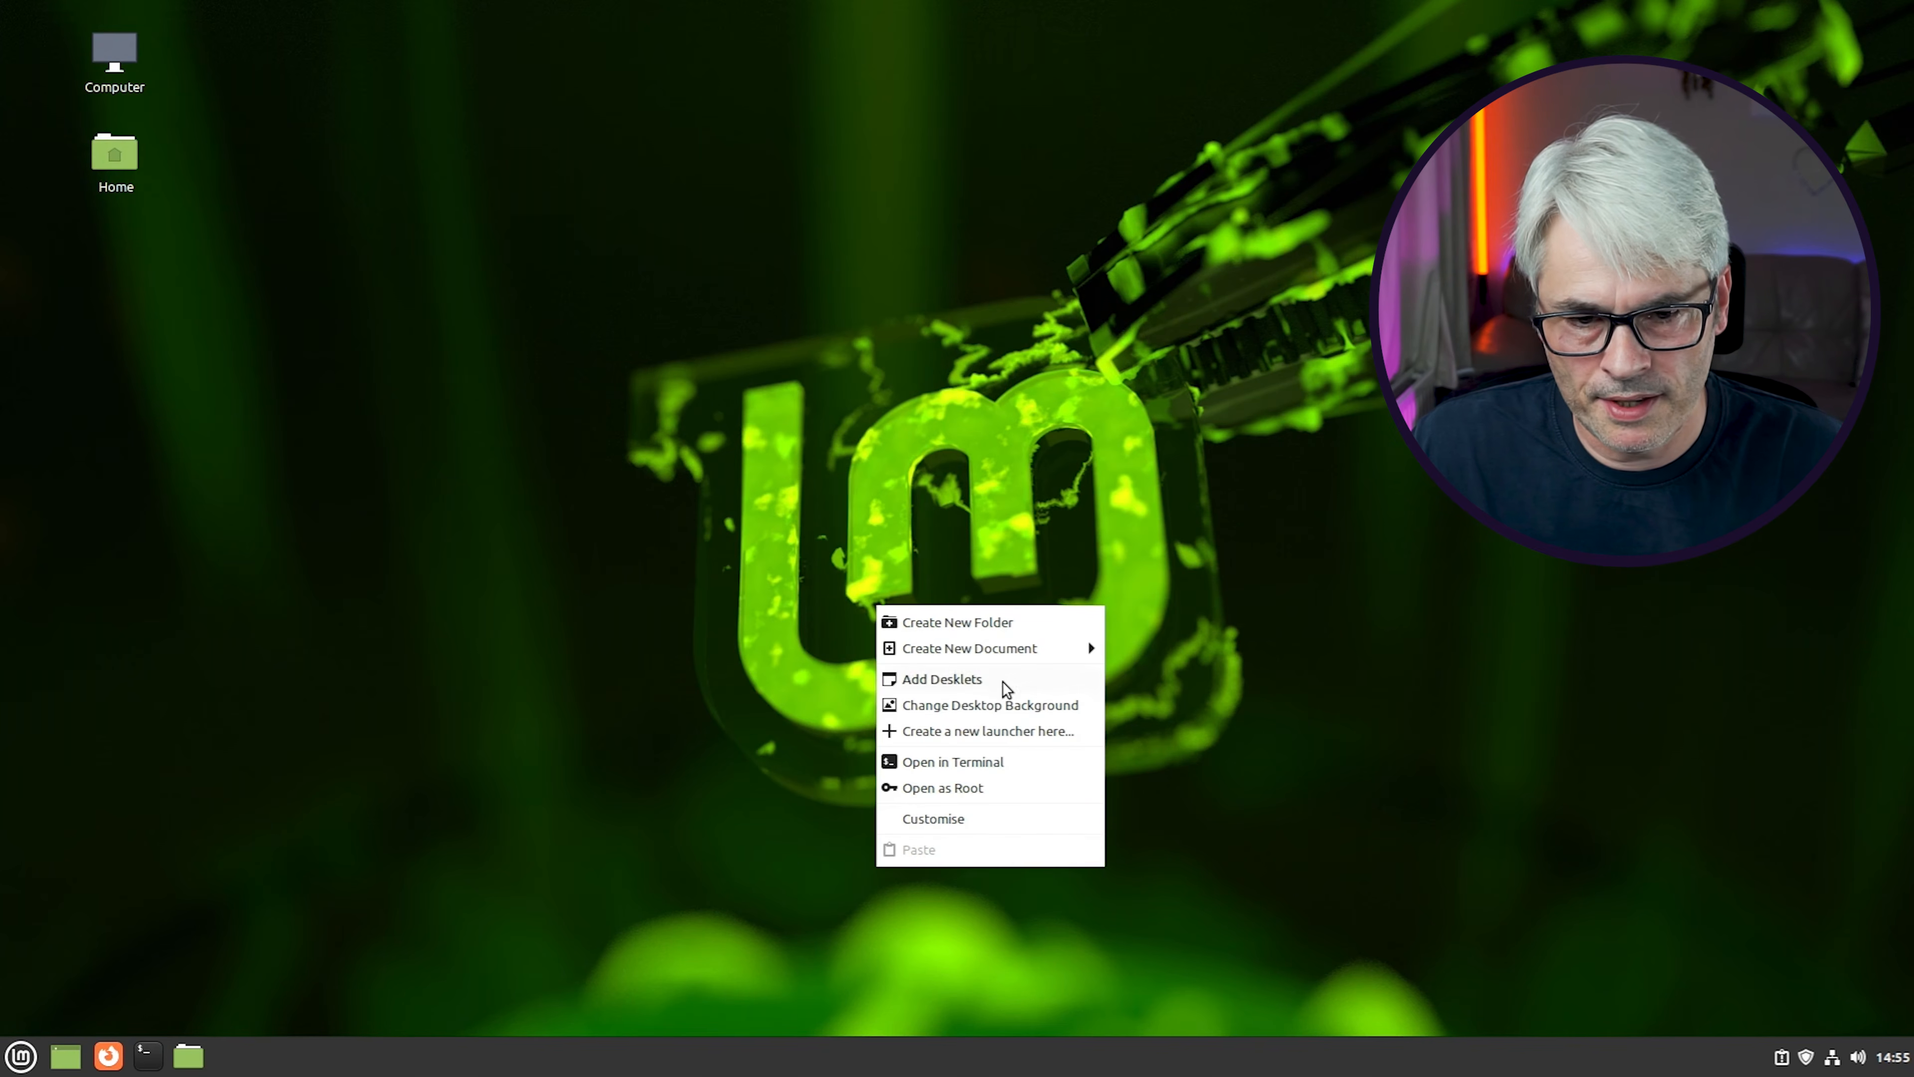
{"action": "left_click", "coordinate": [1018, 711]}
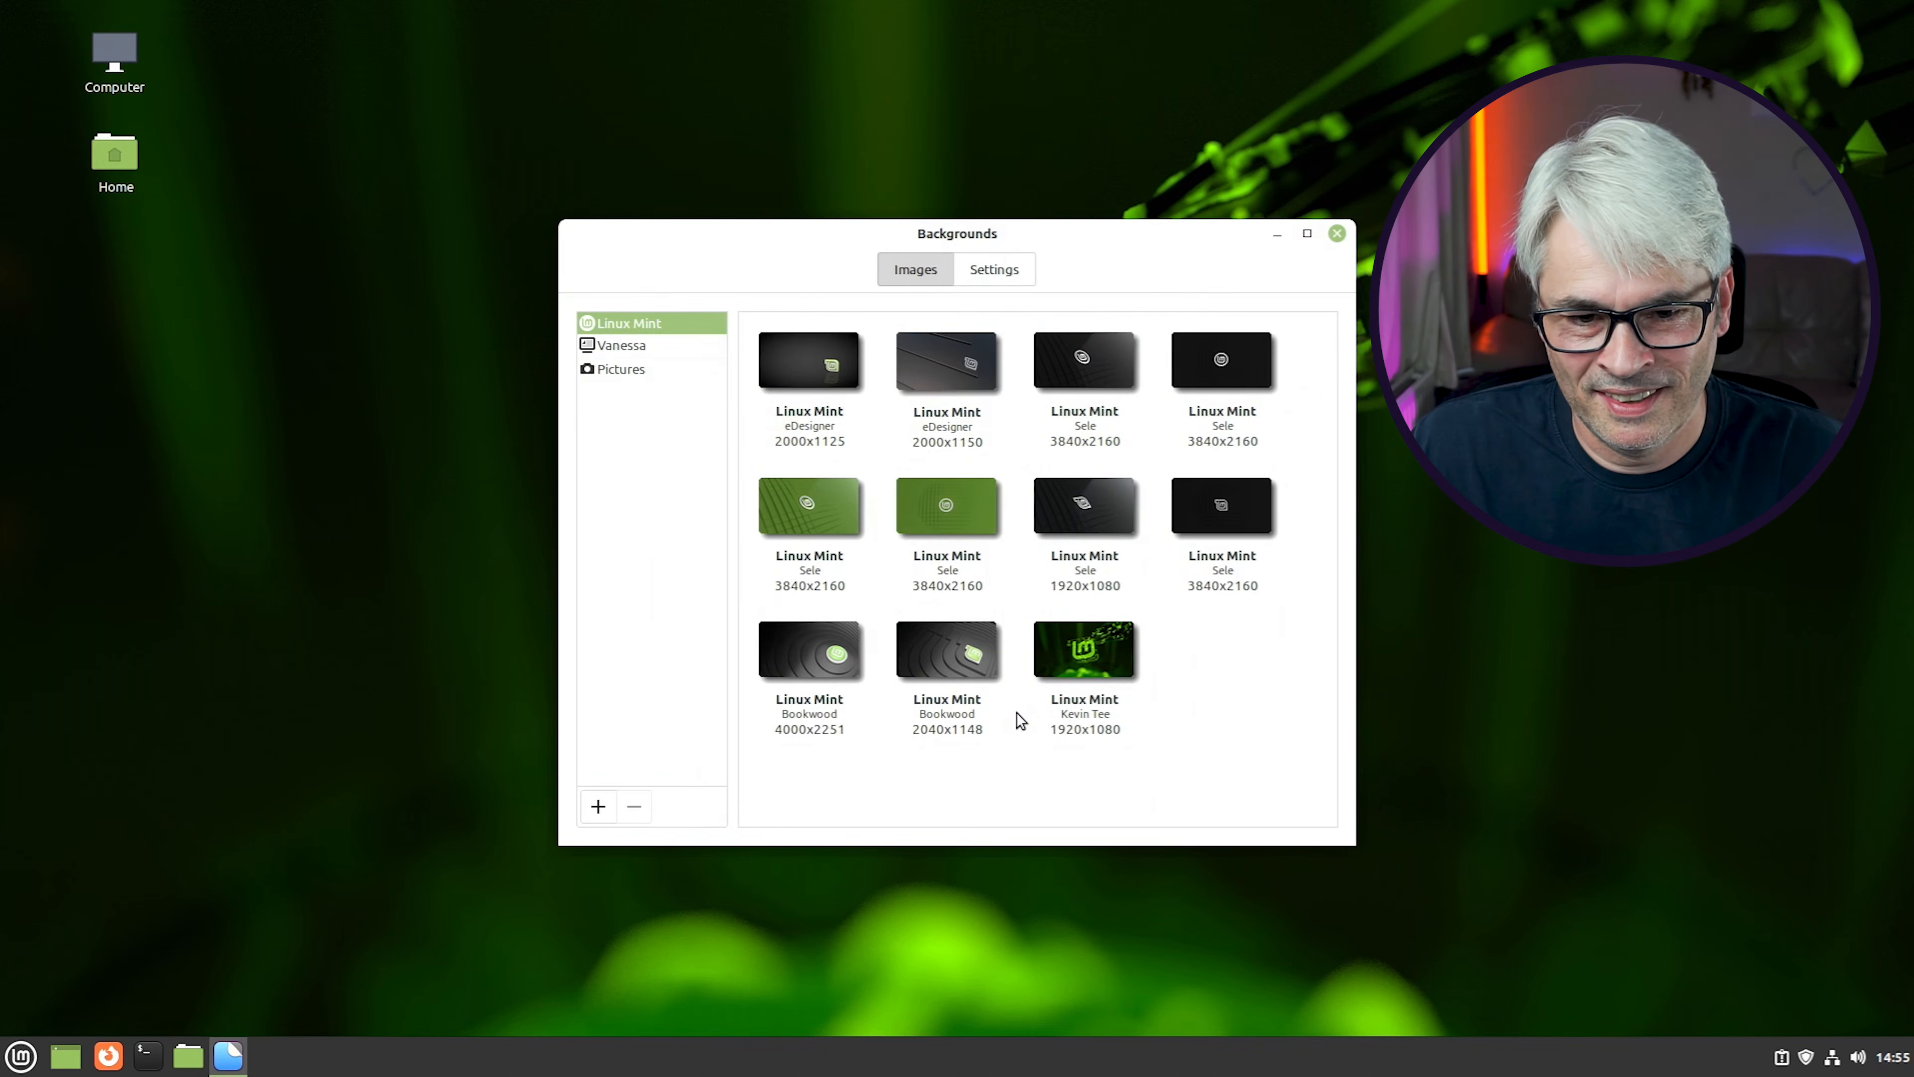
{"action": "left_click", "coordinate": [828, 667]}
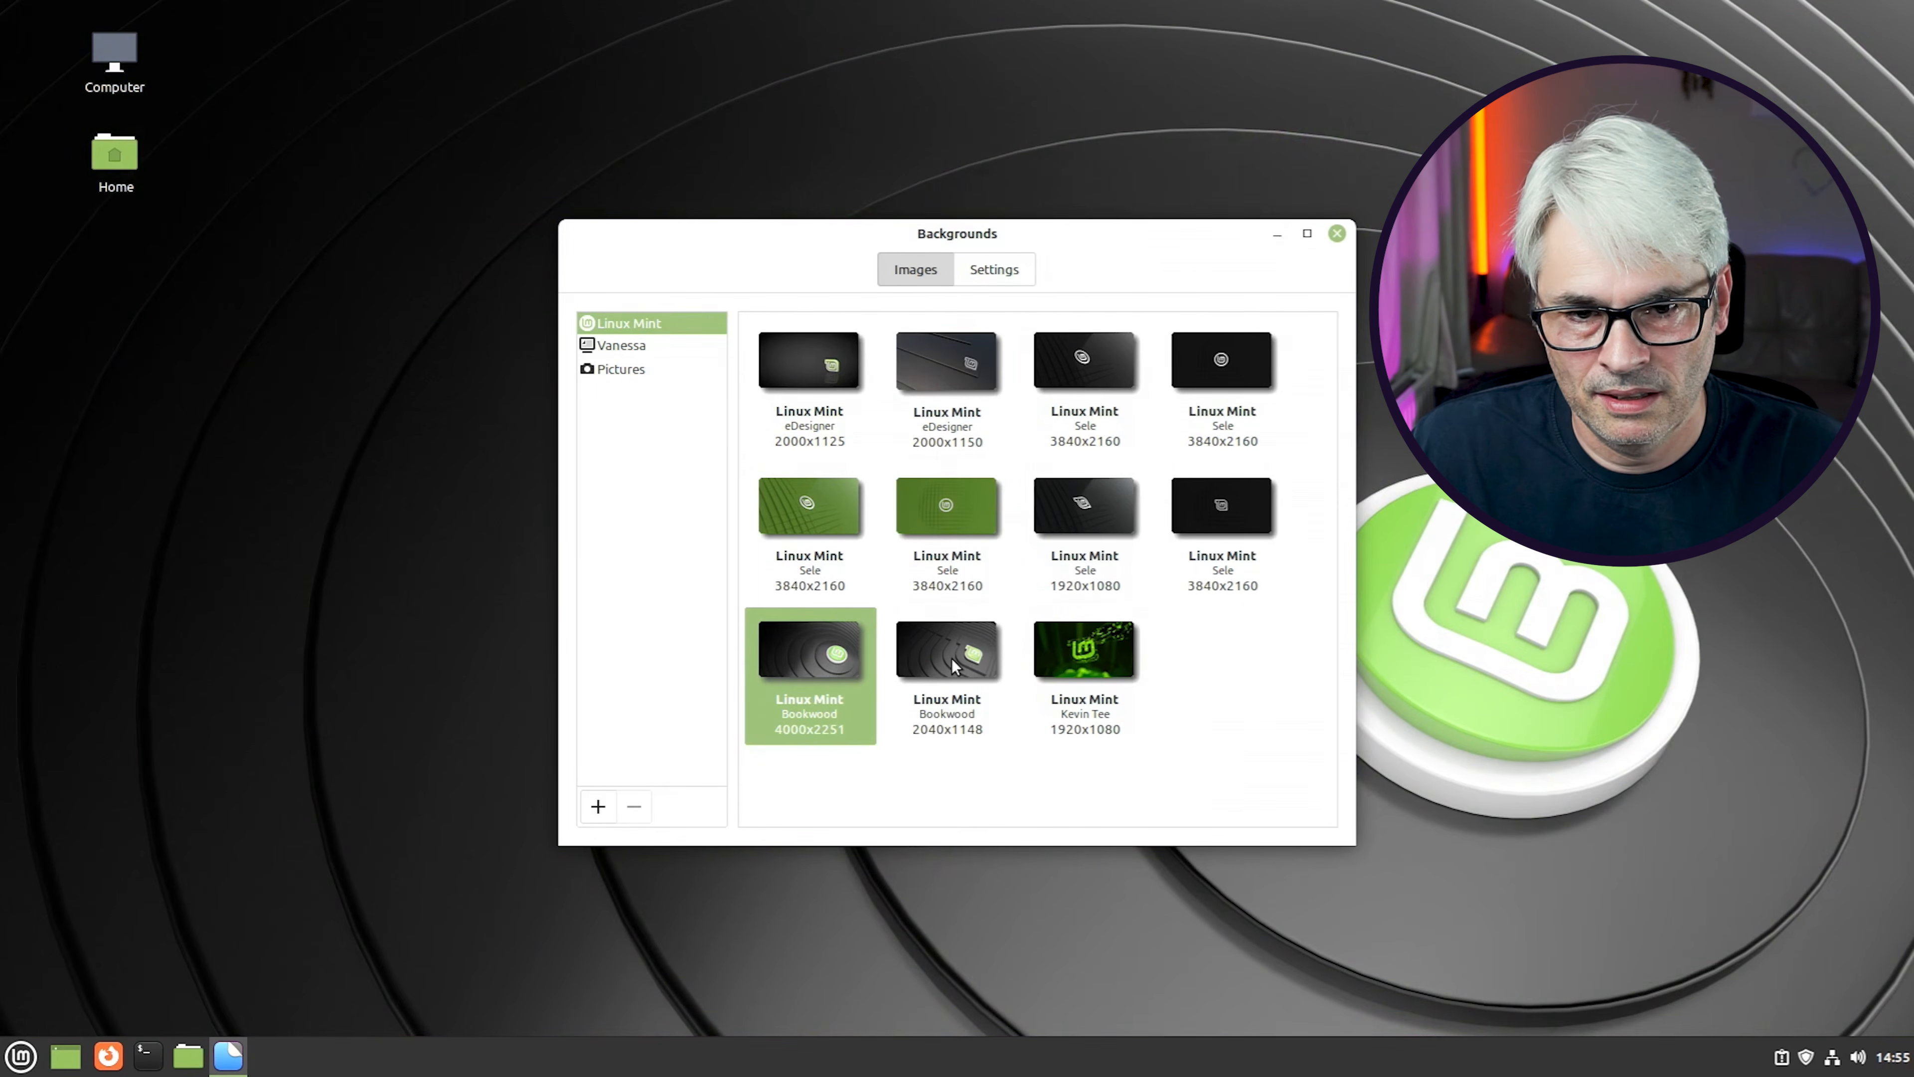
Change the desktop background to the San Francisco image from the Vanessa collection, and open the background settings
{"action": "left_click", "coordinate": [644, 349]}
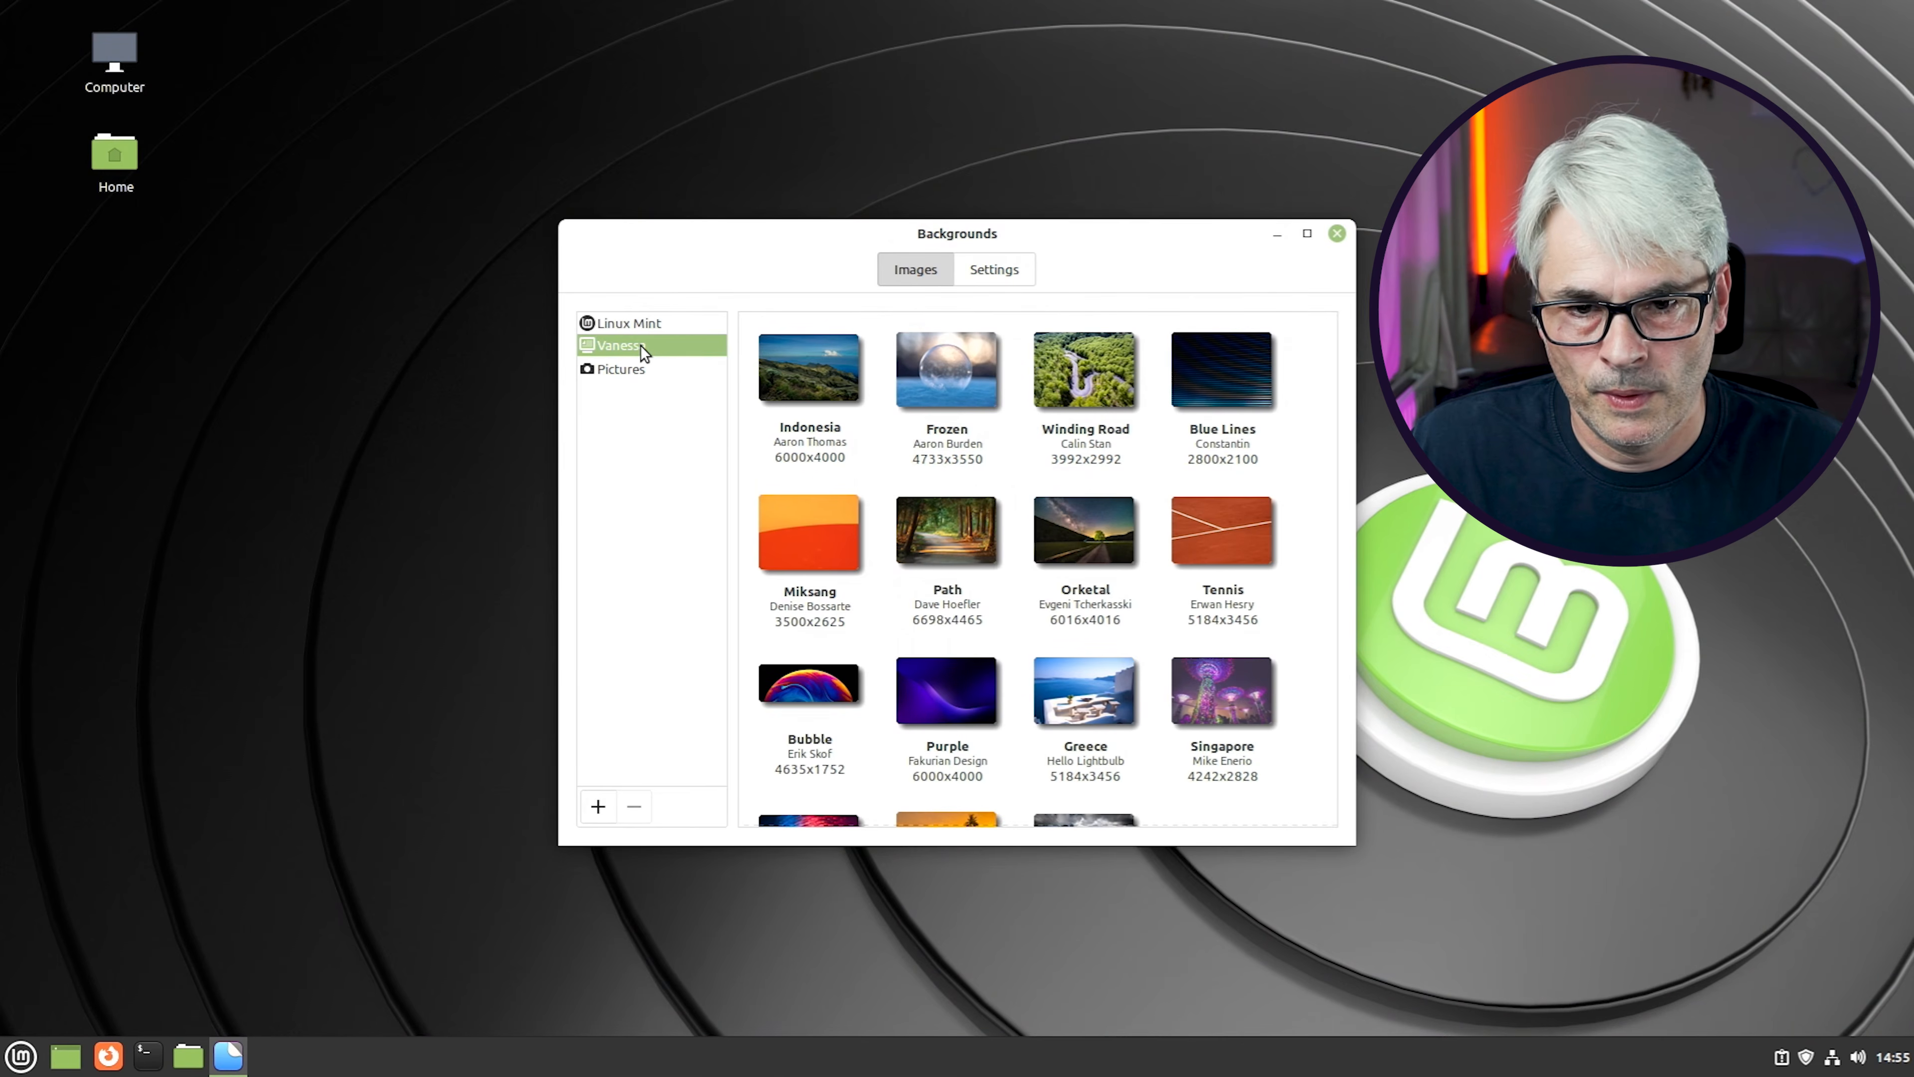
{"action": "scroll", "coordinate": [1170, 582], "scroll_direction": "down", "scroll_amount": 5}
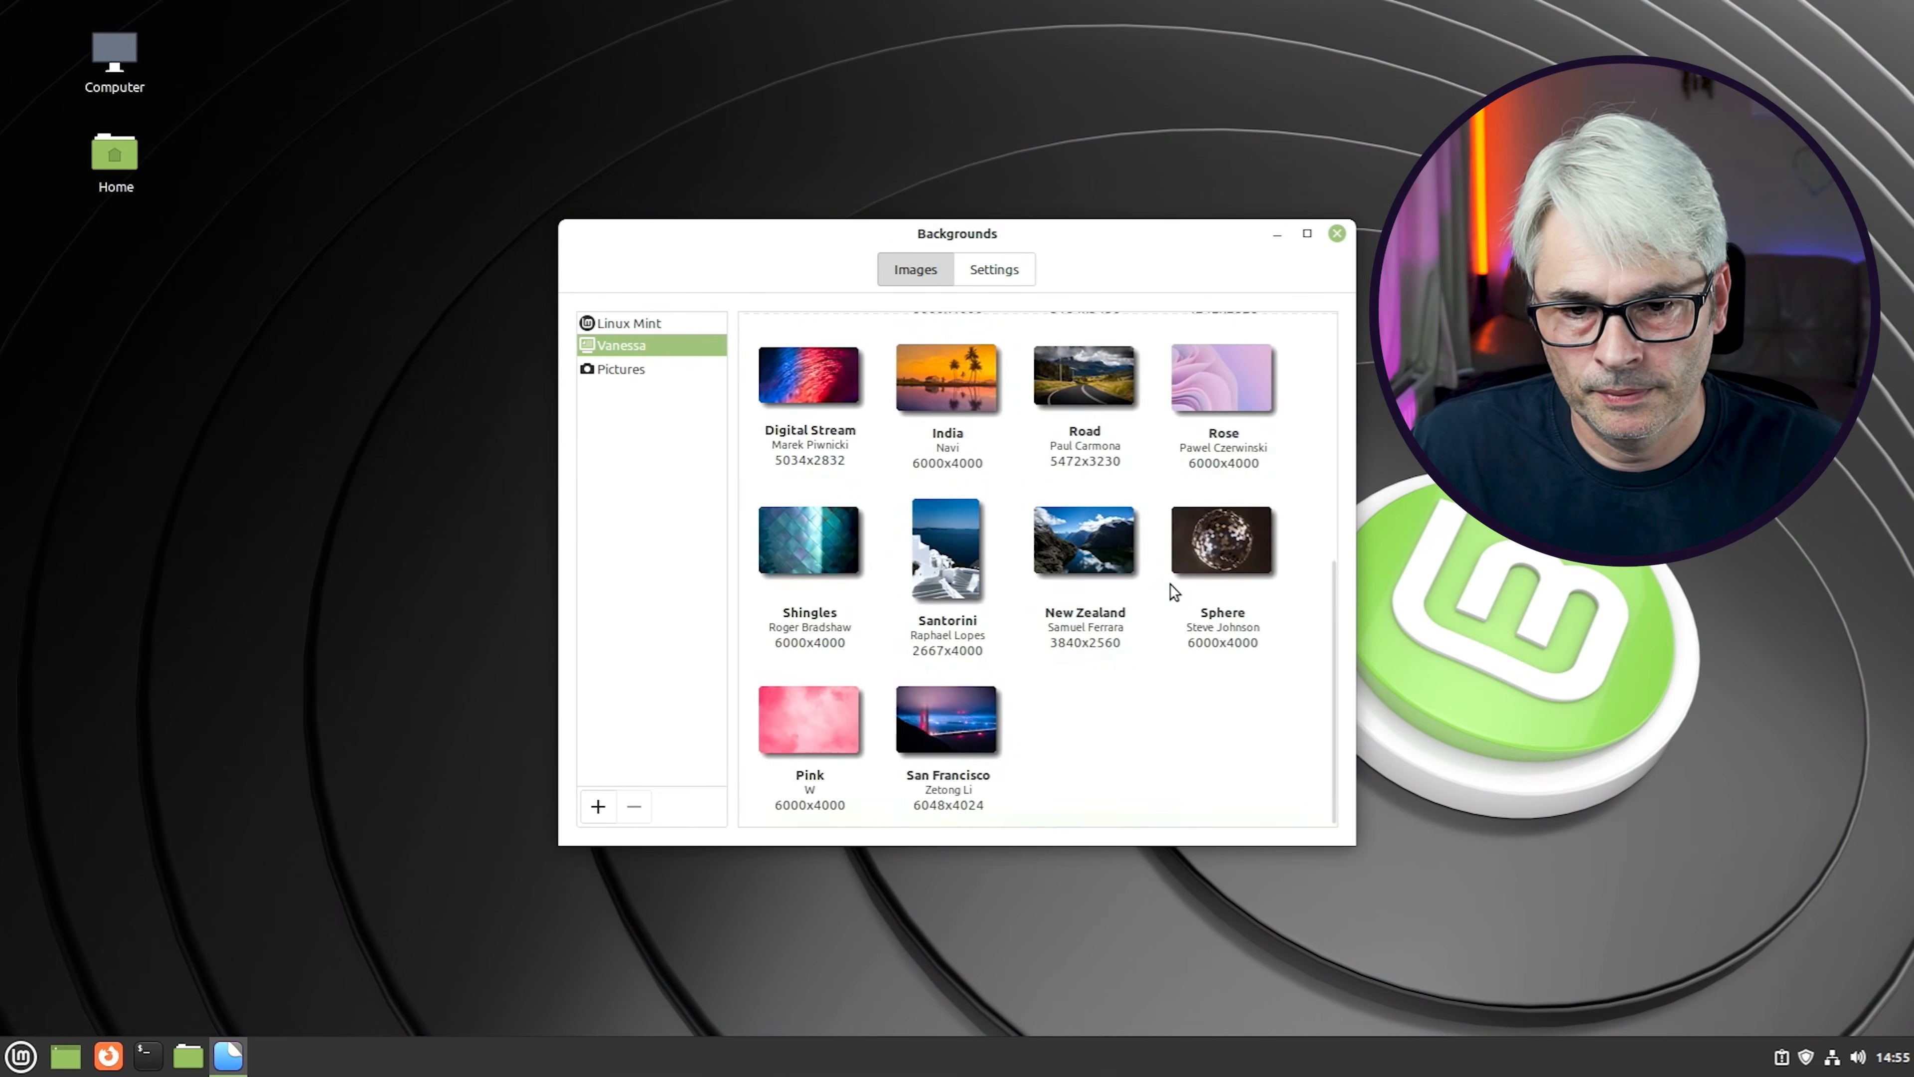
{"action": "left_click", "coordinate": [964, 724]}
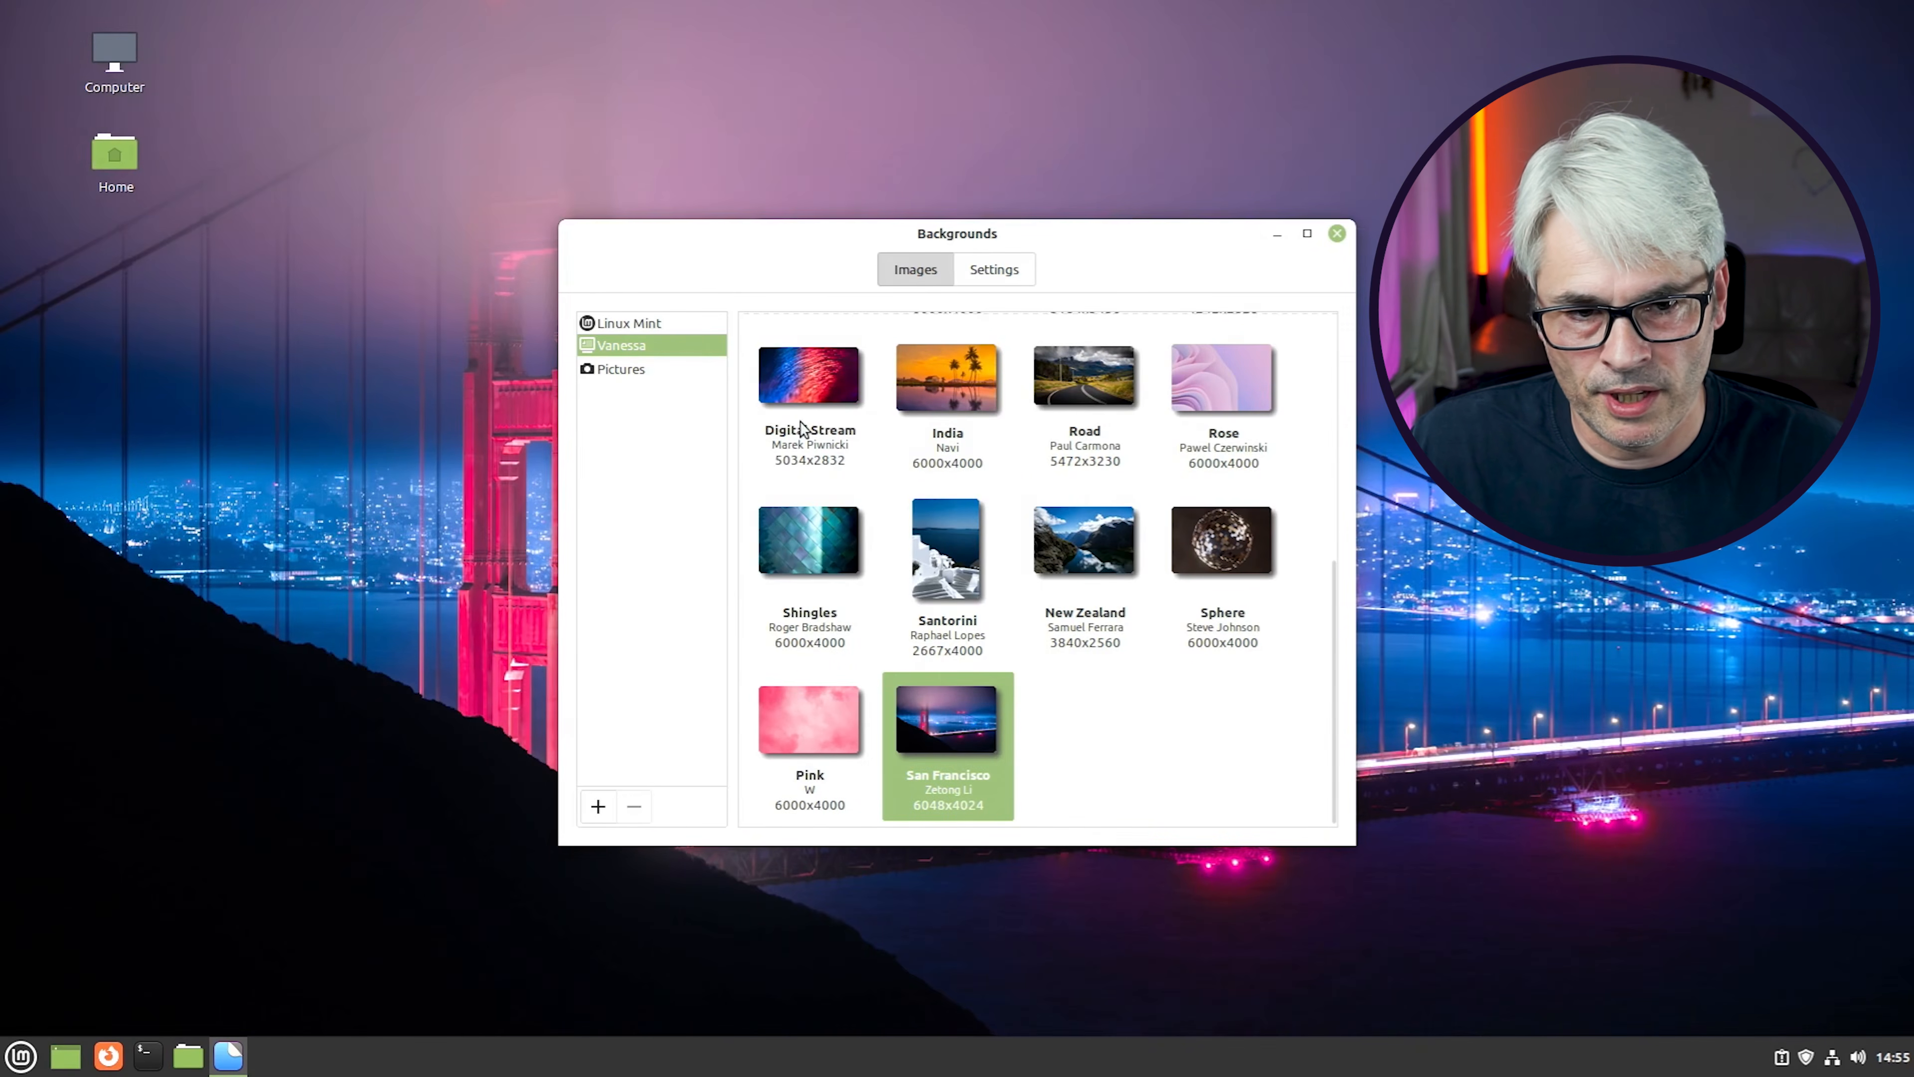
{"action": "left_click", "coordinate": [995, 277]}
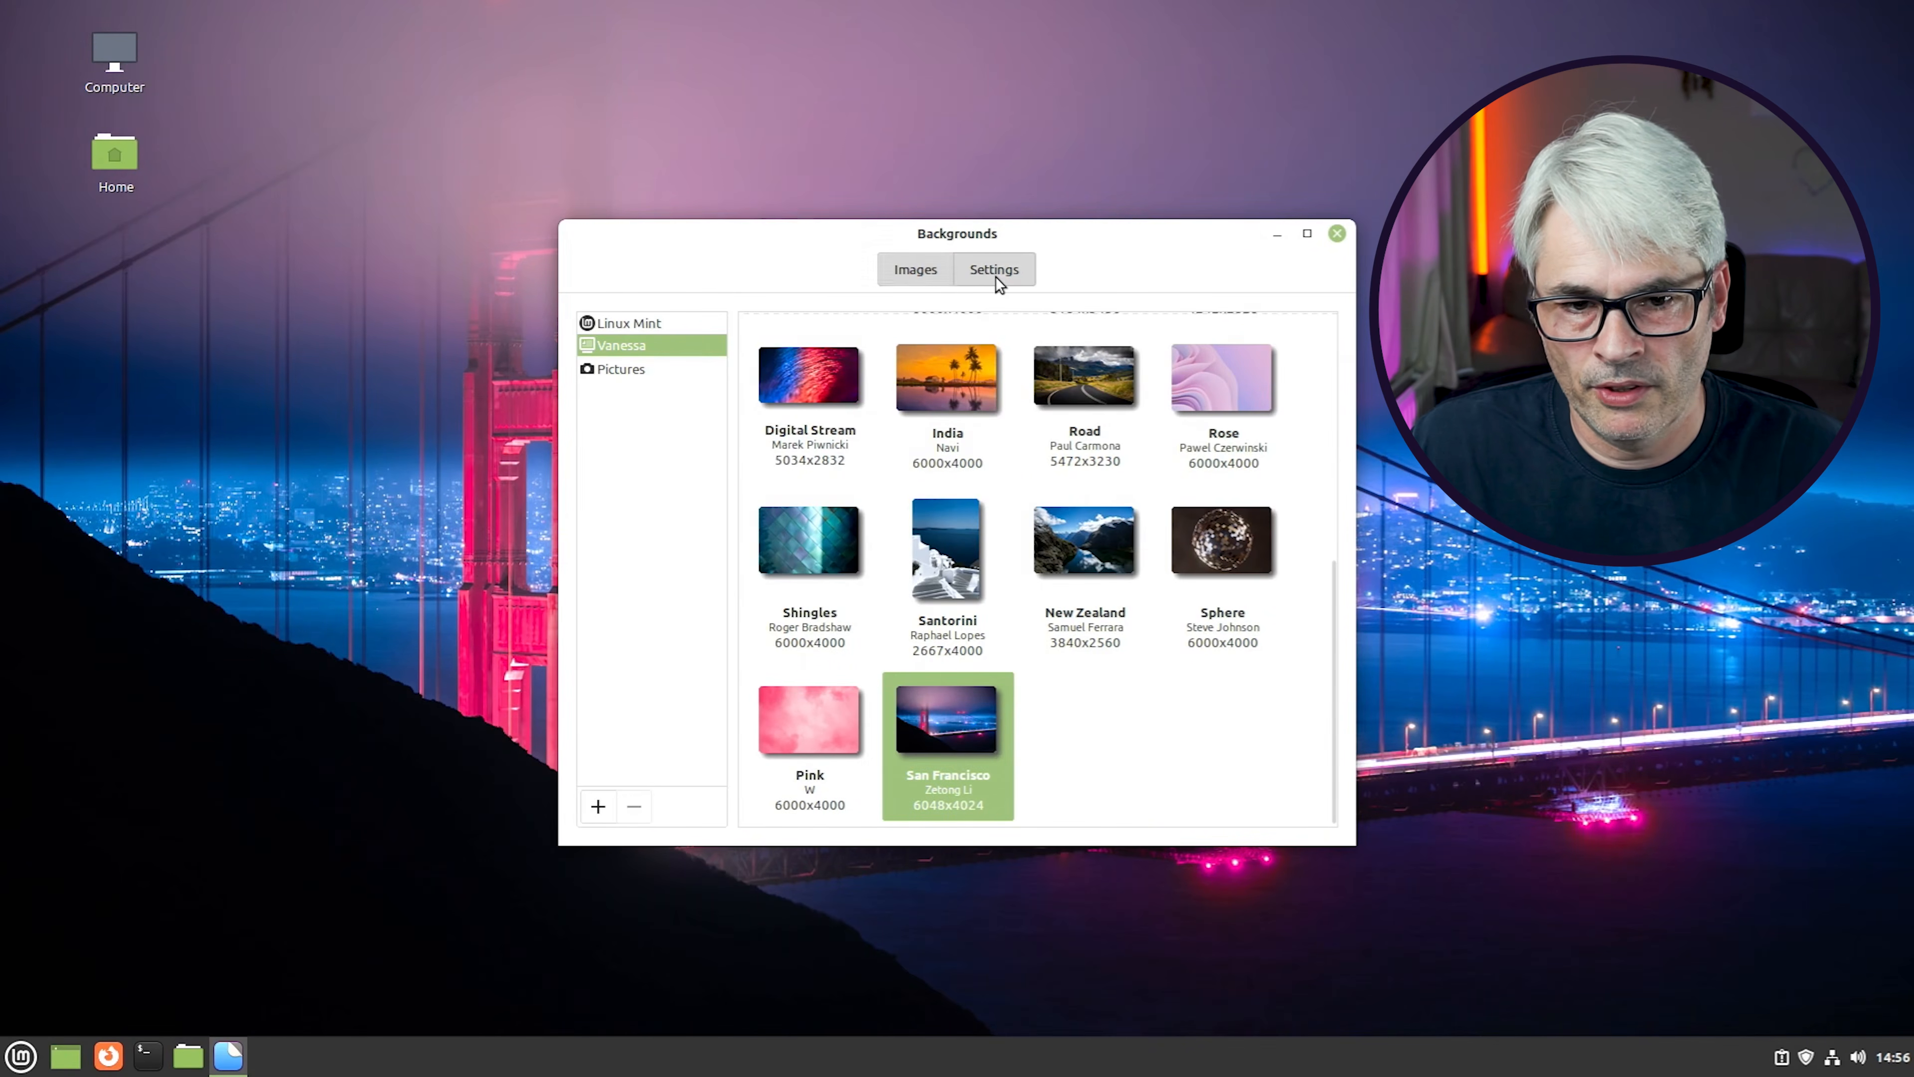